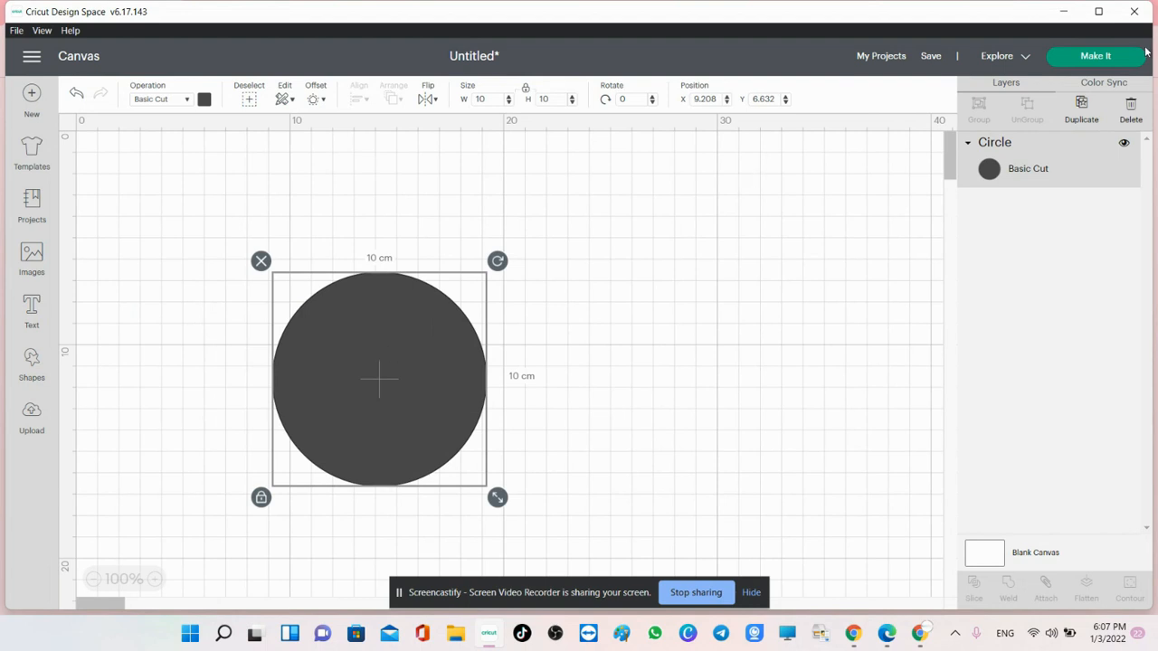
# Step: Make two larger copies of the 10 cm circle, one sized 15 cm and the other 20 cm
pyautogui.click(1080, 112)
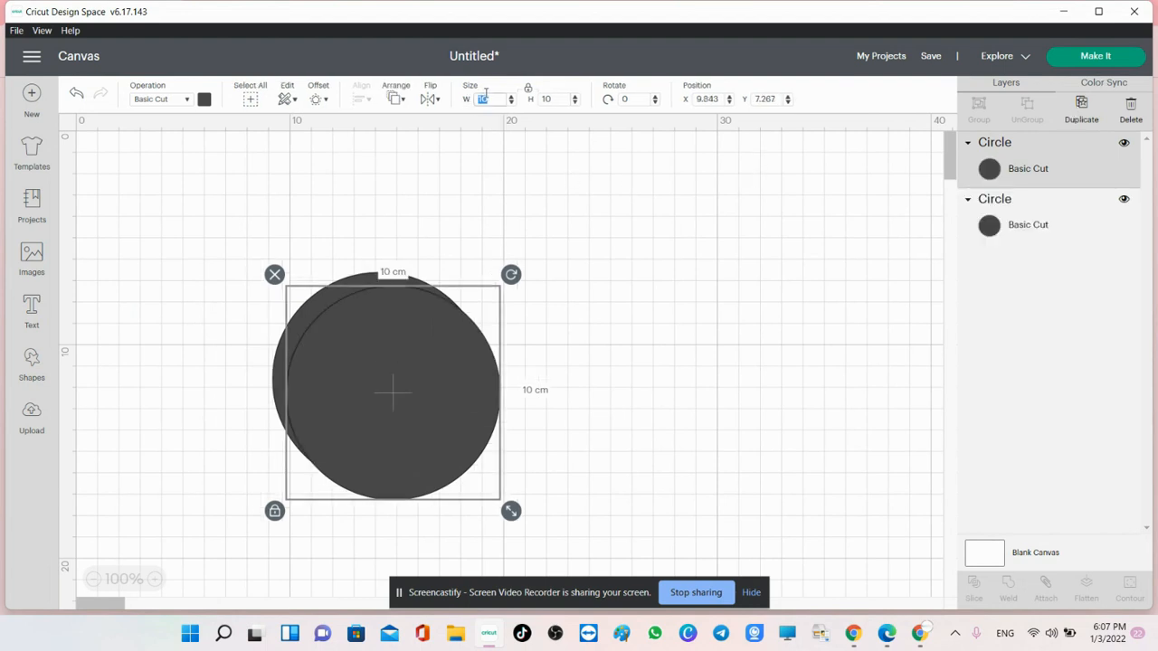
pyautogui.write('1')
pyautogui.press('Return')
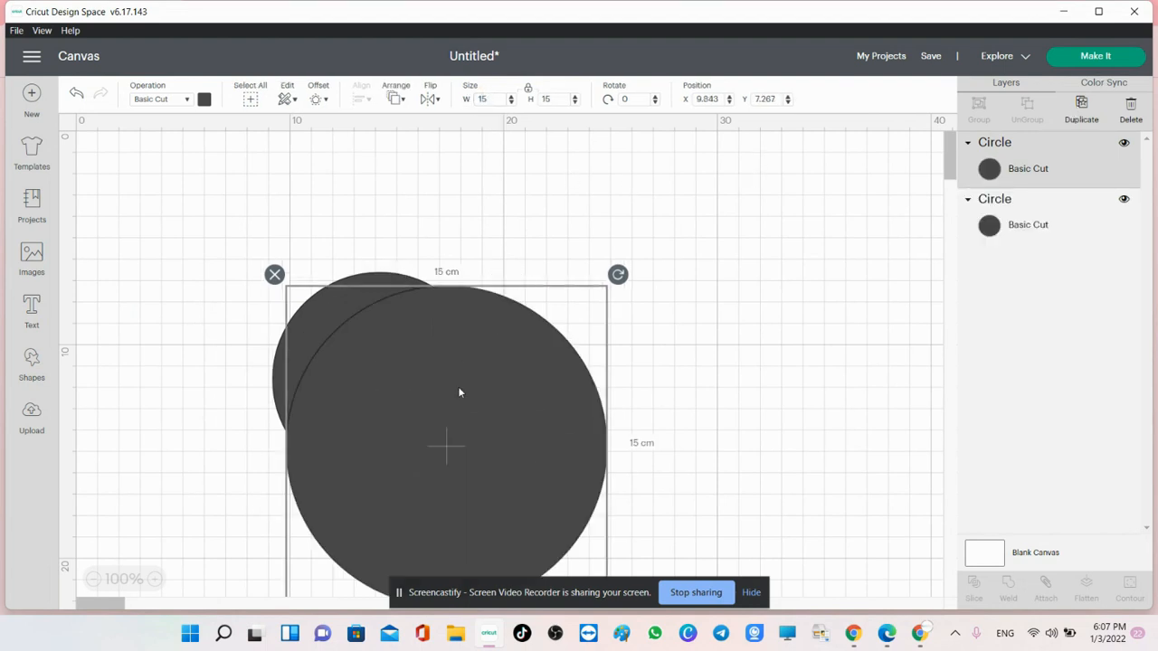
pyautogui.click(1080, 112)
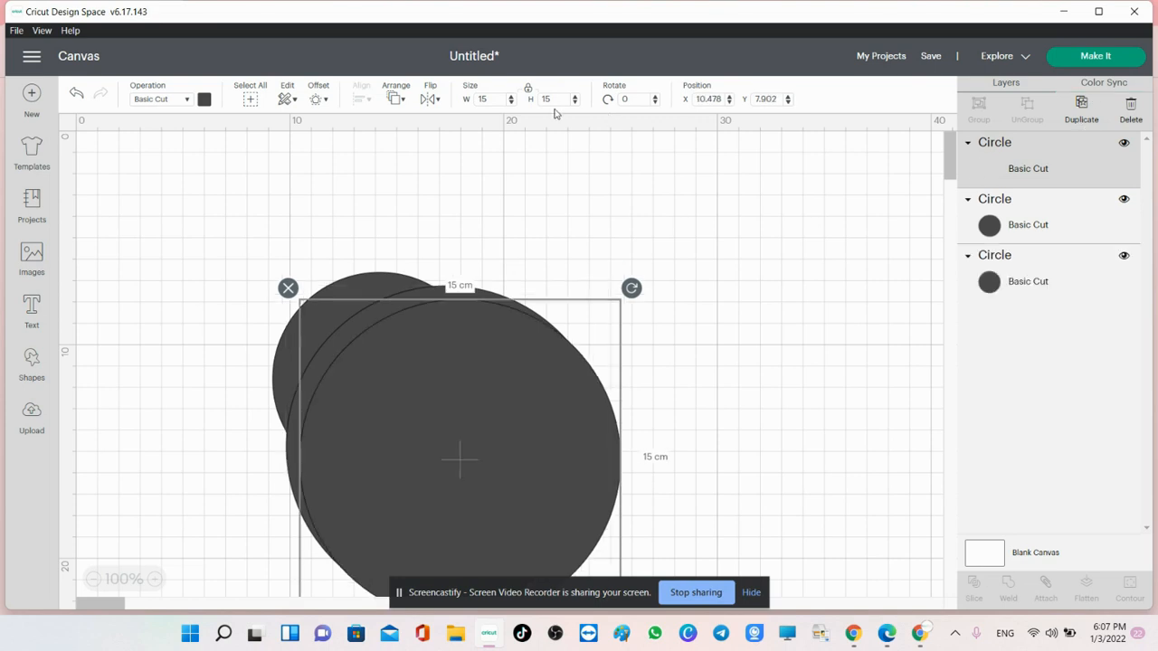
pyautogui.click(496, 101)
pyautogui.write('20')
pyautogui.press('Return')
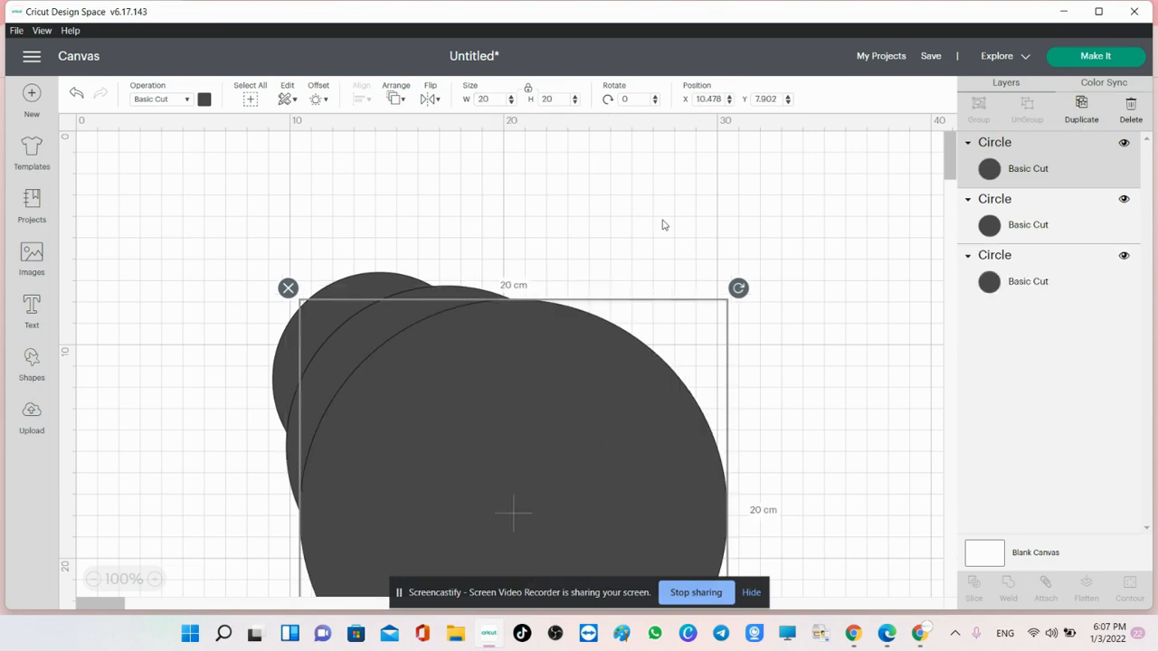
# Step: Center-align all three circles on one another
pyautogui.moveTo(690, 175); pyautogui.dragTo(262, 471)
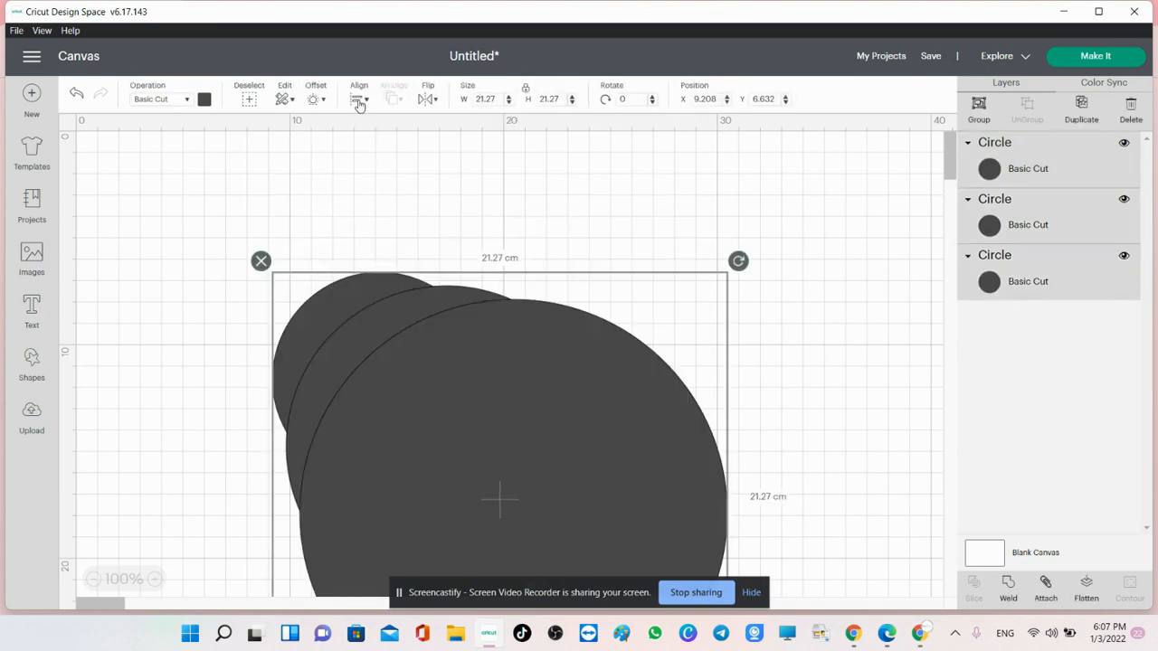
pyautogui.click(359, 99)
pyautogui.click(409, 258)
# Step: Reorder the circle layers so the smallest circle is in front and the 20 cm circle is at the back
pyautogui.click(991, 284)
pyautogui.moveTo(1011, 280); pyautogui.dragTo(1033, 170)
pyautogui.moveTo(1025, 214); pyautogui.dragTo(1033, 171)
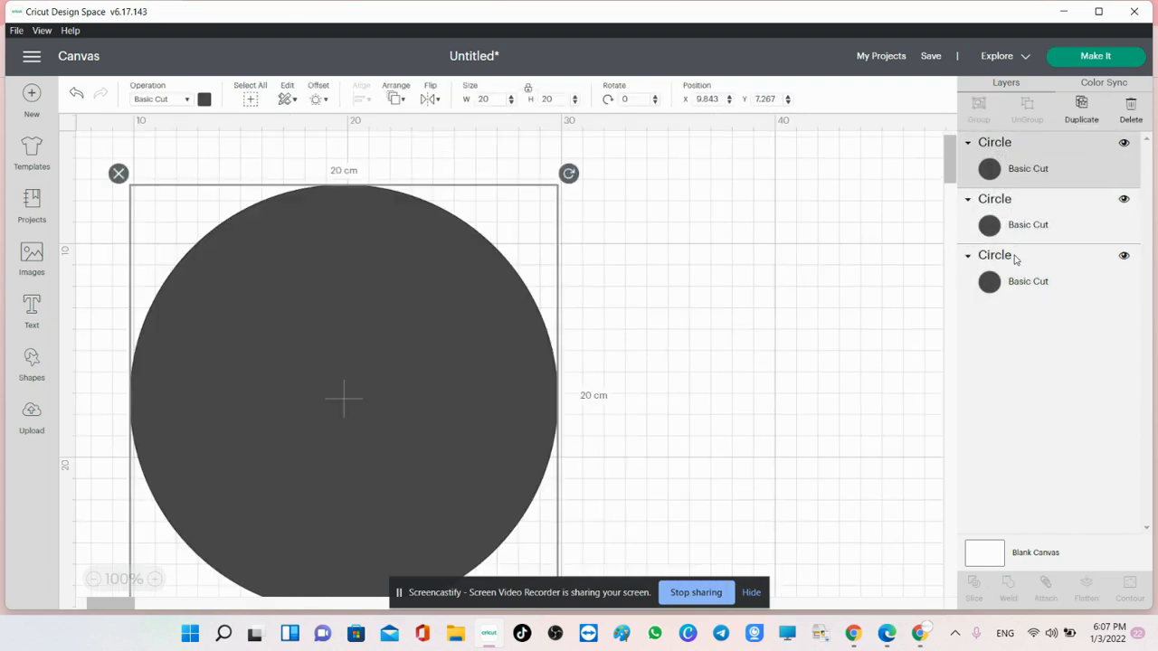
pyautogui.moveTo(1015, 259); pyautogui.dragTo(1027, 207)
pyautogui.moveTo(1025, 271); pyautogui.dragTo(1025, 175)
# Step: Recolor all three concentric circles light yellow
pyautogui.click(691, 273)
pyautogui.moveTo(679, 202); pyautogui.dragTo(237, 465)
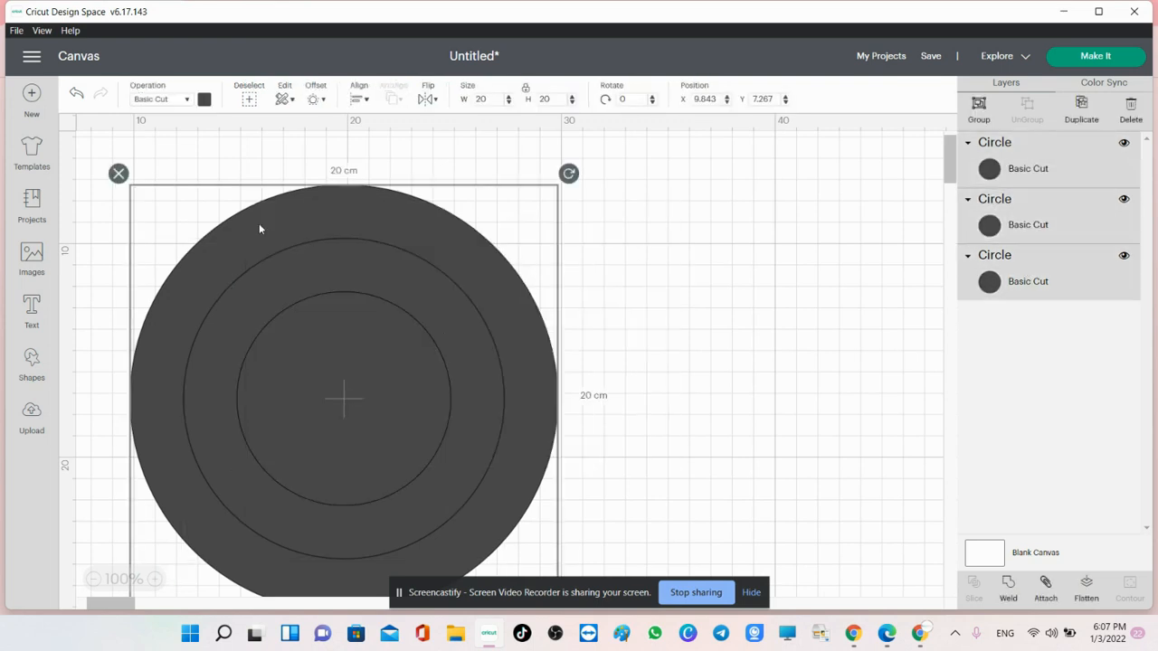
pyautogui.click(204, 99)
pyautogui.click(314, 187)
pyautogui.click(622, 210)
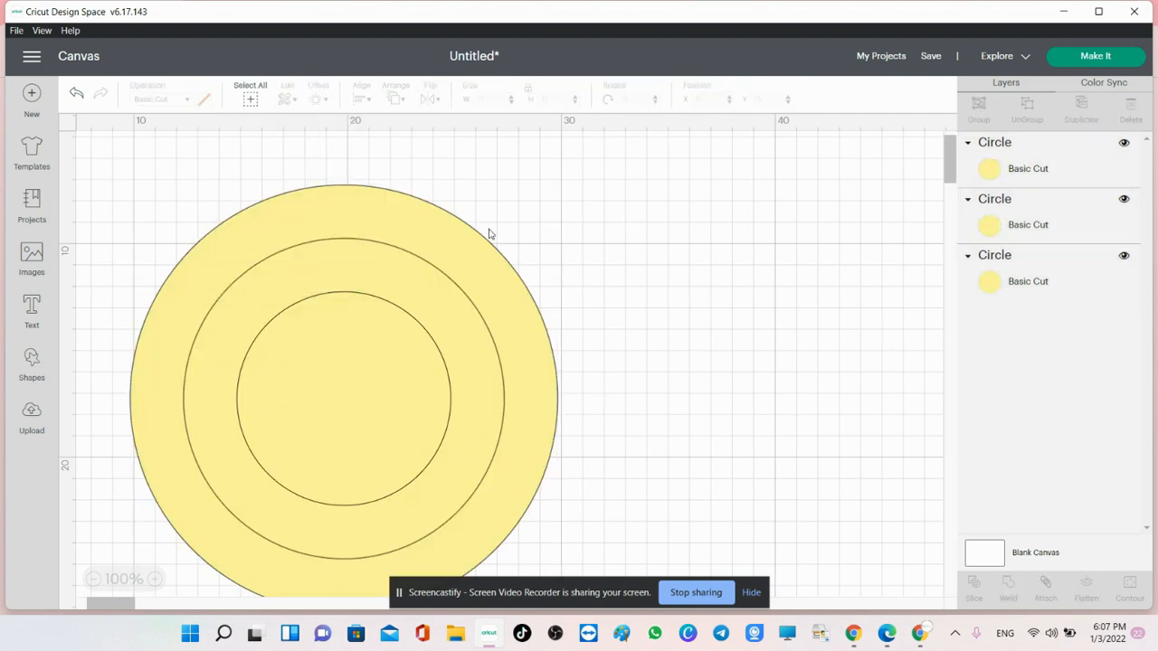
# Step: Add a 1 cm outward offset around the 20 cm circle
pyautogui.click(430, 248)
pyautogui.click(405, 213)
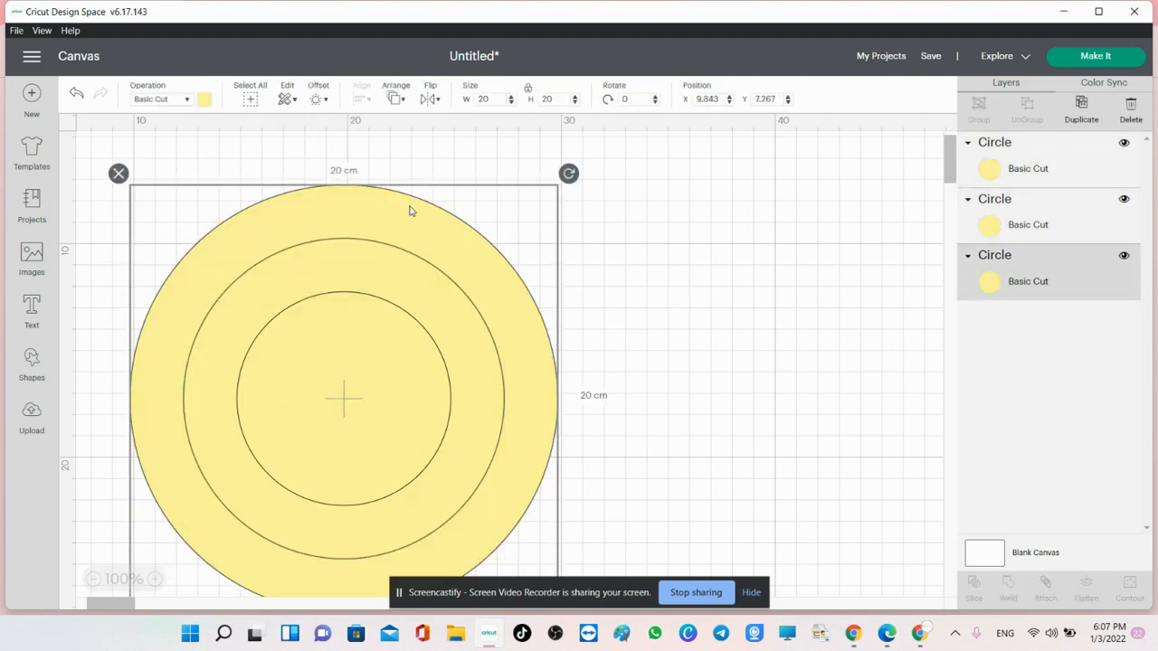
pyautogui.click(316, 98)
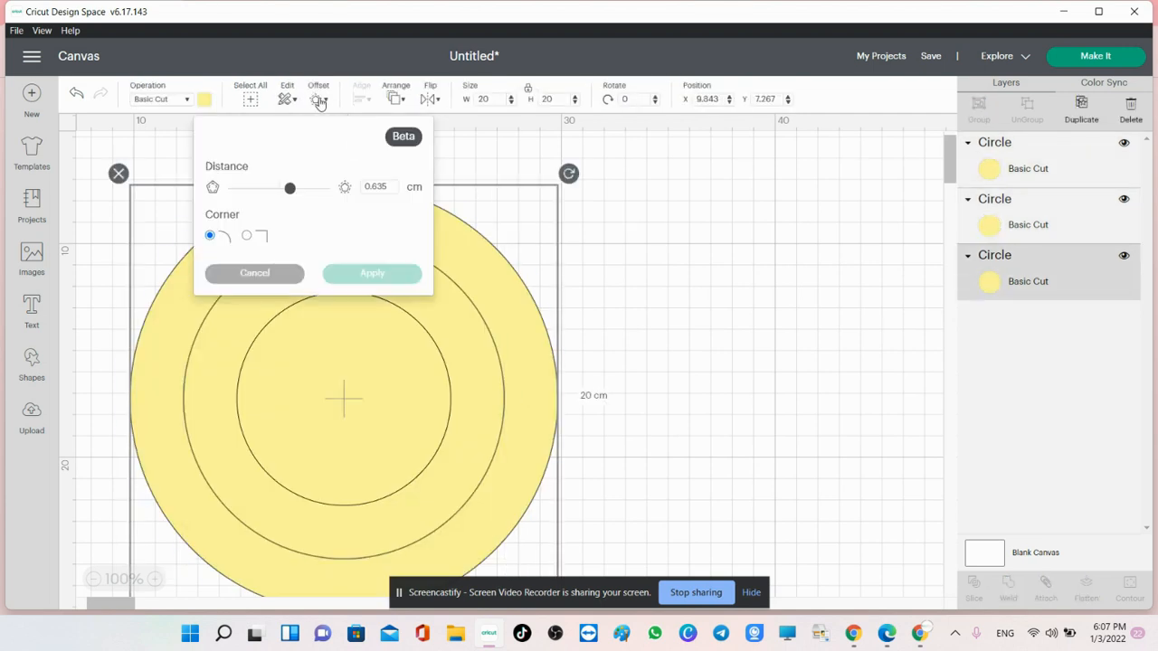
pyautogui.doubleClick(370, 187)
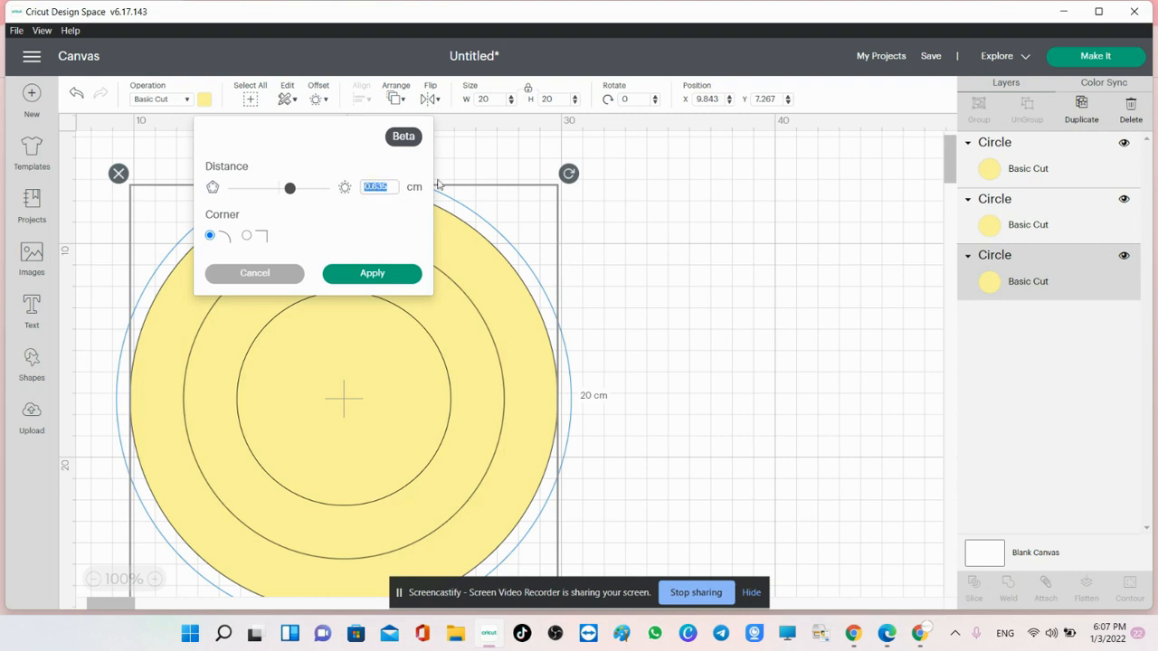
pyautogui.write('1')
pyautogui.click(408, 272)
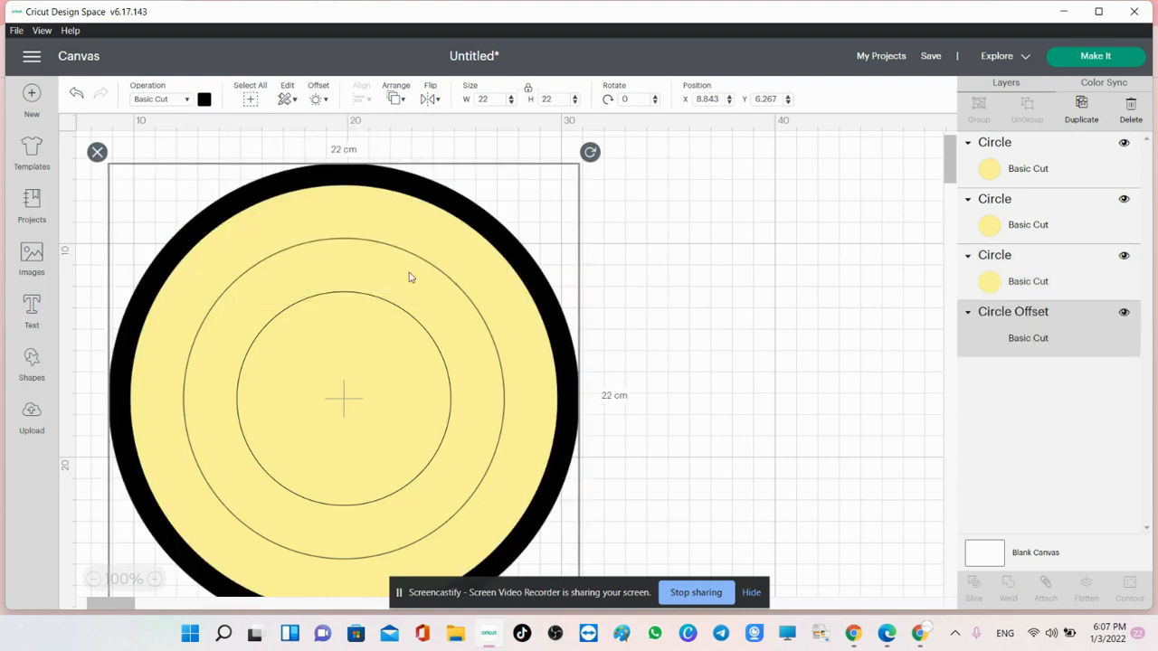
# Step: Add a 1 cm outward offset around both the 15 cm circle and the 10 cm circle
pyautogui.click(399, 254)
pyautogui.click(342, 273)
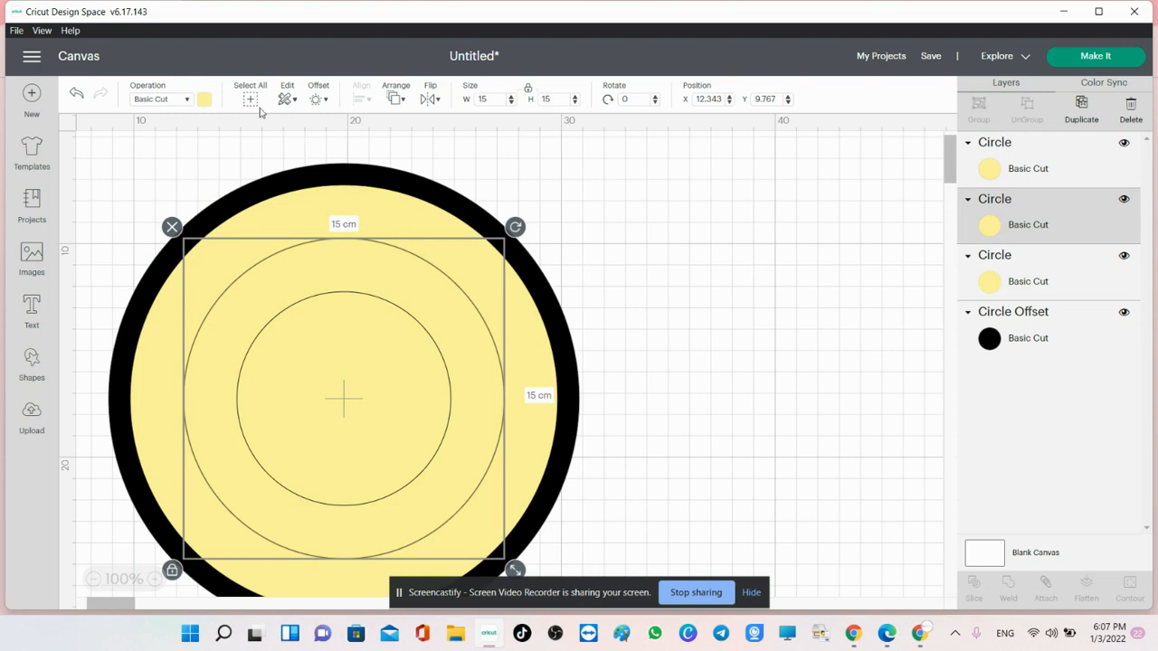
pyautogui.click(318, 99)
pyautogui.click(375, 272)
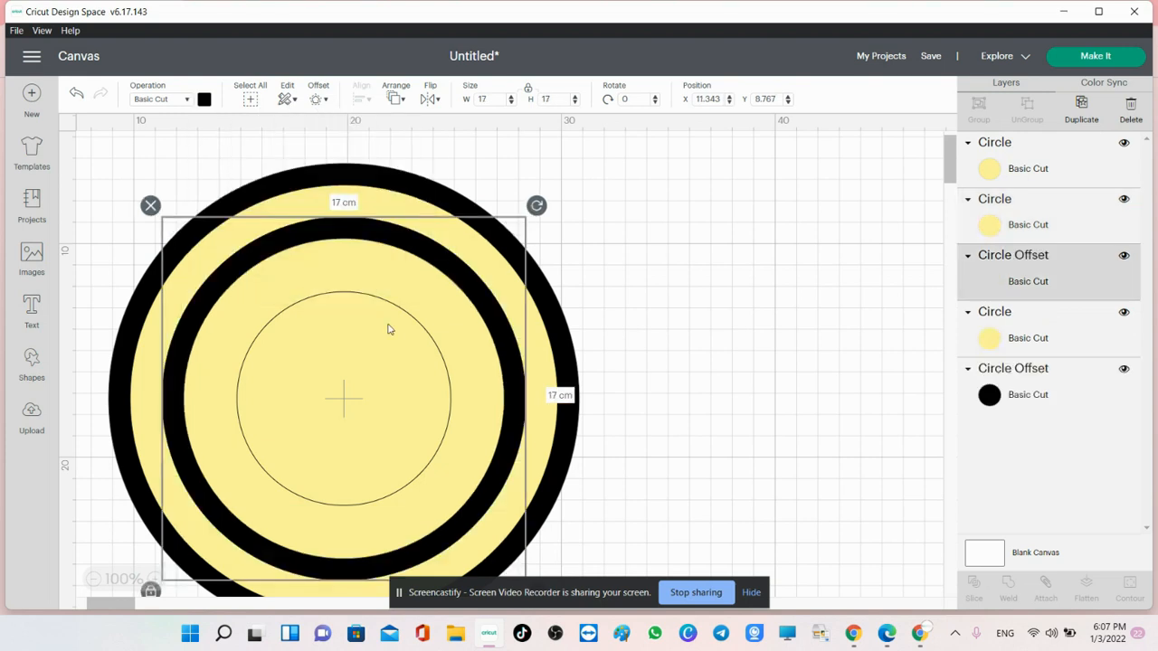
pyautogui.click(392, 330)
pyautogui.click(319, 100)
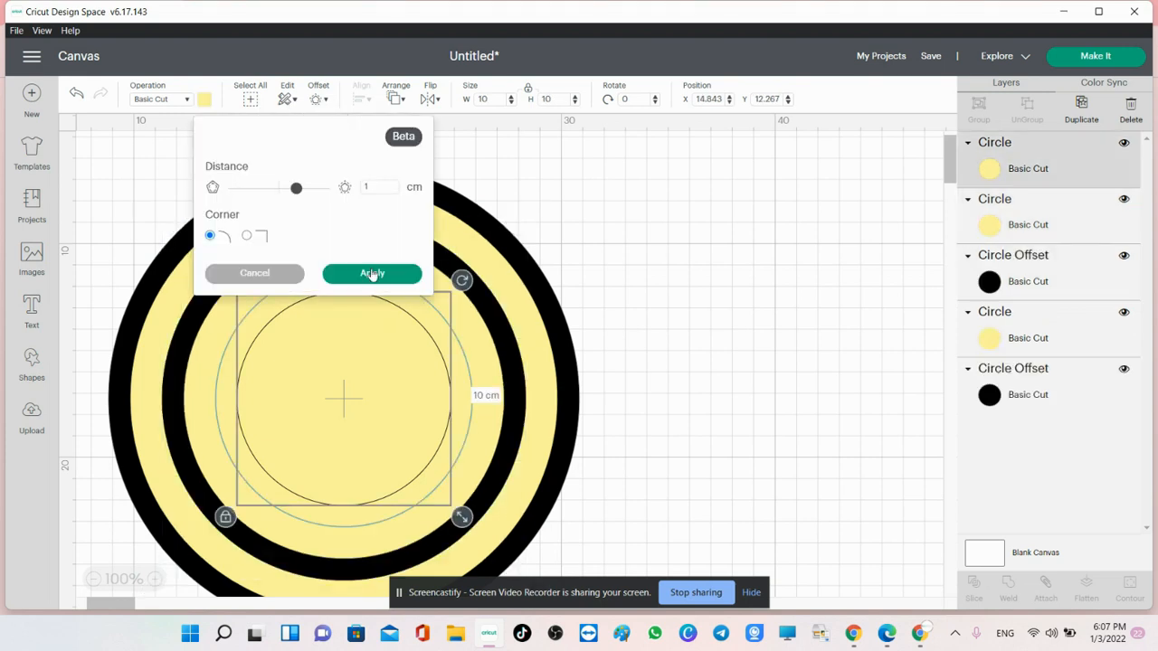
pyautogui.click(374, 271)
# Step: Add an inward offset of -1.5 cm to the 10 cm circle
pyautogui.click(394, 356)
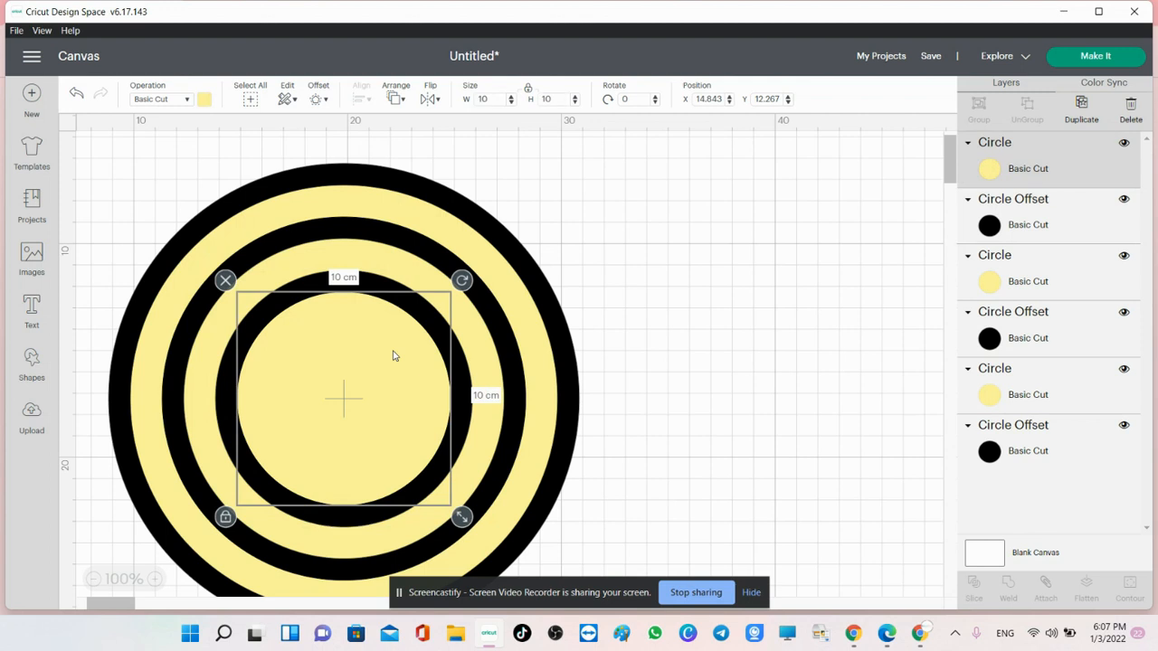
pyautogui.click(319, 99)
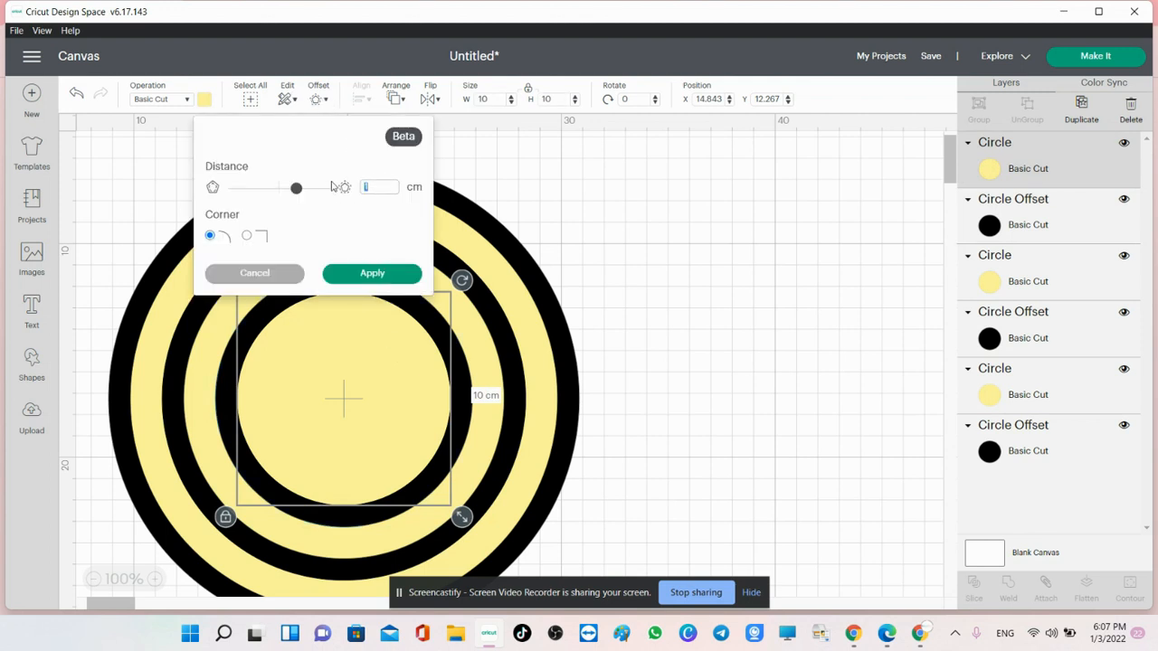
pyautogui.write('-1.5')
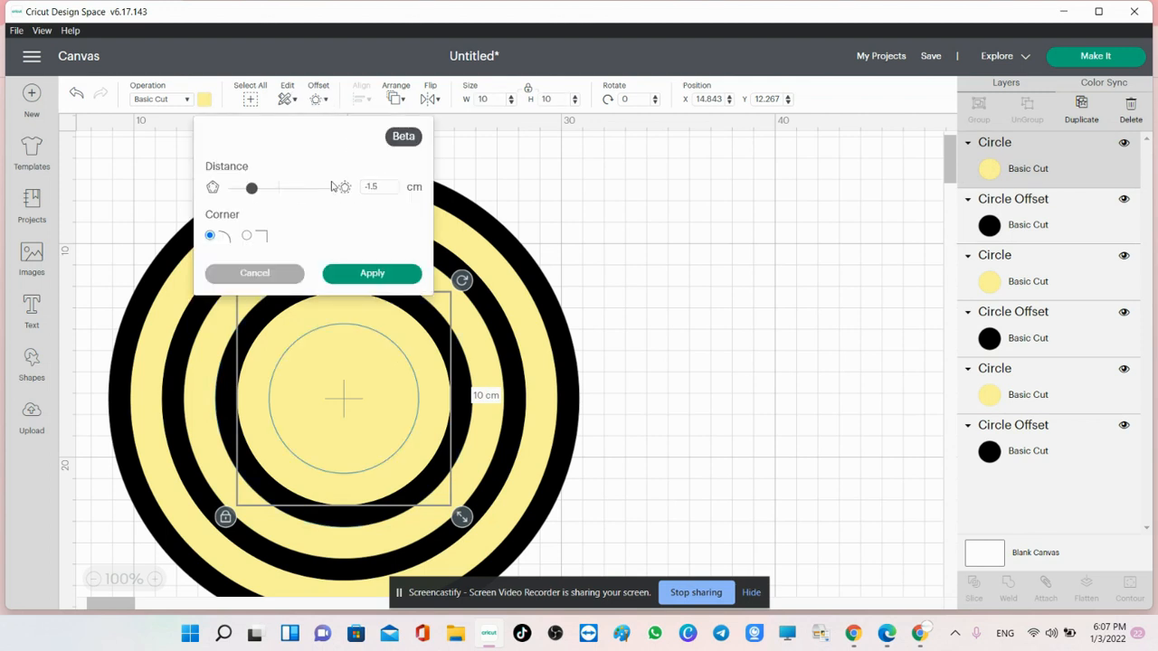
pyautogui.click(382, 279)
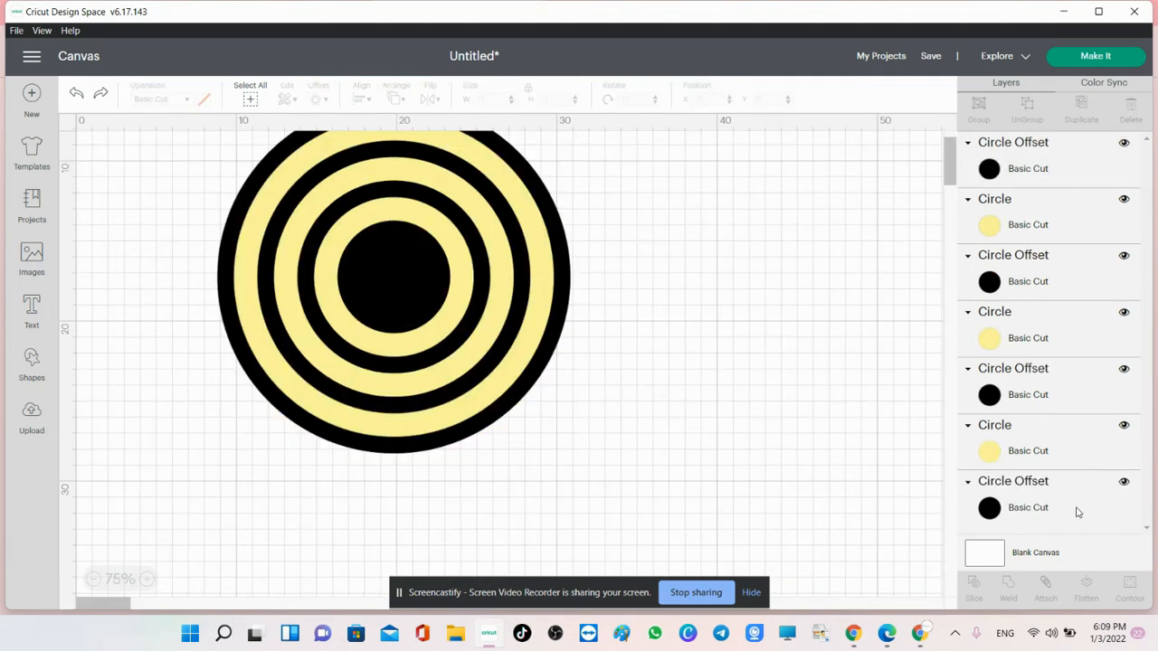
# Step: Slice each yellow circle (20, 15 and 10 cm) with the black offset that surrounds it, working from the outermost pair inward
pyautogui.click(1074, 511)
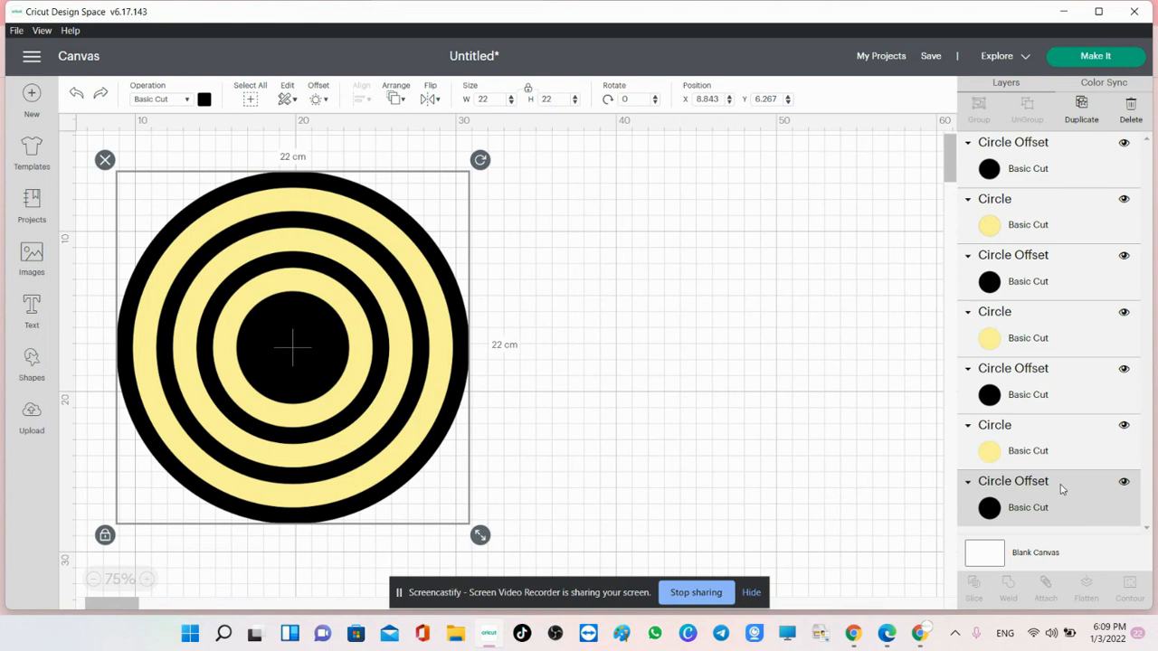
pyautogui.keyDown('shift'); pyautogui.click(1052, 450); pyautogui.keyUp('shift')
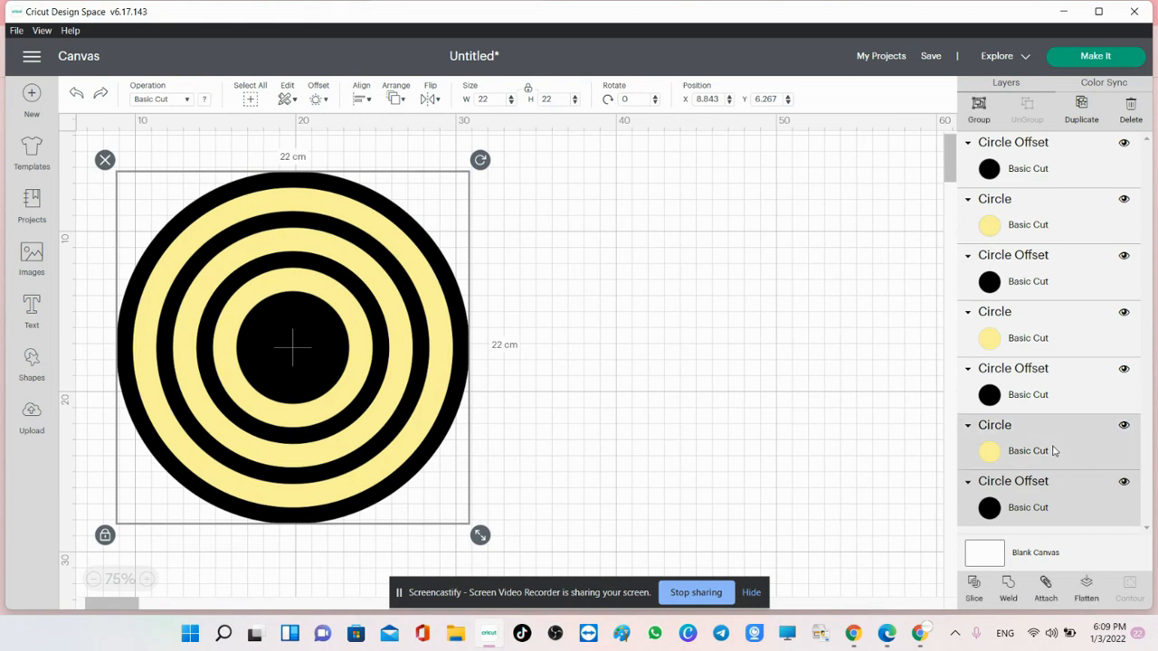
pyautogui.click(972, 596)
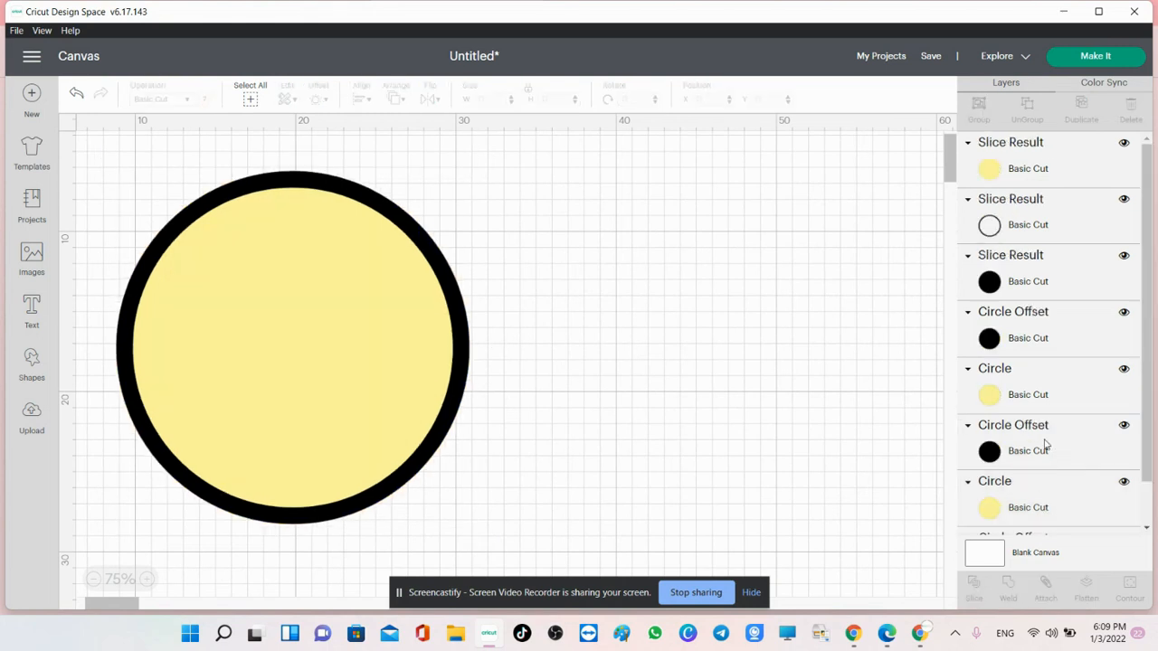
pyautogui.scroll(-1, 1045, 443)
pyautogui.click(1035, 499)
pyautogui.keyDown('shift'); pyautogui.click(1043, 444); pyautogui.keyUp('shift')
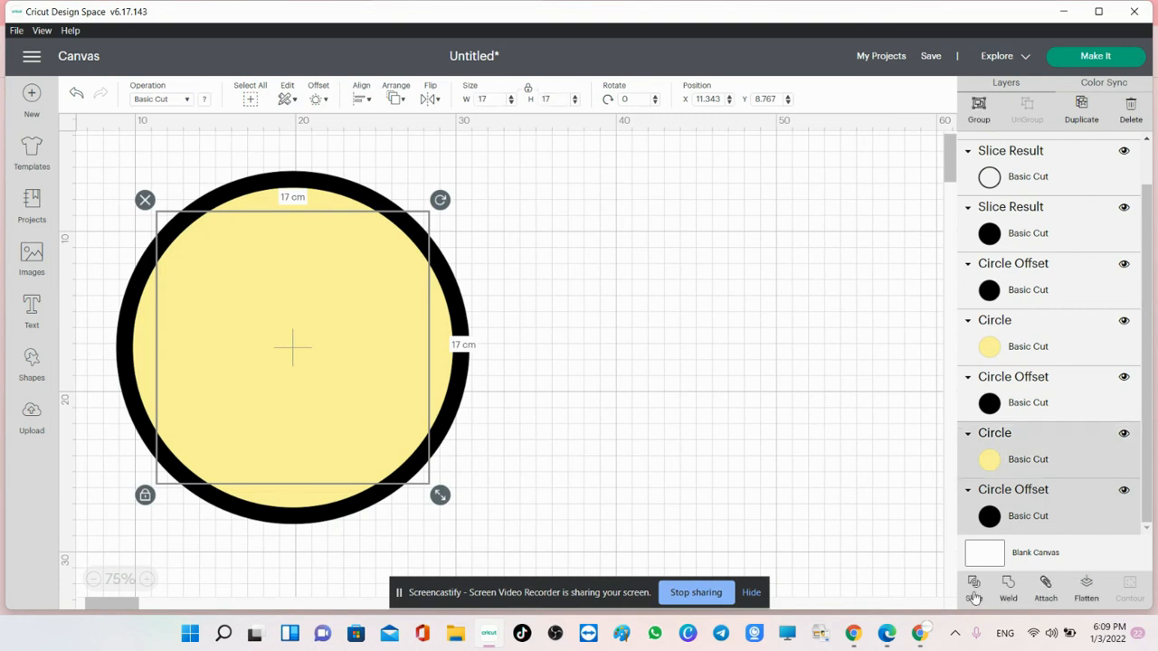
pyautogui.click(973, 595)
pyautogui.click(1046, 515)
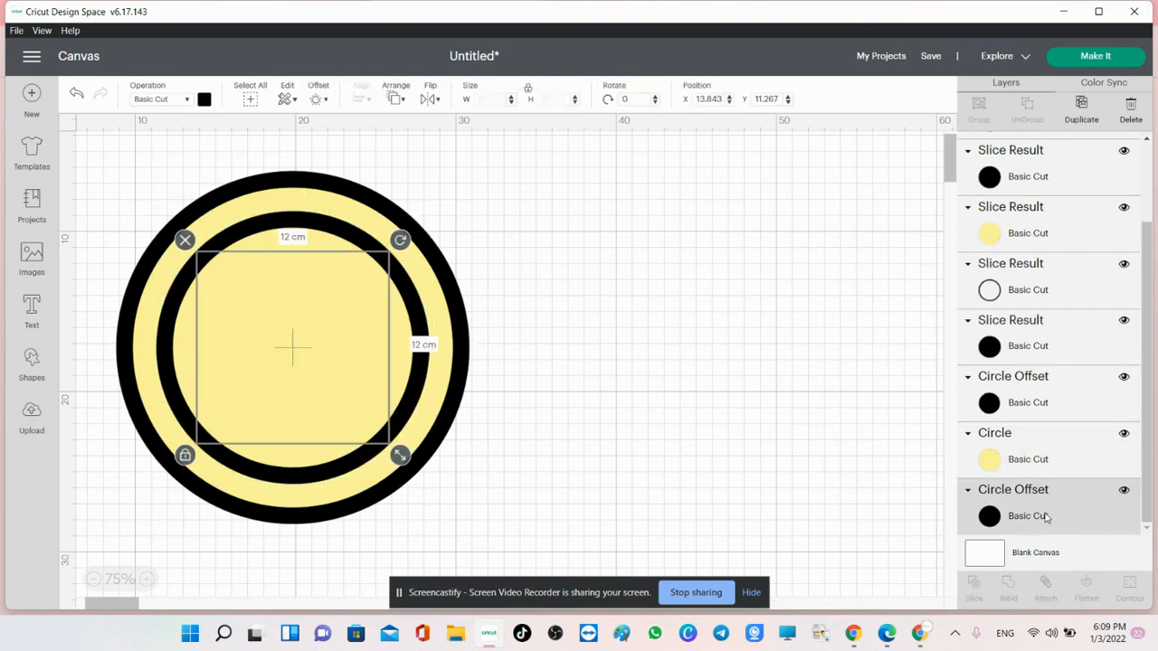
pyautogui.keyDown('shift'); pyautogui.click(1047, 460); pyautogui.keyUp('shift')
pyautogui.click(973, 595)
# Step: Slice the 7 cm center offset with the black slice result directly above it in the layer order
pyautogui.click(1046, 516)
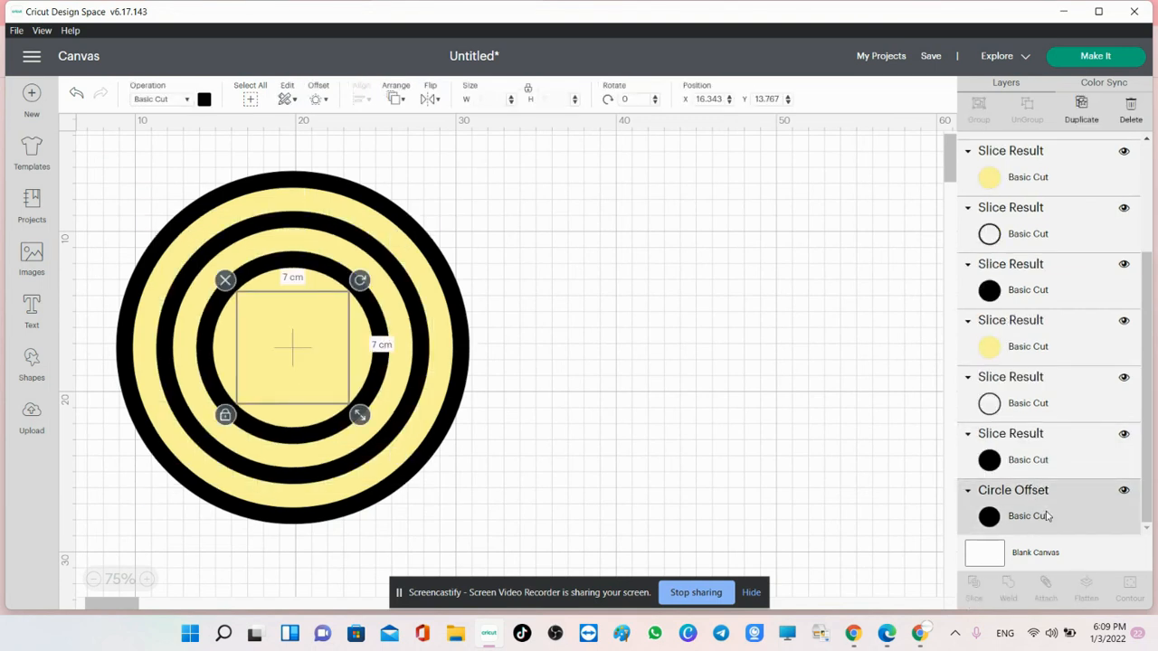
pyautogui.keyDown('shift'); pyautogui.click(1040, 460); pyautogui.keyUp('shift')
pyautogui.click(973, 595)
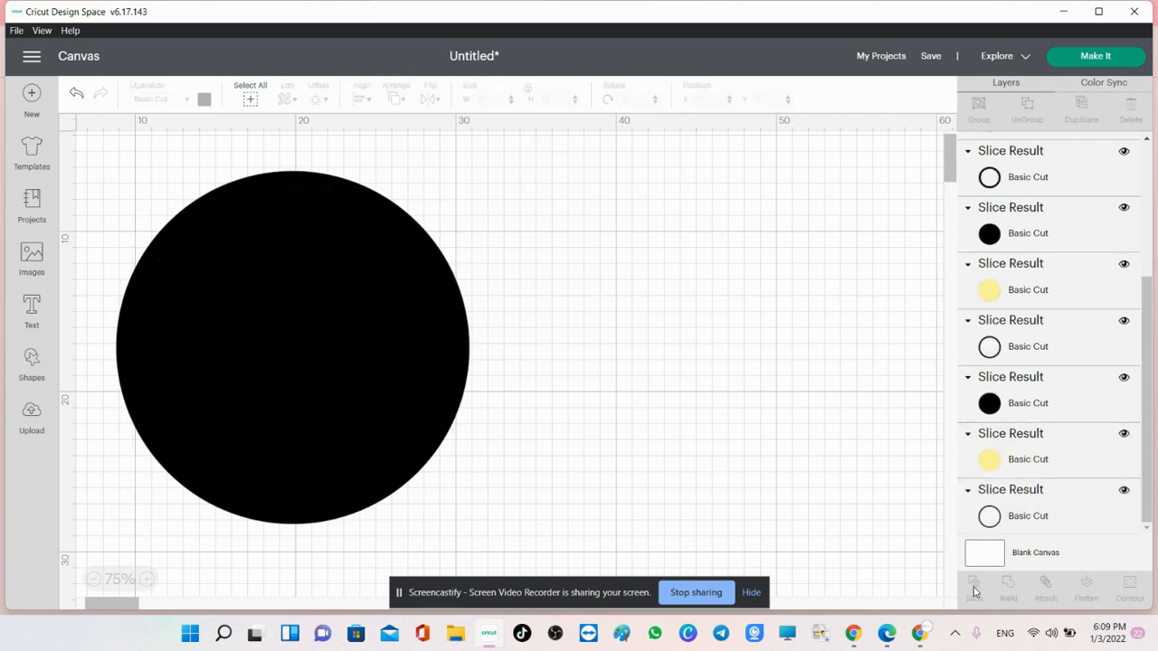
# Step: Delete the leftover yellow and solid black slice pieces, keeping only the three black rings and the 7 cm center circle
pyautogui.click(1035, 226)
pyautogui.press('Delete')
pyautogui.click(1037, 192)
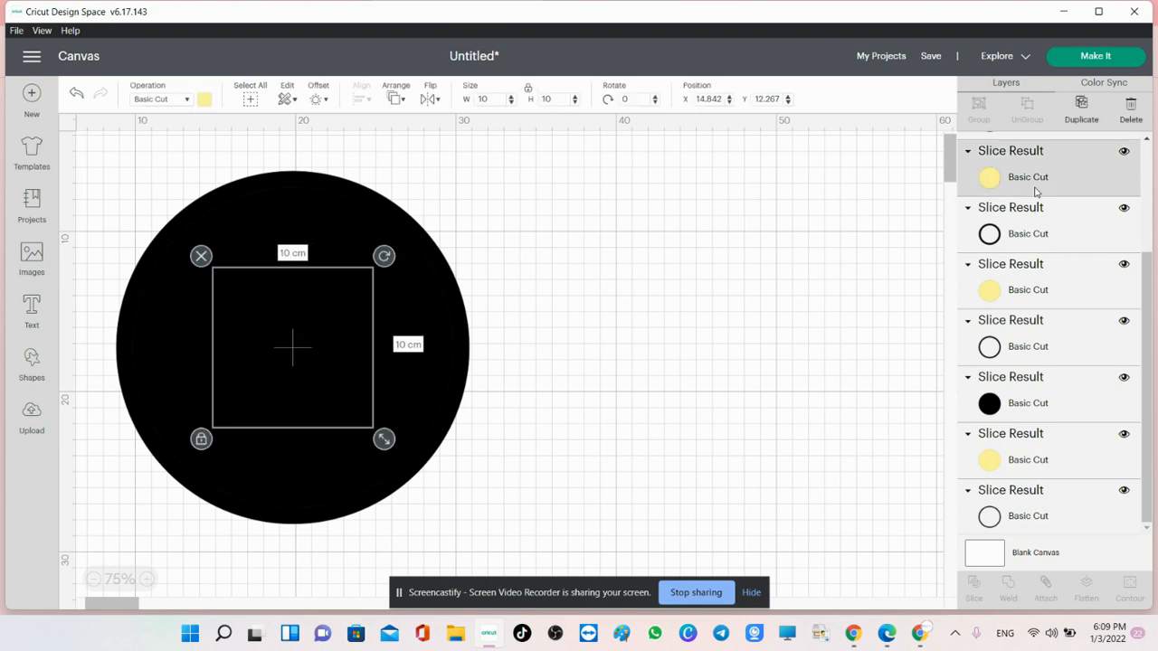
pyautogui.press('Delete')
pyautogui.click(1041, 191)
pyautogui.press('Delete')
pyautogui.click(1041, 177)
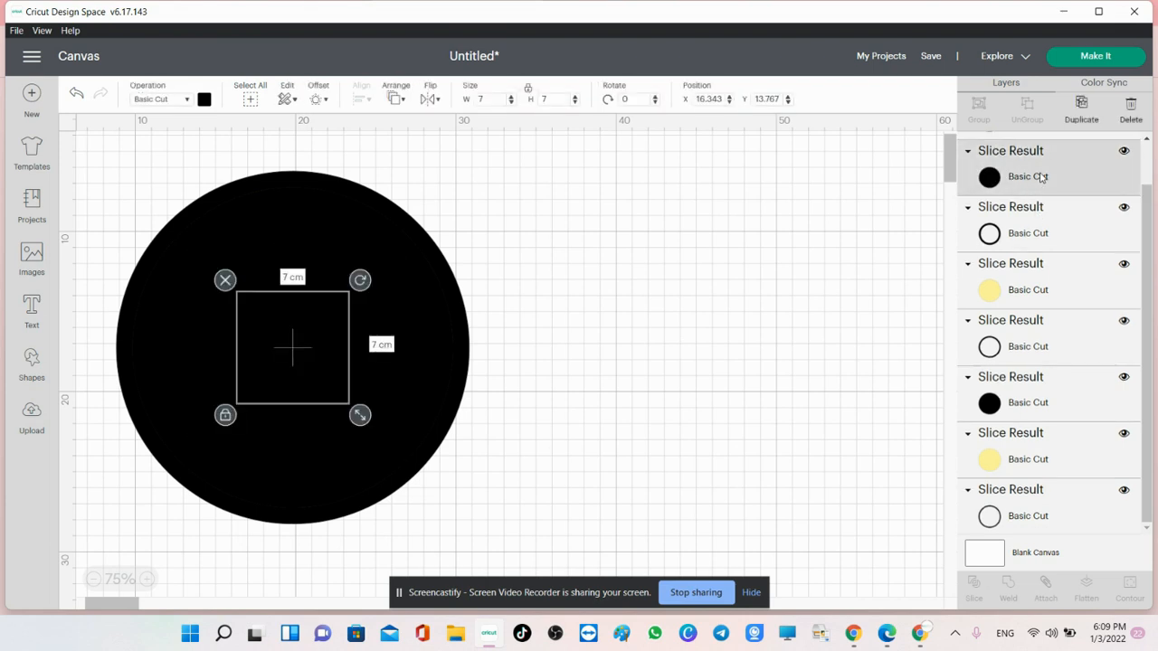
pyautogui.click(1046, 280)
pyautogui.press('Delete')
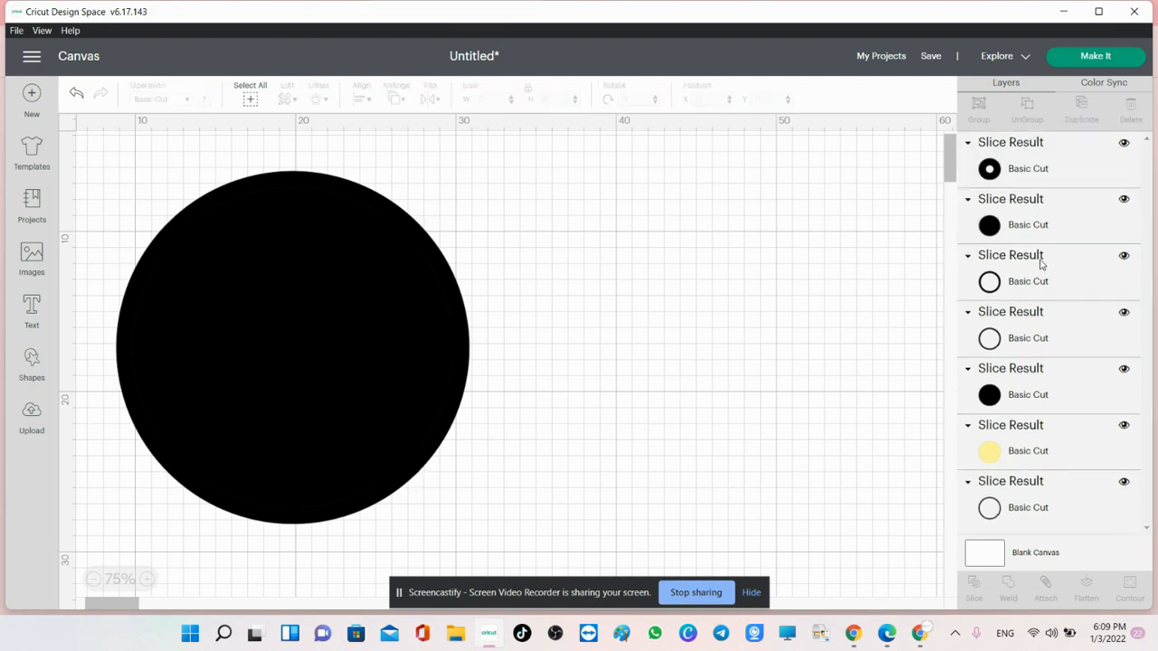
pyautogui.click(1034, 172)
pyautogui.press('Delete')
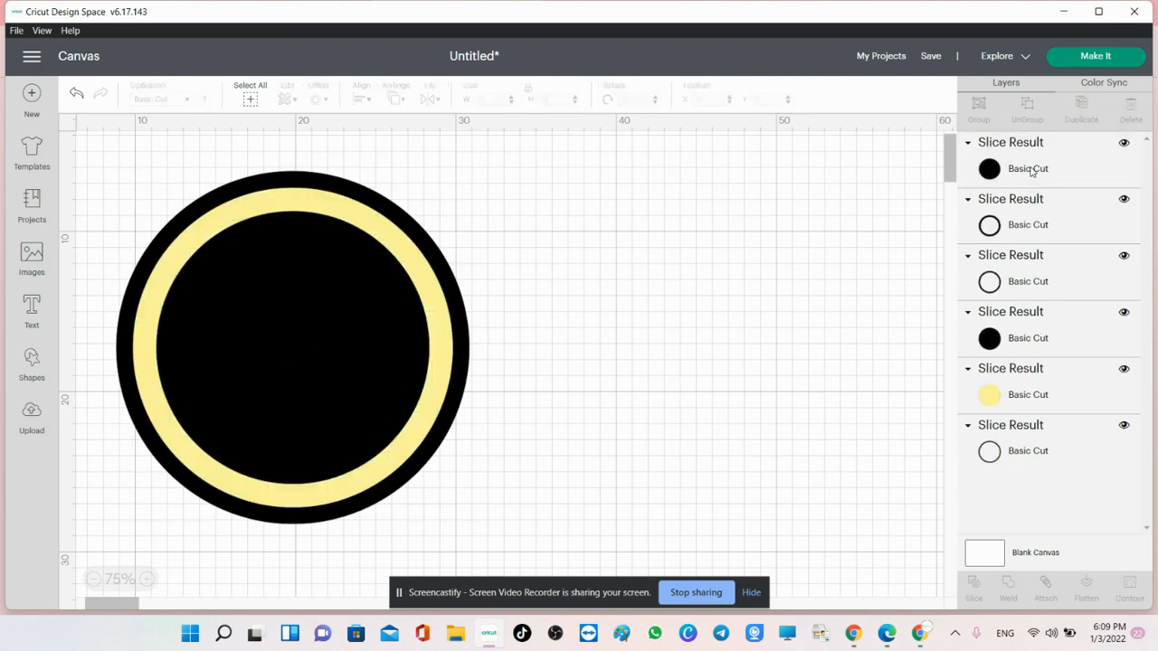
pyautogui.click(1050, 353)
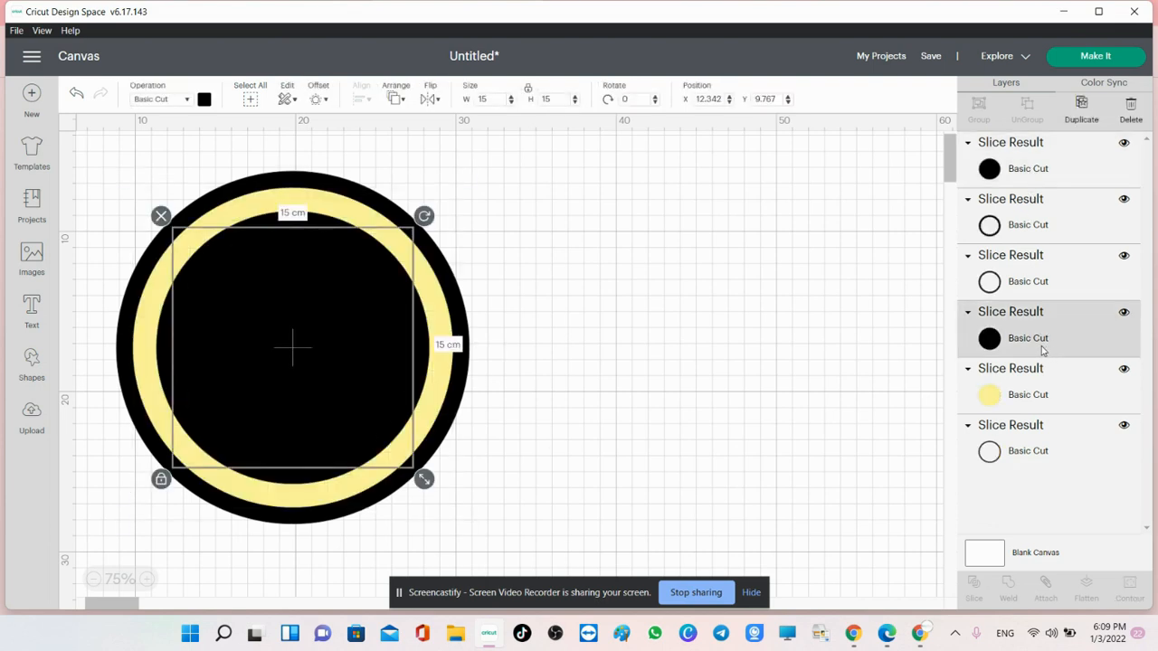
pyautogui.press('Delete')
pyautogui.click(1040, 340)
pyautogui.press('Delete')
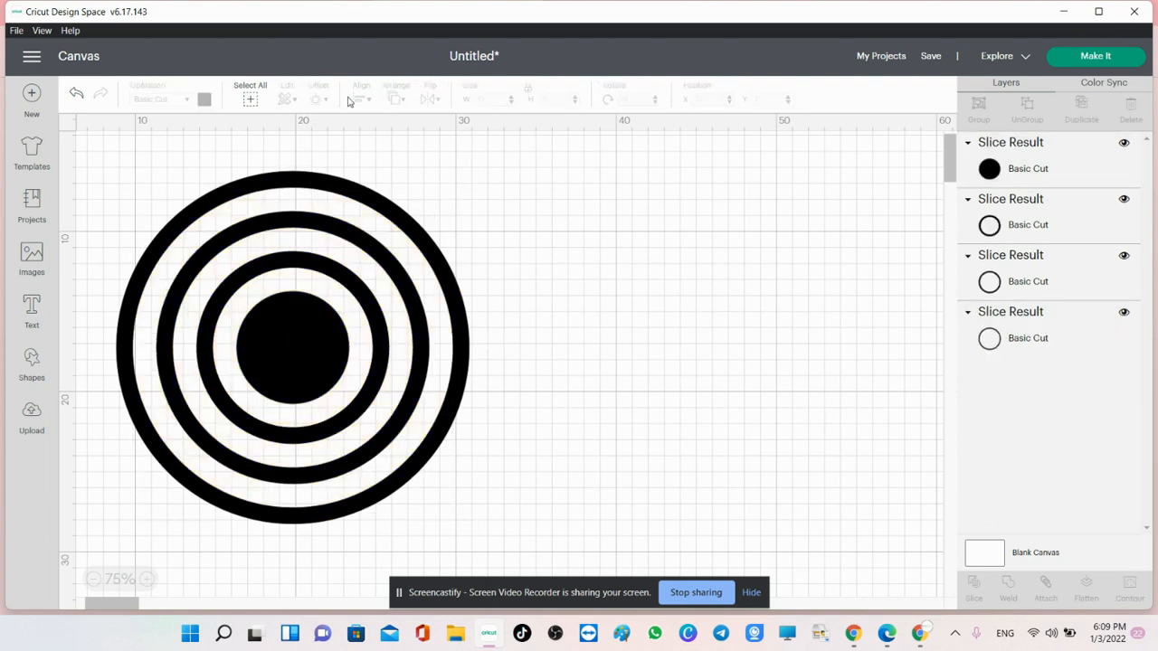
# Step: Weld the three black rings and the center circle into a single shape
pyautogui.moveTo(532, 168); pyautogui.dragTo(187, 509)
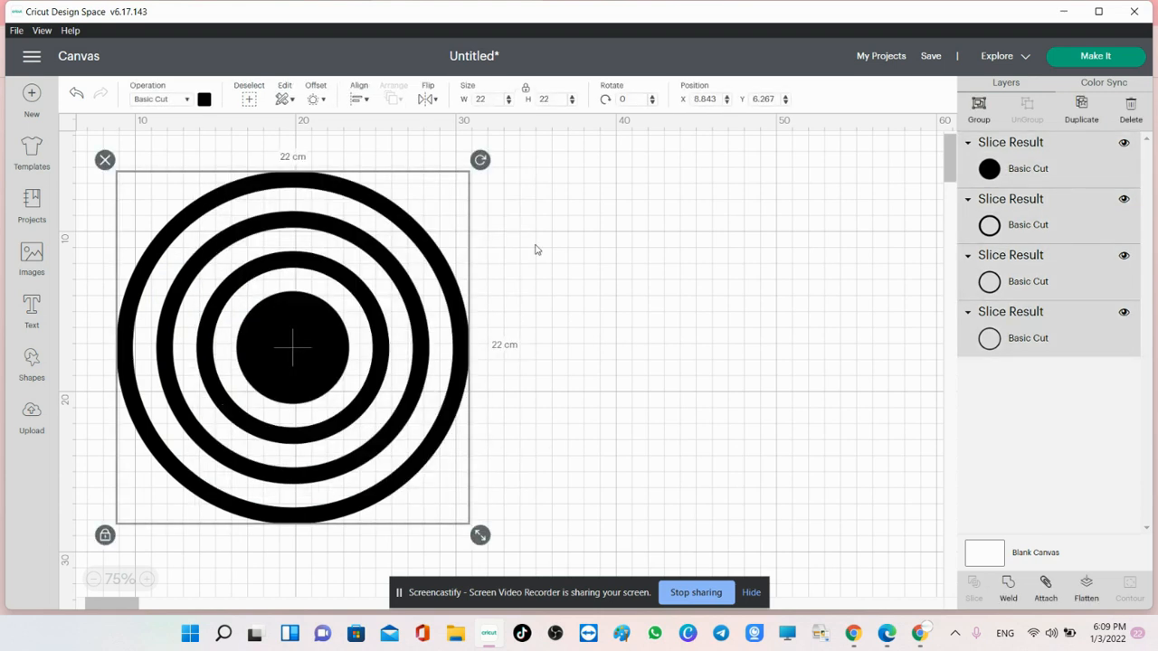
pyautogui.click(1007, 585)
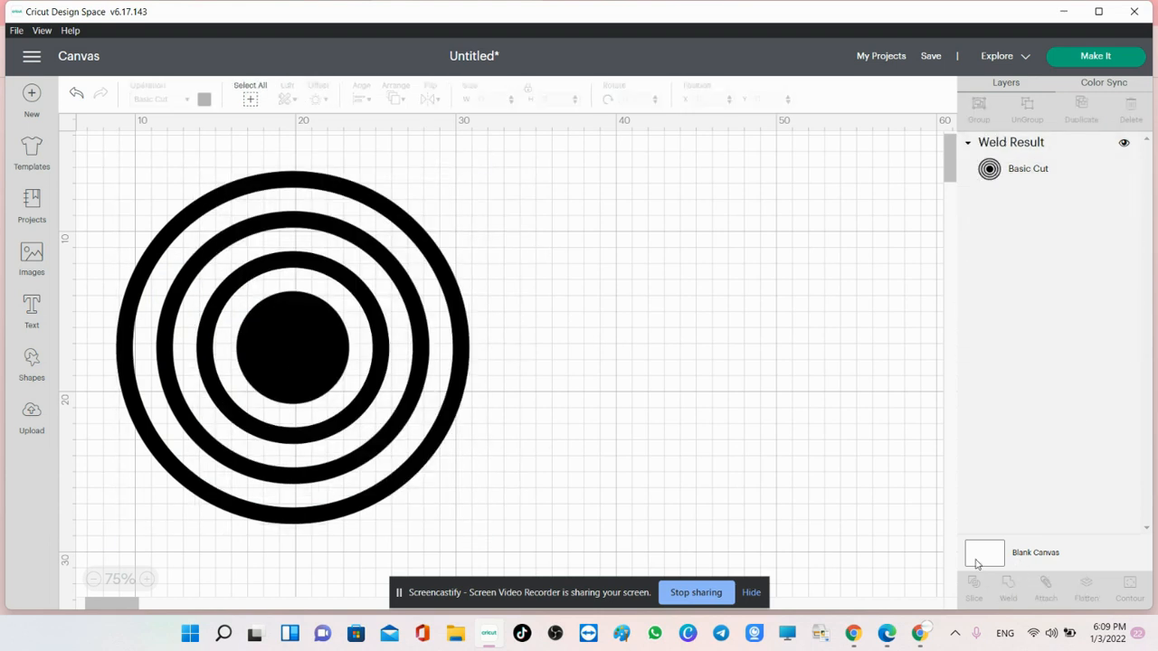
pyautogui.click(217, 315)
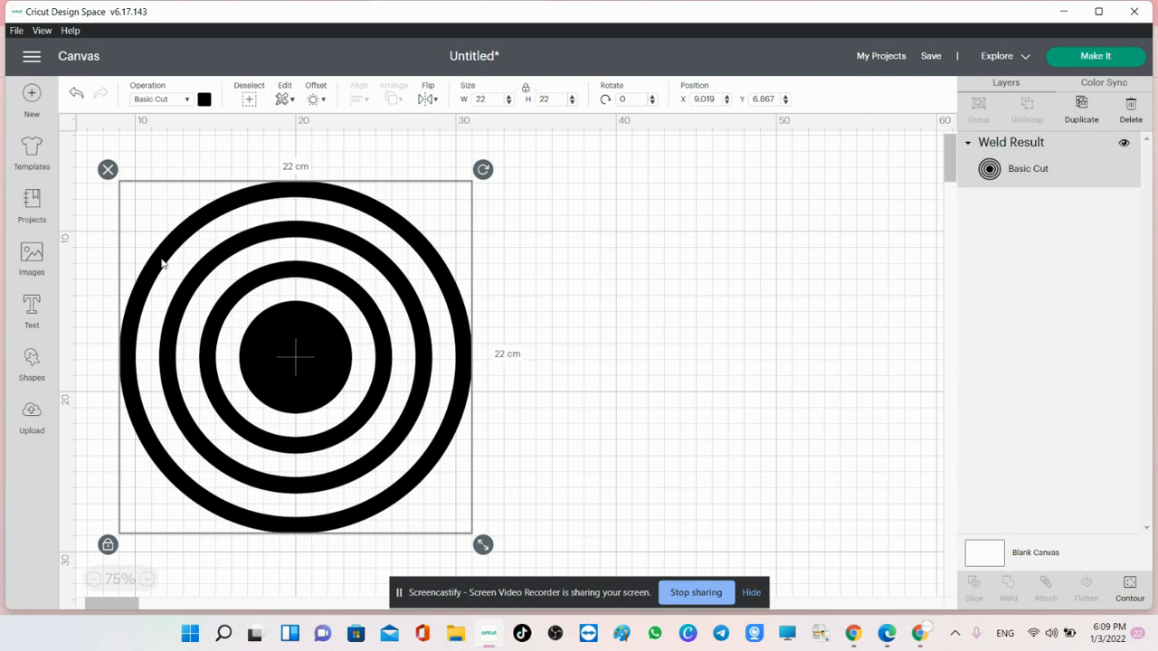
# Step: Add a circle to the canvas and set its size to 20 cm
pyautogui.click(30, 367)
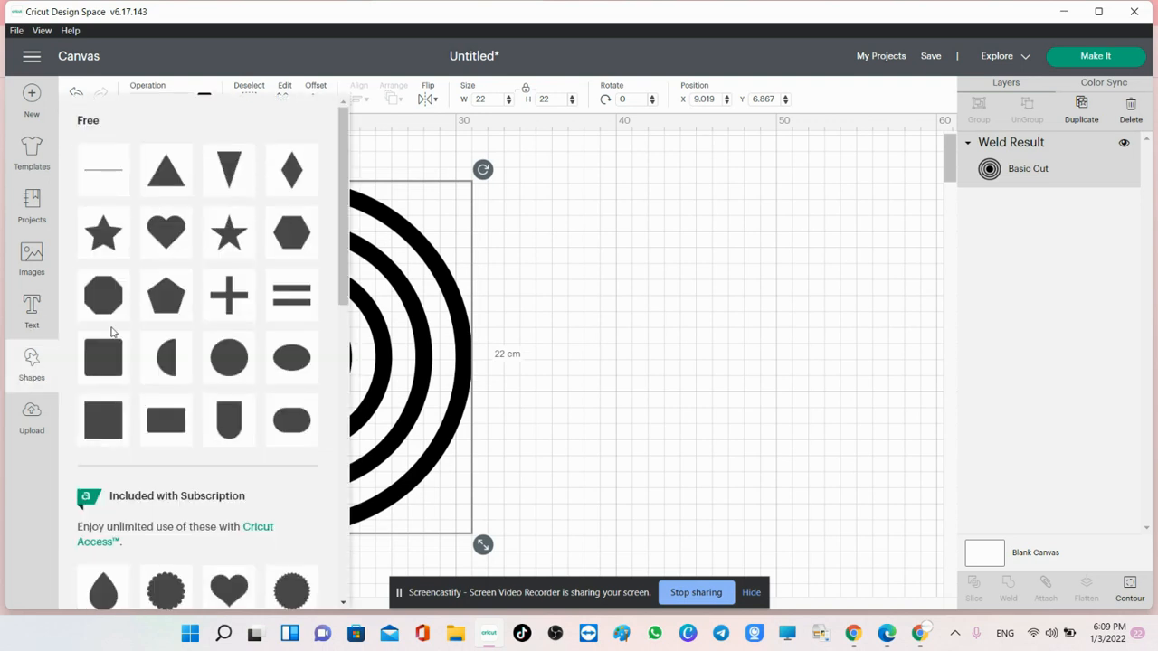
pyautogui.click(217, 369)
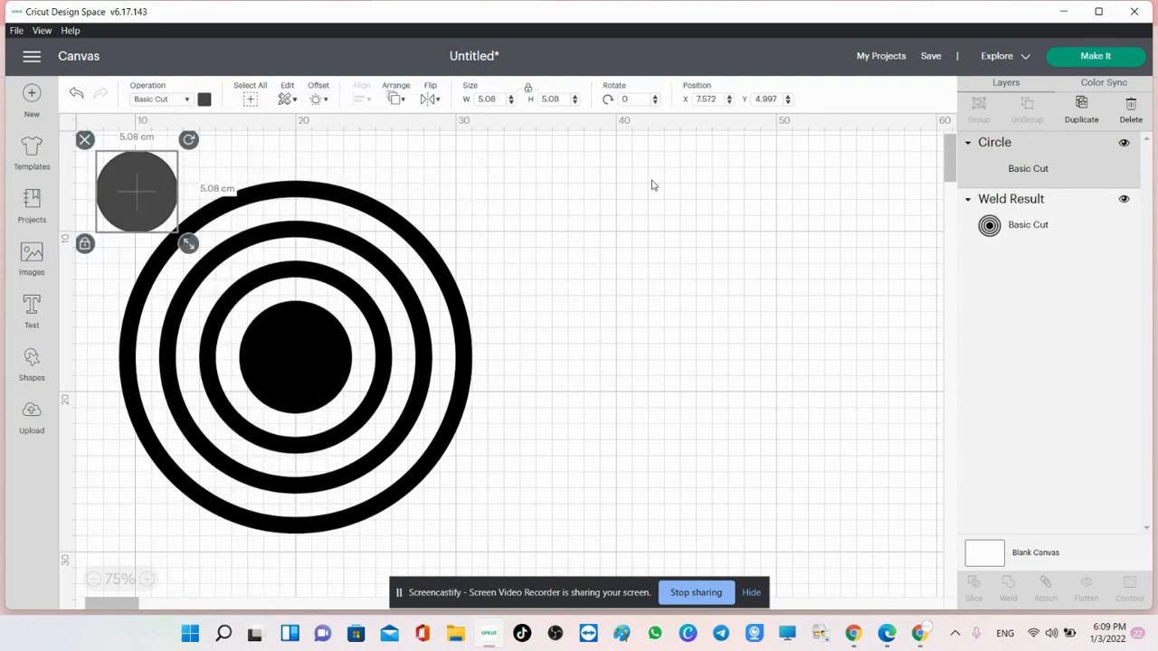
pyautogui.doubleClick(488, 99)
pyautogui.write('20')
pyautogui.press('Return')
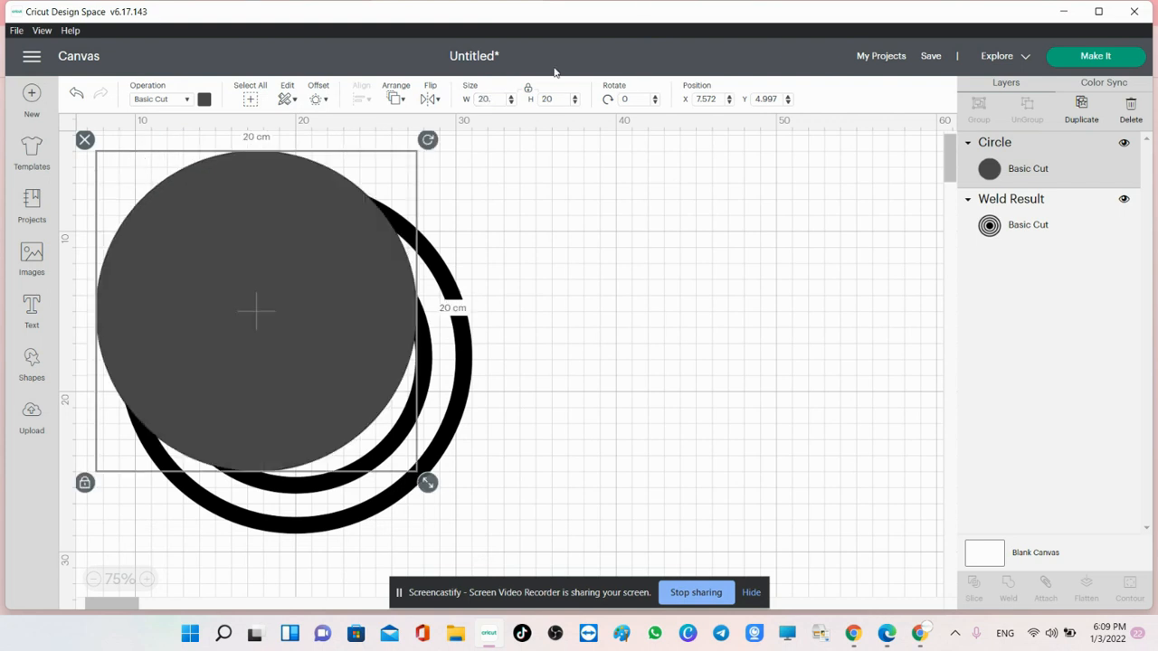
# Step: Center the 20 cm circle on the welded black rings and slice the two shapes
pyautogui.hotkey('ctrl', 'a')
pyautogui.click(359, 100)
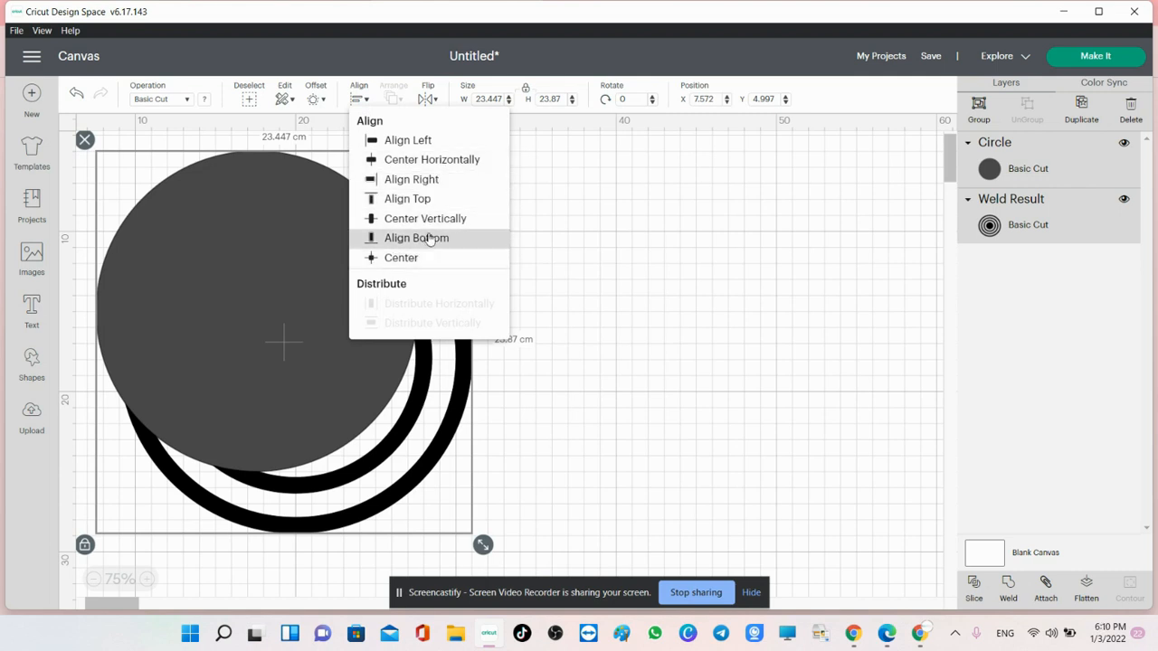
pyautogui.click(450, 267)
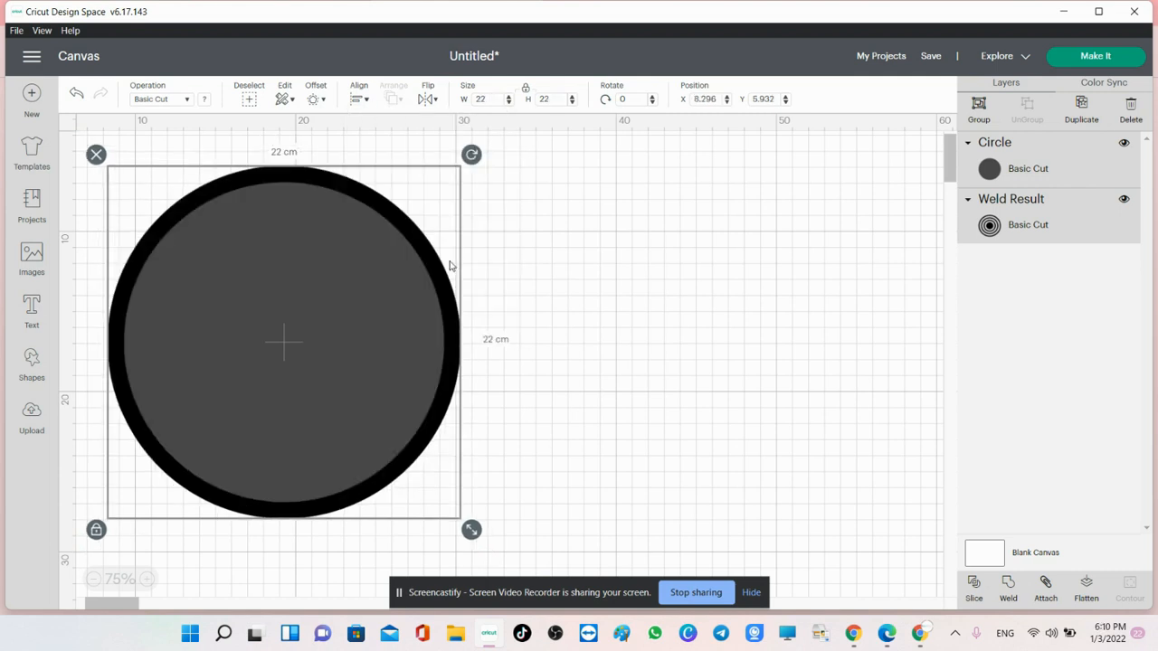
pyautogui.click(634, 273)
pyautogui.hotkey('ctrl', 'a')
pyautogui.click(974, 594)
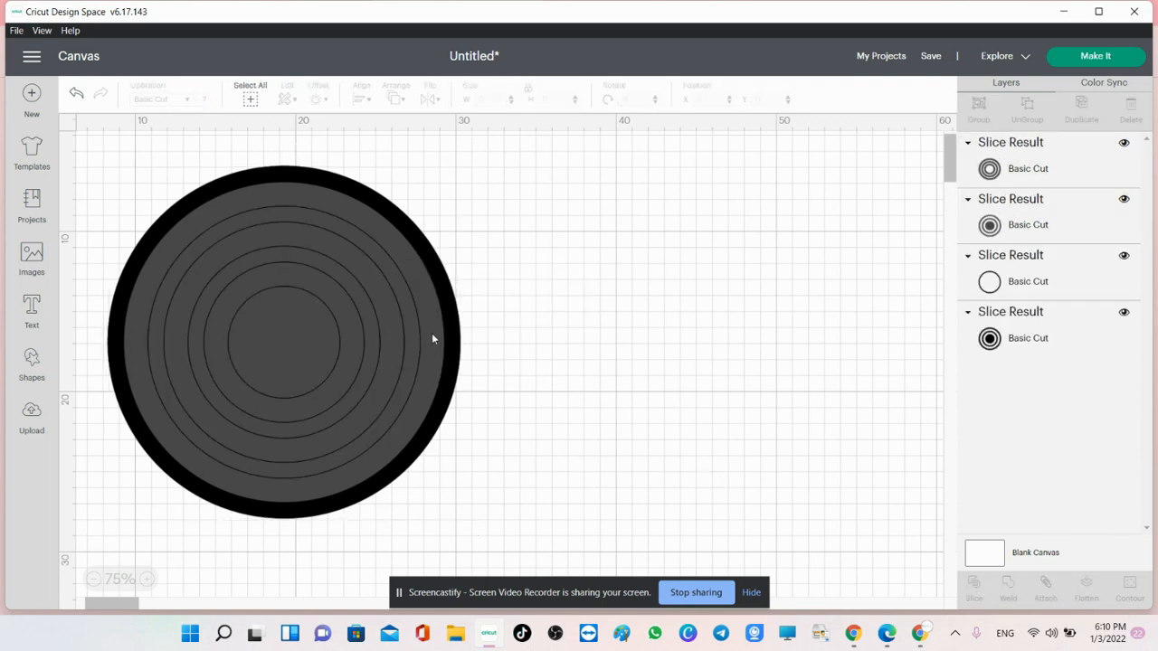
# Step: Weld the outermost black ring slice with the black slice holding the inner rings and solid center
pyautogui.click(1028, 284)
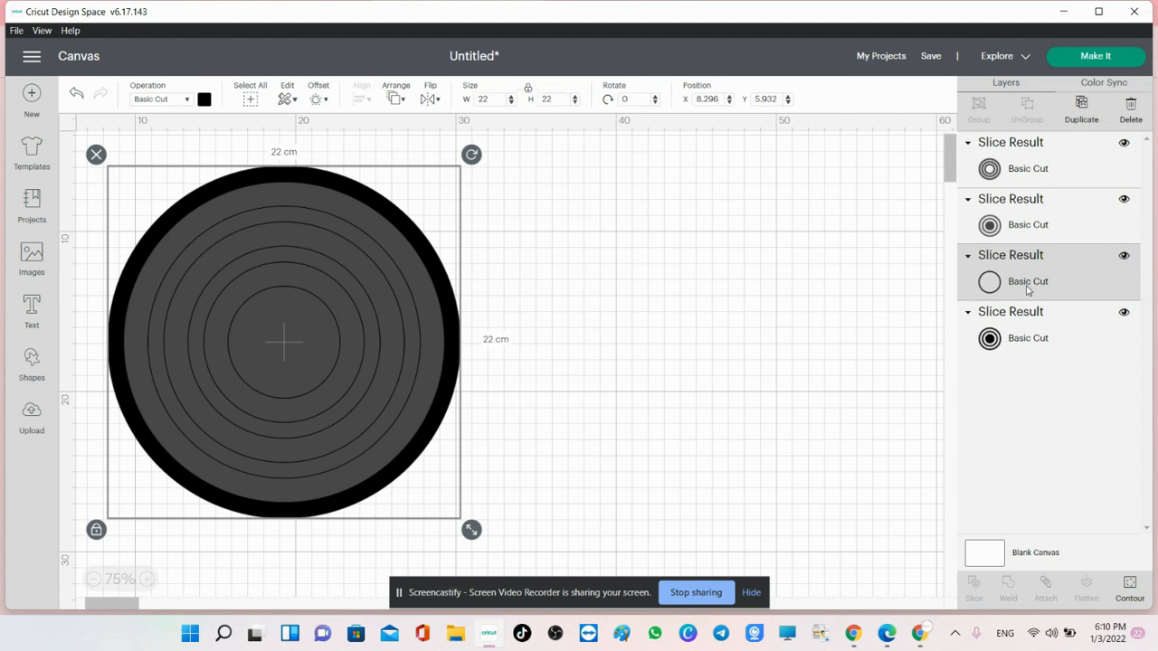
pyautogui.keyDown('shift'); pyautogui.click(1032, 322); pyautogui.keyUp('shift')
pyautogui.click(1007, 595)
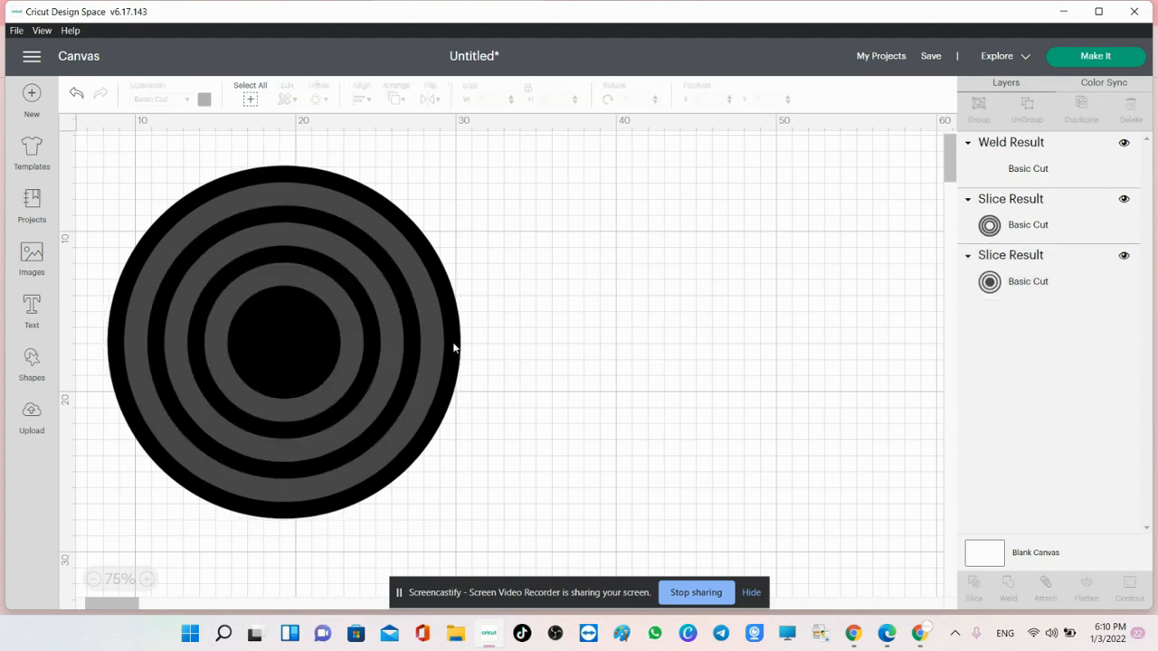
# Step: Separate the welded bullseye and slice pieces, delete the 17 cm grey piece with the solid center, and return the bullseye to its original area
pyautogui.moveTo(454, 347); pyautogui.dragTo(909, 343)
pyautogui.moveTo(301, 335); pyautogui.dragTo(677, 302)
pyautogui.moveTo(312, 309); pyautogui.dragTo(291, 355)
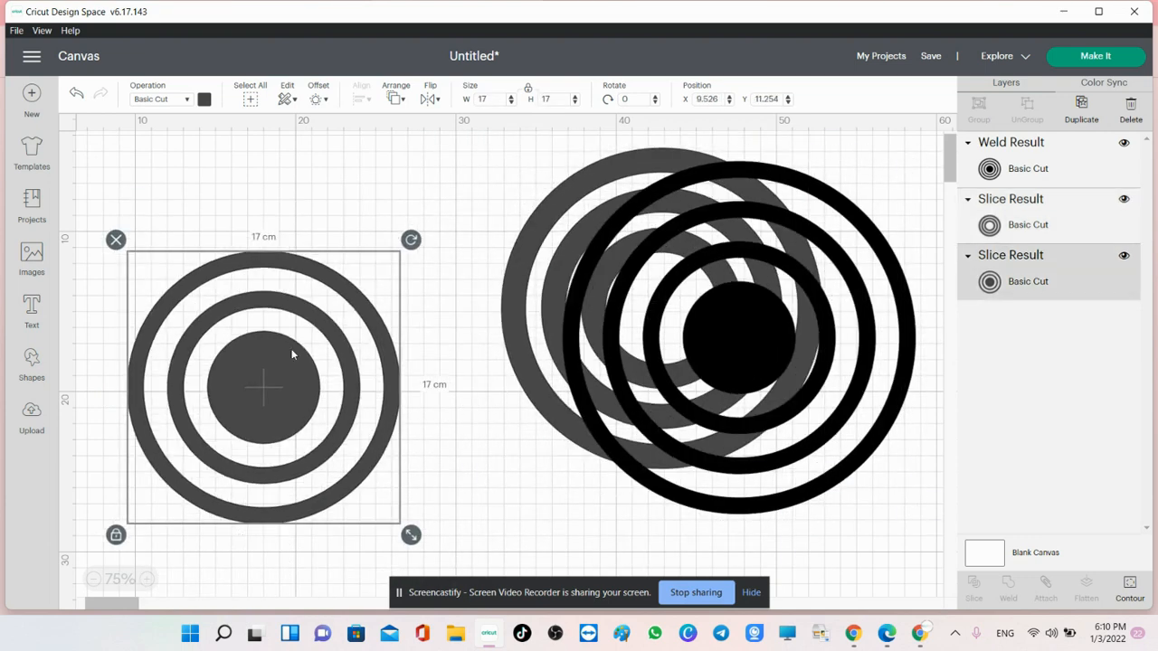
pyautogui.hotkey('ctrl', 'z')
pyautogui.hotkey('ctrl', 'z')
pyautogui.hotkey('ctrl', 'z')
pyautogui.hotkey('ctrl', 'z')
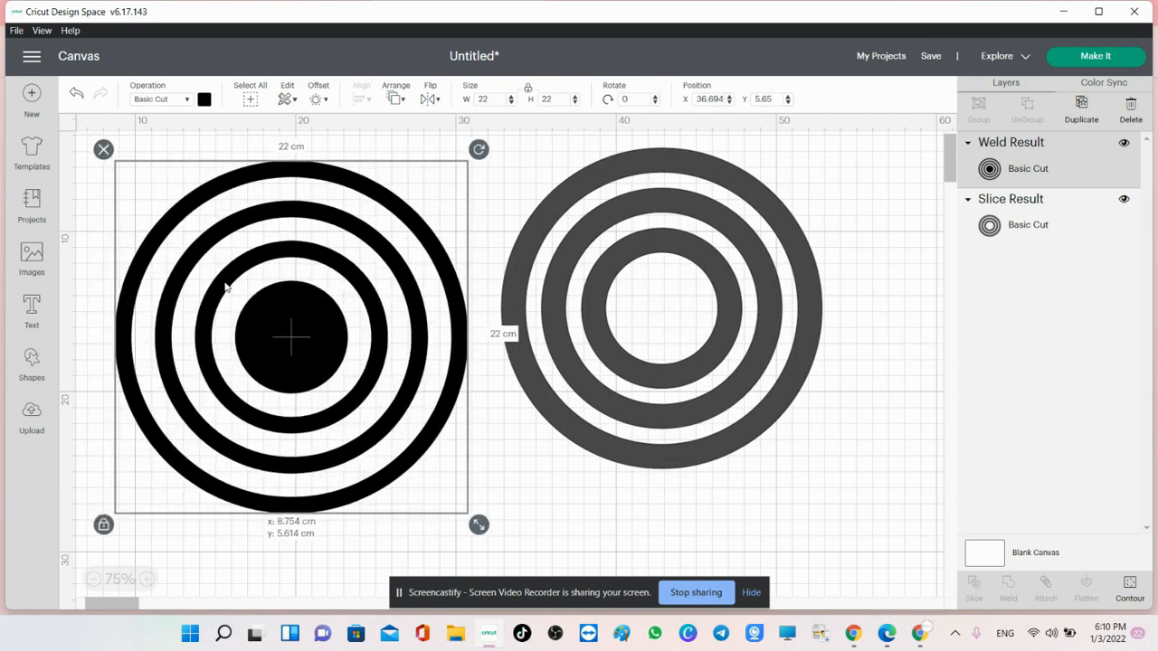
# Step: Move the grey rings back onto the black bullseye and center the two on each other
pyautogui.moveTo(617, 280); pyautogui.dragTo(245, 301)
pyautogui.click(558, 258)
pyautogui.hotkey('ctrl', 'a')
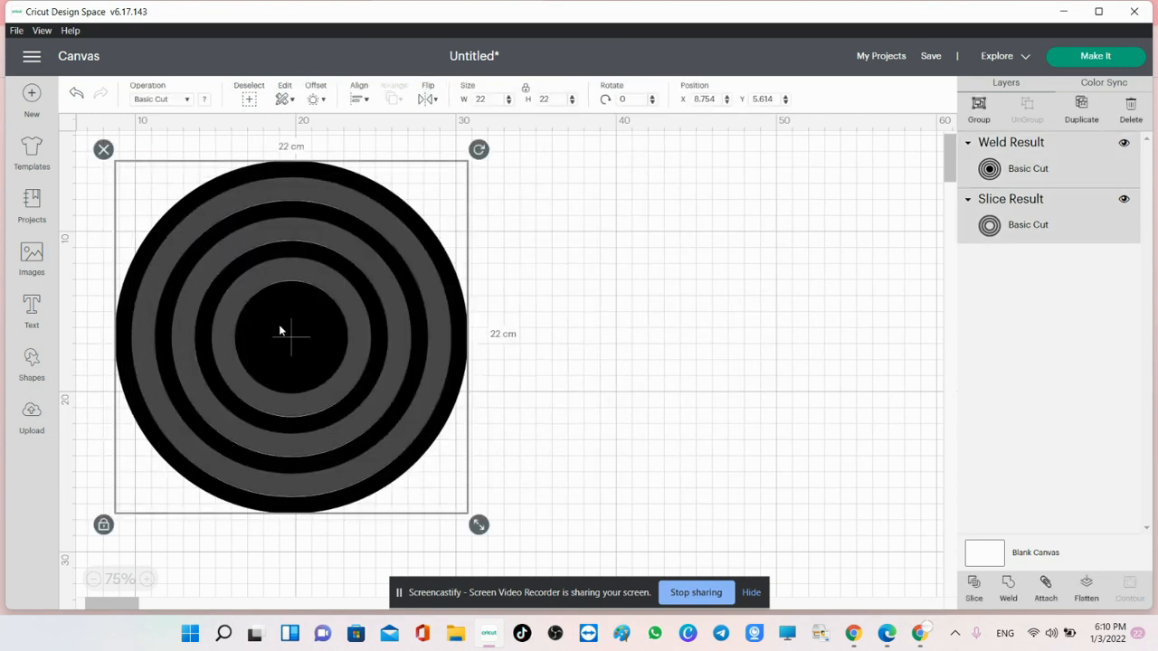
pyautogui.click(359, 94)
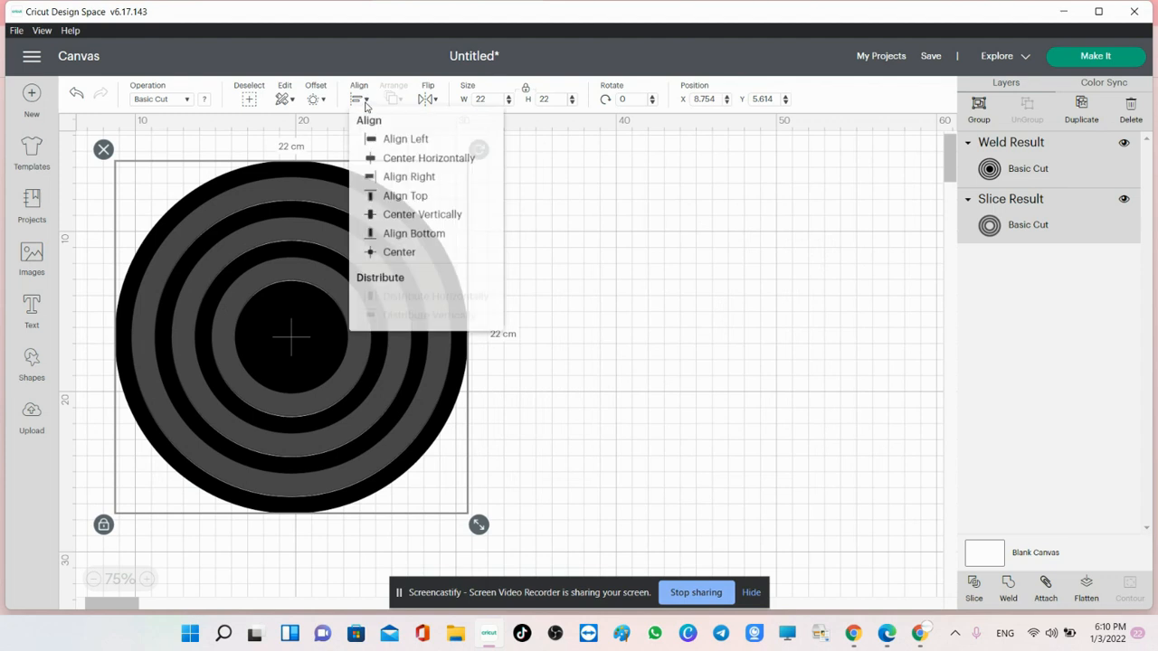
pyautogui.click(414, 220)
pyautogui.click(614, 224)
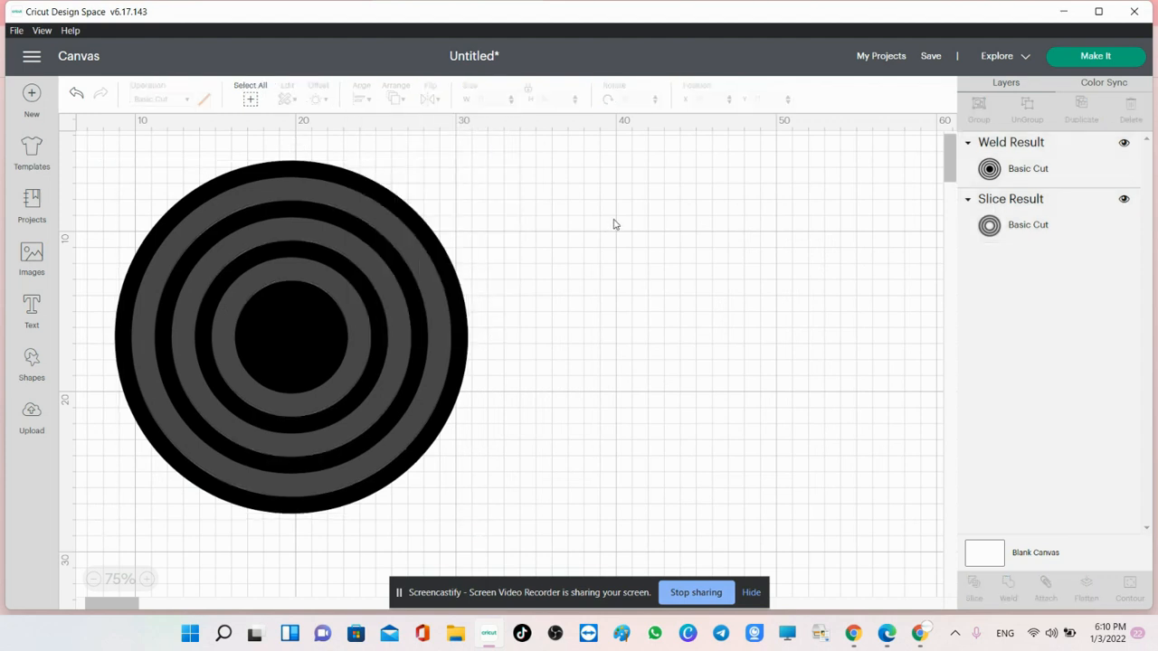
# Step: Duplicate the grey rings and place the copy to the right of the bullseye
pyautogui.click(1027, 217)
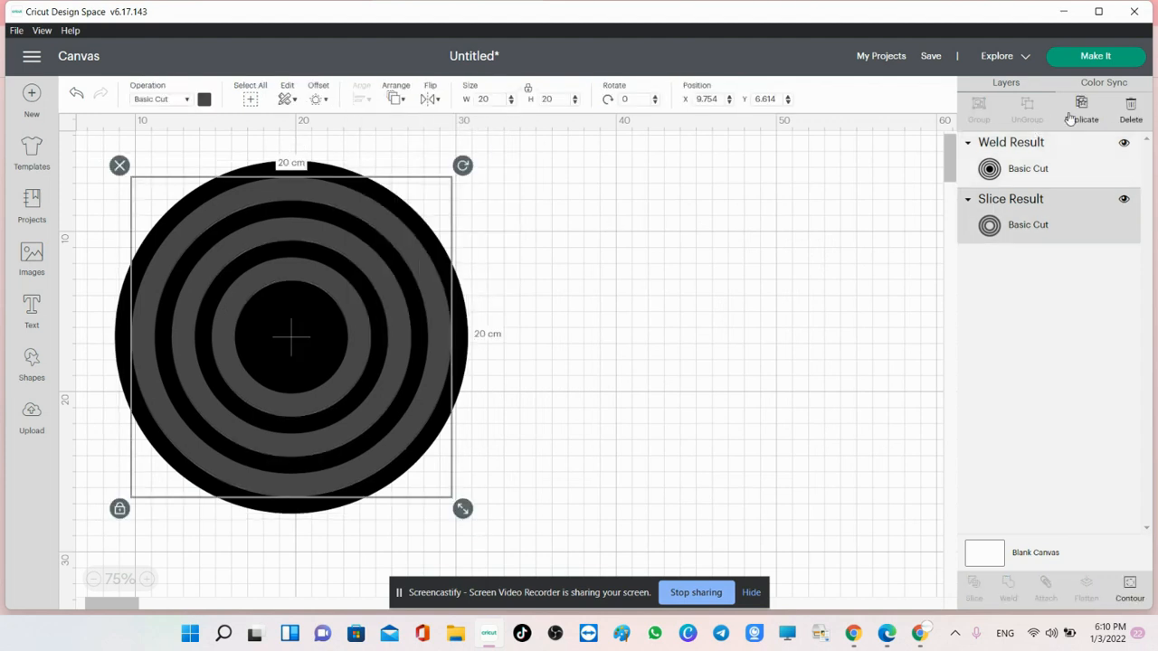
pyautogui.click(1078, 114)
pyautogui.moveTo(435, 384); pyautogui.dragTo(888, 374)
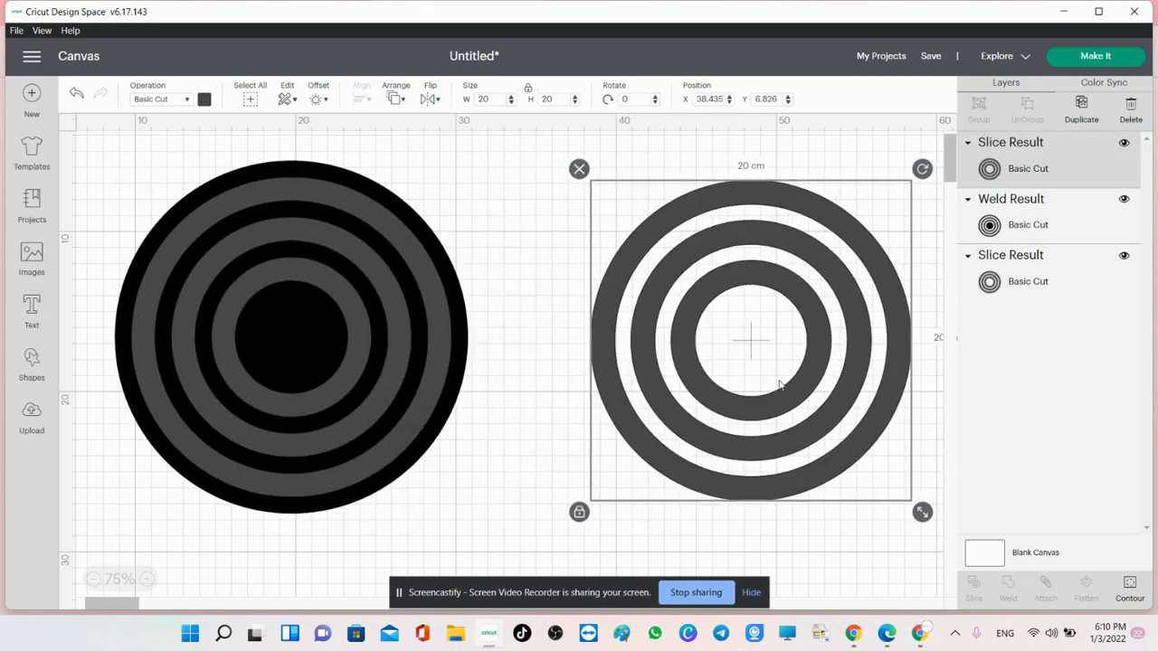
# Step: Insert a vertical score line at the bullseye's left edge and lengthen it to about 27.6 cm
pyautogui.click(35, 362)
pyautogui.click(264, 285)
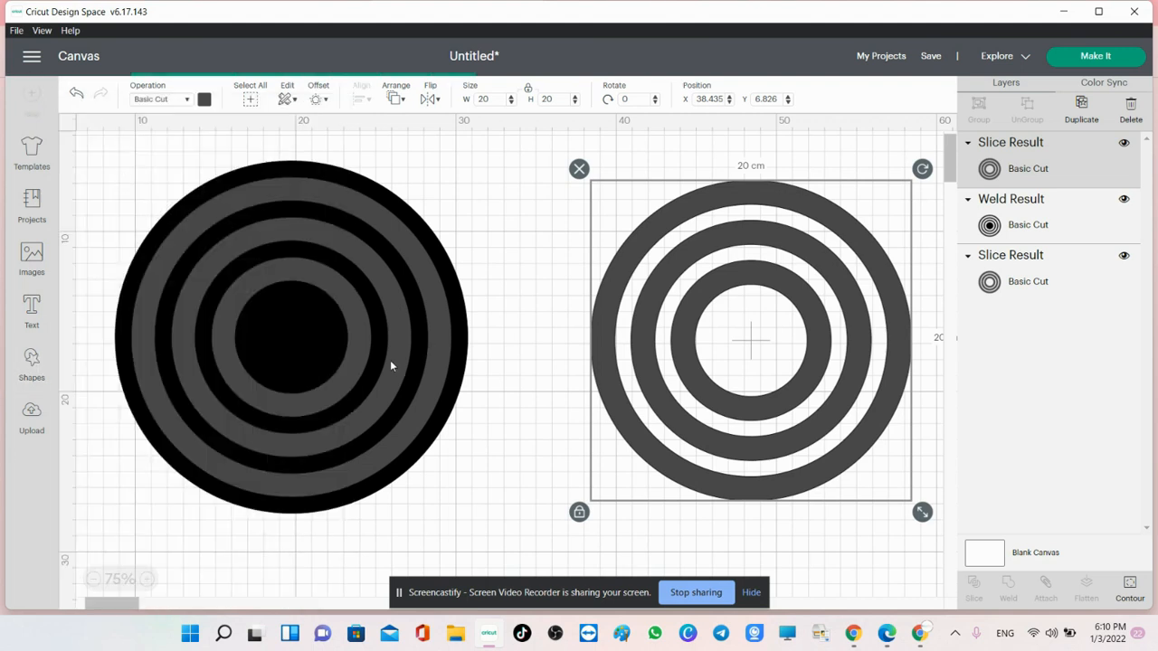
pyautogui.moveTo(127, 285); pyautogui.dragTo(125, 604)
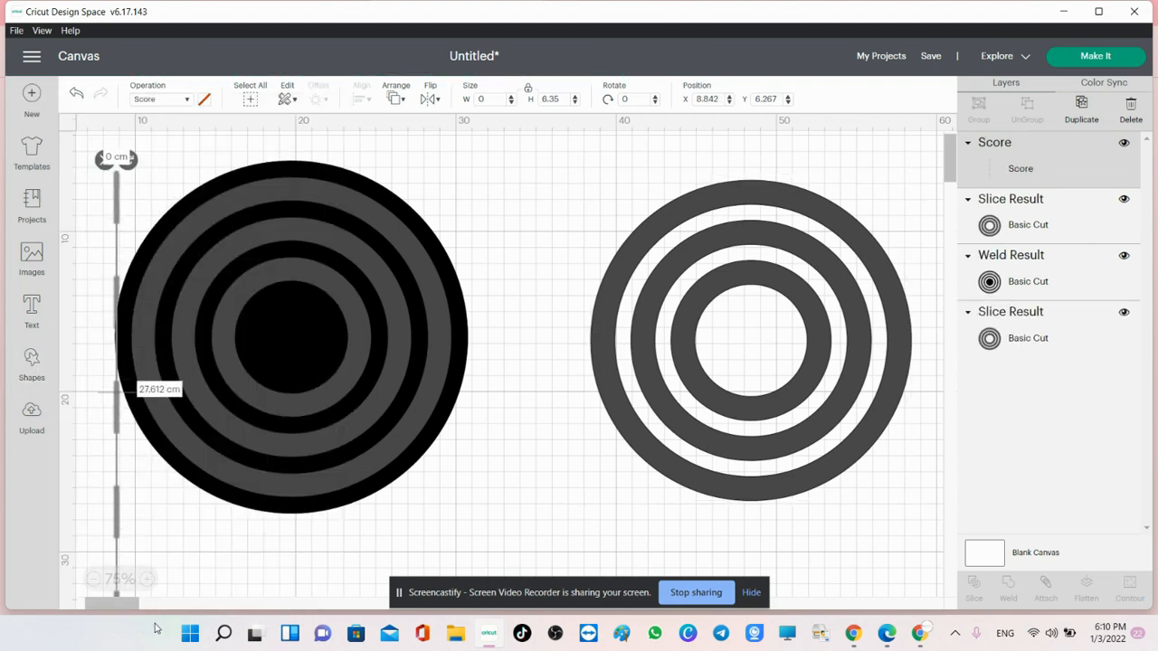
# Step: Group the black bullseye with the grey rings lying between its black rings
pyautogui.moveTo(451, 173); pyautogui.dragTo(390, 319)
pyautogui.hotkey('ctrl', 'z')
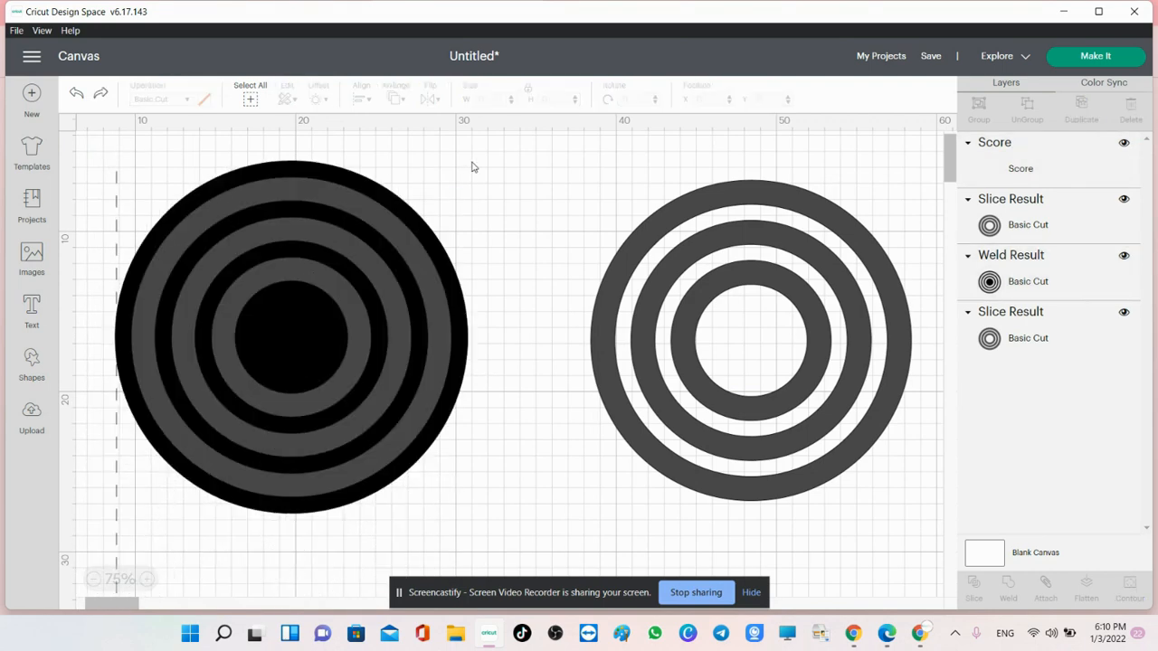
pyautogui.click(377, 360)
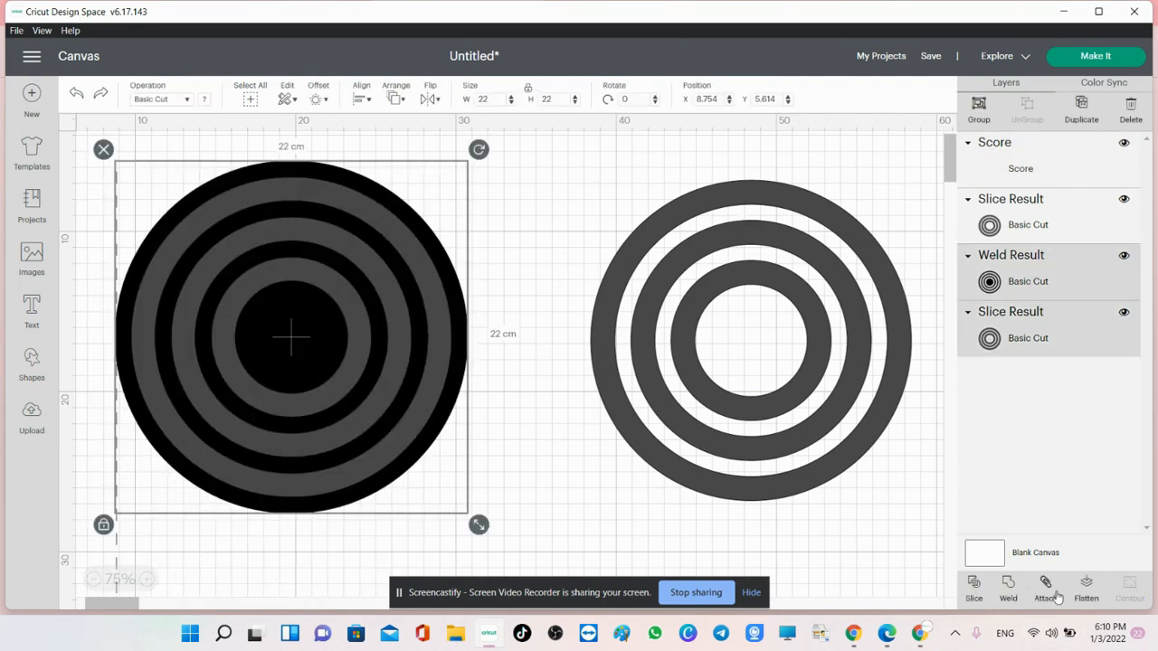
pyautogui.click(980, 110)
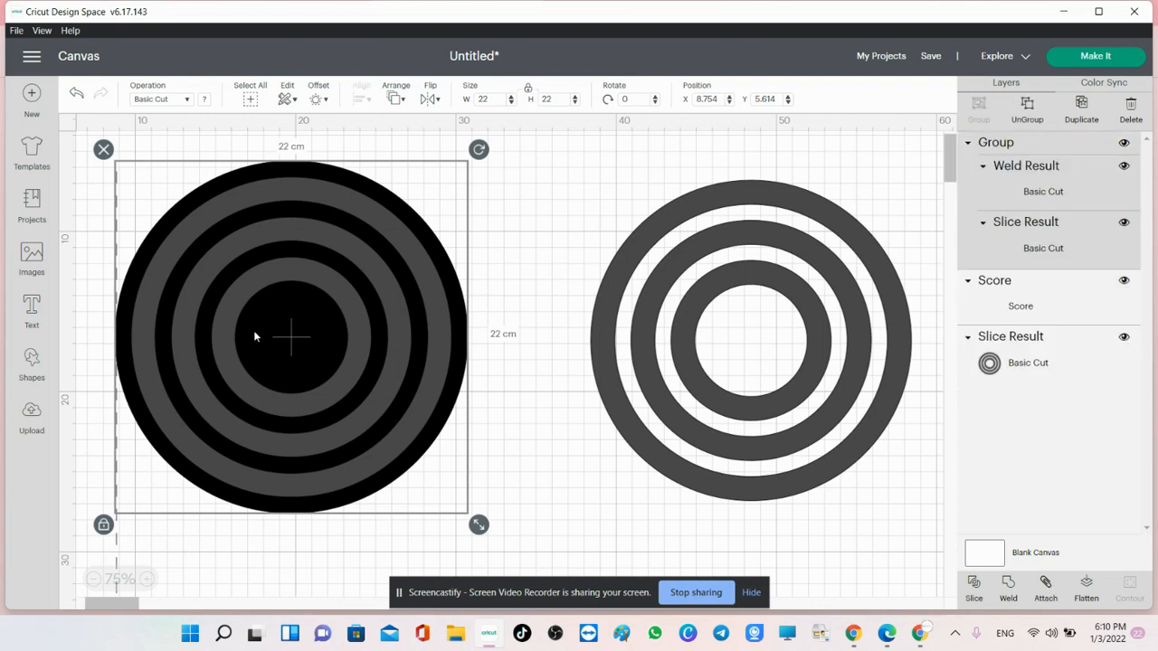
# Step: Center the score line and the grouped bullseye on each other
pyautogui.click(187, 560)
pyautogui.click(116, 511)
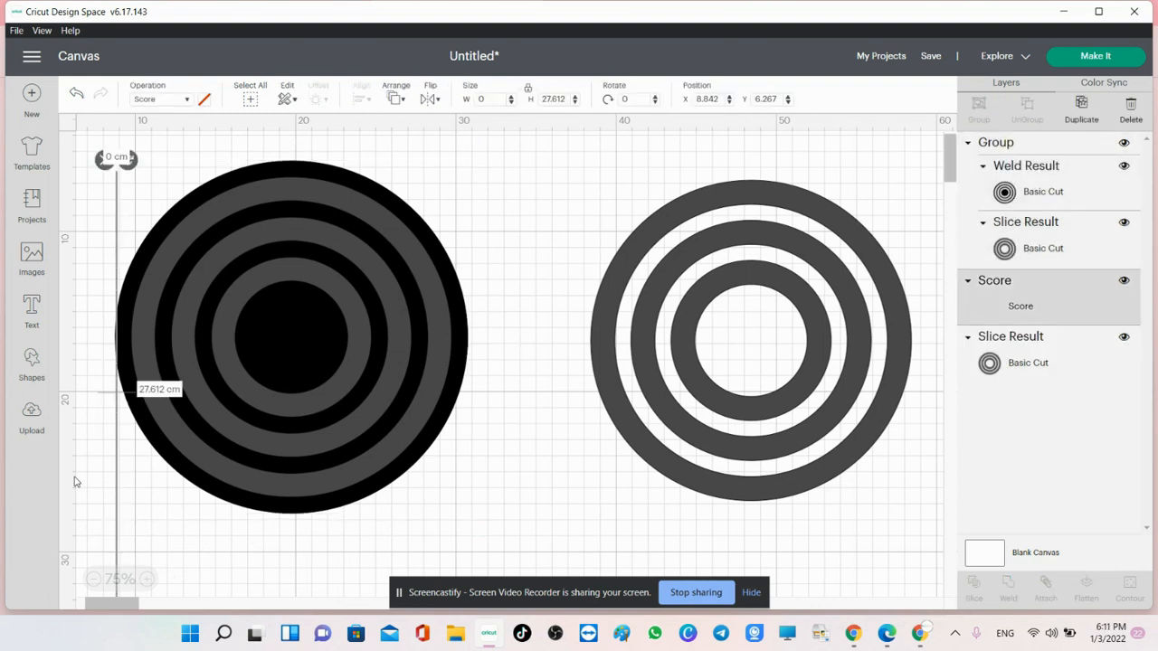
pyautogui.moveTo(90, 209); pyautogui.dragTo(282, 308)
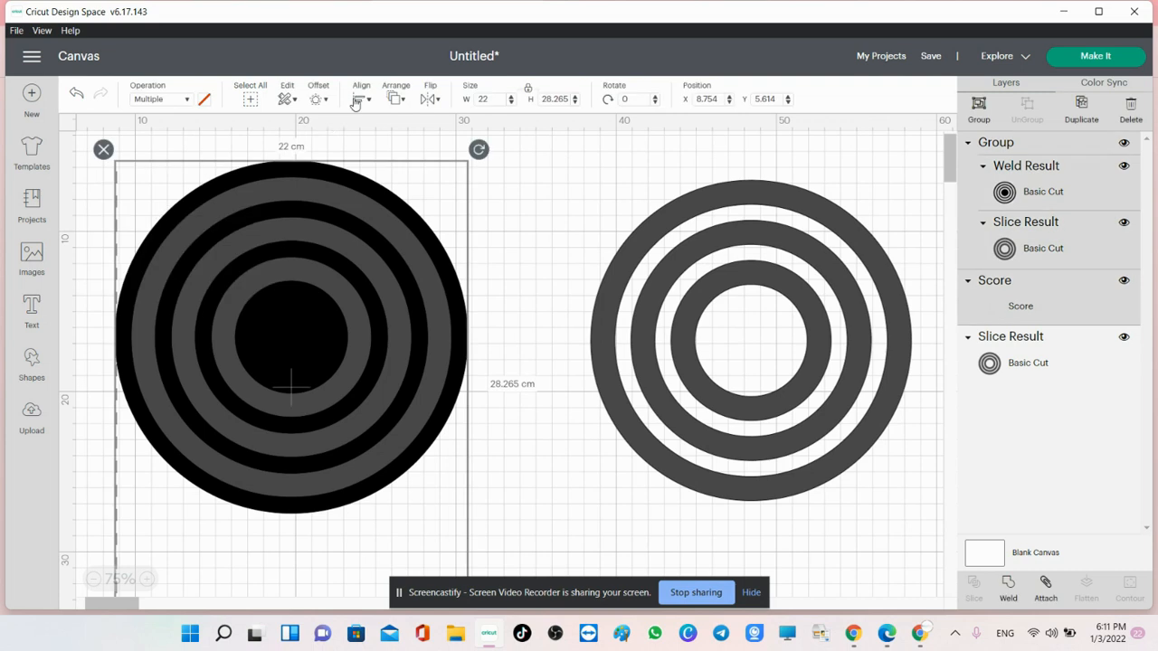
pyautogui.click(361, 99)
pyautogui.click(404, 258)
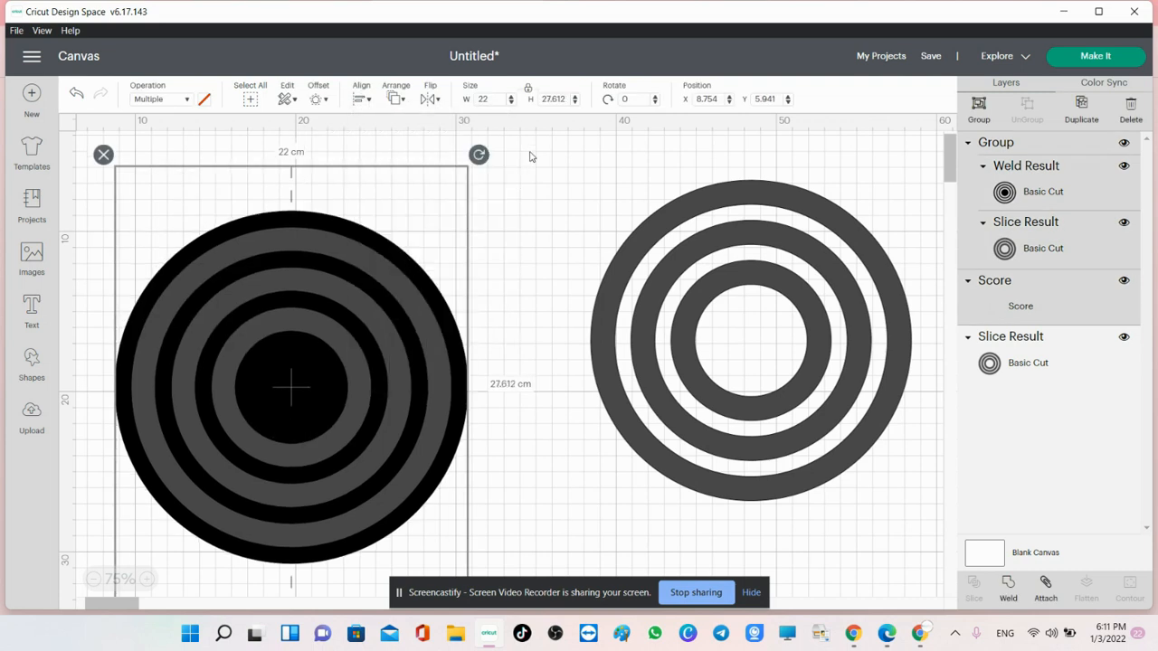
pyautogui.click(533, 157)
# Step: Set the score line's X position to 20.75
pyautogui.click(290, 189)
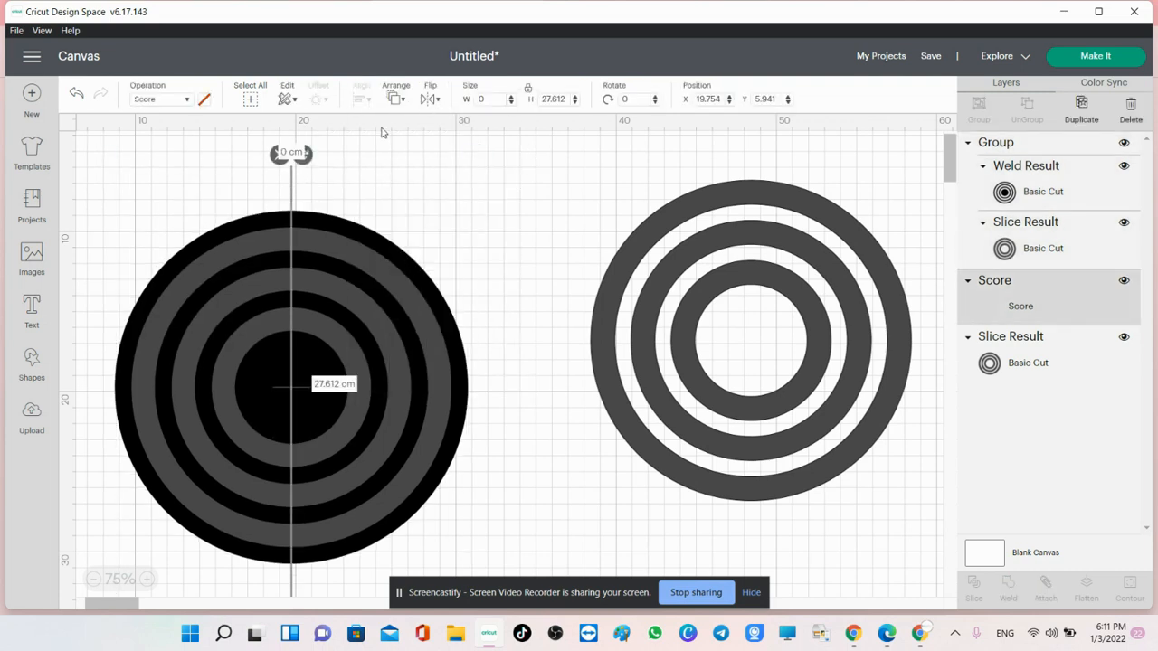
pyautogui.doubleClick(720, 100)
pyautogui.write('20')
pyautogui.press('Return')
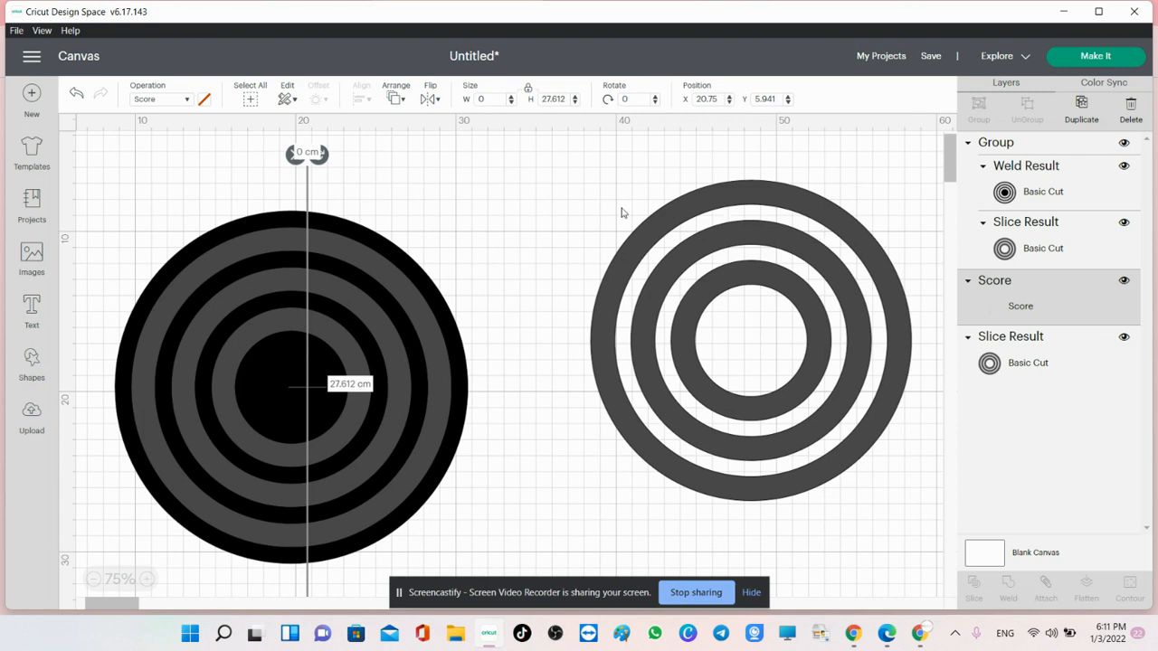
# Step: Move the spare grey rings farther right and add a 22 cm circle beside the bullseye
pyautogui.moveTo(675, 296); pyautogui.dragTo(941, 308)
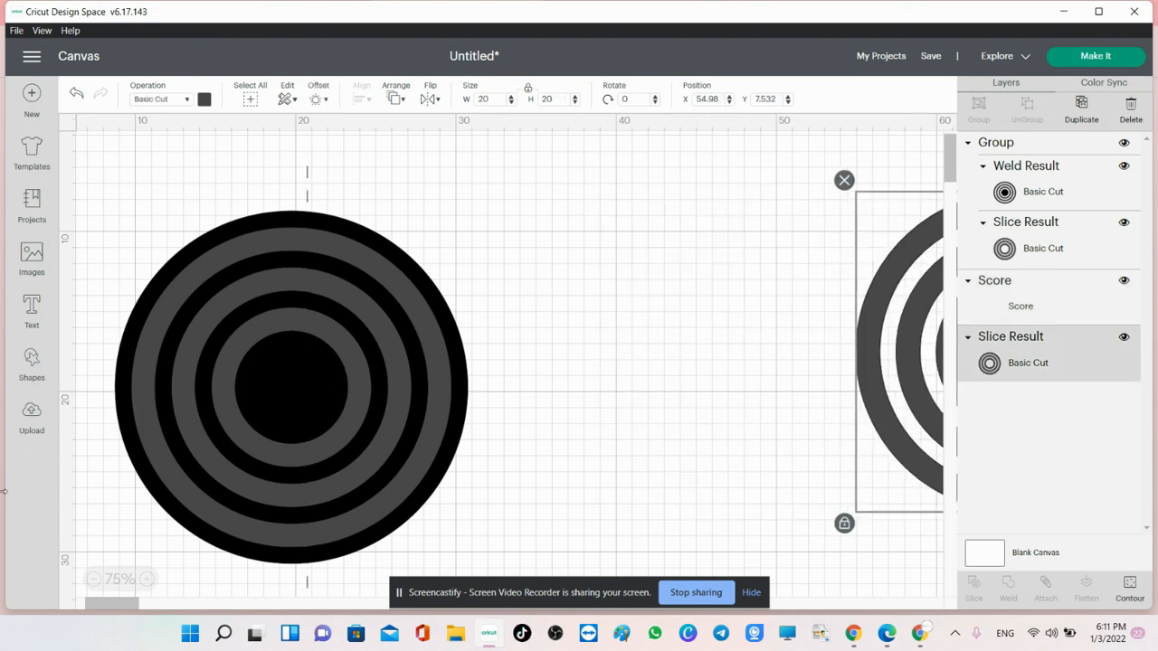
pyautogui.click(28, 364)
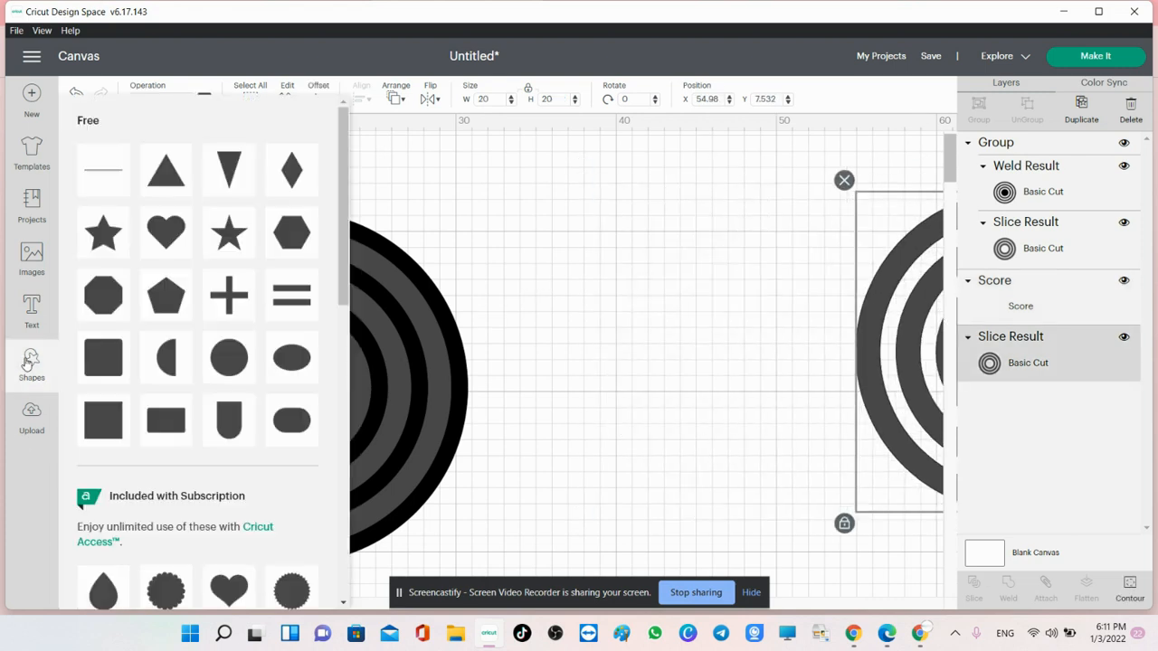
pyautogui.click(252, 357)
pyautogui.moveTo(181, 240); pyautogui.dragTo(470, 224)
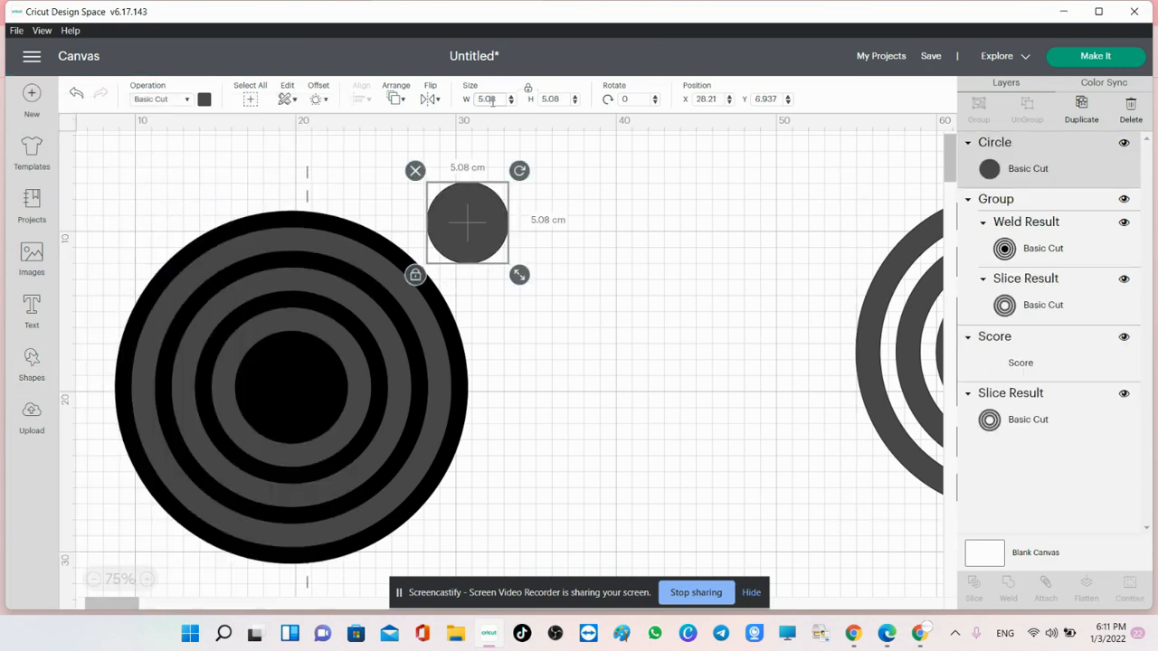
pyautogui.click(492, 100)
pyautogui.write('22')
pyautogui.press('Return')
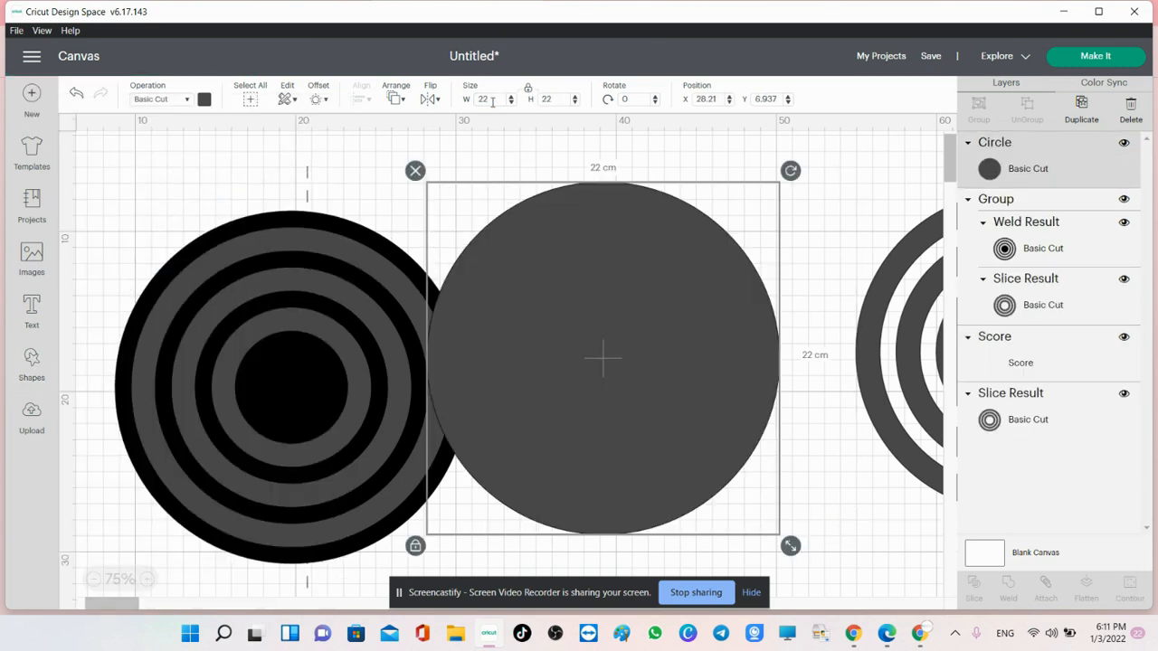
# Step: Color the 22 cm circle red and move it over the right half of the bullseye
pyautogui.click(204, 99)
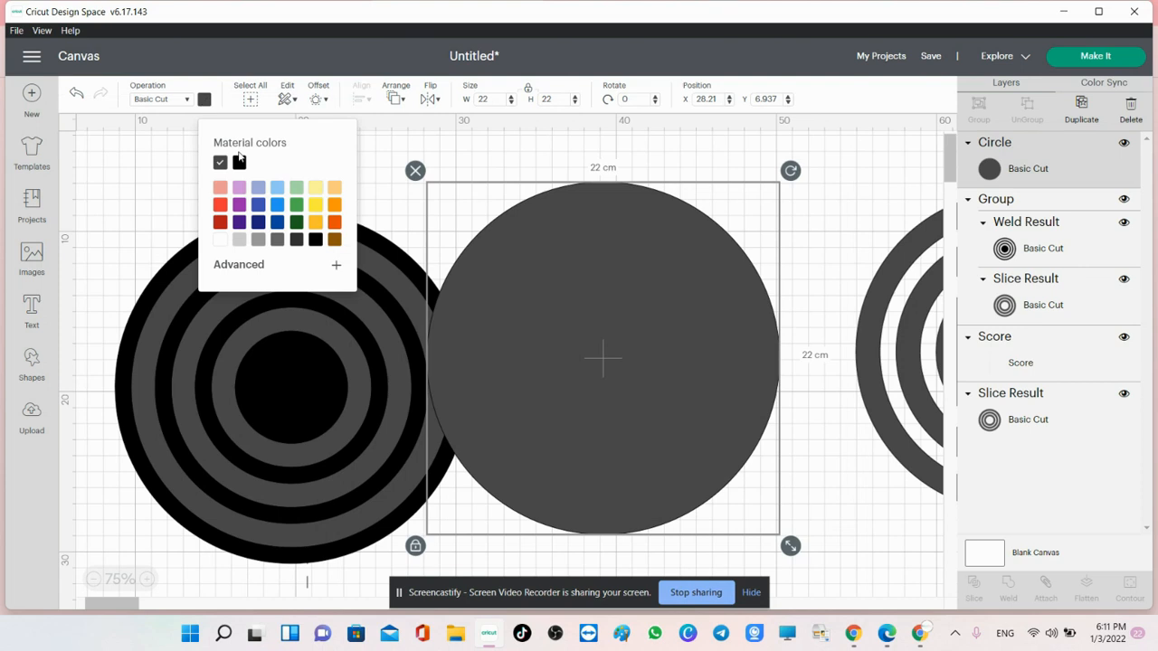
pyautogui.click(224, 207)
pyautogui.click(691, 369)
pyautogui.moveTo(611, 363); pyautogui.dragTo(474, 405)
# Step: Move the score line to the front of the layer order and position the red circle with its left edge on the line
pyautogui.click(310, 181)
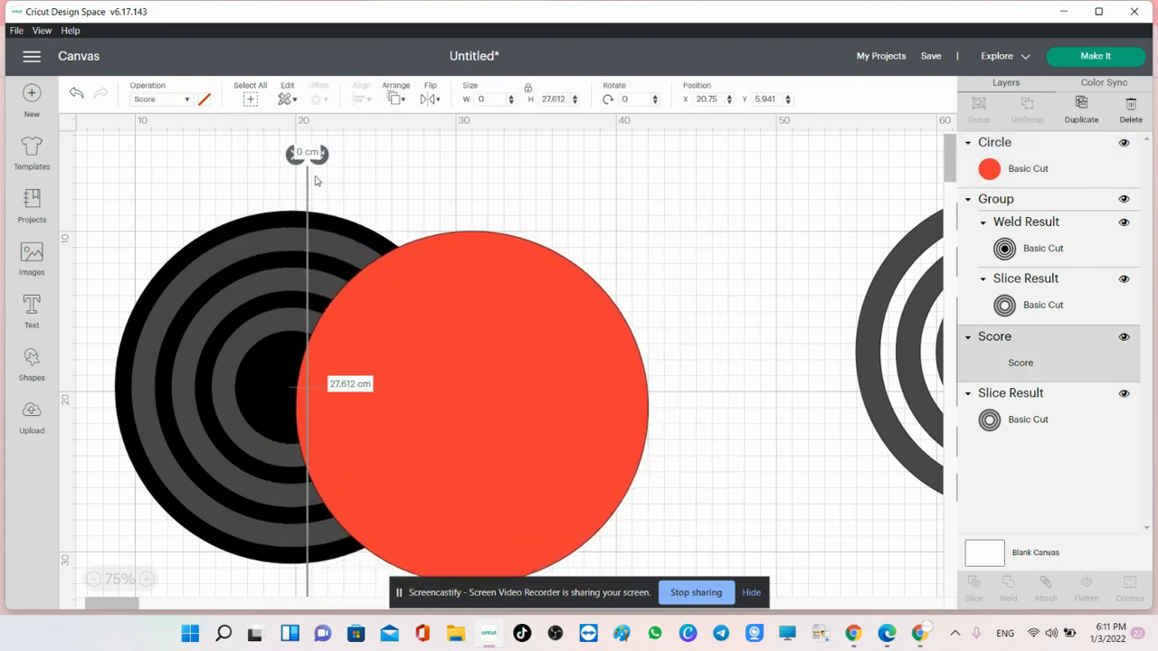
pyautogui.moveTo(1064, 372); pyautogui.dragTo(1073, 172)
pyautogui.click(540, 353)
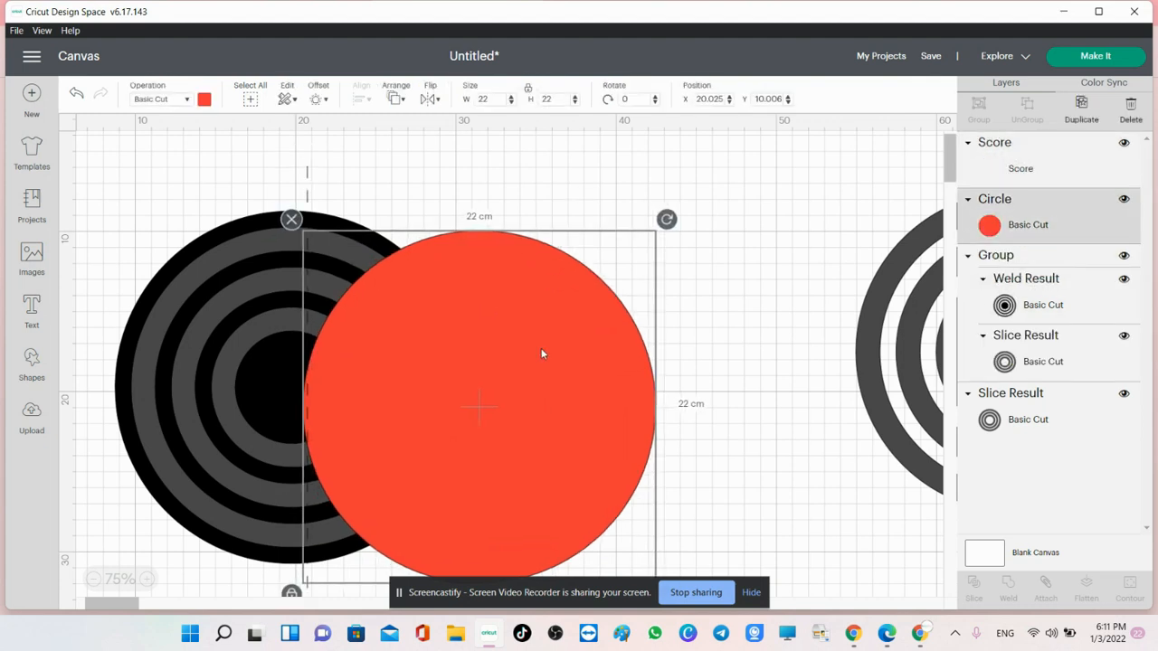
pyautogui.moveTo(542, 354); pyautogui.dragTo(585, 380)
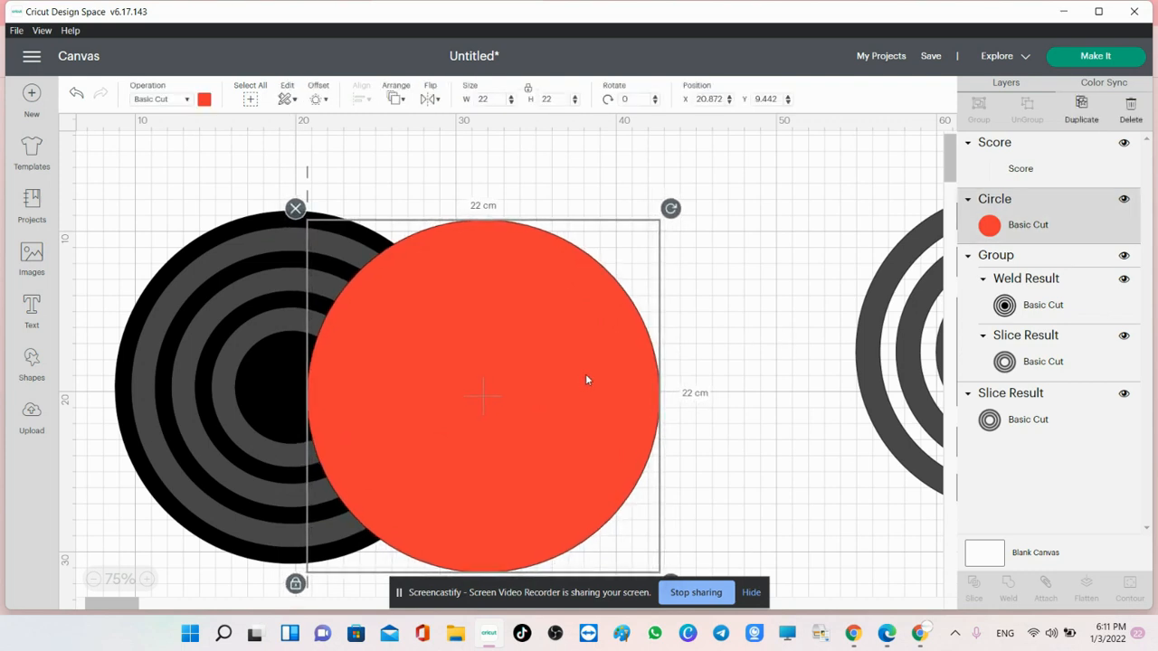
pyautogui.click(781, 355)
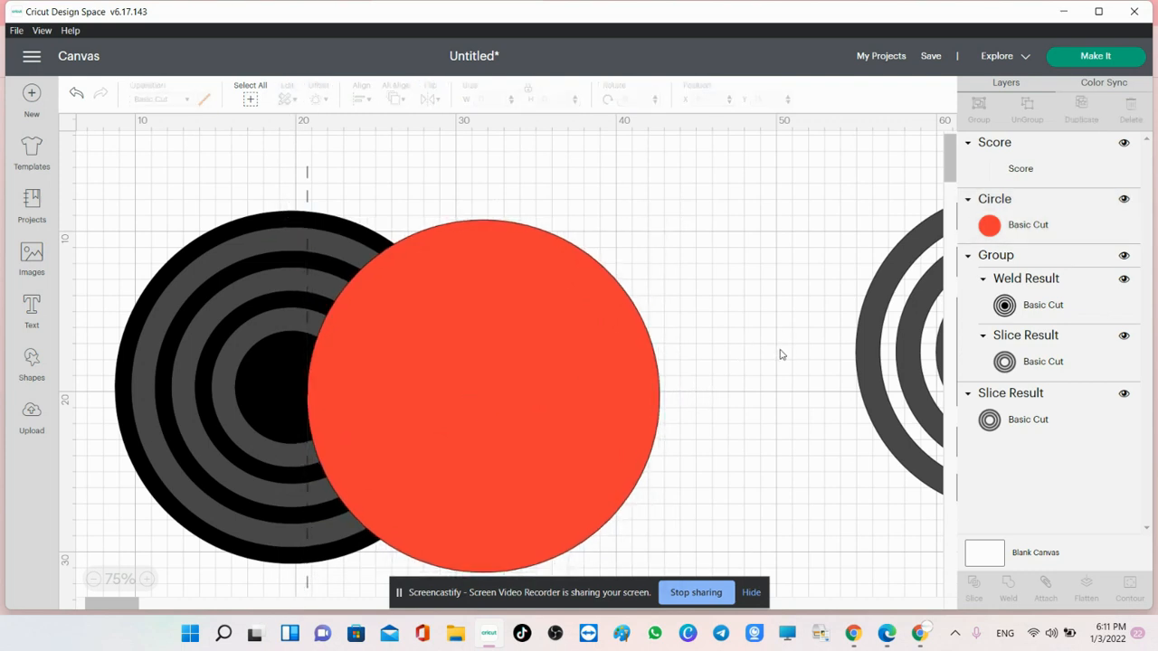
pyautogui.click(477, 296)
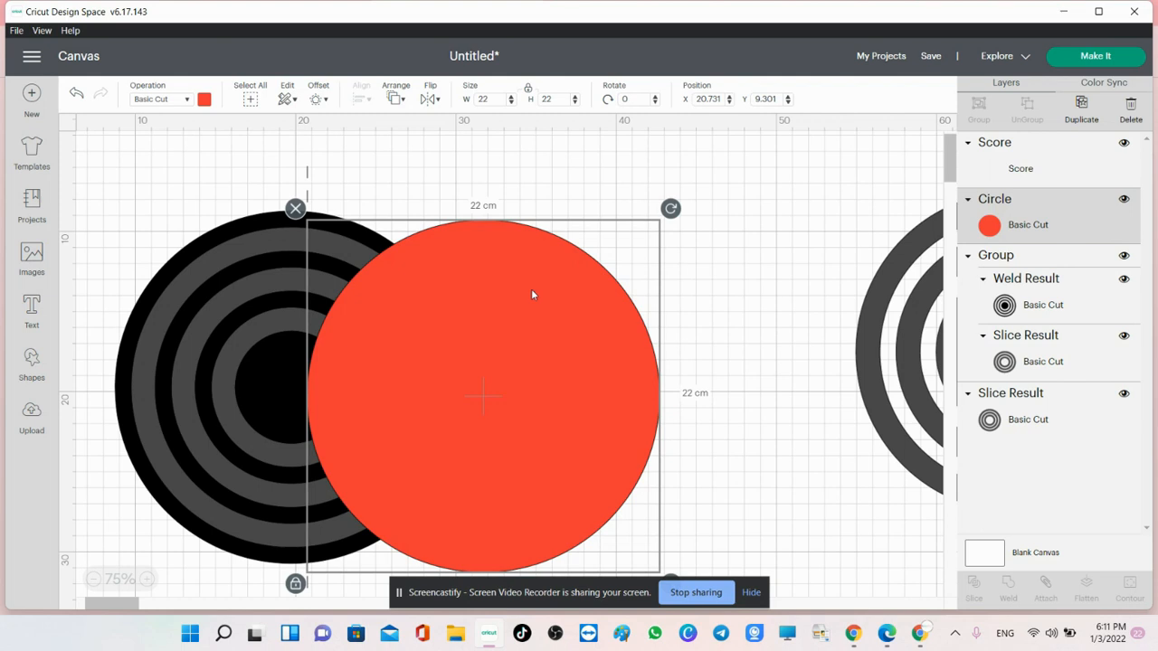
# Step: Ungroup the bullseye and slice its black rings with the red circle
pyautogui.rightClick(266, 277)
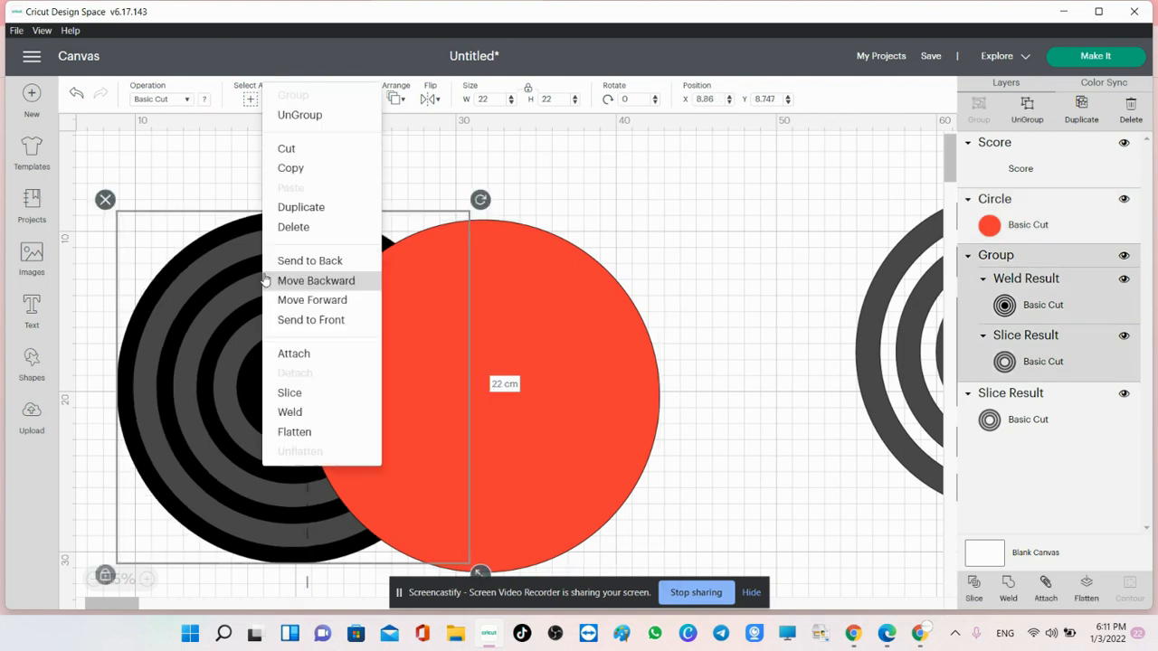
pyautogui.click(562, 311)
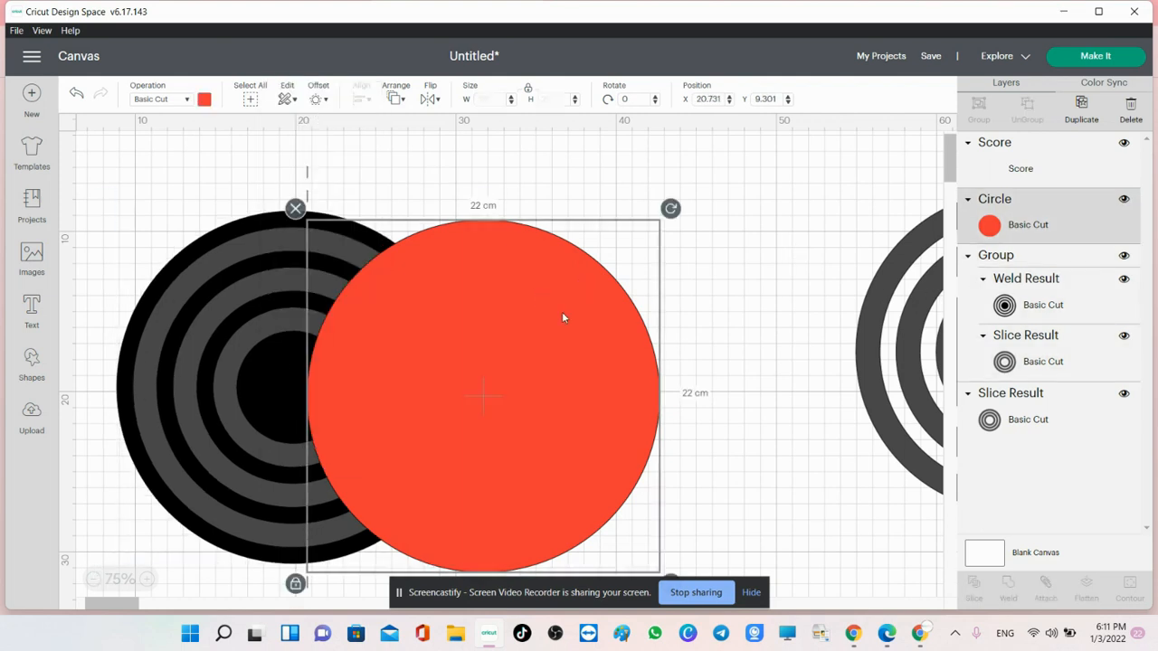
pyautogui.keyDown('shift'); pyautogui.click(236, 275); pyautogui.keyUp('shift')
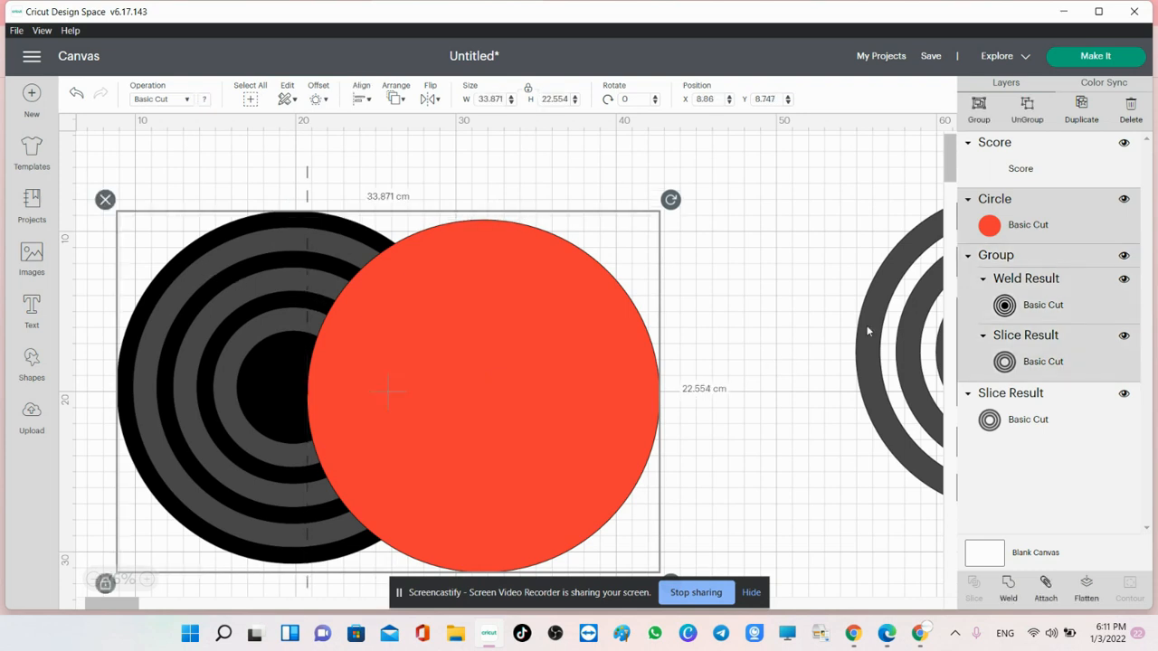
pyautogui.click(987, 267)
pyautogui.rightClick(987, 266)
pyautogui.click(1032, 97)
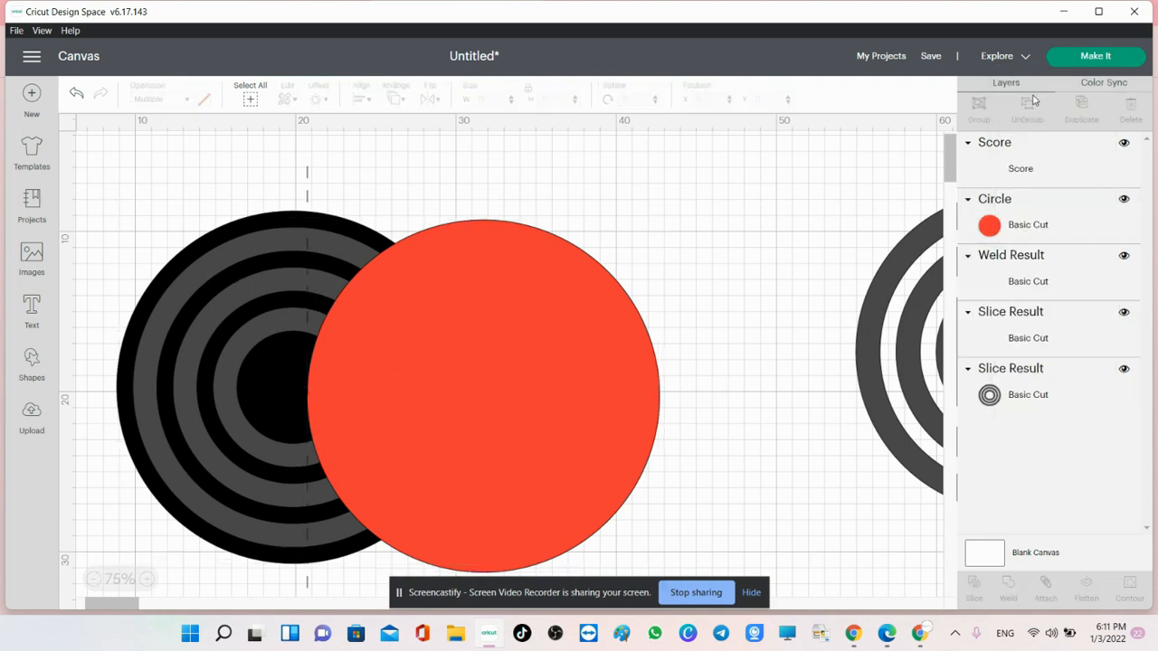
pyautogui.click(1029, 225)
pyautogui.keyDown('shift'); pyautogui.click(1046, 278); pyautogui.keyUp('shift')
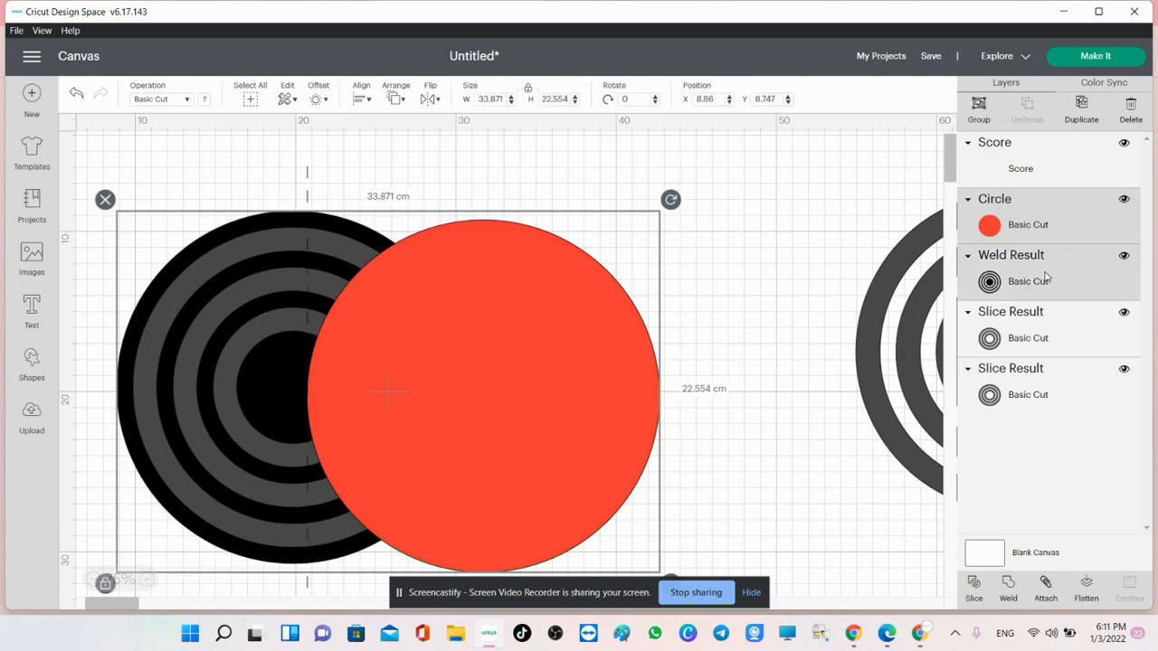
pyautogui.click(973, 586)
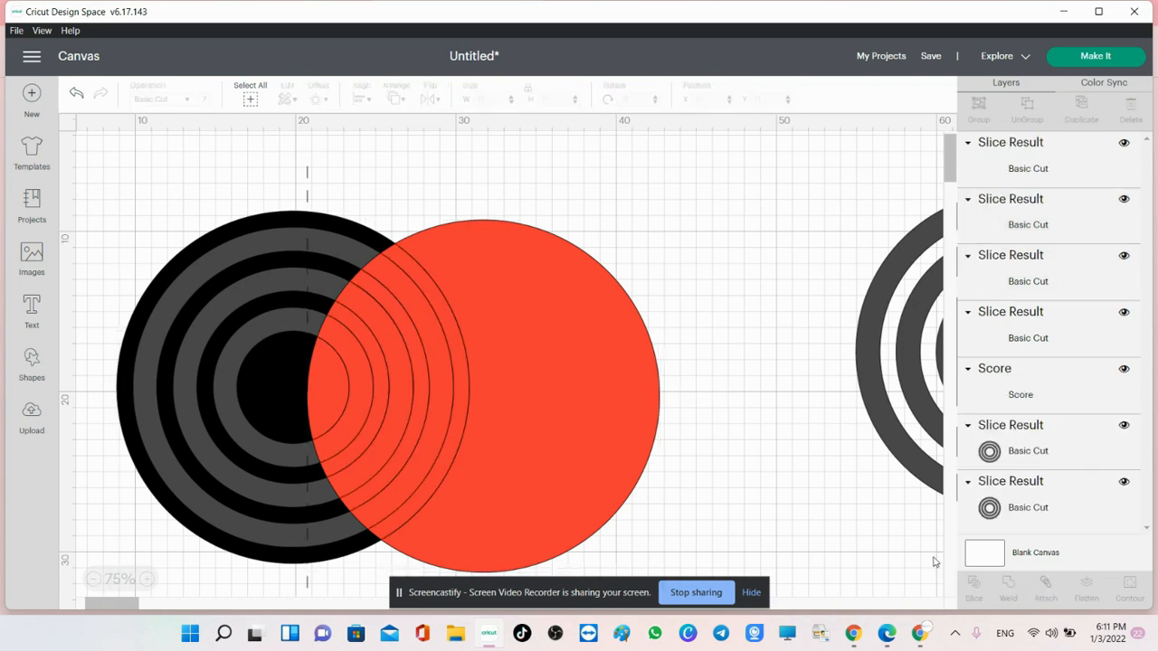
# Step: Weld the two red pieces back into a full circle and slice the bullseye's grey rings with it
pyautogui.click(1050, 166)
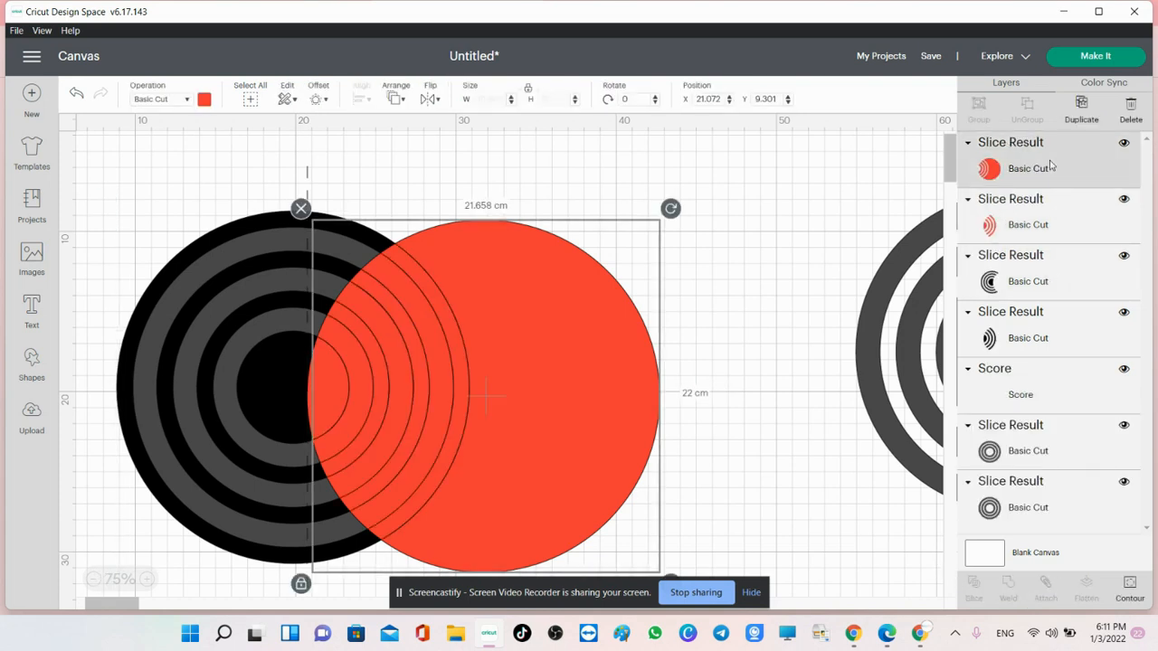
pyautogui.keyDown('shift'); pyautogui.click(1050, 226); pyautogui.keyUp('shift')
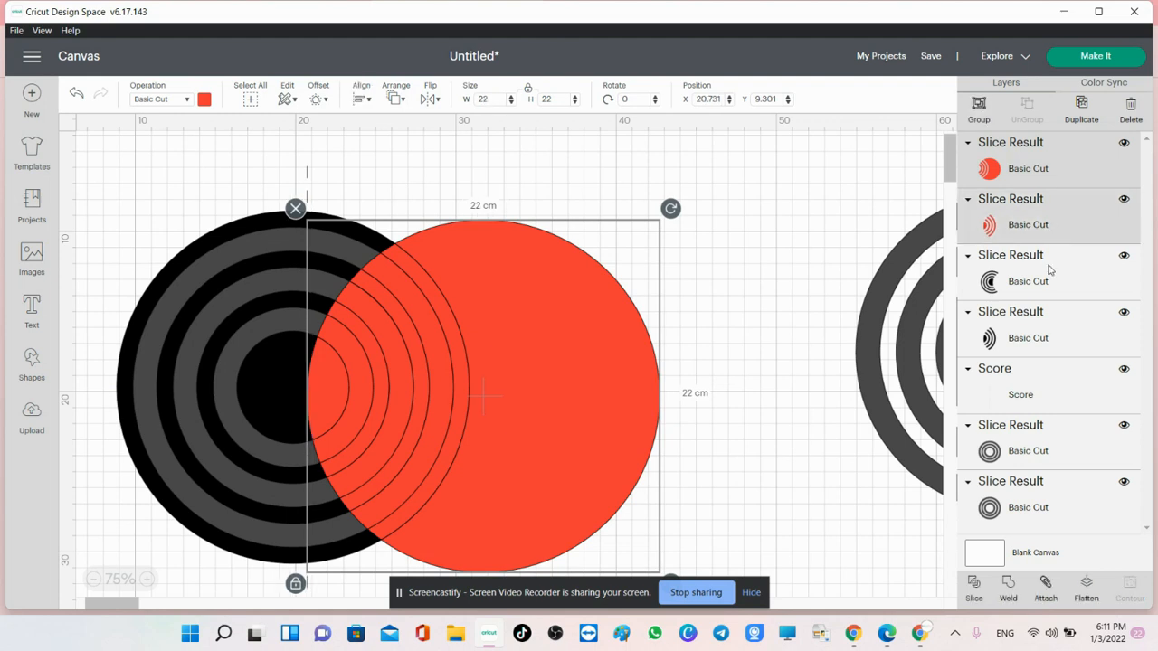
pyautogui.click(1009, 586)
pyautogui.click(1013, 171)
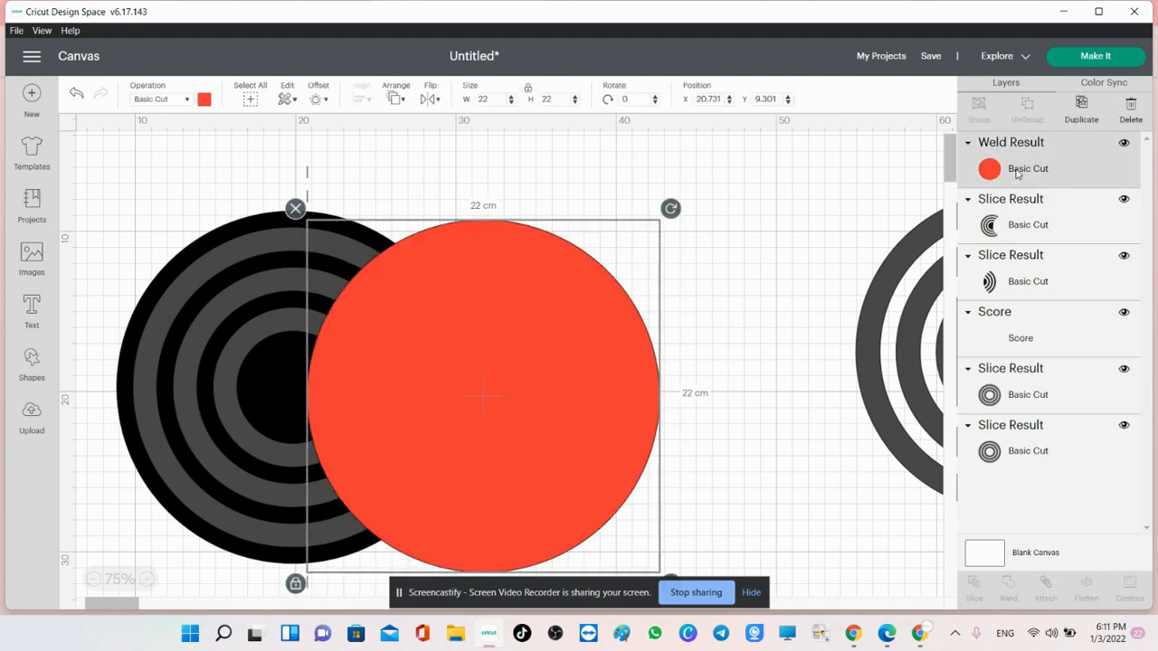
pyautogui.keyDown('shift'); pyautogui.click(1046, 387); pyautogui.keyUp('shift')
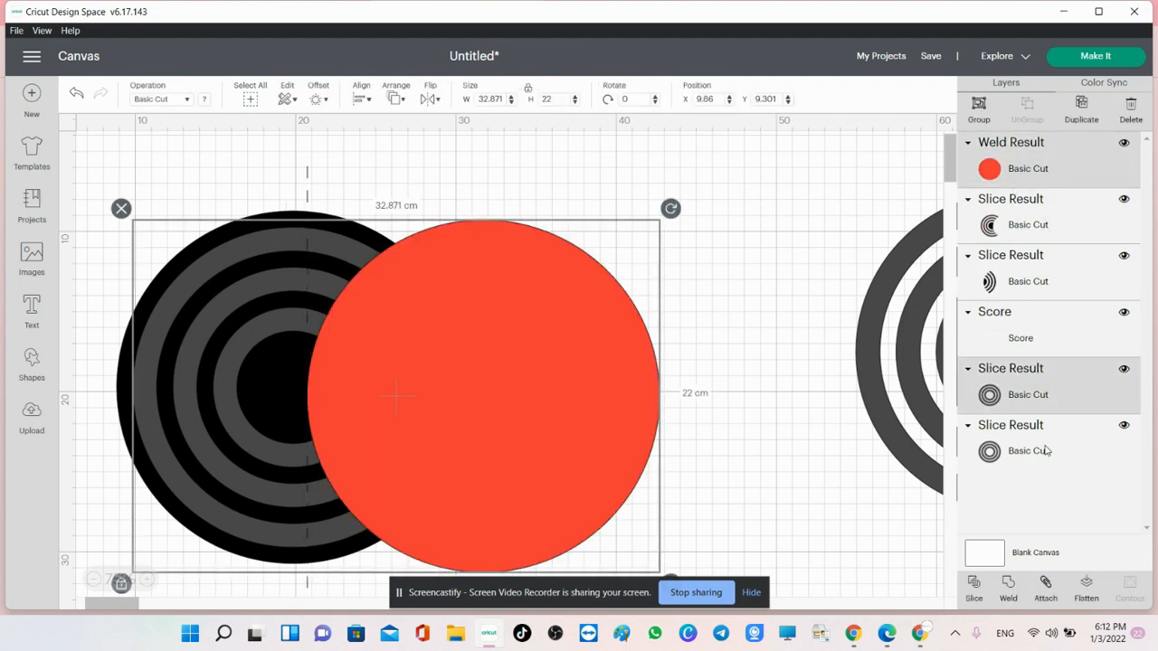
pyautogui.click(974, 586)
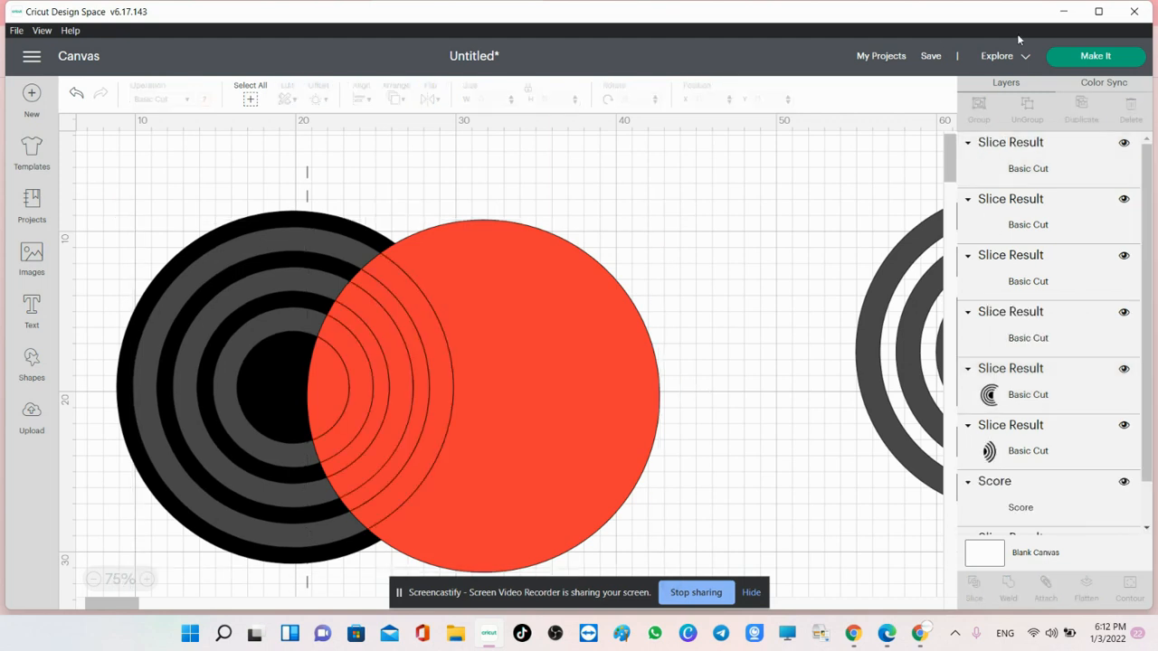
# Step: Delete the red pieces, the cut-off black and grey ring slices and the score line, keeping only the striped crescent and spare rings
pyautogui.click(1047, 169)
pyautogui.press('Delete')
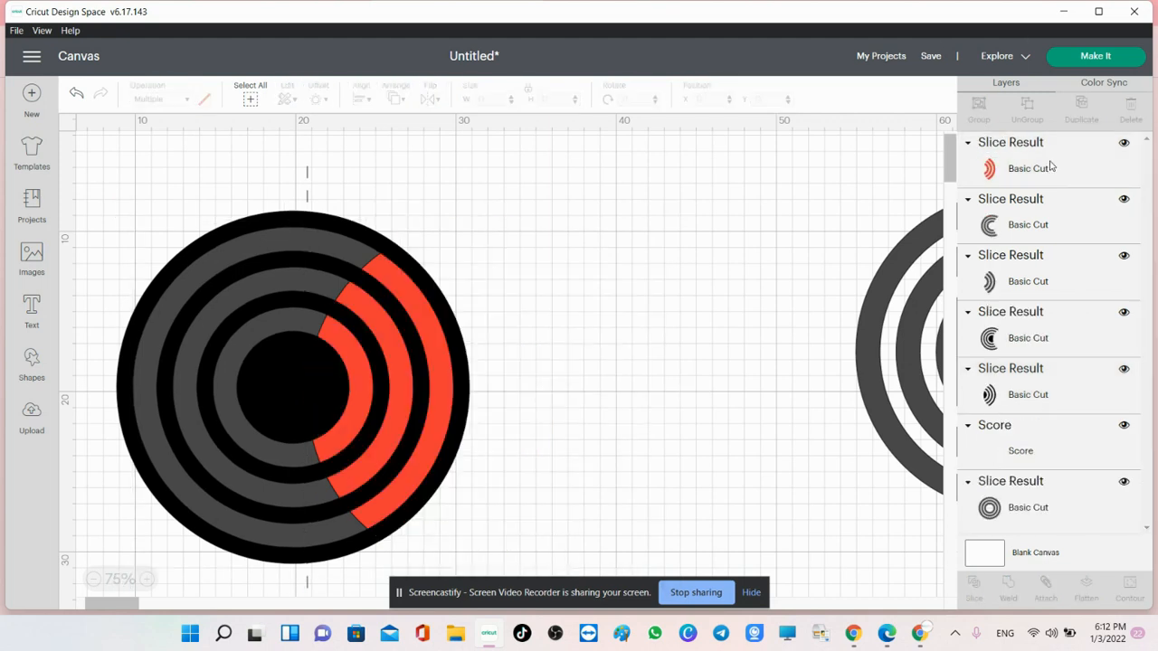
pyautogui.click(1049, 167)
pyautogui.press('Delete')
pyautogui.click(1037, 216)
pyautogui.press('Delete')
pyautogui.click(1034, 291)
pyautogui.press('Delete')
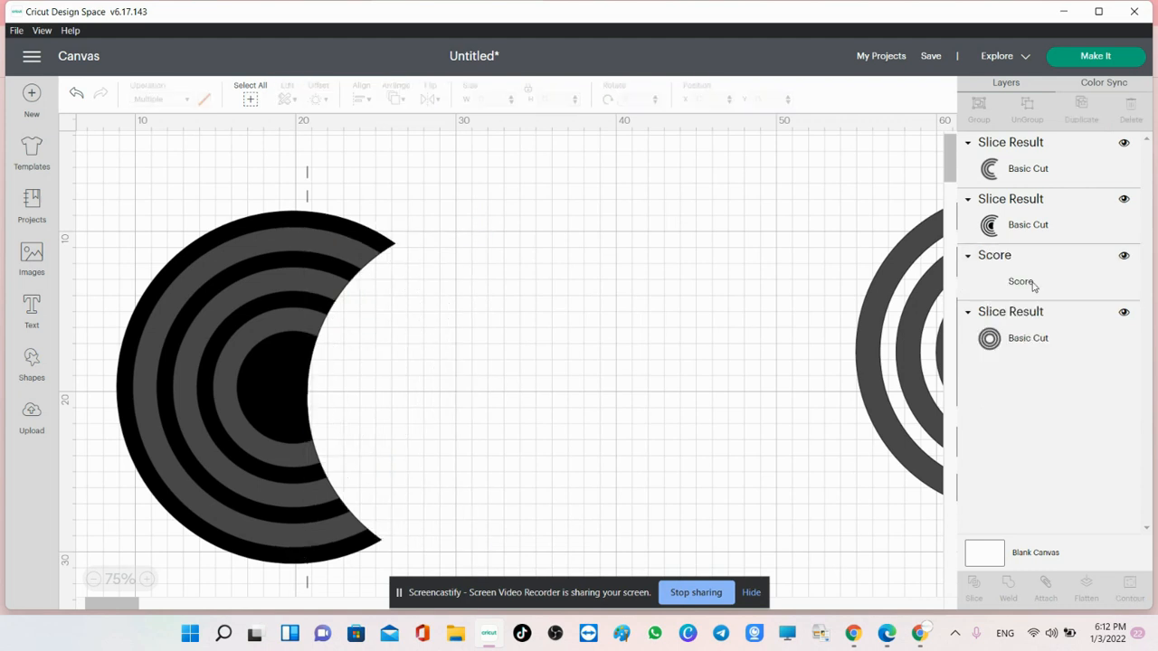
pyautogui.click(1068, 284)
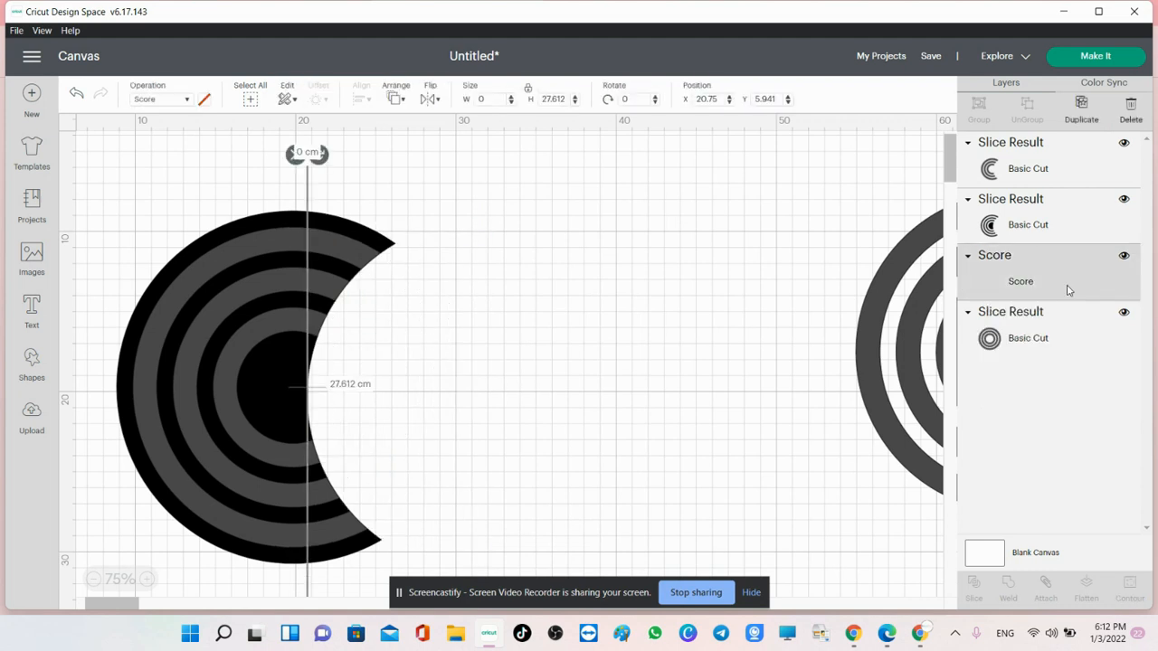
pyautogui.press('Delete')
# Step: Move the spare grey rings closer to the crescent and color them light yellow
pyautogui.moveTo(883, 321); pyautogui.dragTo(601, 357)
pyautogui.click(204, 99)
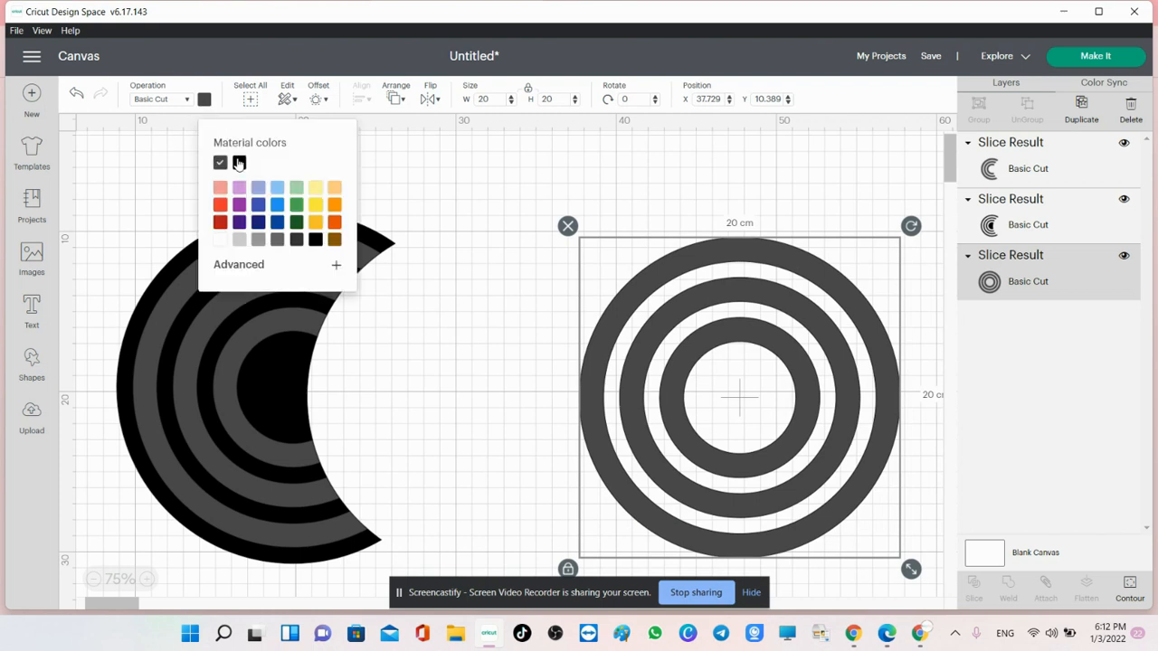
pyautogui.click(315, 188)
pyautogui.click(497, 286)
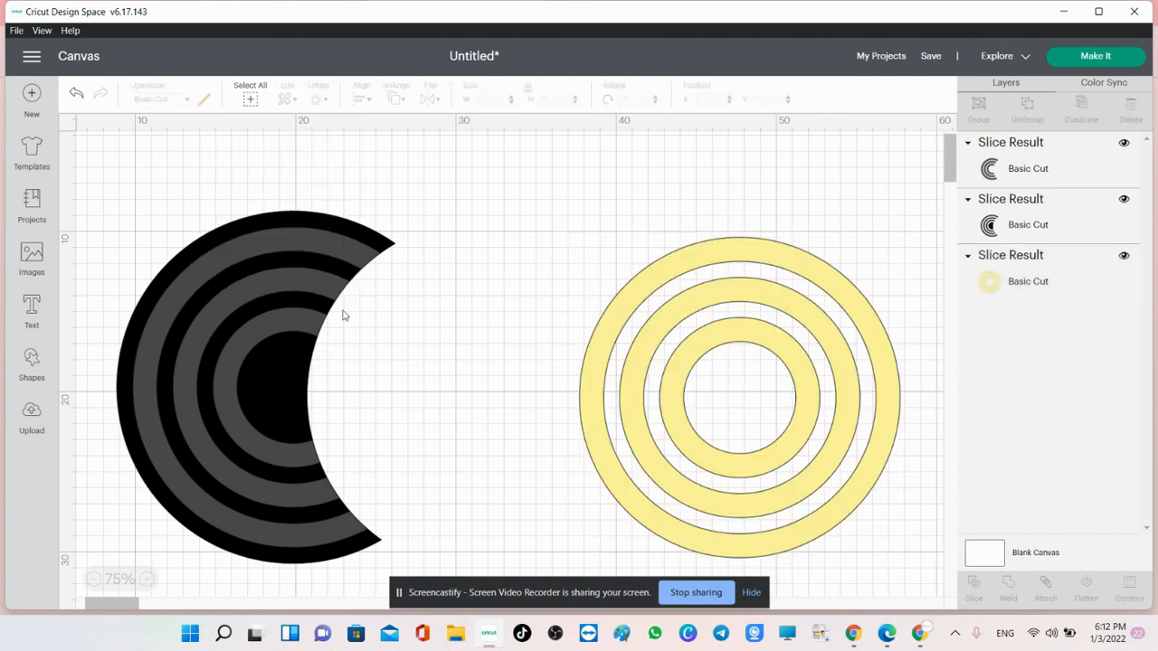
# Step: Group the crescent's black and grey pieces and move the yellow rings directly beside the crescent
pyautogui.moveTo(444, 192); pyautogui.dragTo(172, 588)
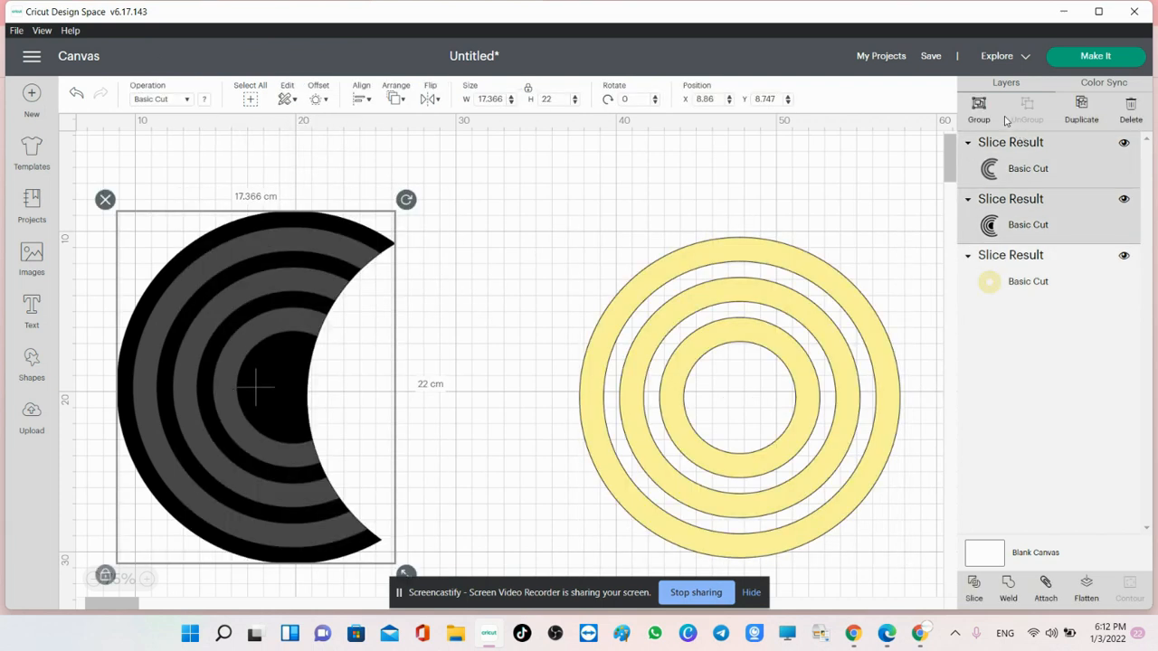
pyautogui.click(978, 106)
pyautogui.moveTo(725, 372); pyautogui.dragTo(545, 373)
pyautogui.scroll(-1, 545, 373)
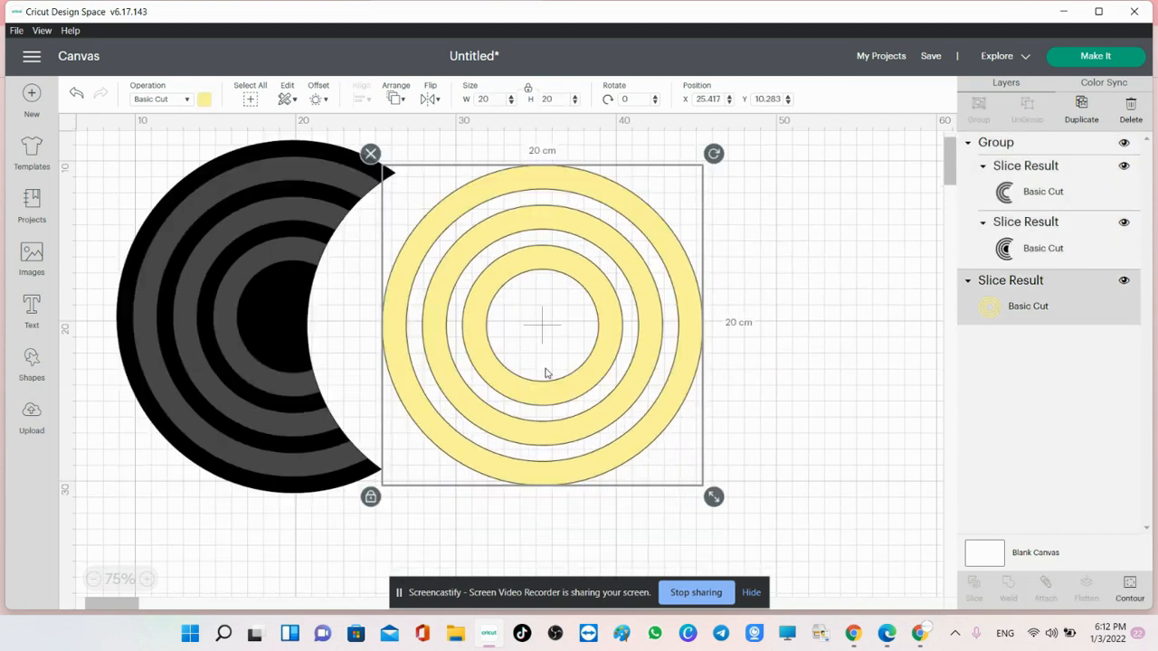
pyautogui.click(93, 579)
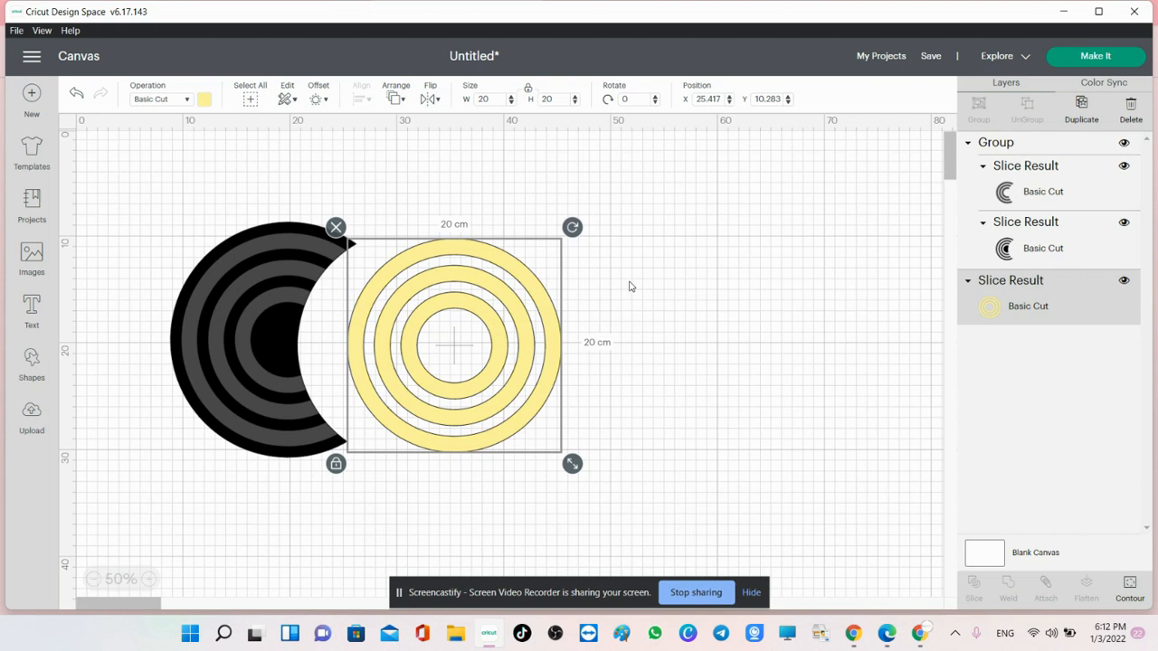
# Step: Duplicate the striped crescent to the right of the yellow rings and weld the copy into one solid shape
pyautogui.rightClick(224, 328)
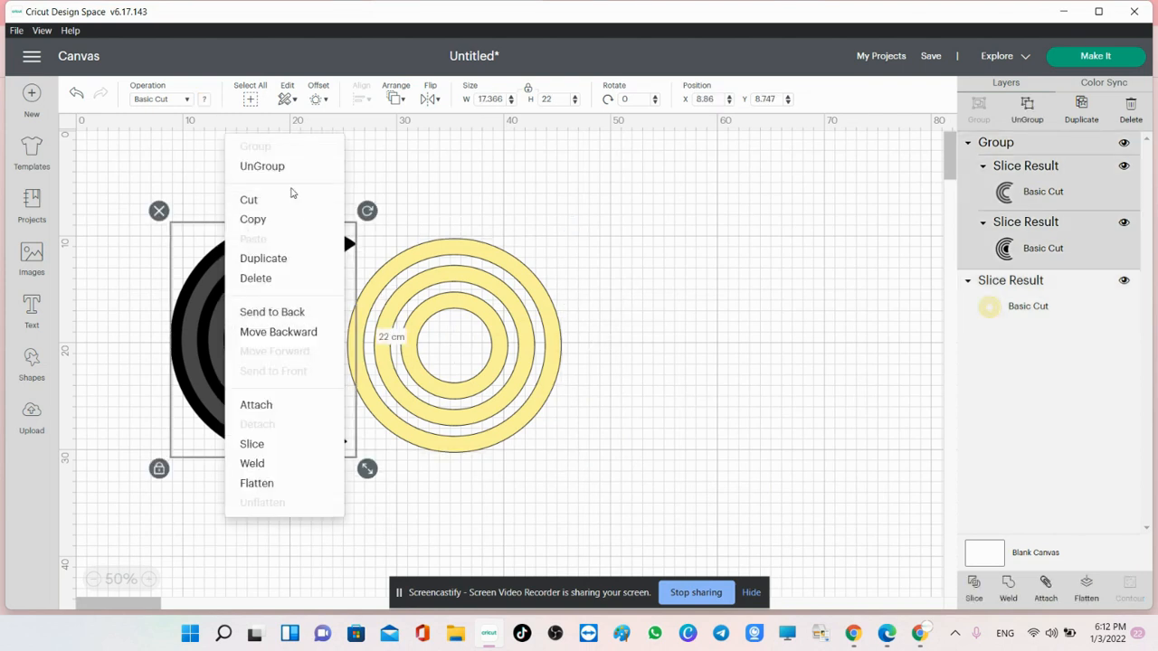
pyautogui.click(283, 259)
pyautogui.moveTo(262, 346); pyautogui.dragTo(674, 357)
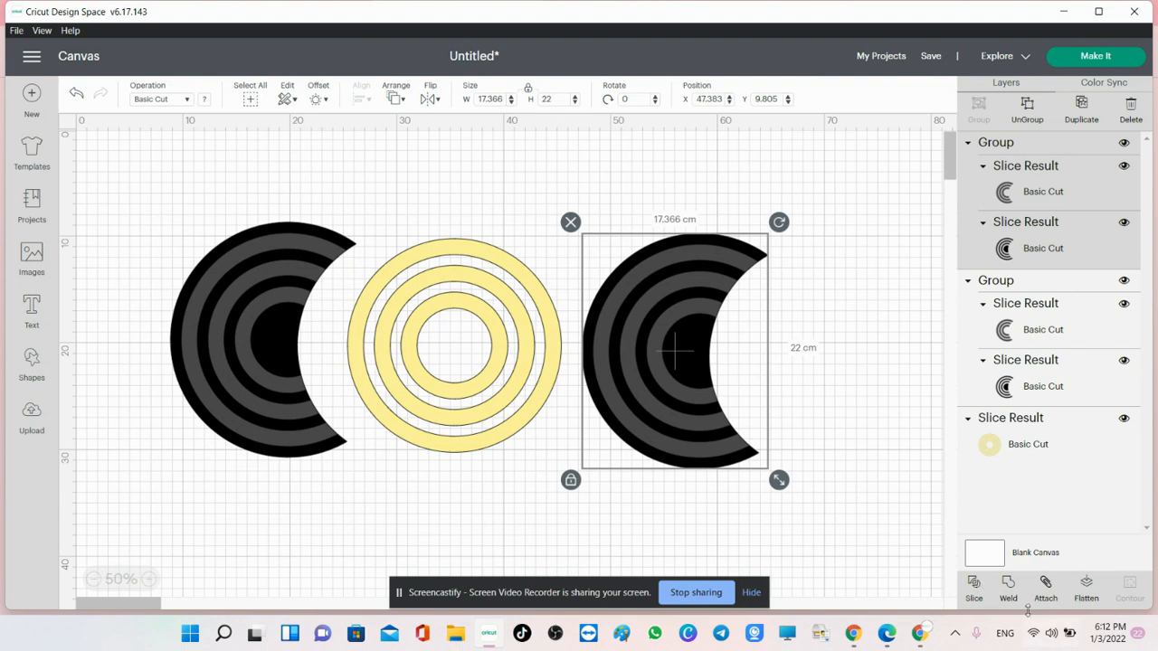
pyautogui.click(1005, 592)
pyautogui.moveTo(672, 384); pyautogui.dragTo(661, 374)
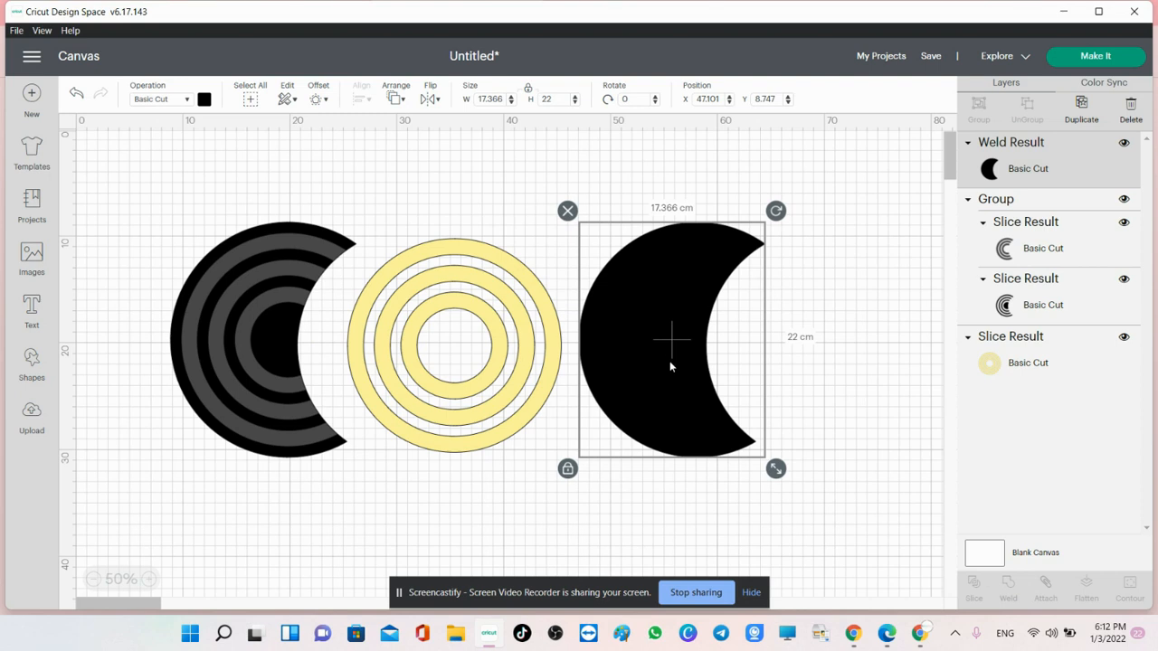
# Step: Color the solid crescent light yellow and shift it slightly to the right
pyautogui.click(205, 99)
pyautogui.click(220, 164)
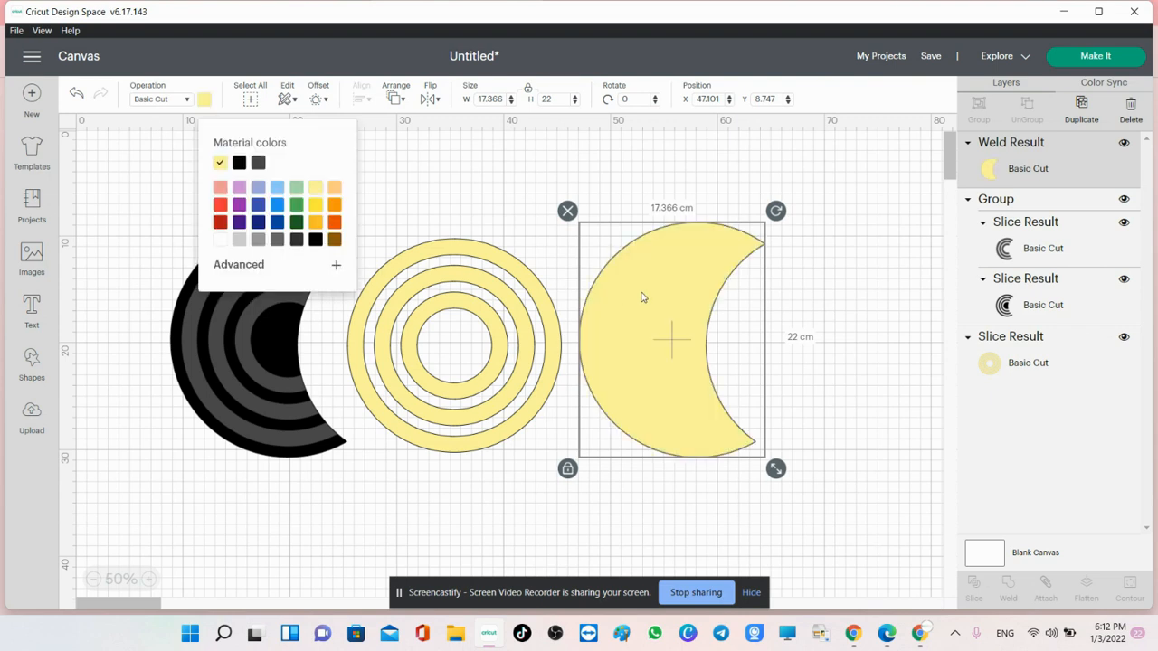
pyautogui.moveTo(641, 296); pyautogui.dragTo(658, 298)
# Step: Duplicate the striped crescent again and place the copy below the original
pyautogui.click(274, 373)
pyautogui.rightClick(275, 373)
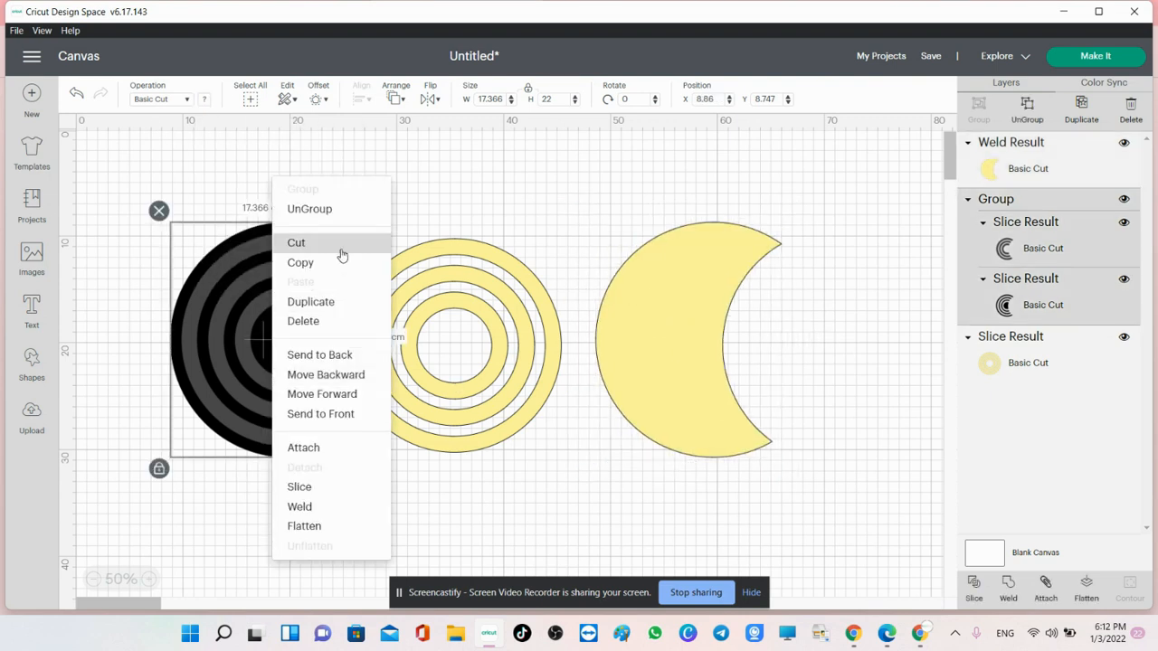
pyautogui.click(344, 304)
pyautogui.moveTo(256, 324); pyautogui.dragTo(273, 441)
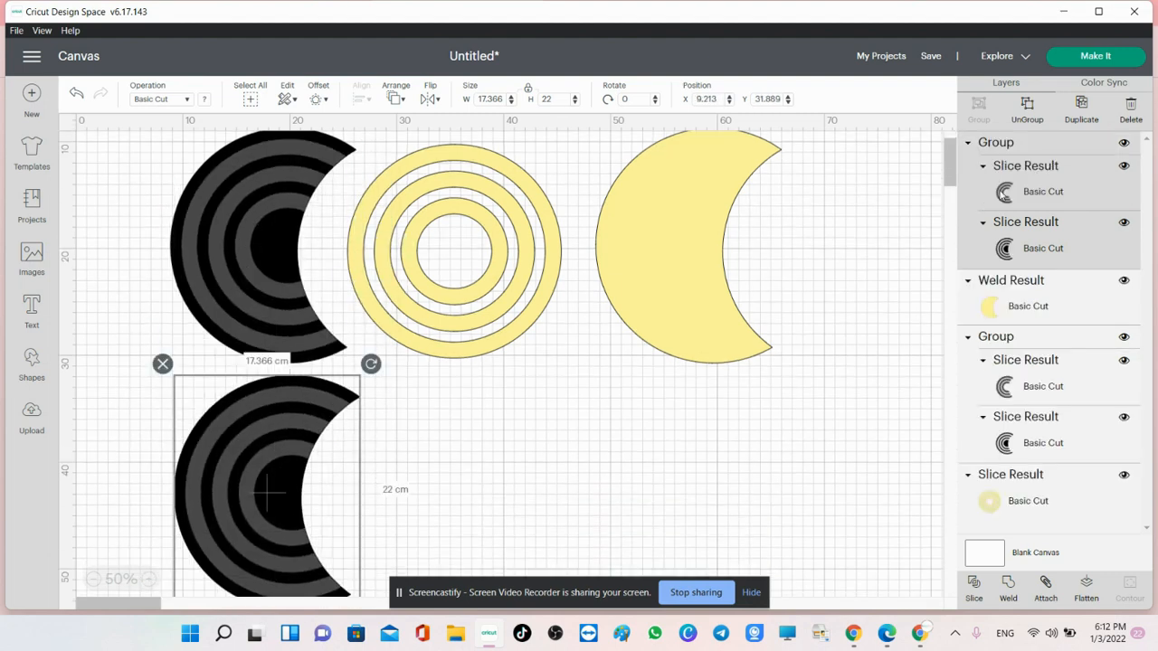
# Step: Change both slice layers of the lower crescent copy from Basic Cut to Pen
pyautogui.click(183, 95)
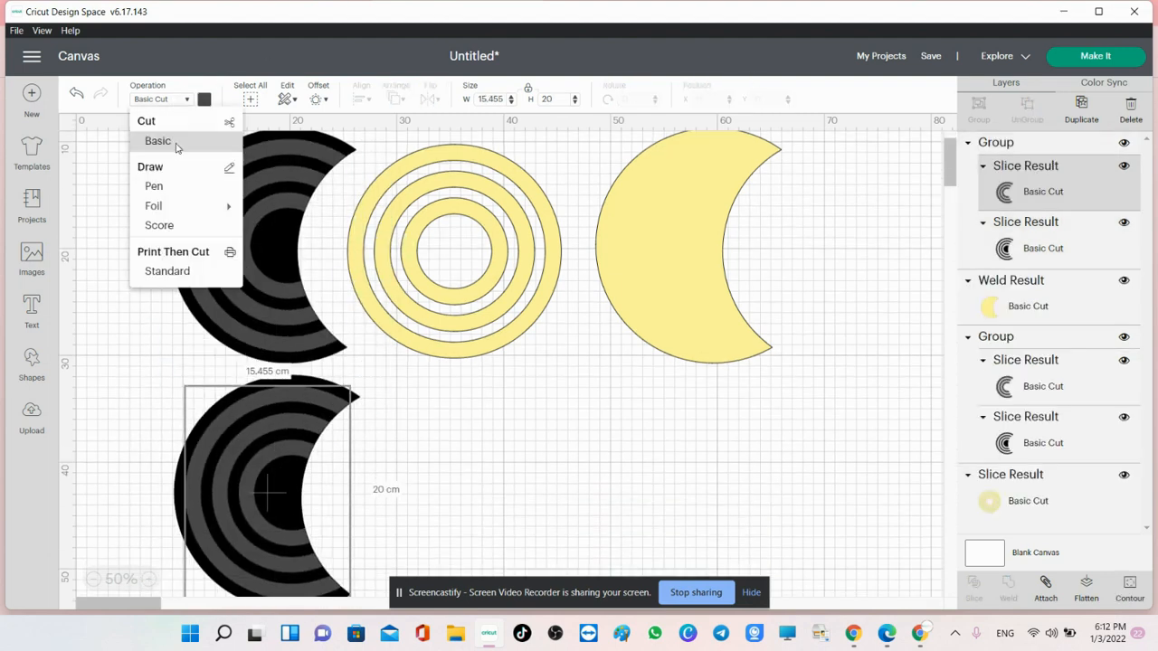
pyautogui.click(171, 184)
pyautogui.click(1064, 262)
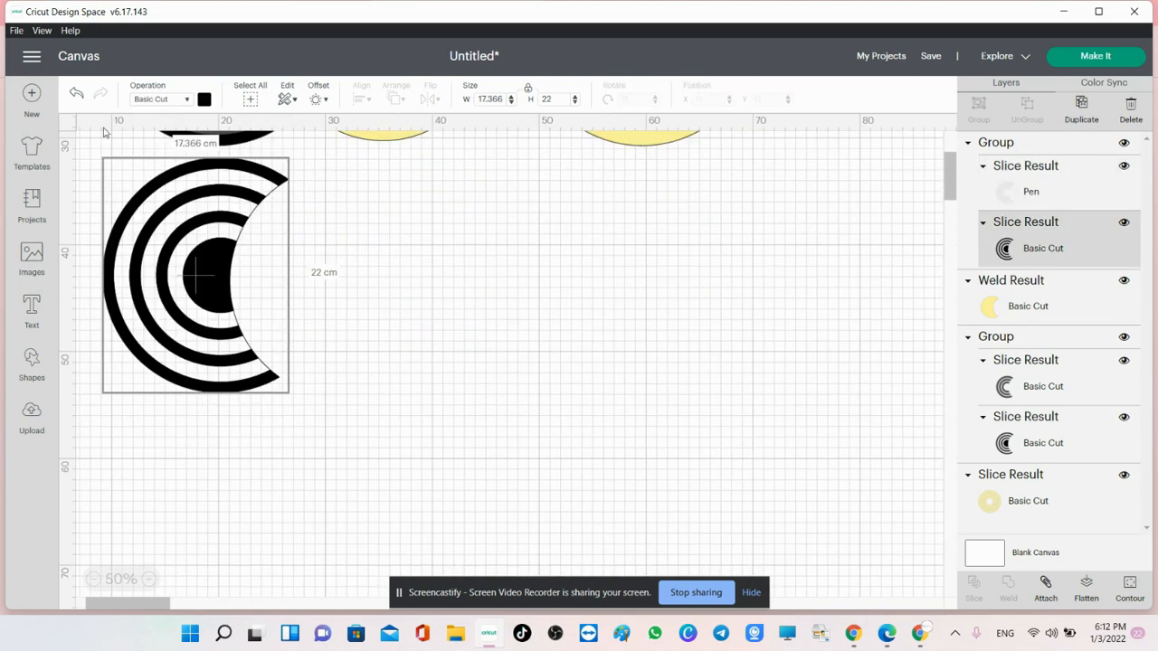
pyautogui.click(181, 99)
pyautogui.click(183, 188)
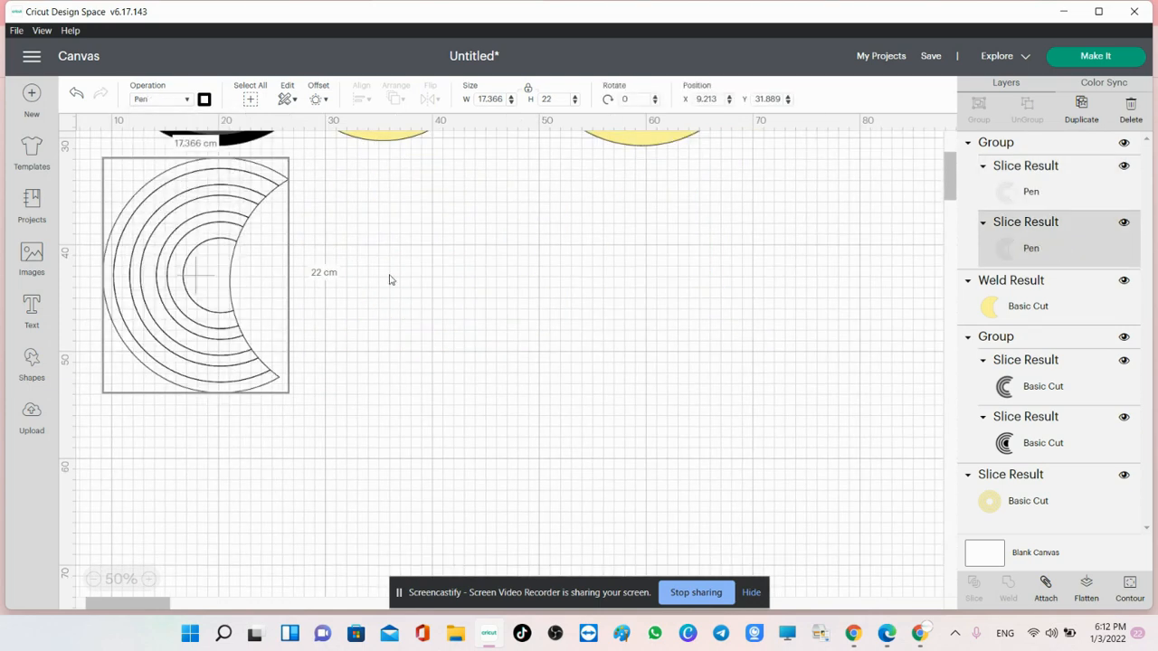
pyautogui.click(297, 292)
# Step: Move the pen-line crescent below the solid yellow crescent, center-align the two and attach them
pyautogui.moveTo(187, 331); pyautogui.dragTo(641, 354)
pyautogui.scroll(3, 656, 340)
pyautogui.moveTo(725, 203); pyautogui.dragTo(678, 385)
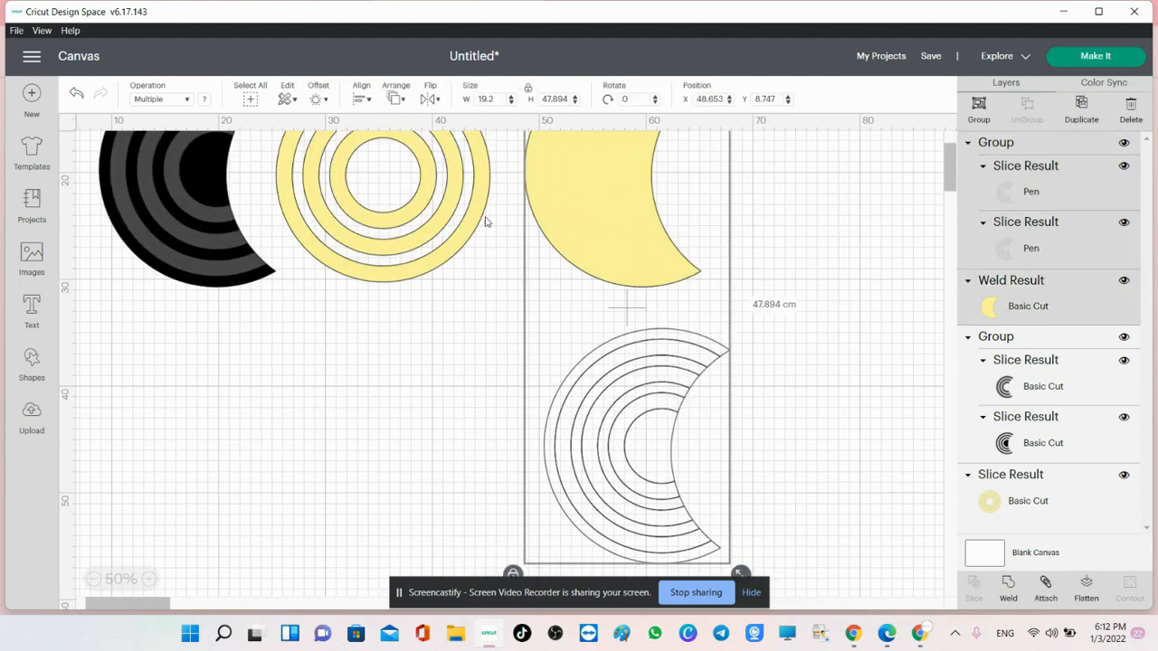
pyautogui.click(357, 99)
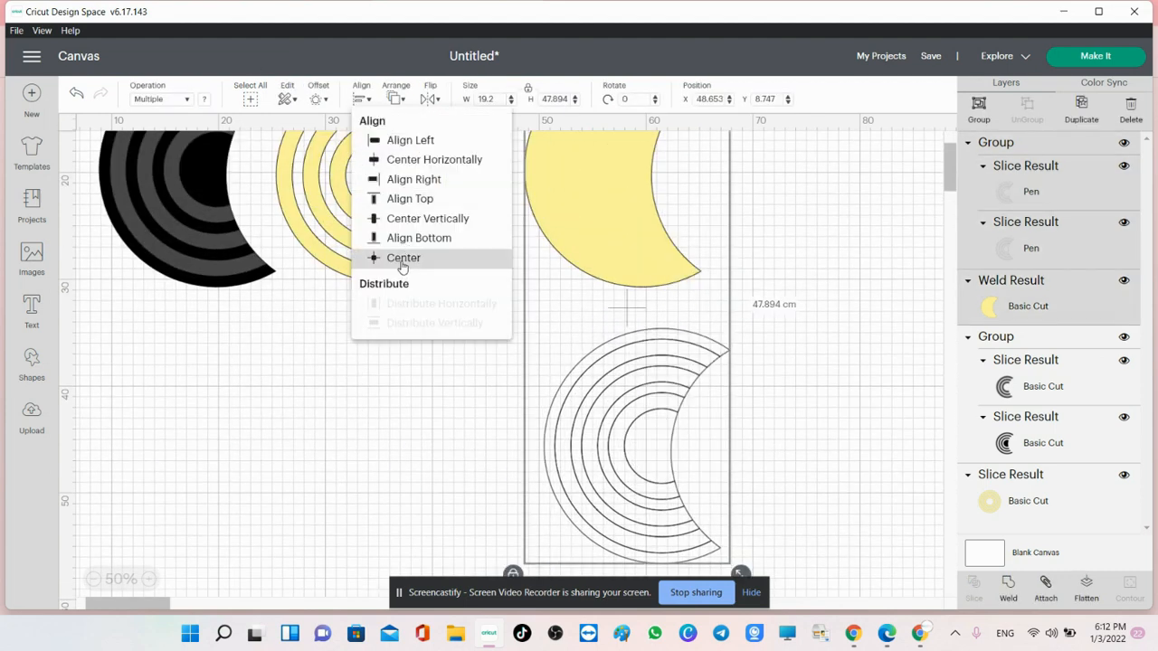
pyautogui.click(400, 263)
pyautogui.click(1045, 588)
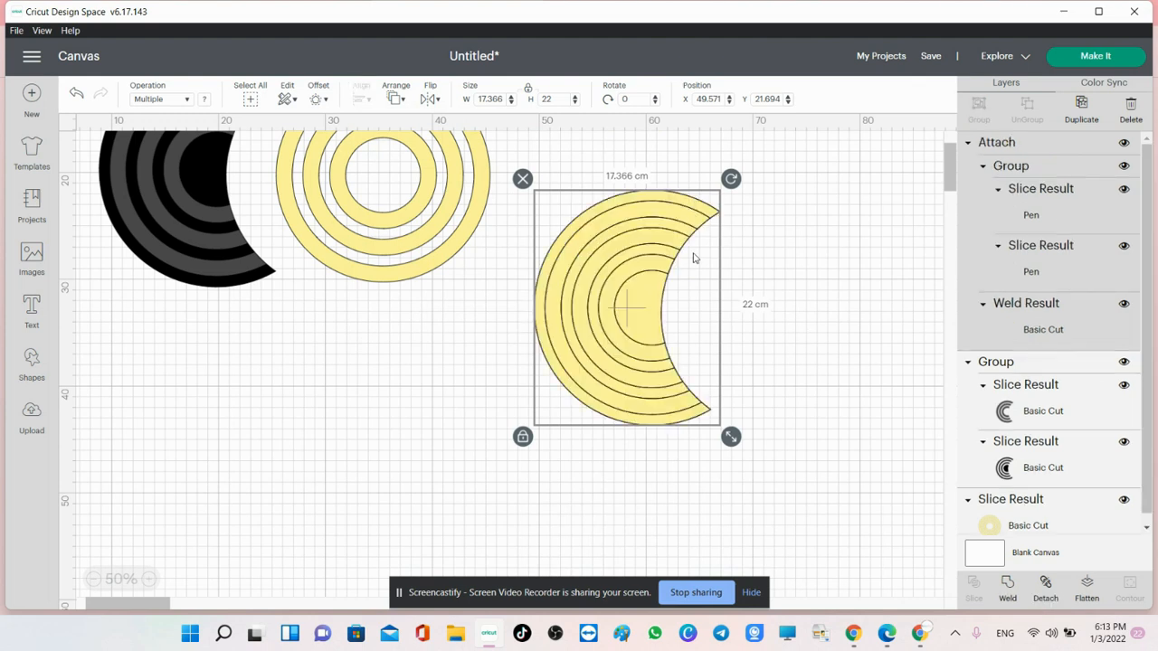
# Step: Move the attached yellow crescent to the far right of the row and the yellow rings just left of it
pyautogui.scroll(2, 669, 443)
pyautogui.moveTo(669, 448); pyautogui.dragTo(673, 347)
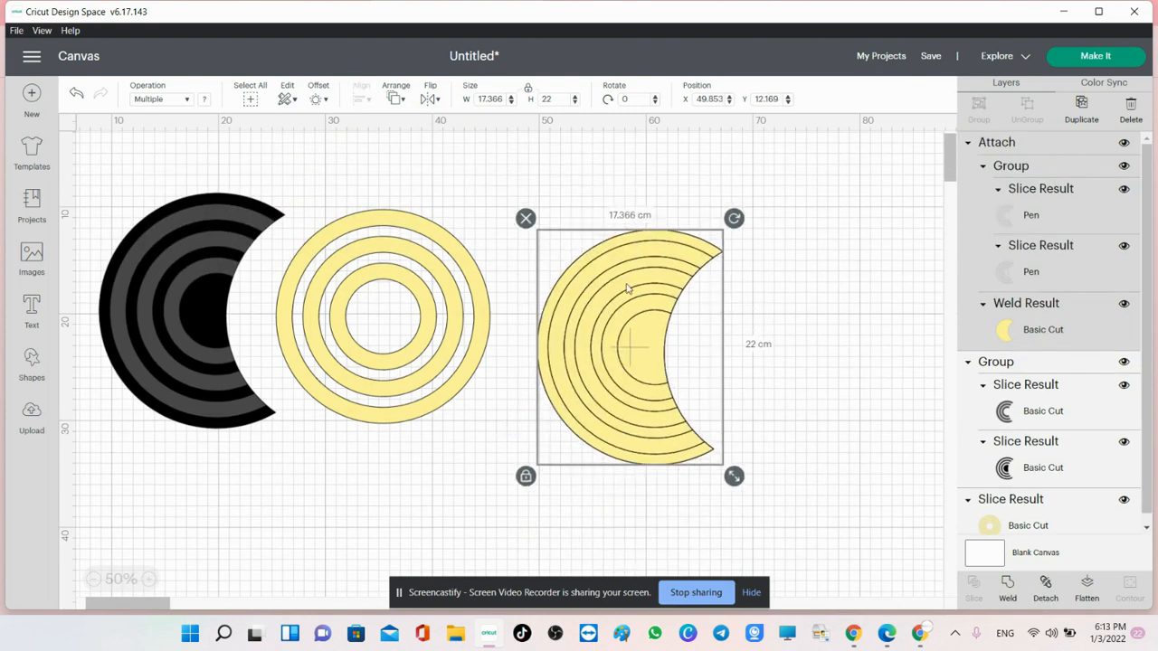
pyautogui.moveTo(606, 322); pyautogui.dragTo(609, 291)
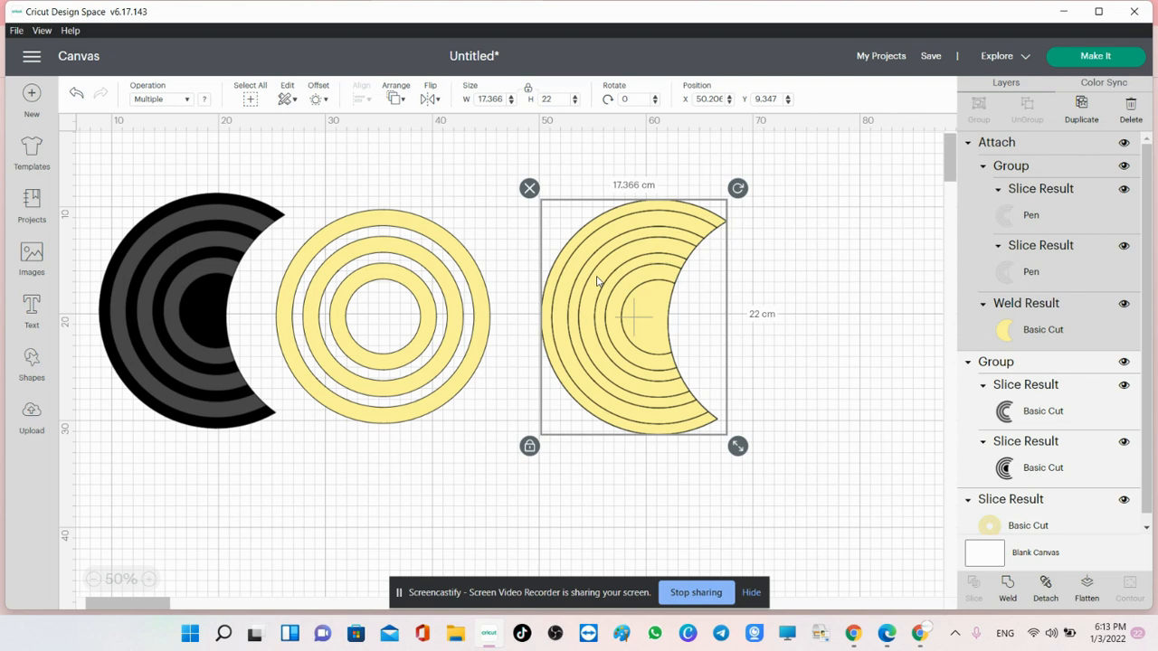
pyautogui.moveTo(594, 324); pyautogui.dragTo(779, 317)
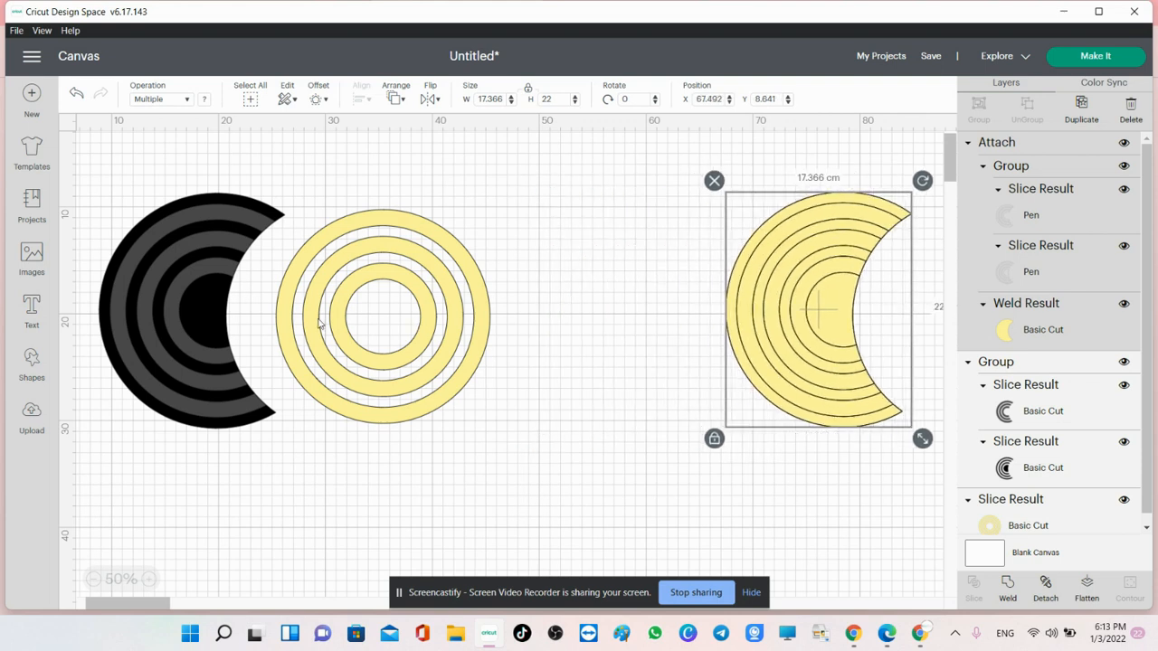
pyautogui.click(398, 320)
pyautogui.moveTo(398, 321); pyautogui.dragTo(598, 315)
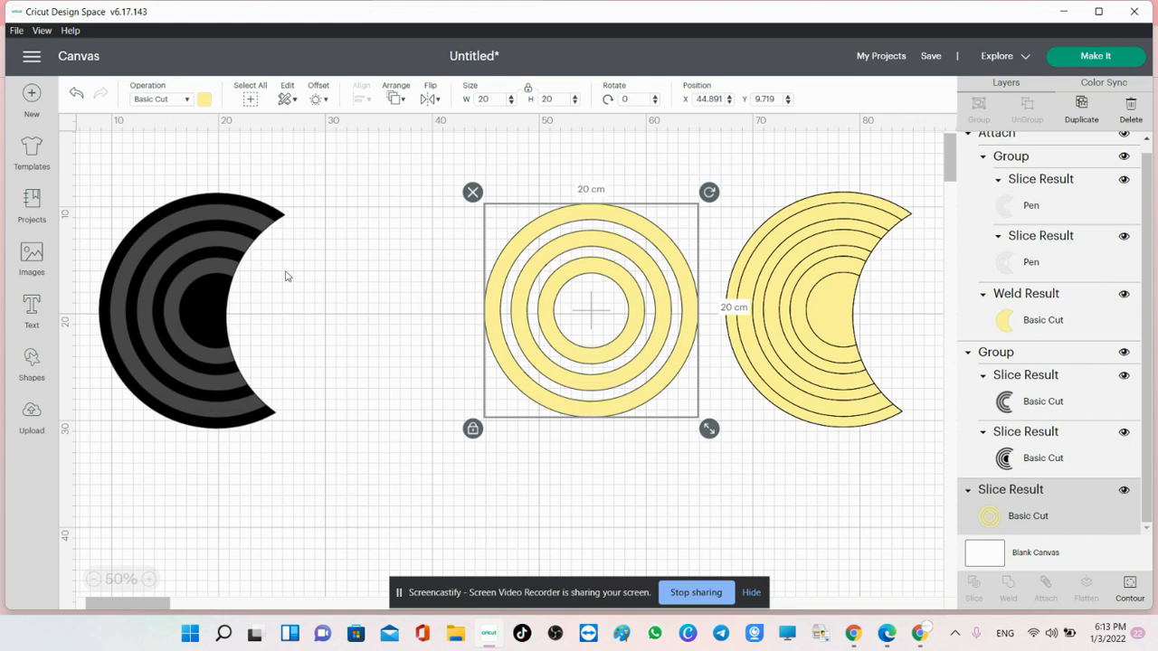
# Step: Duplicate the black and grey crescent and place the copy between the original and the yellow rings
pyautogui.click(198, 244)
pyautogui.moveTo(196, 239); pyautogui.dragTo(196, 224)
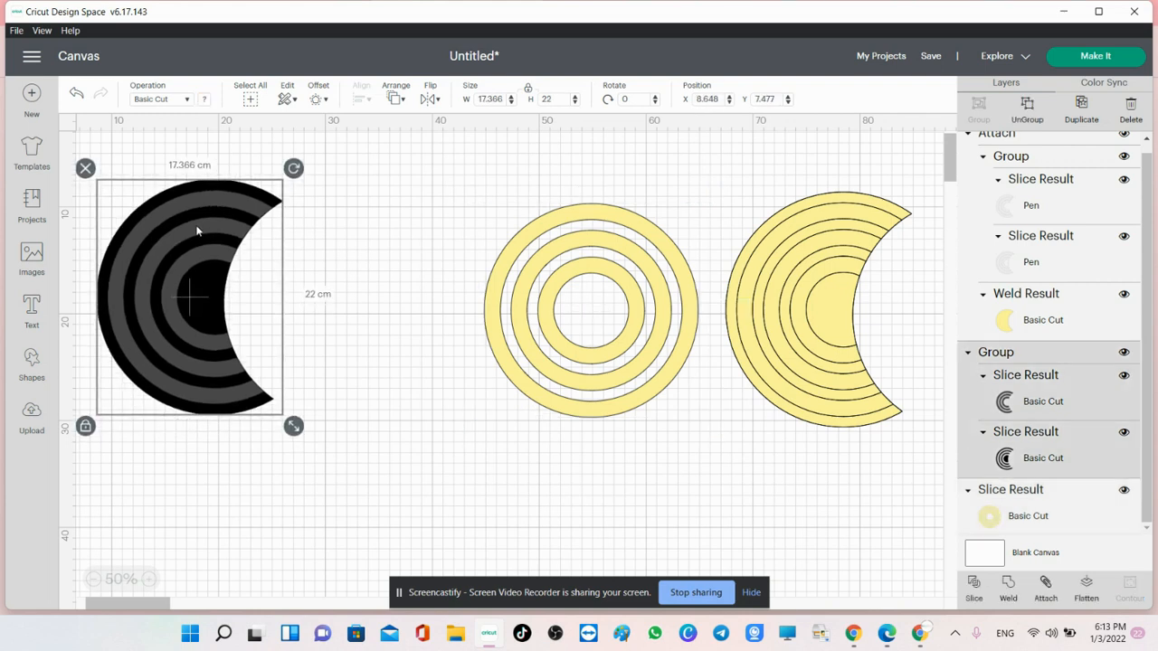
pyautogui.click(1081, 107)
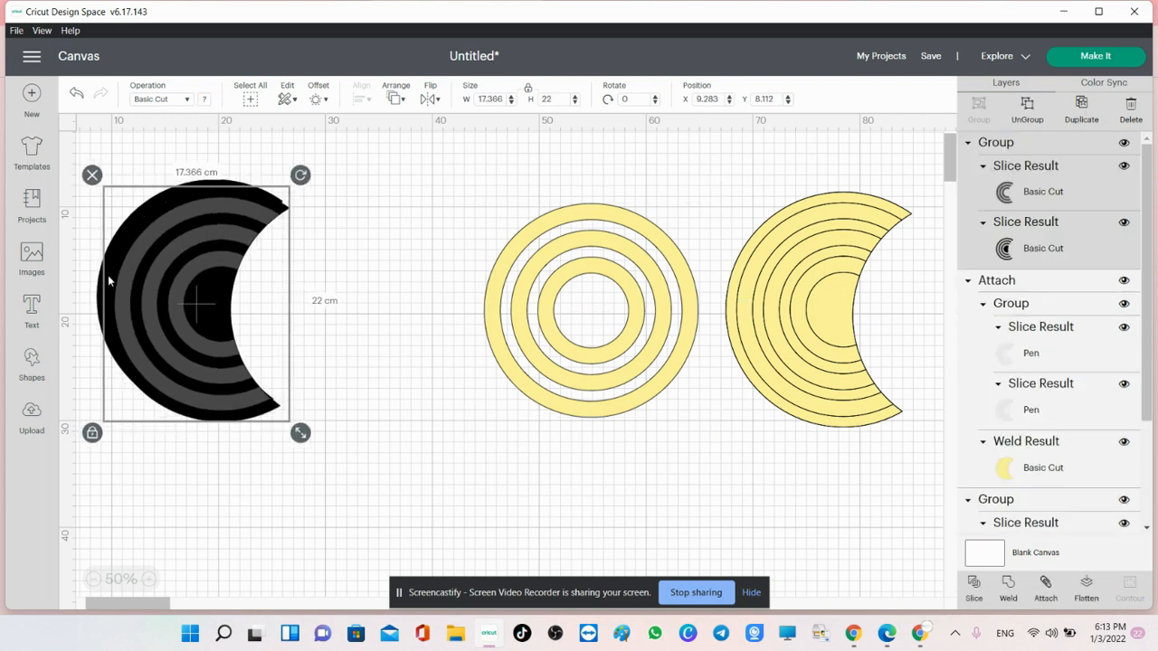
pyautogui.moveTo(181, 303); pyautogui.dragTo(369, 313)
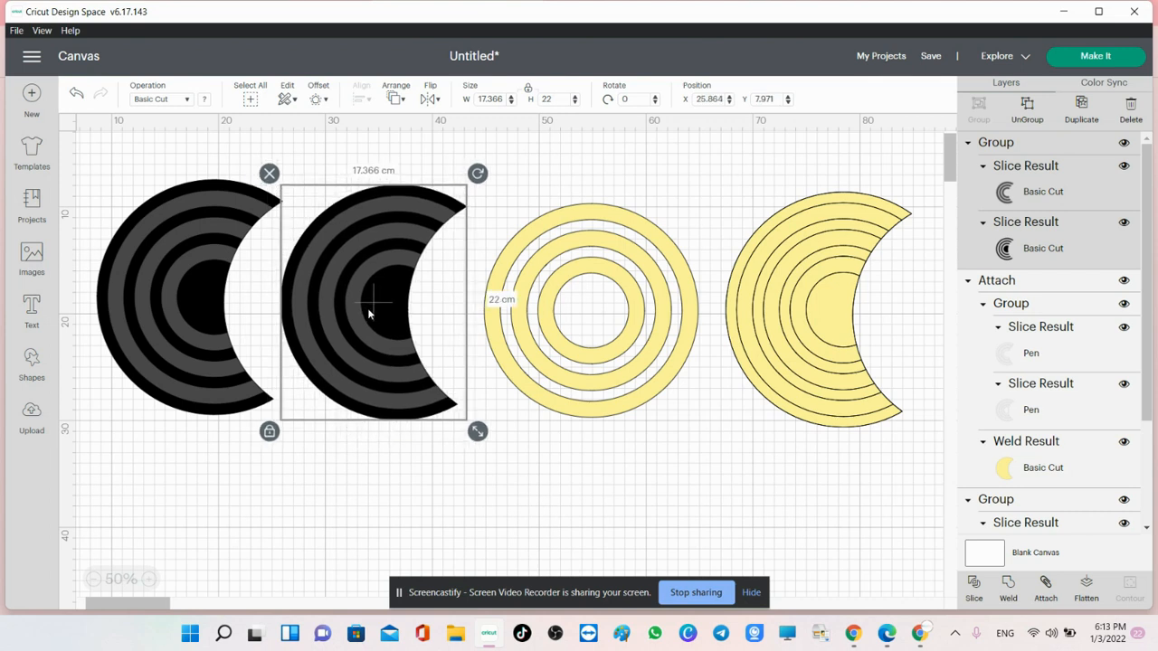
# Step: Delete the grey rings from the crescent copy and shift the remaining black rings and the yellow rings to the right
pyautogui.click(1033, 194)
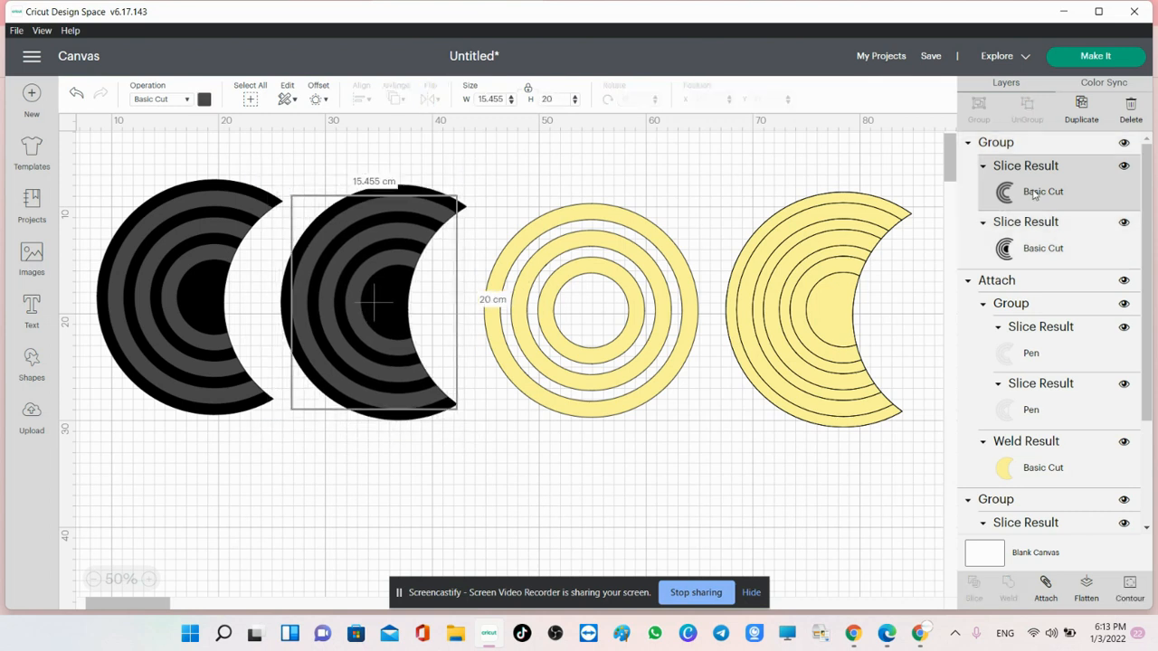
pyautogui.press('Delete')
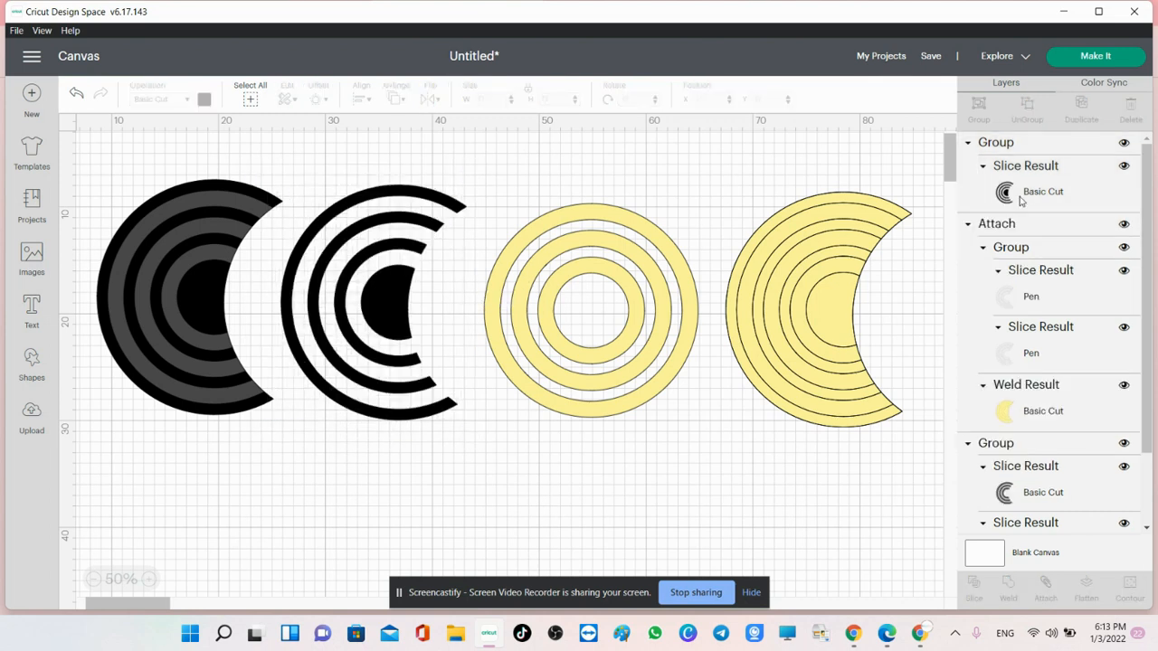
pyautogui.moveTo(349, 291); pyautogui.dragTo(383, 291)
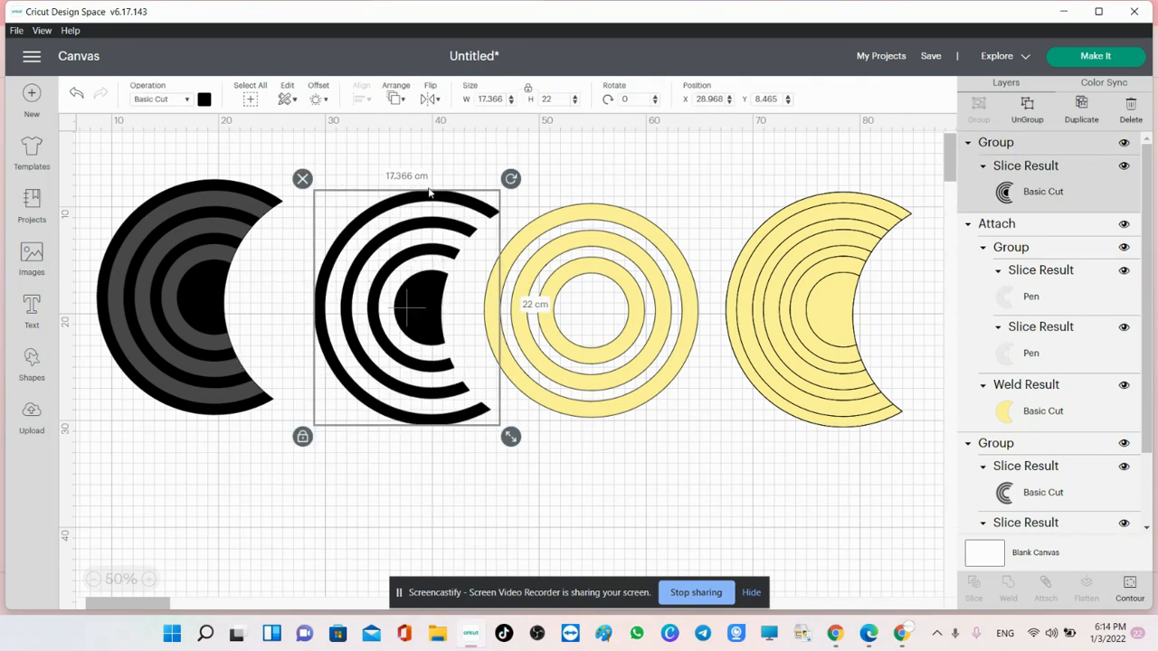
pyautogui.moveTo(671, 294); pyautogui.dragTo(693, 294)
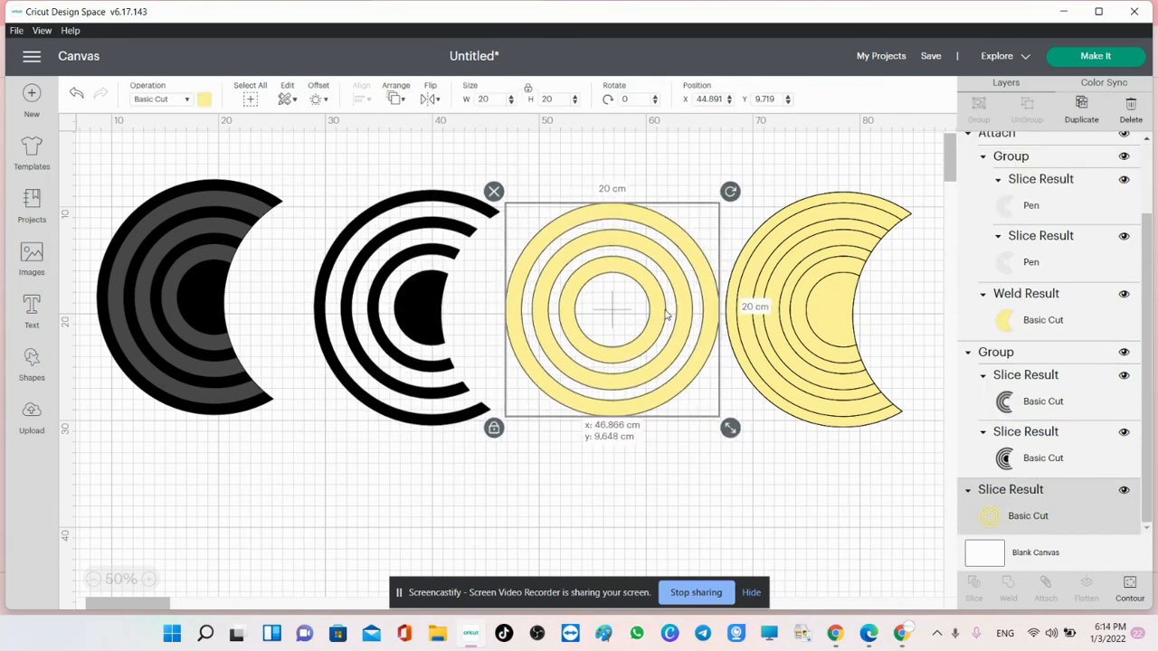
pyautogui.moveTo(423, 315); pyautogui.dragTo(460, 315)
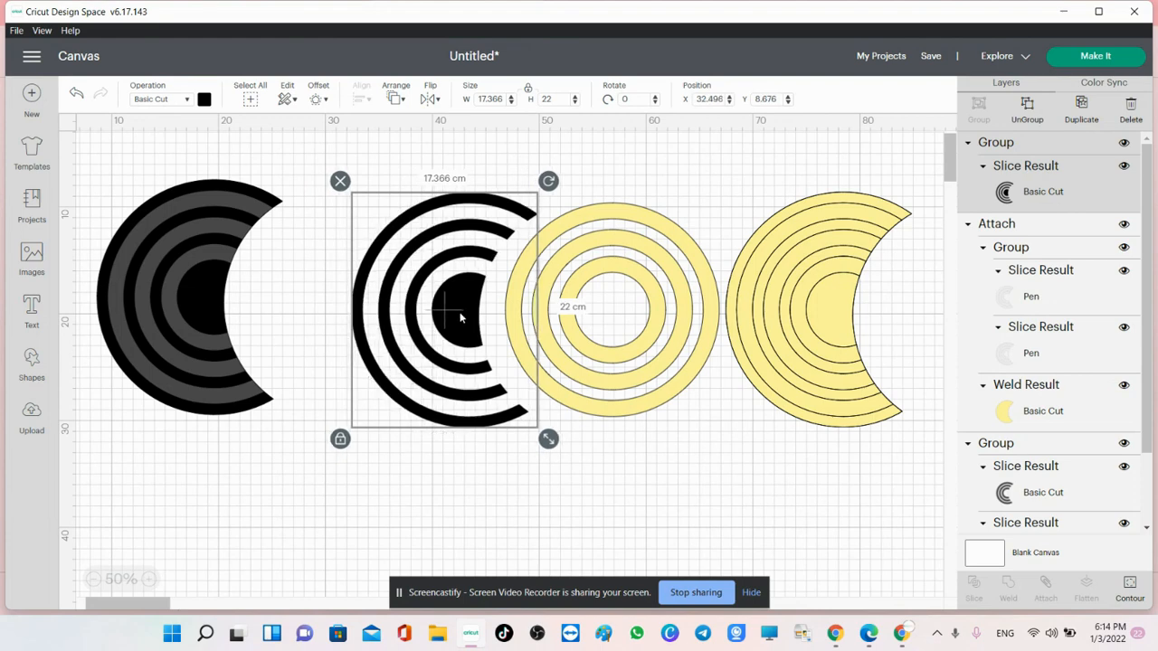
# Step: Duplicate the black-ring crescent and place the copy in the empty area below the row
pyautogui.rightClick(459, 316)
pyautogui.click(491, 246)
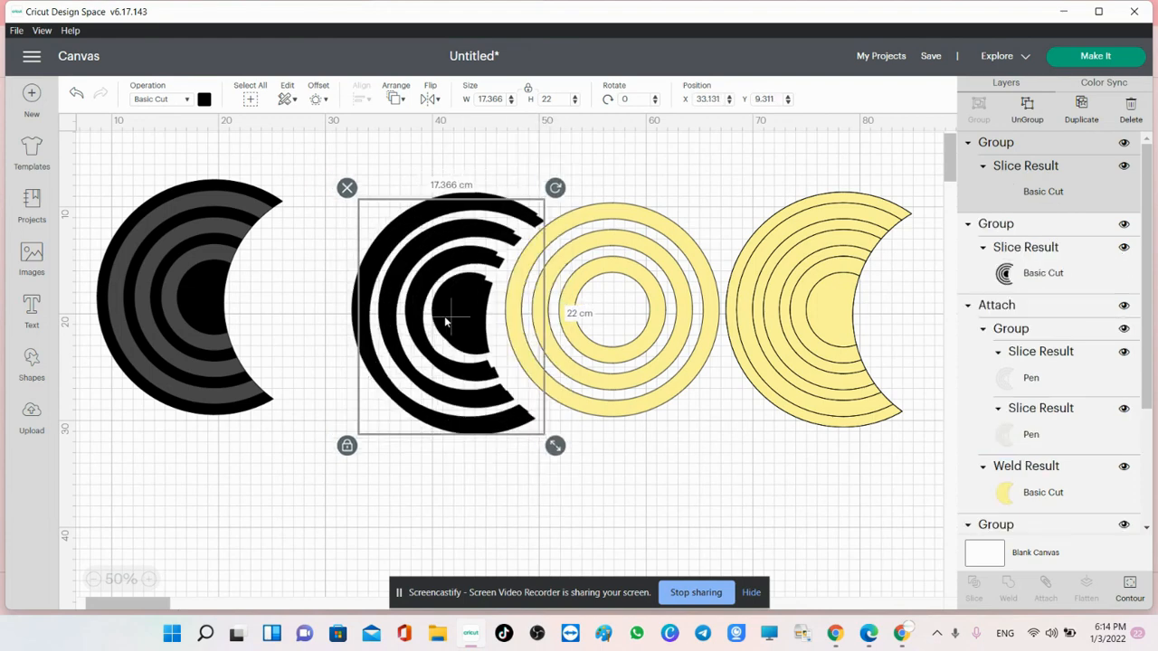
pyautogui.moveTo(428, 354); pyautogui.dragTo(347, 500)
pyautogui.scroll(-4, 349, 438)
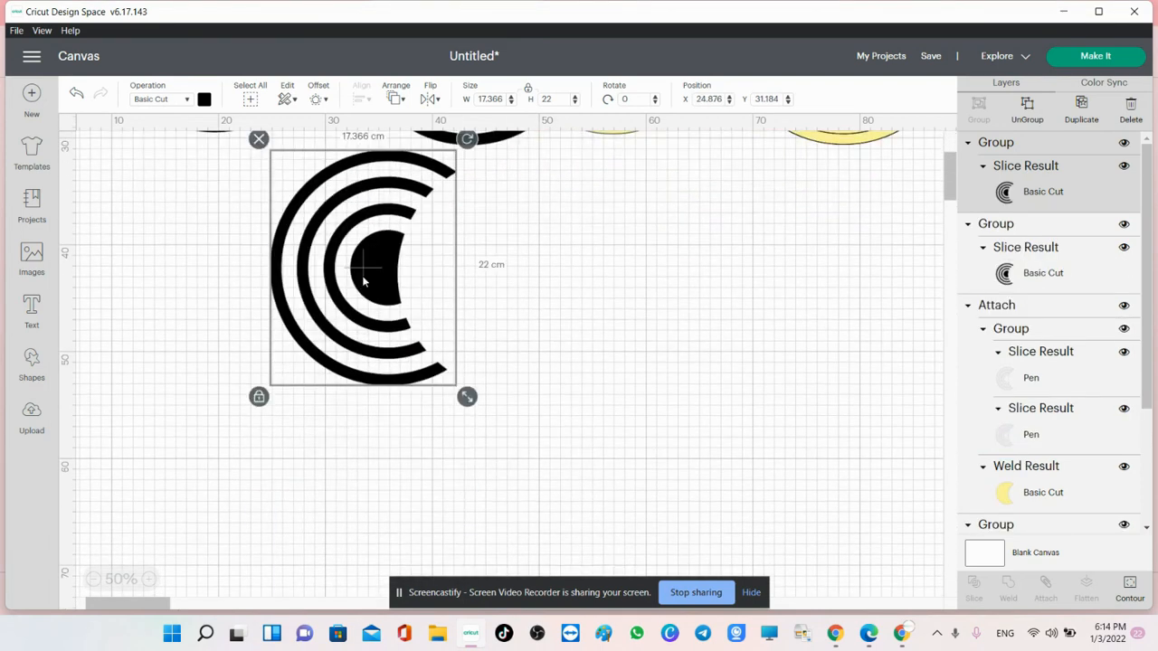
pyautogui.moveTo(363, 279); pyautogui.dragTo(386, 297)
# Step: Add a square, stretch it into a rectangle 6.9 cm wide and place it under the lower black crescent's bottom edge
pyautogui.click(31, 361)
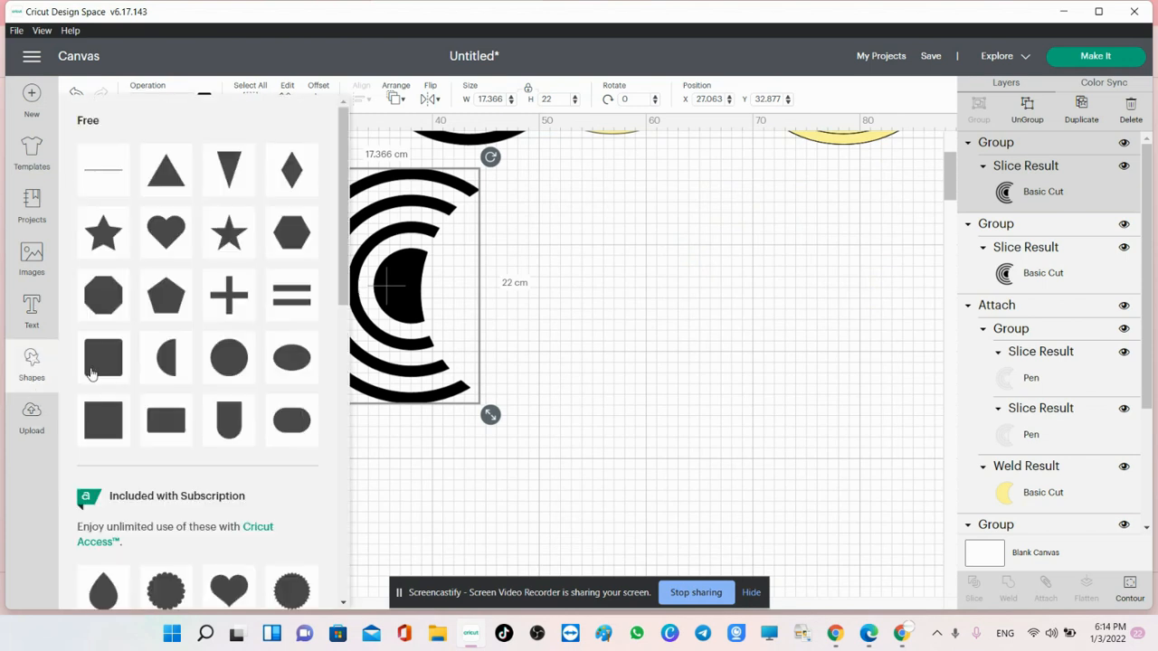
pyautogui.click(110, 416)
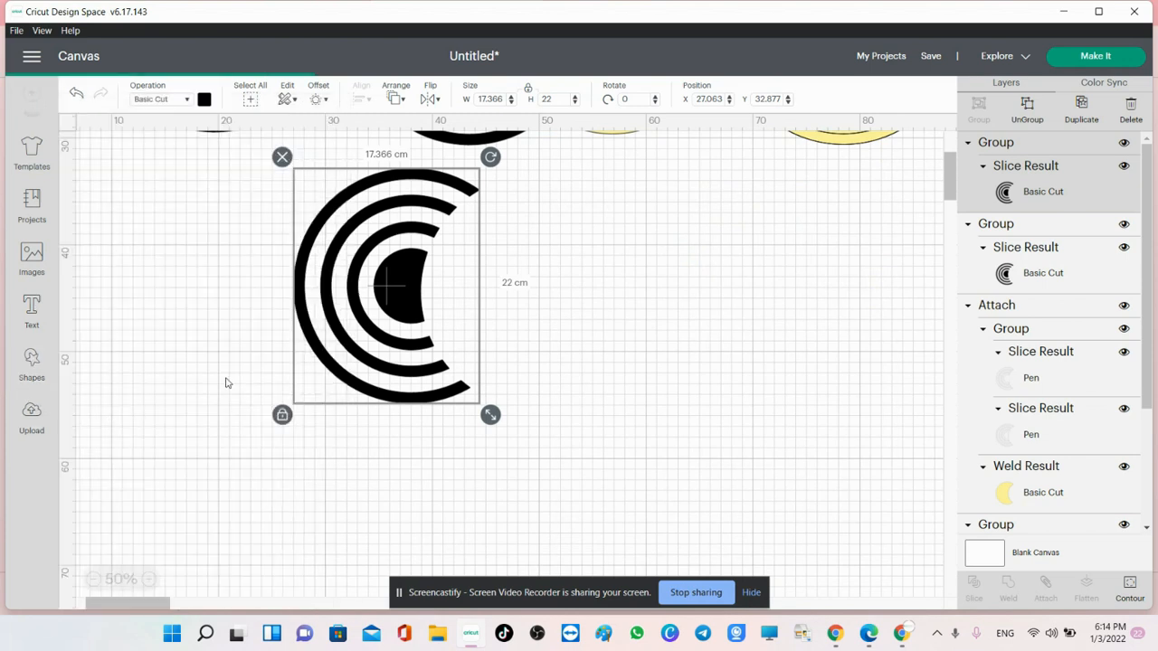
pyautogui.moveTo(116, 190); pyautogui.dragTo(471, 433)
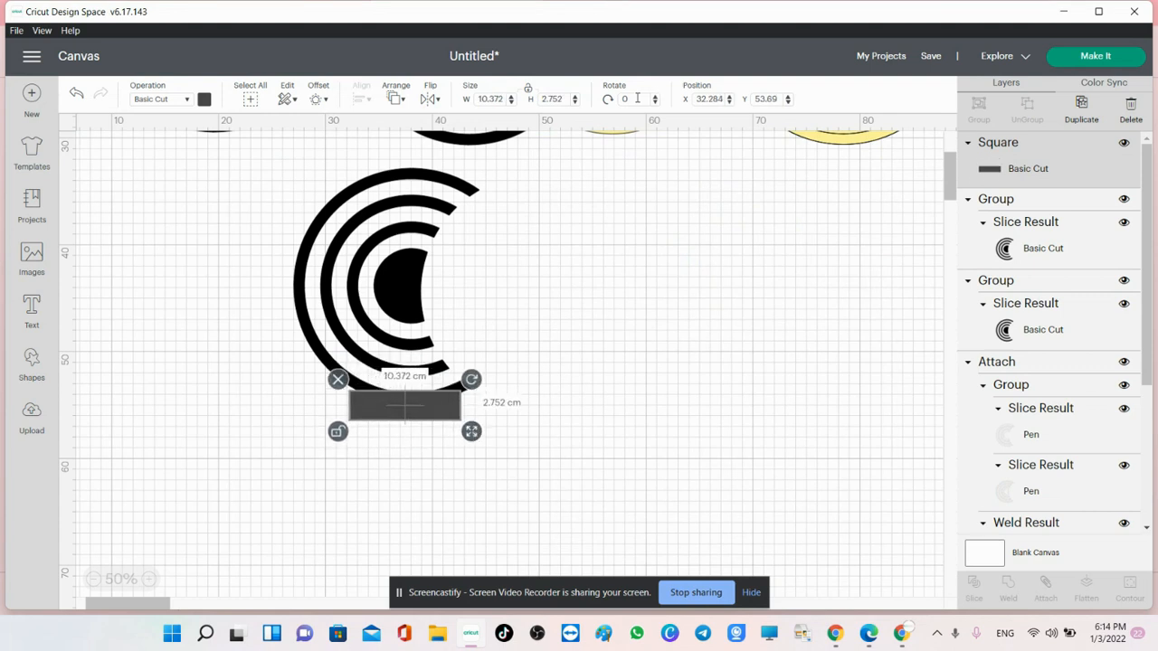
pyautogui.moveTo(570, 100); pyautogui.dragTo(540, 99)
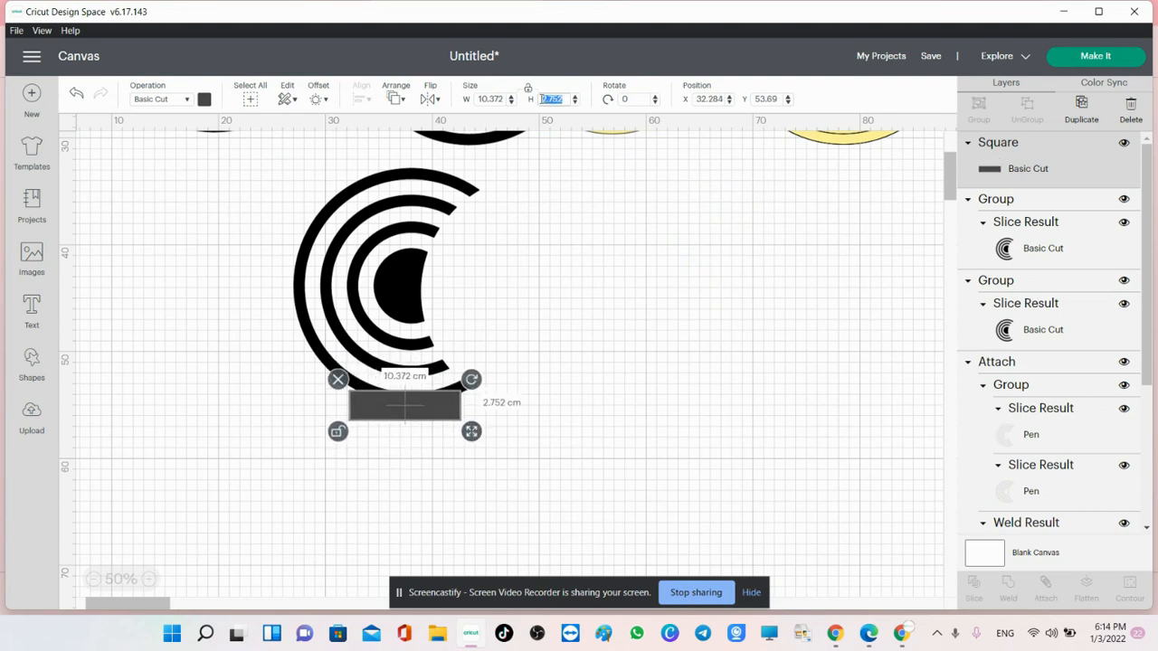
pyautogui.doubleClick(493, 98)
pyautogui.write('6.9')
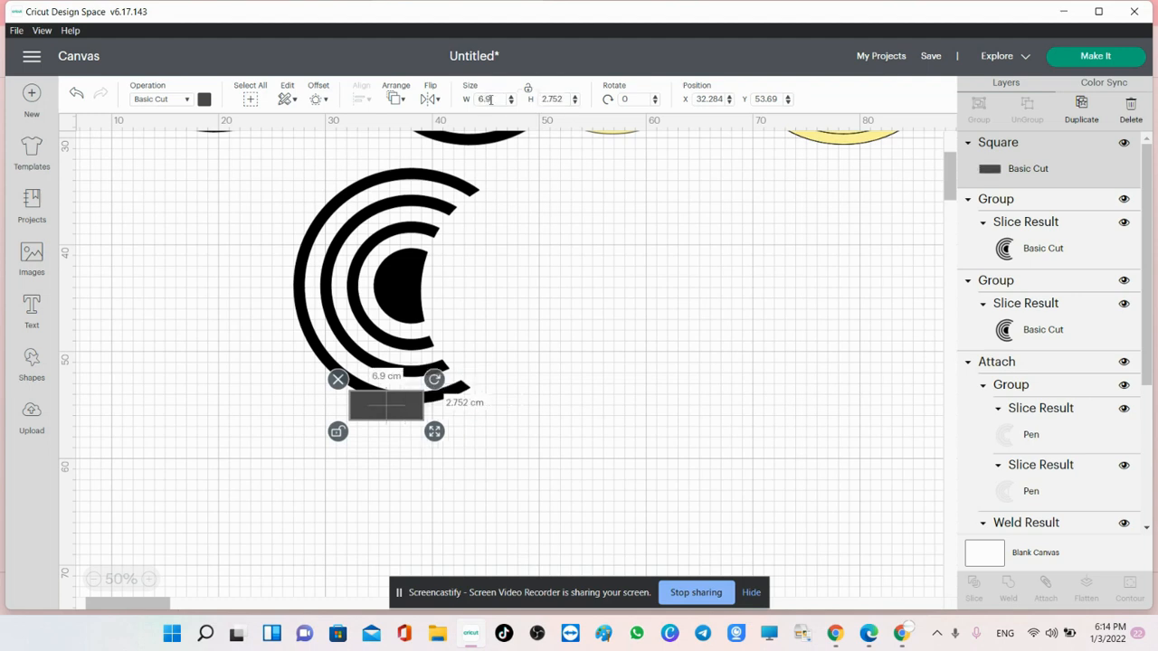
pyautogui.moveTo(393, 405); pyautogui.dragTo(415, 412)
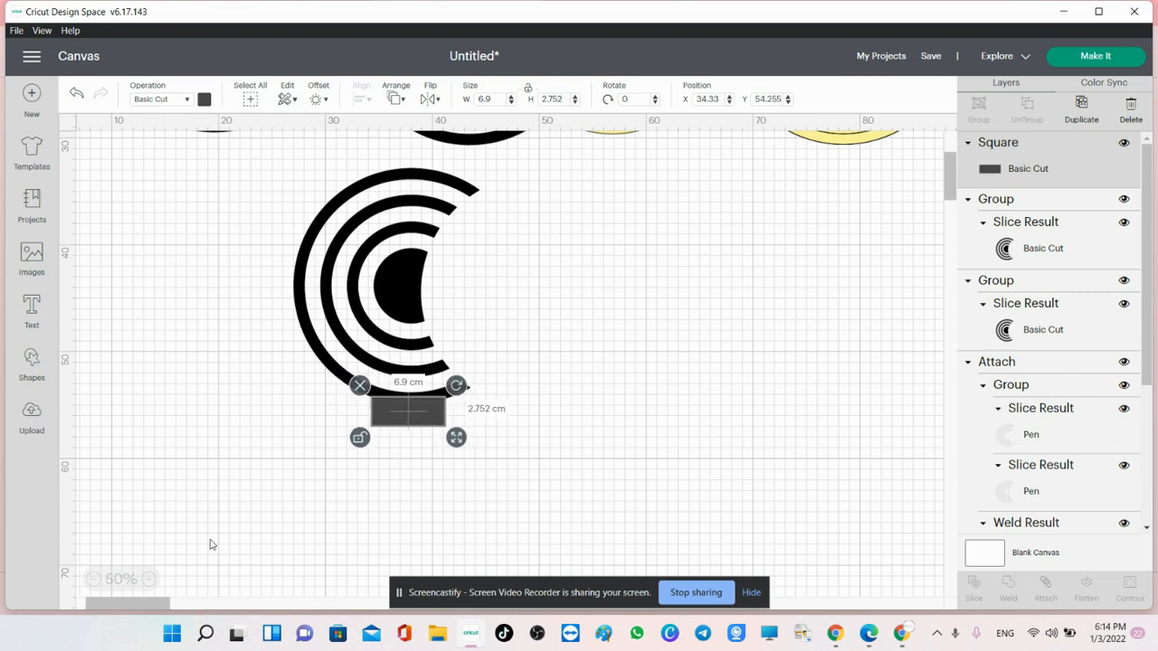
# Step: Adjust the rectangle's position so it overlaps the bottom of the crescent's outer ring, and set its height to 2 cm
pyautogui.click(148, 580)
pyautogui.click(149, 580)
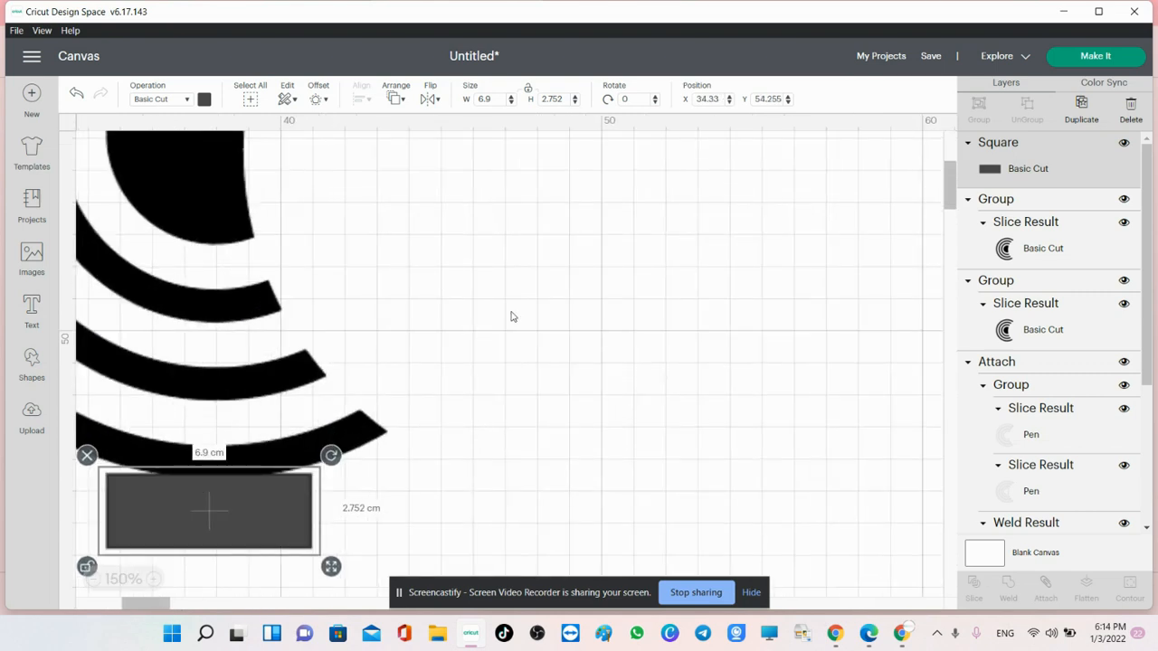
pyautogui.moveTo(513, 303); pyautogui.dragTo(248, 548)
pyautogui.moveTo(215, 503); pyautogui.dragTo(434, 398)
pyautogui.click(839, 334)
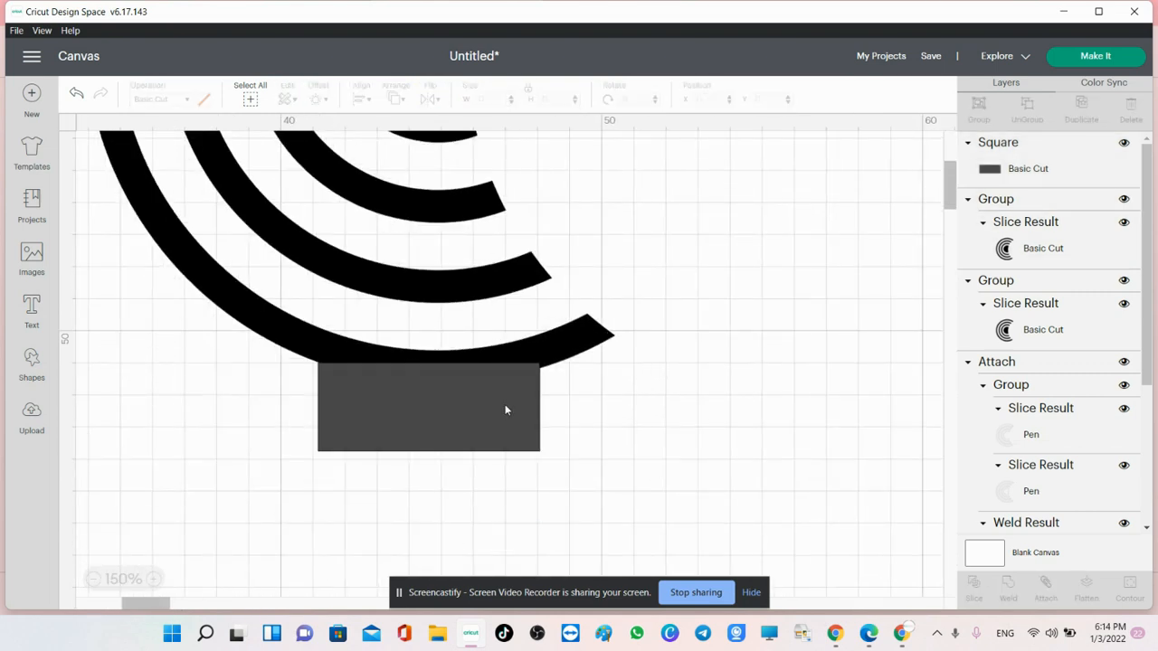
pyautogui.moveTo(503, 405); pyautogui.dragTo(488, 405)
pyautogui.moveTo(488, 405); pyautogui.dragTo(486, 405)
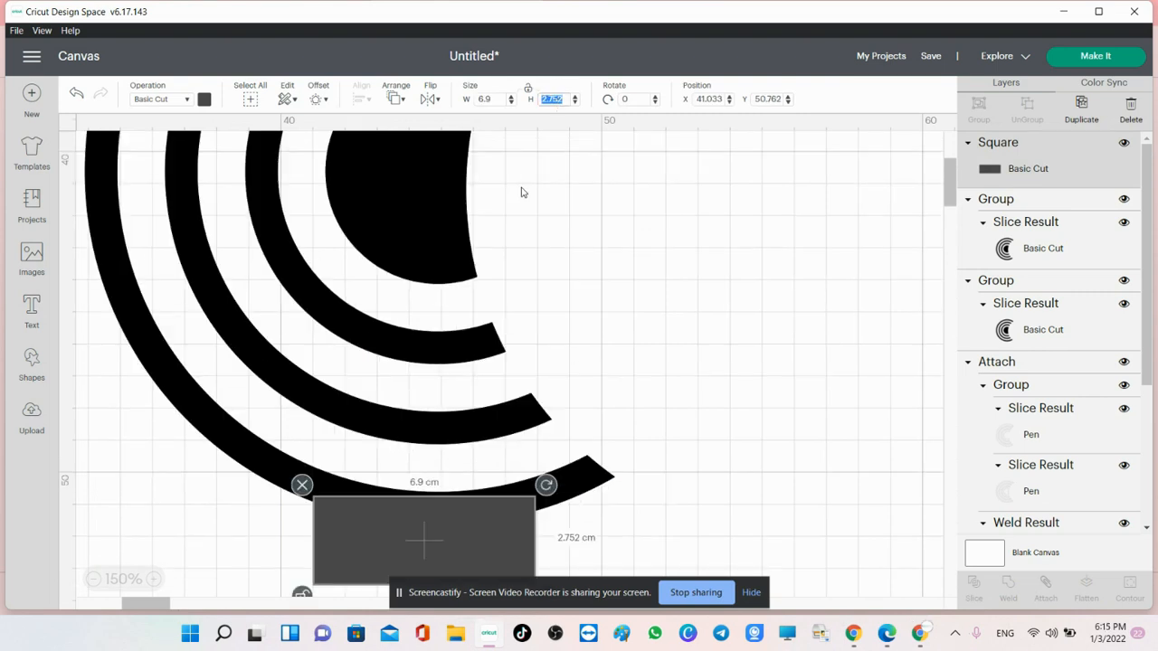
pyautogui.write('2')
pyautogui.press('Return')
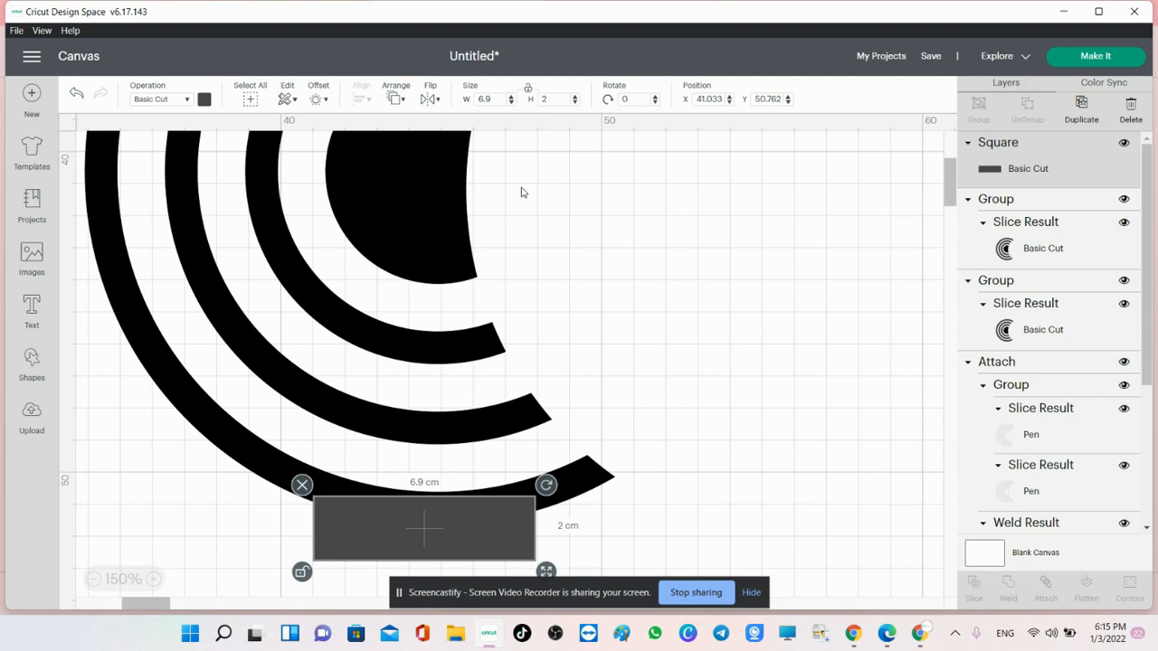
# Step: Weld the rectangle to the lower black crescent and move the welded shape clear of the row above
pyautogui.moveTo(697, 341); pyautogui.dragTo(433, 518)
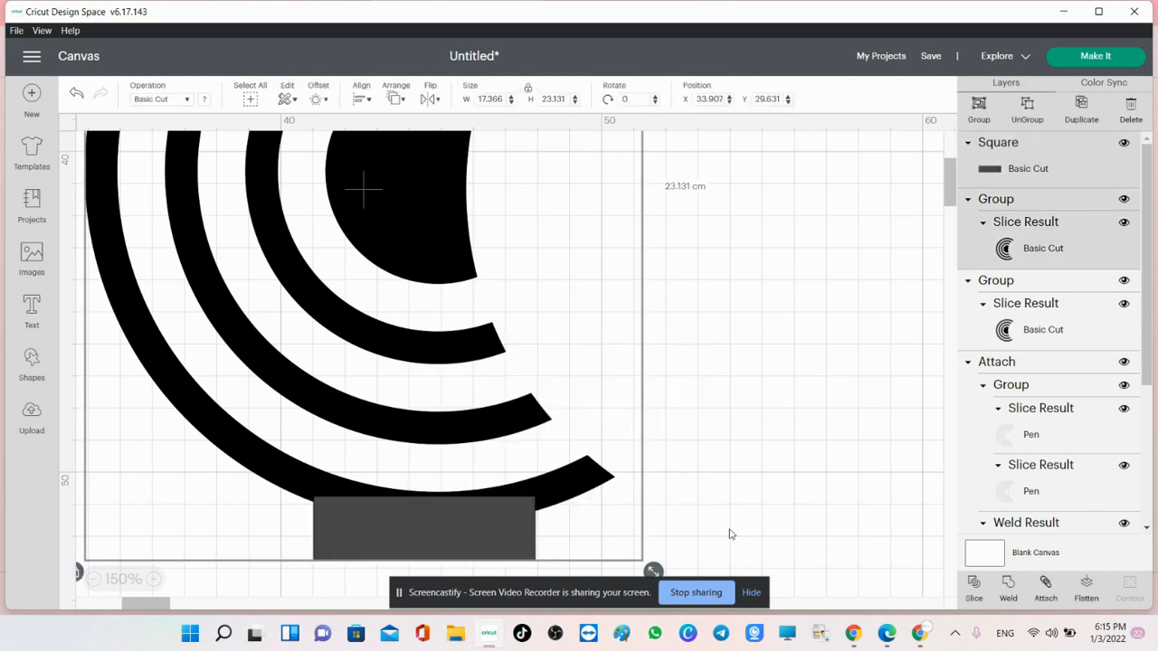
pyautogui.click(1008, 588)
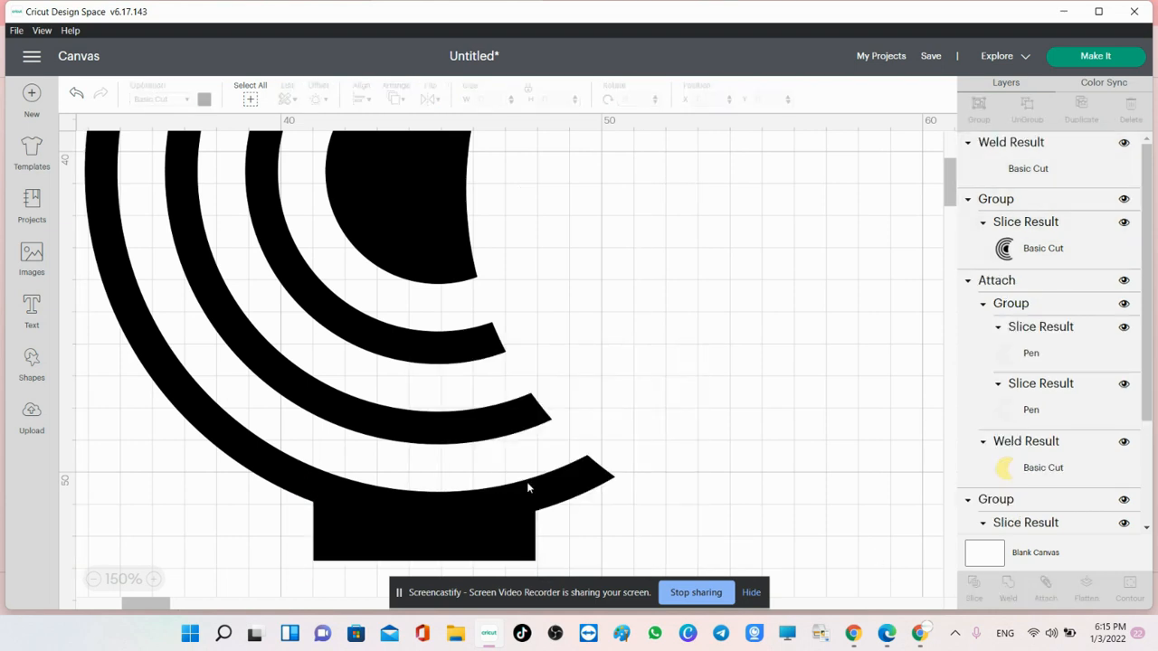
pyautogui.click(94, 579)
pyautogui.click(94, 580)
pyautogui.click(94, 579)
pyautogui.click(94, 580)
pyautogui.click(94, 579)
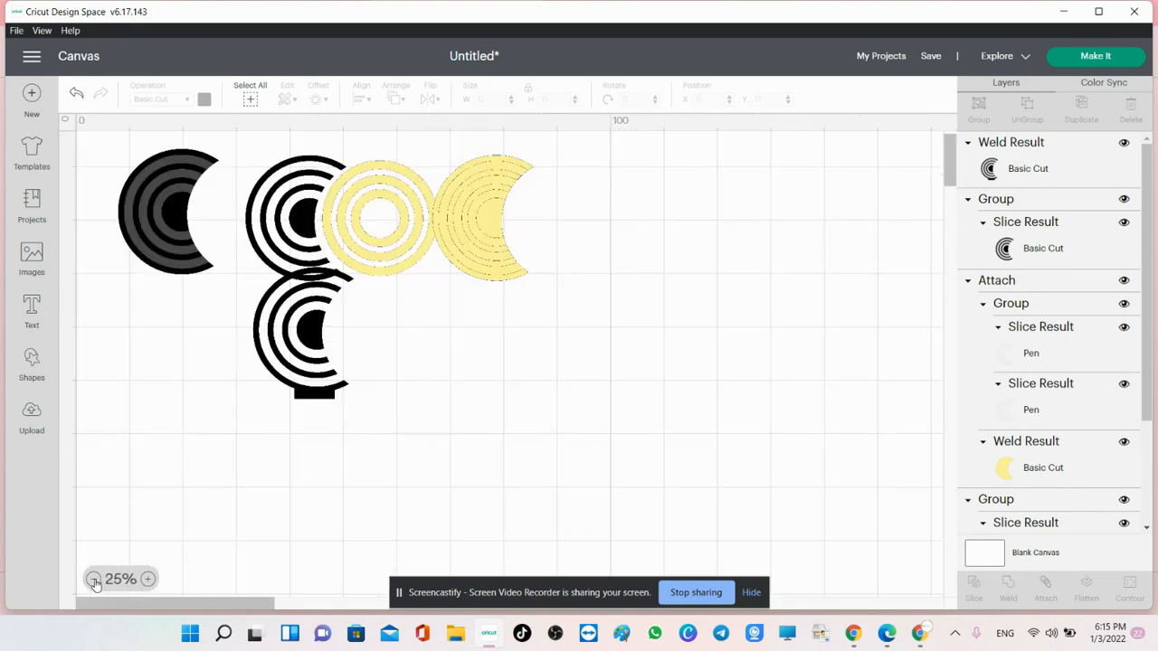
pyautogui.moveTo(323, 324); pyautogui.dragTo(331, 348)
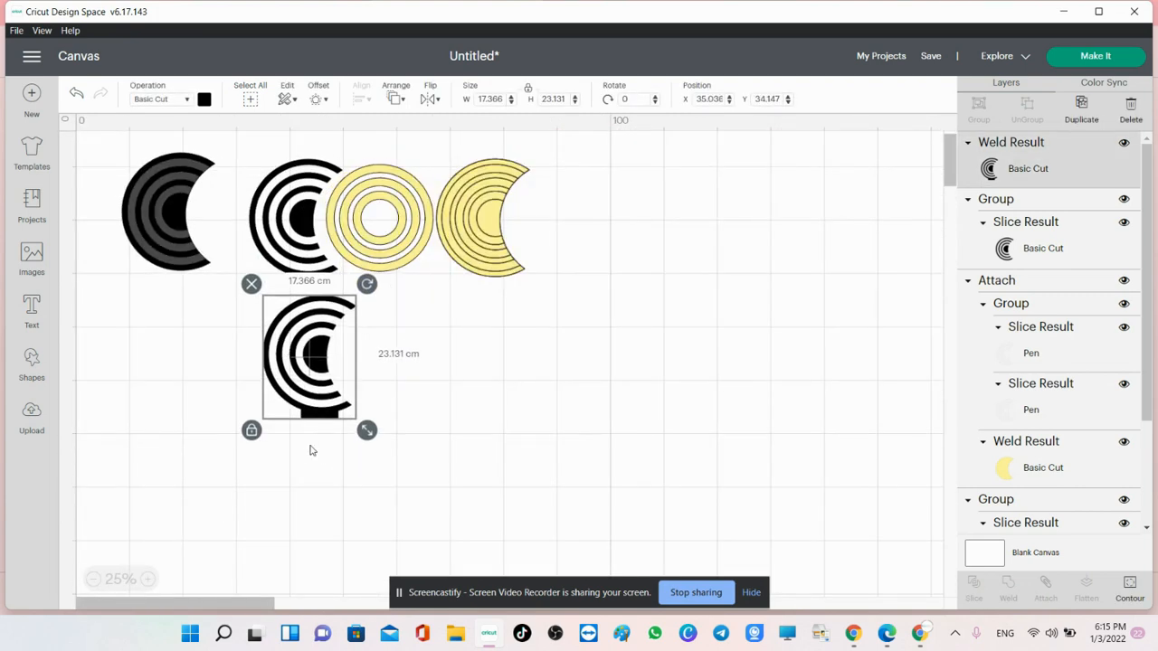
# Step: Add a rounded-corner rectangle about 18.9 by 4.8 cm and place it beneath the welded crescent
pyautogui.click(38, 367)
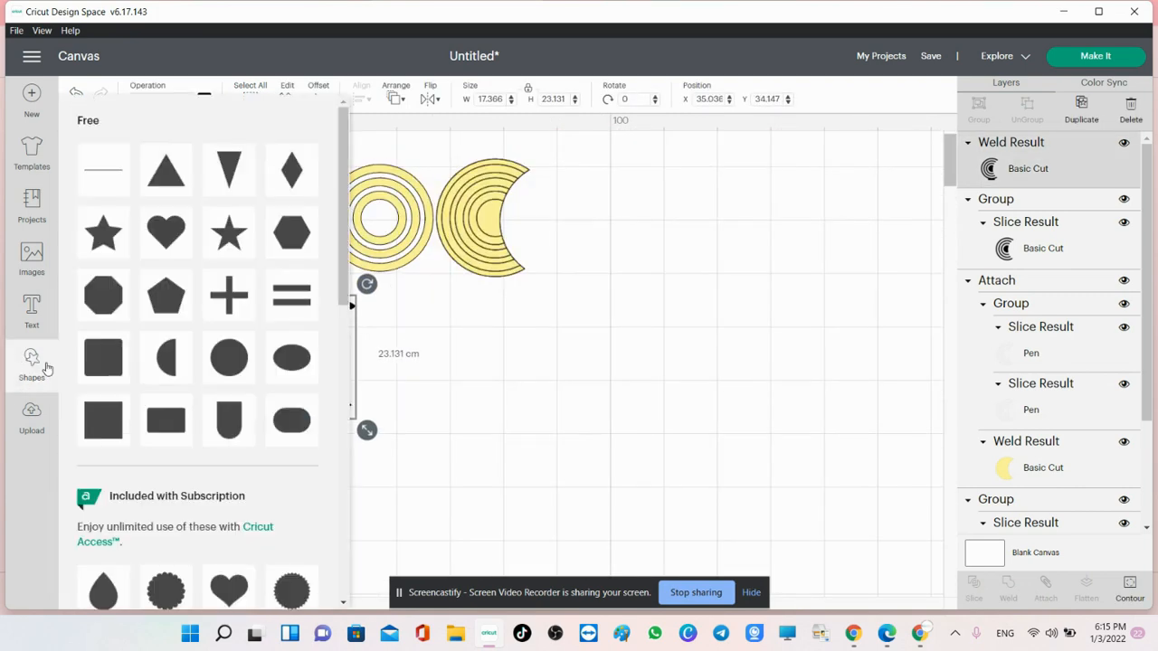
pyautogui.click(184, 424)
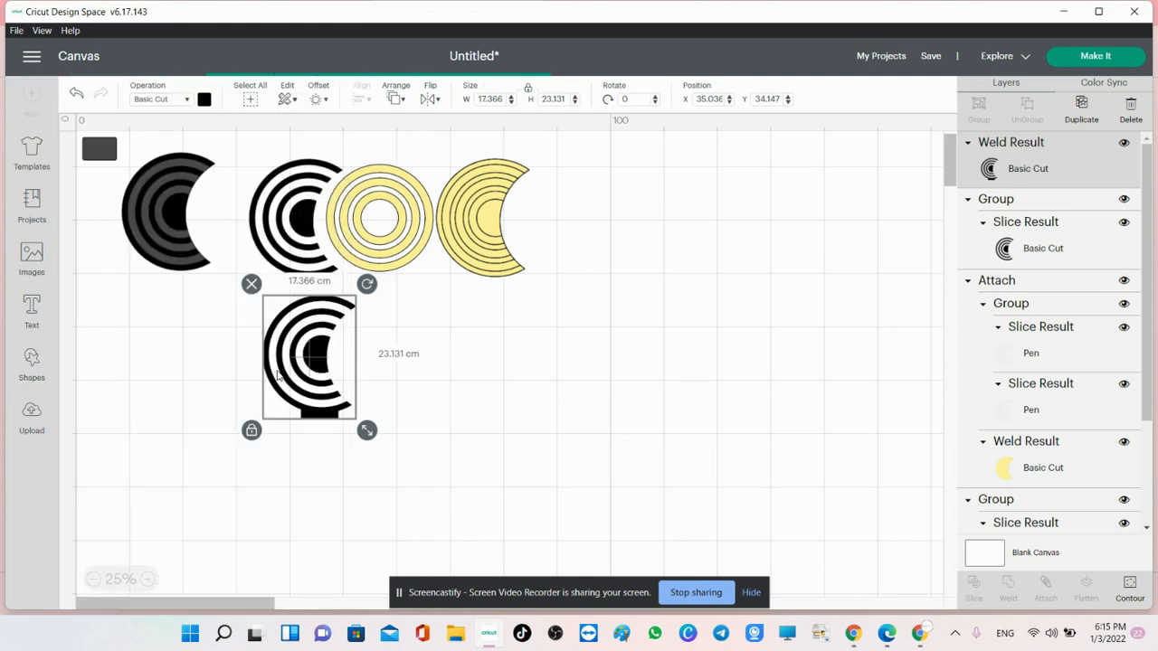
pyautogui.moveTo(105, 151); pyautogui.dragTo(346, 473)
pyautogui.click(315, 274)
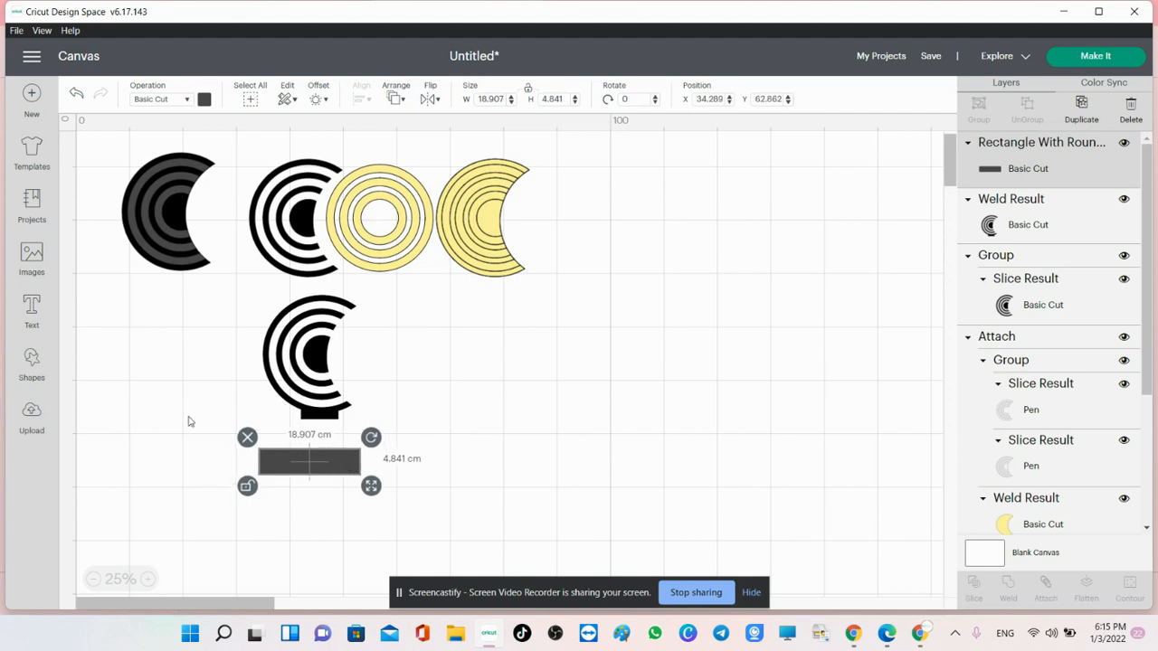
# Step: Add a square in the empty area below the yellow crescent and size it to 7 cm wide and 0.25 cm high
pyautogui.click(32, 366)
pyautogui.click(107, 423)
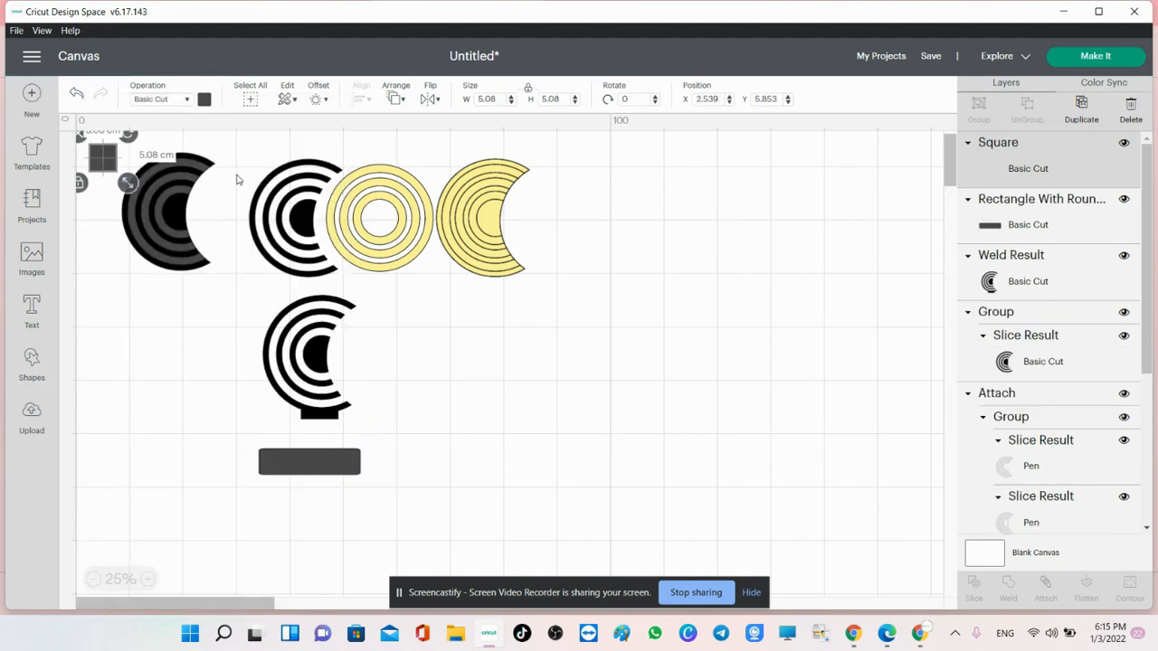
pyautogui.moveTo(100, 163); pyautogui.dragTo(573, 438)
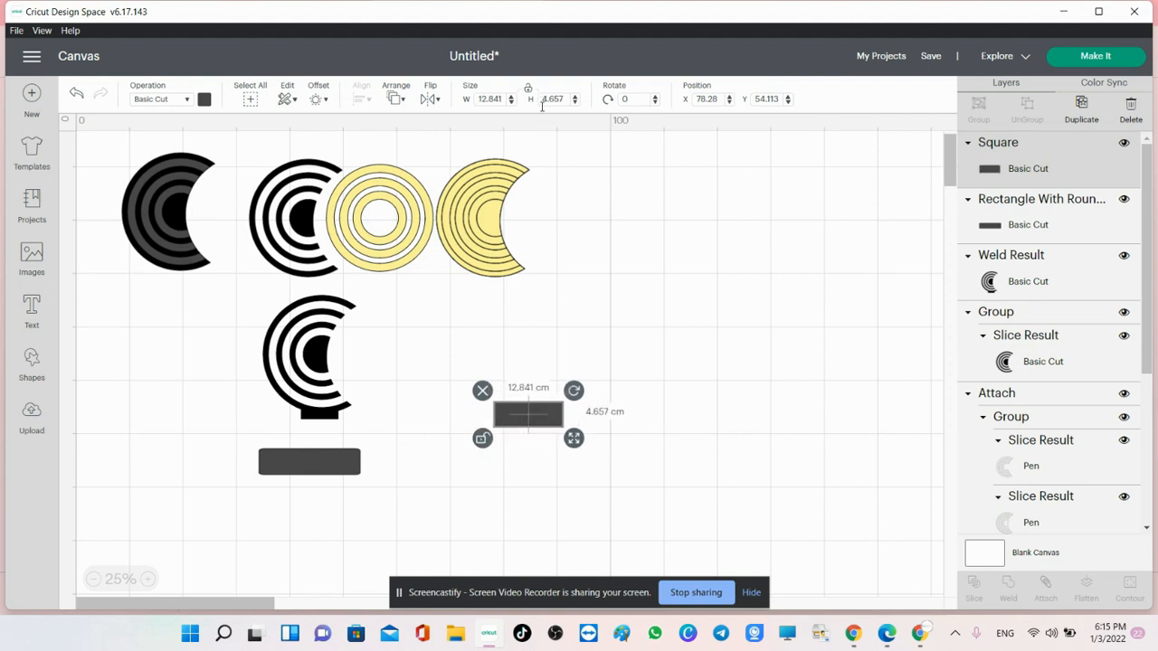
pyautogui.click(497, 102)
pyautogui.write('7')
pyautogui.press('Return')
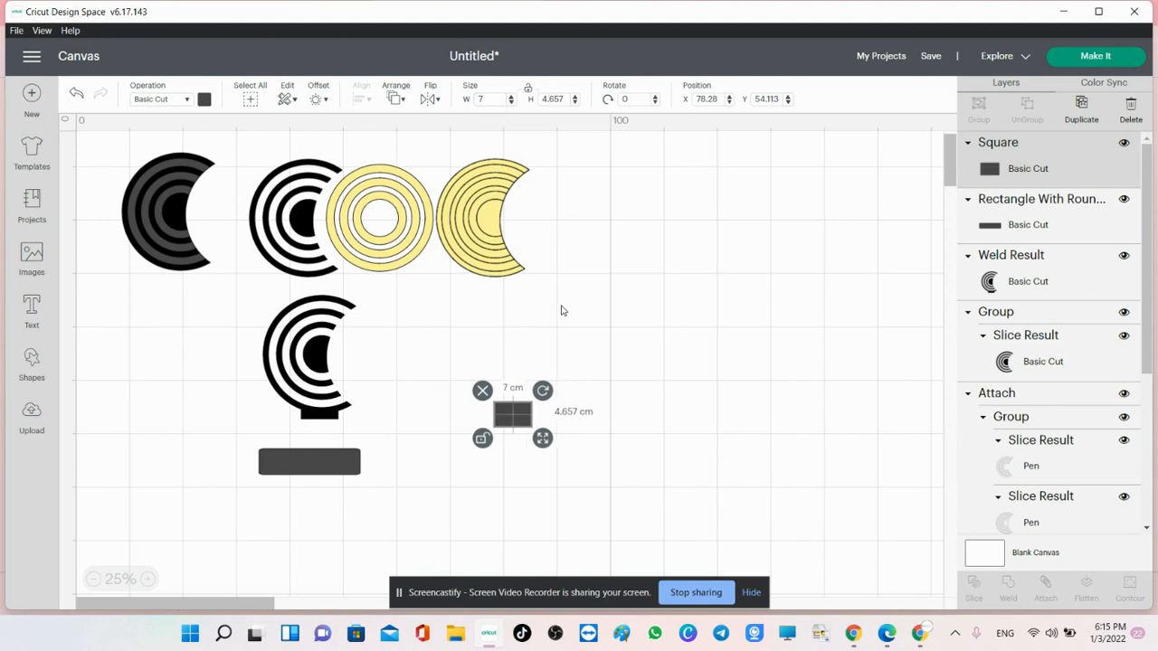
pyautogui.click(549, 99)
pyautogui.write('0.25')
pyautogui.press('Return')
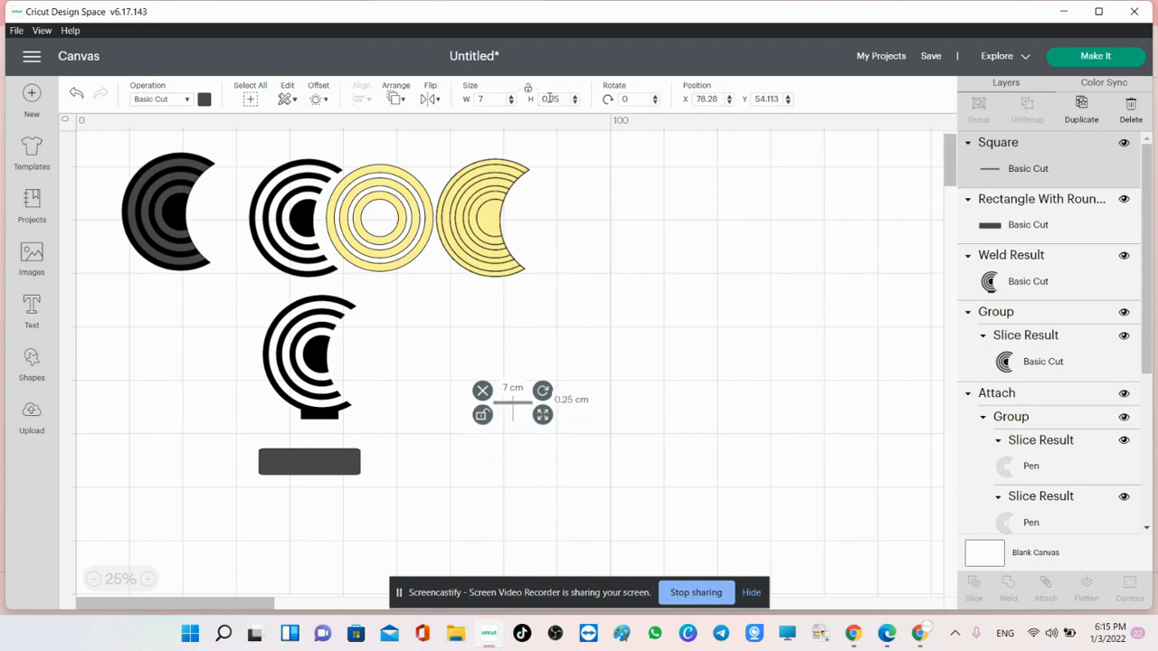
# Step: Duplicate the thin strip, unlock the copy's proportions and size it to 7 cm wide and 0.5 cm high
pyautogui.click(642, 311)
pyautogui.click(521, 399)
pyautogui.click(1083, 115)
pyautogui.click(555, 100)
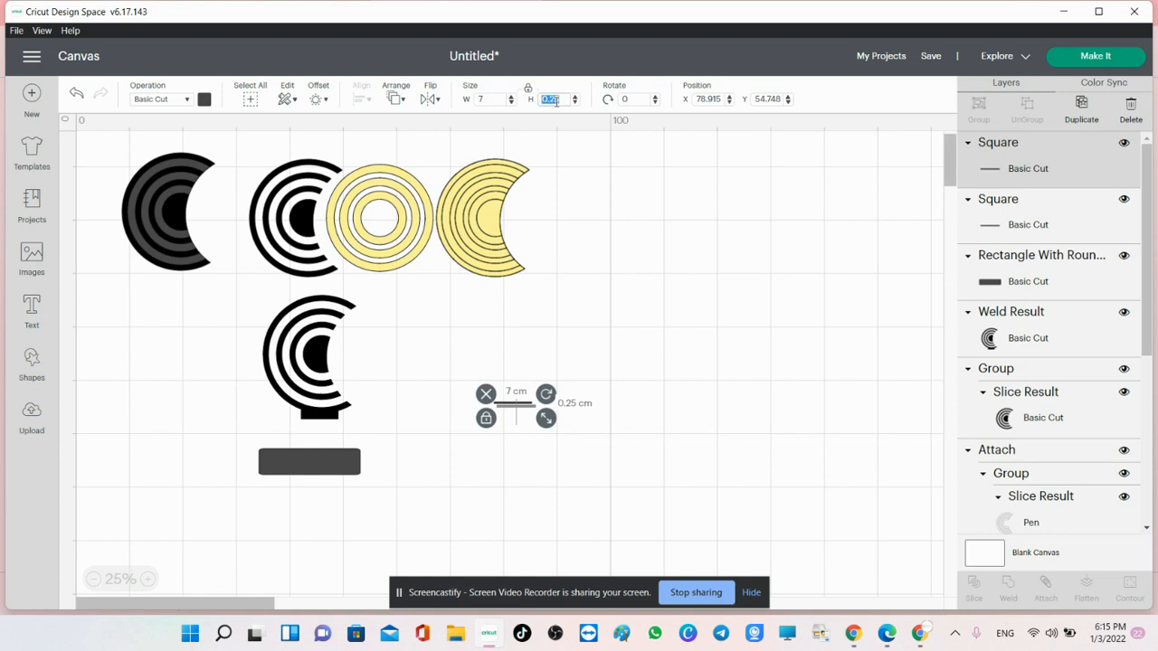
pyautogui.write('0.5')
pyautogui.press('Return')
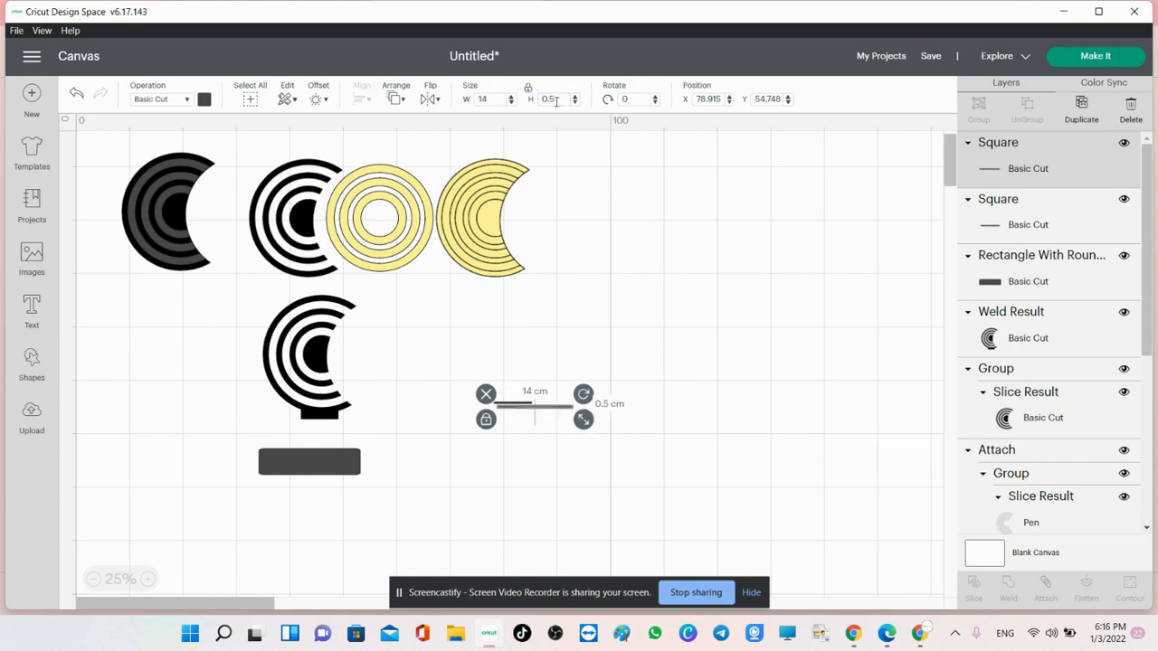
pyautogui.click(528, 88)
pyautogui.click(476, 102)
pyautogui.write('7')
pyautogui.press('Return')
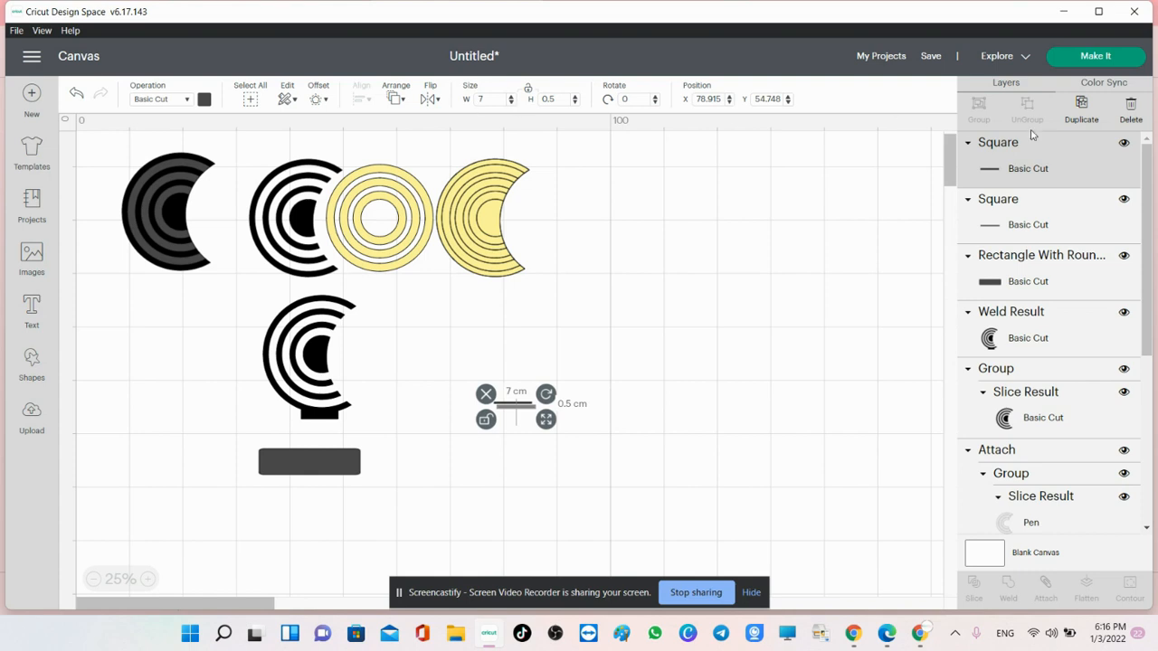
# Step: Duplicate the 0.5 cm strip and set the copy's height to 0.75 cm
pyautogui.click(1090, 114)
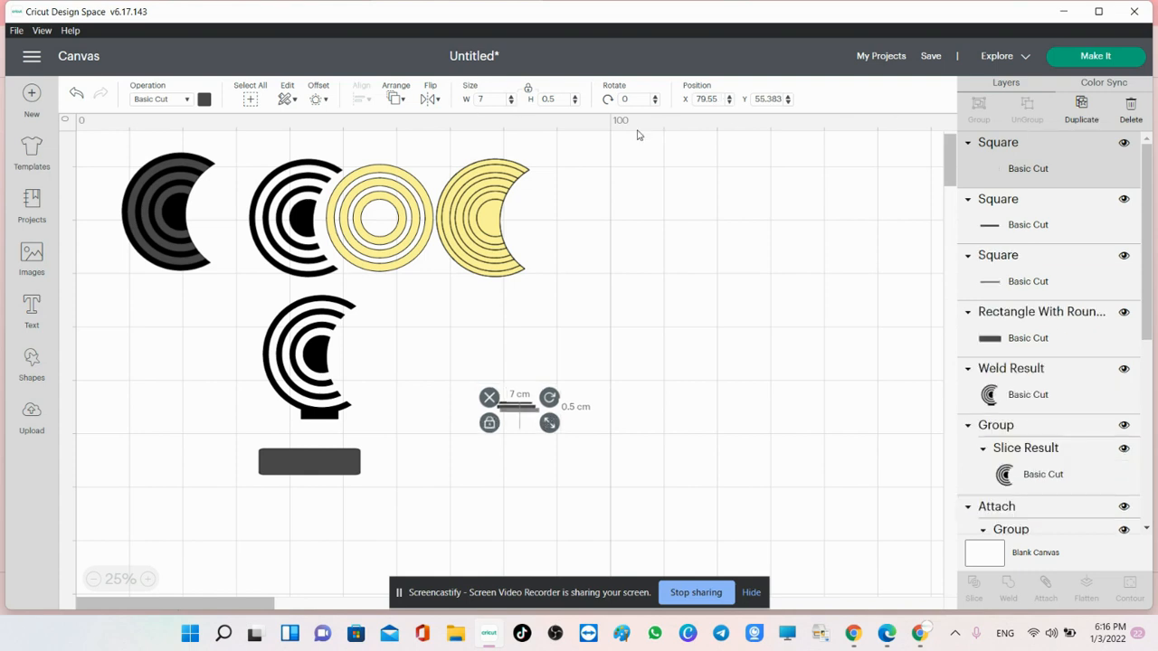
pyautogui.click(546, 99)
pyautogui.write('0.75')
pyautogui.press('Return')
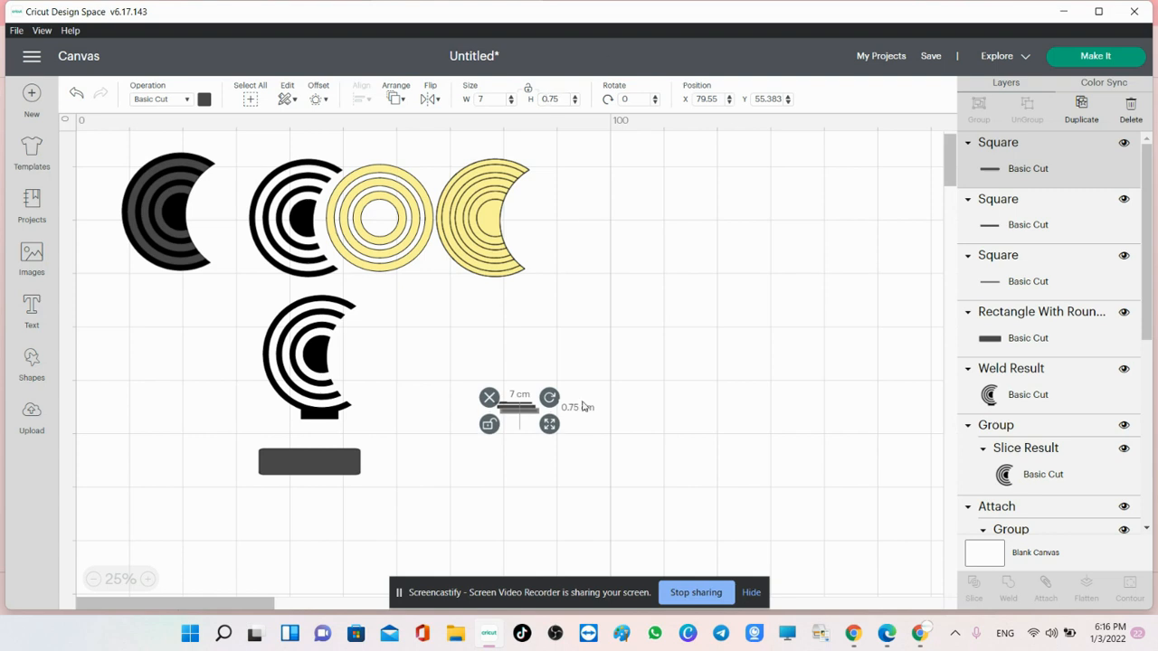
# Step: Spread the three thin strips apart so that none of them overlap
pyautogui.click(525, 440)
pyautogui.moveTo(519, 409); pyautogui.dragTo(589, 418)
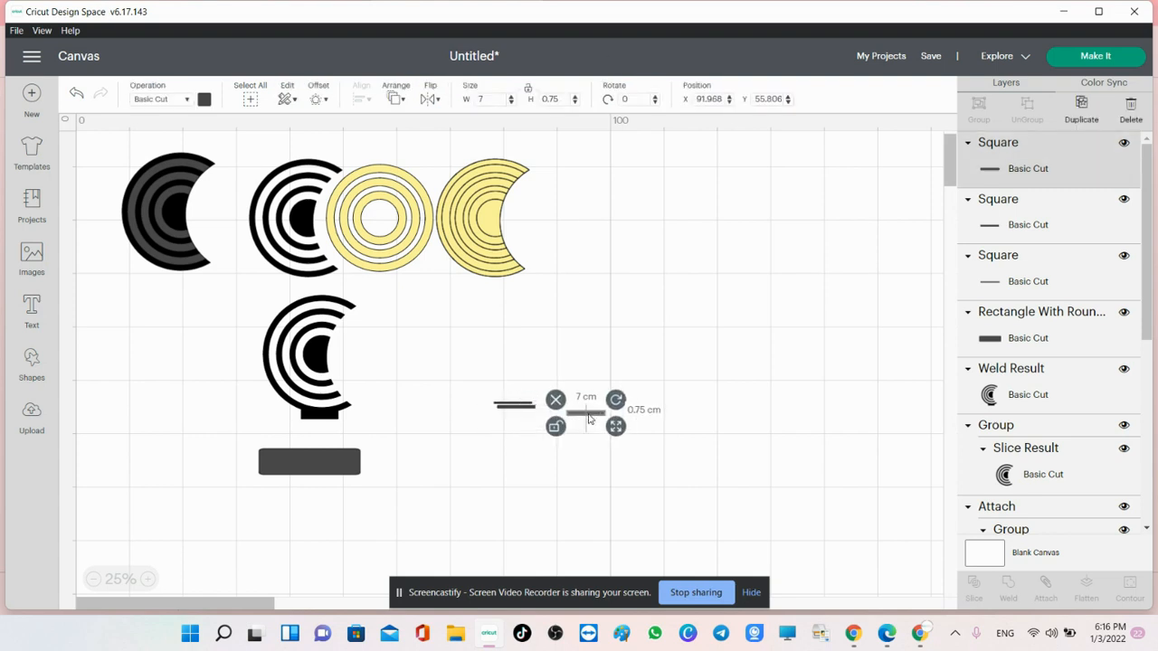
pyautogui.click(514, 415)
pyautogui.moveTo(520, 411); pyautogui.dragTo(481, 423)
pyautogui.click(515, 405)
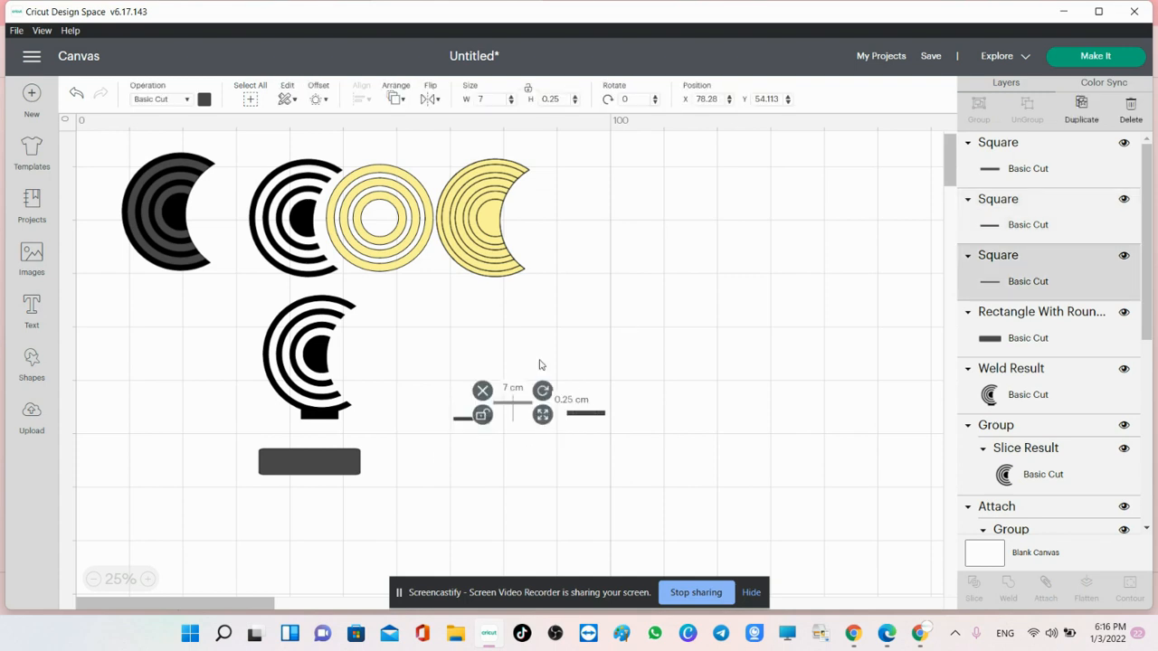
pyautogui.click(618, 443)
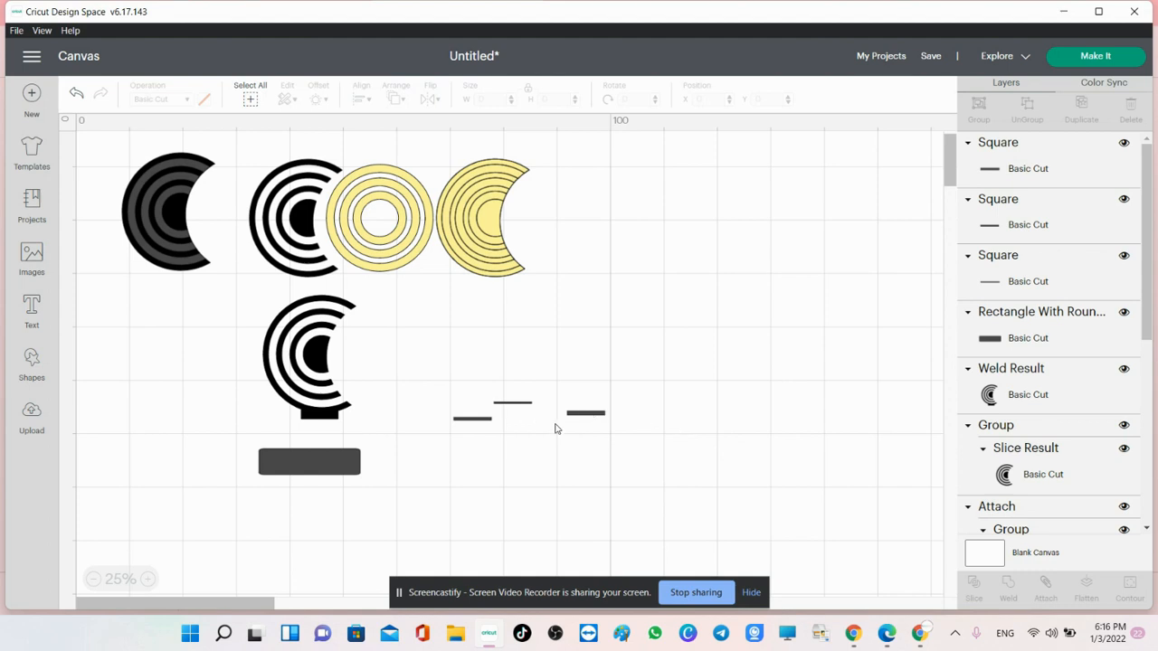
# Step: Duplicate the rounded rectangle twice and place one copy beneath the 0.75 cm strip
pyautogui.moveTo(322, 472); pyautogui.dragTo(345, 474)
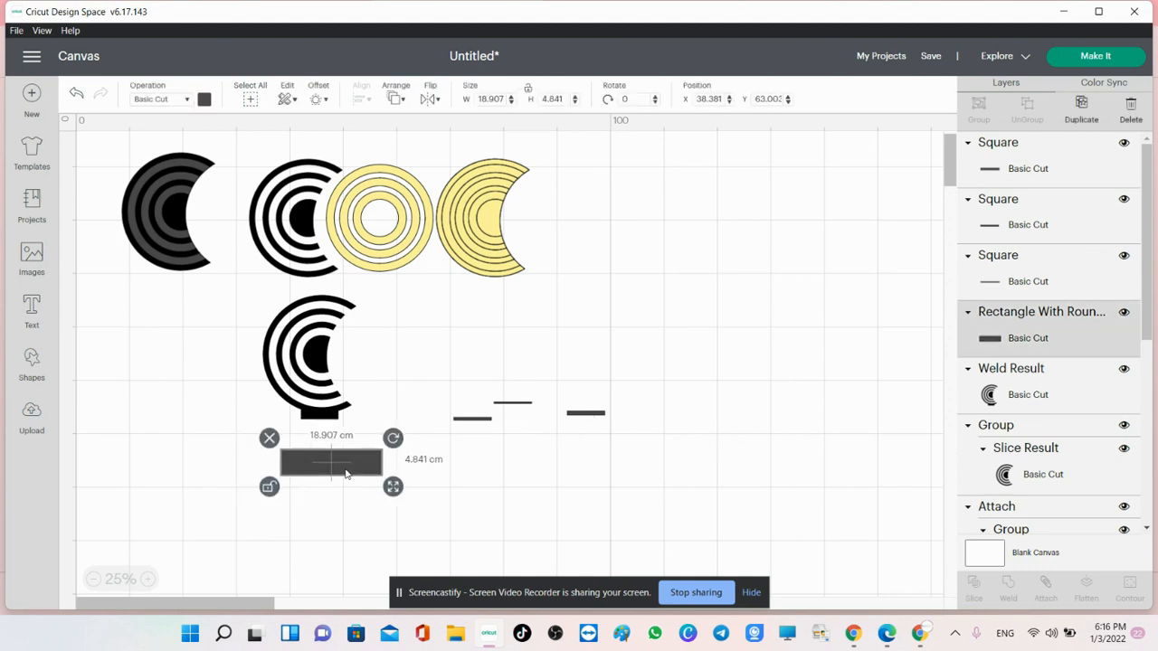
pyautogui.rightClick(323, 472)
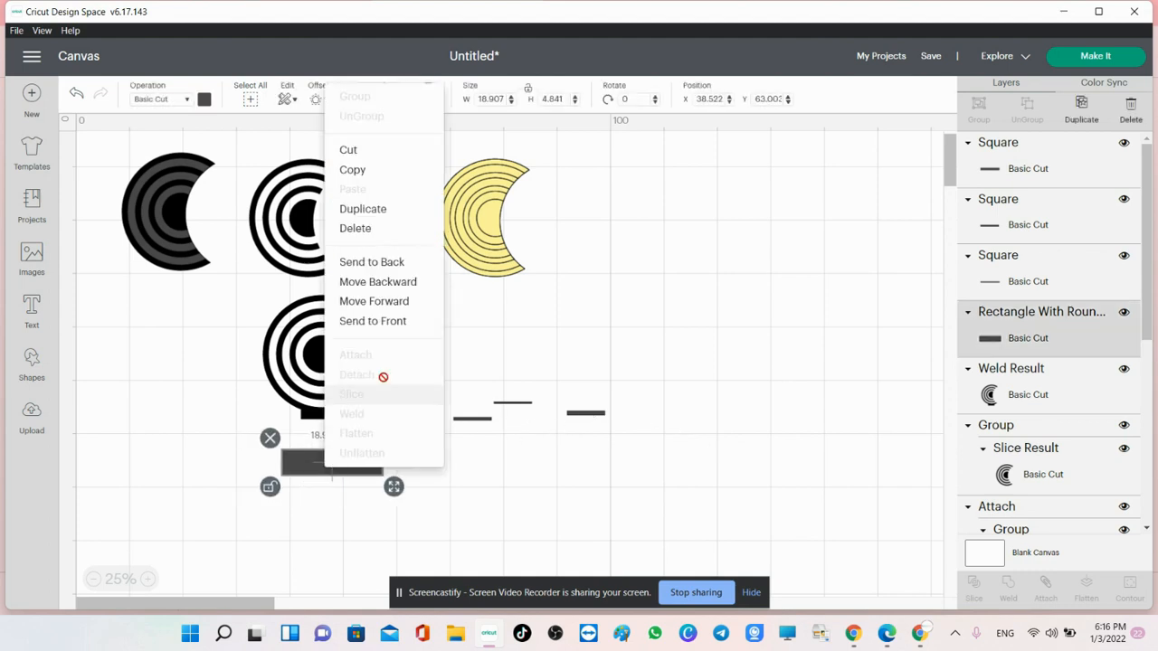
pyautogui.click(387, 262)
pyautogui.moveTo(358, 458); pyautogui.dragTo(654, 450)
pyautogui.click(1081, 109)
# Step: Center the 0.75 cm strip on the nearby rounded rectangle, slice them, and move the slotted rectangle up clear of the cut-outs
pyautogui.moveTo(645, 376); pyautogui.dragTo(597, 476)
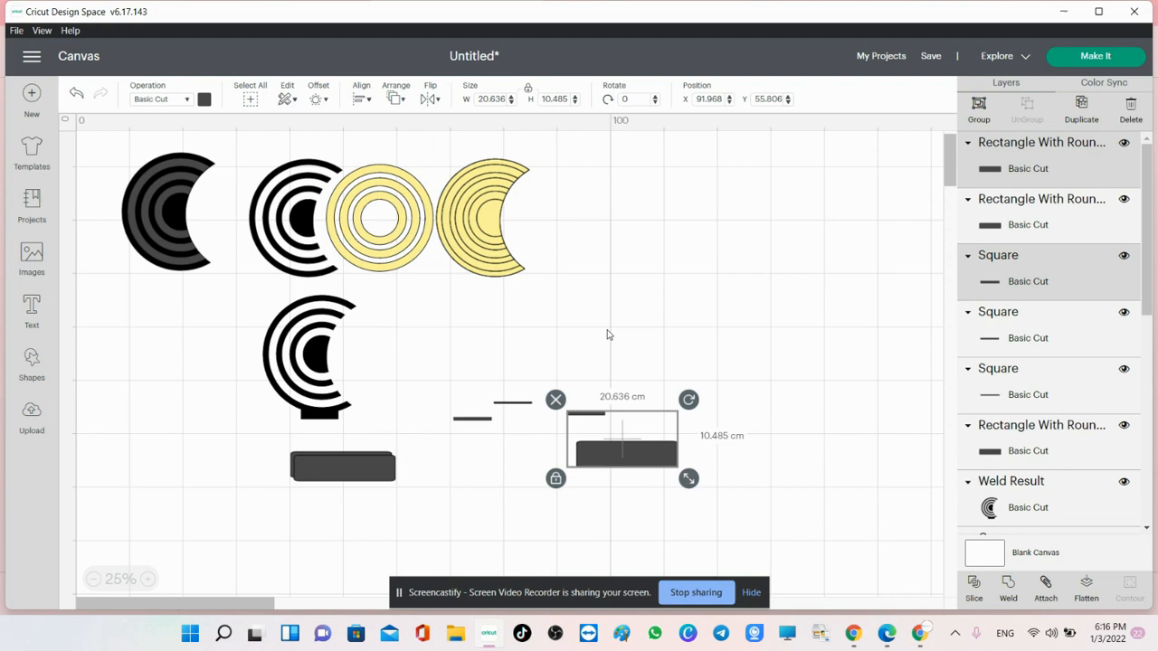
pyautogui.click(374, 103)
pyautogui.click(384, 258)
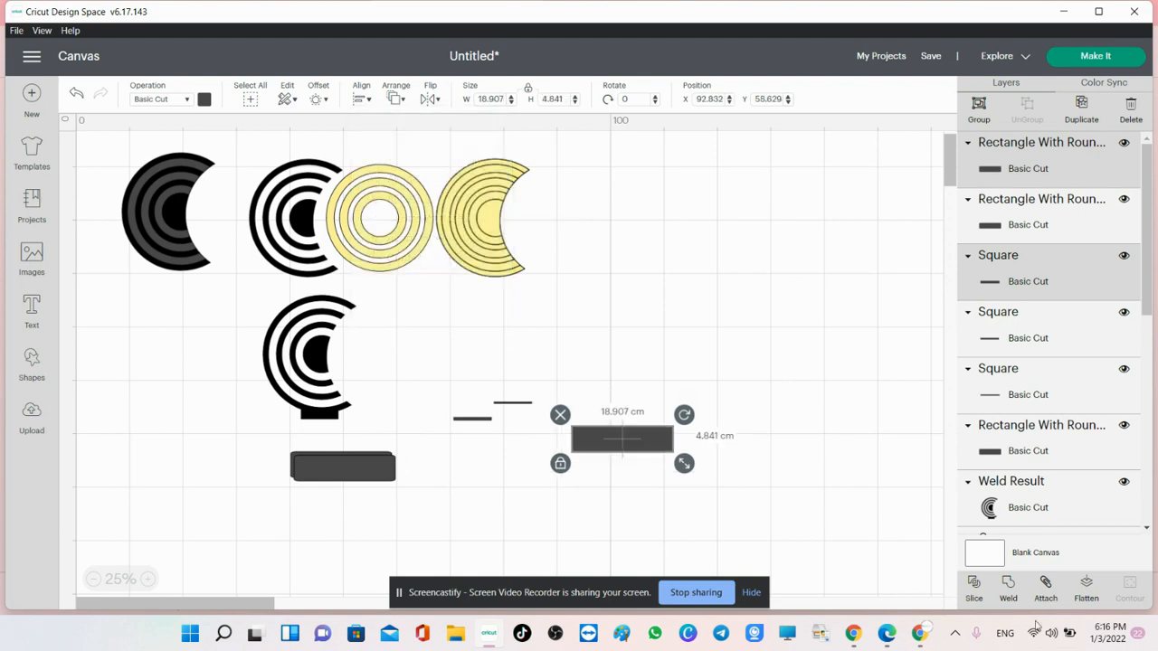
pyautogui.click(974, 586)
pyautogui.moveTo(658, 432); pyautogui.dragTo(653, 327)
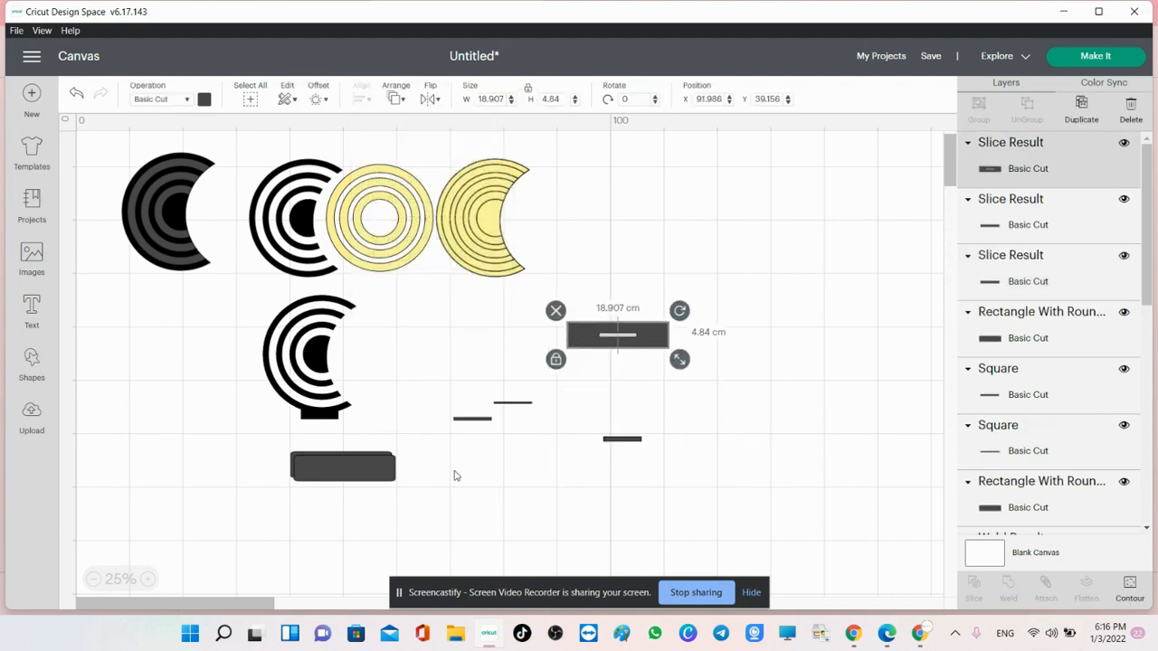
# Step: Center the 0.25 cm strip on another rounded rectangle, slice them, and move the slotted piece above the first slotted rectangle
pyautogui.moveTo(378, 472); pyautogui.dragTo(535, 458)
pyautogui.click(513, 402)
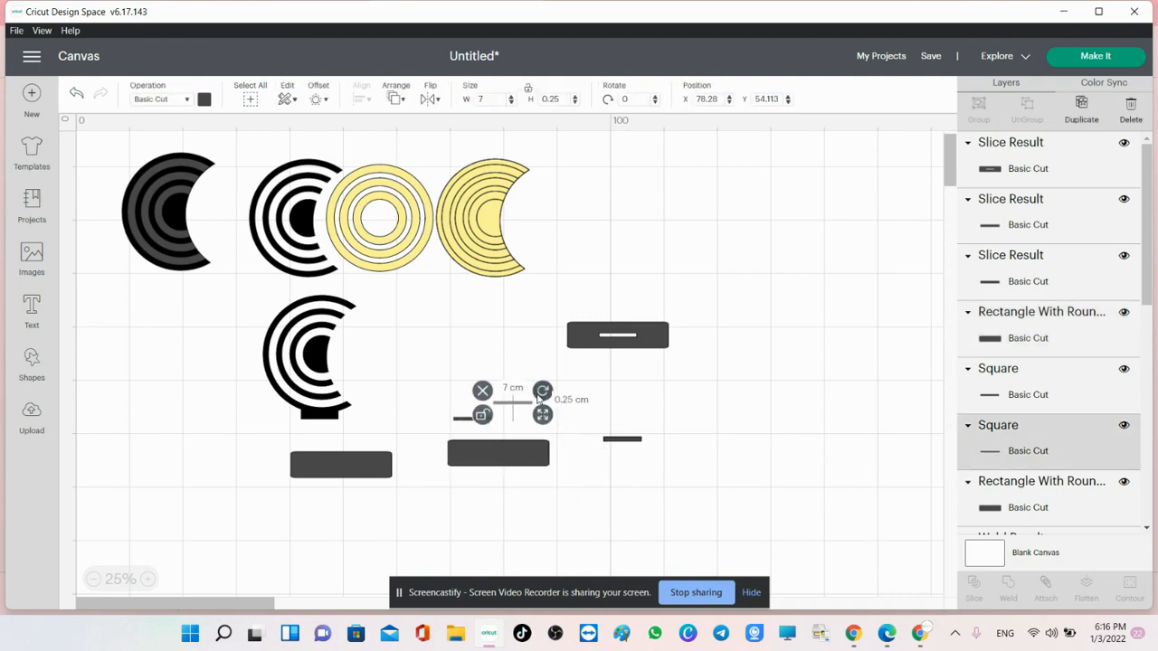
pyautogui.moveTo(462, 416); pyautogui.dragTo(403, 426)
pyautogui.moveTo(533, 358); pyautogui.dragTo(495, 490)
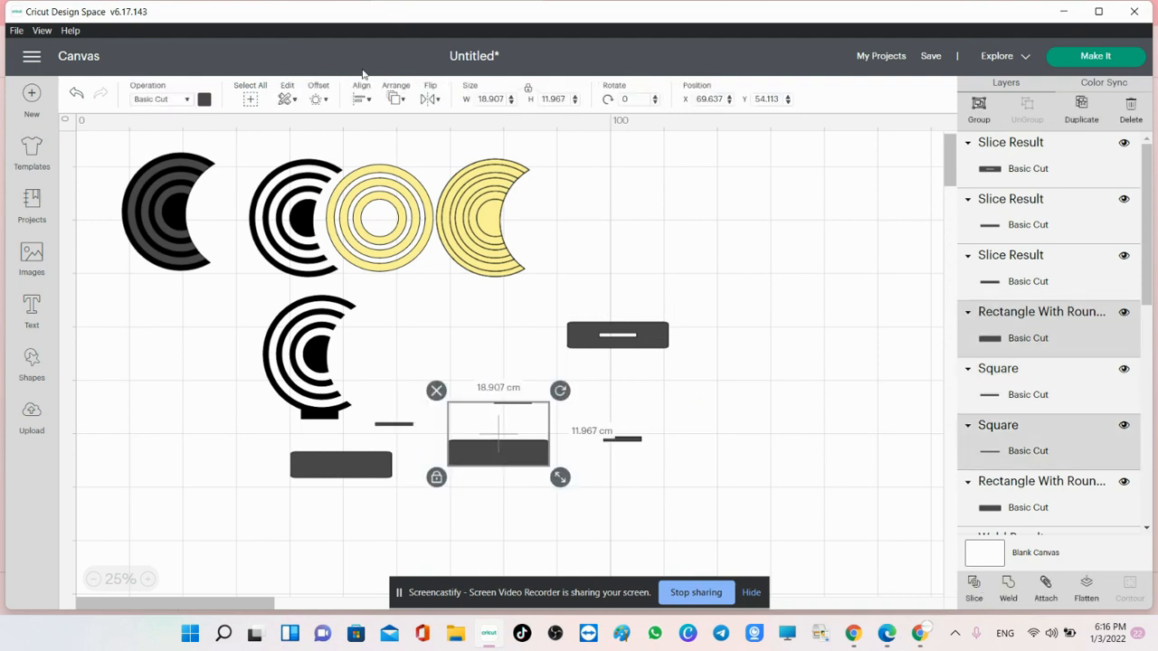
pyautogui.click(360, 99)
pyautogui.click(395, 260)
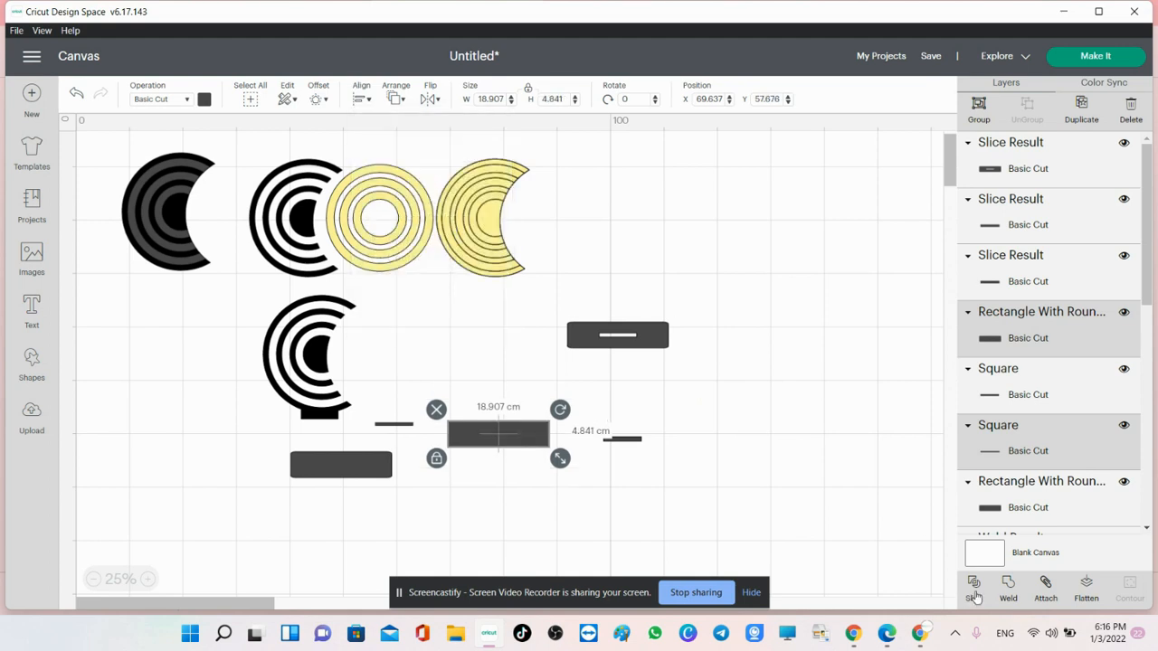
pyautogui.click(436, 408)
pyautogui.moveTo(530, 447); pyautogui.dragTo(659, 308)
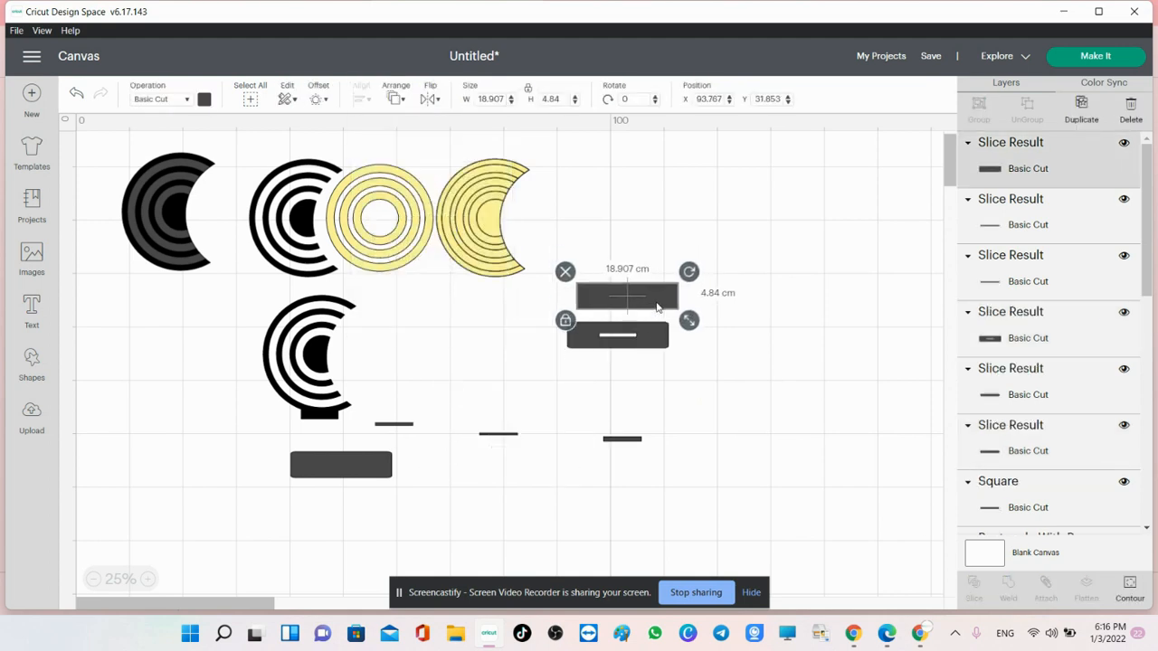
# Step: Center the 0.5 cm strip on the last rounded rectangle, slice them, and move the slotted piece below the other two
pyautogui.moveTo(430, 401); pyautogui.dragTo(369, 488)
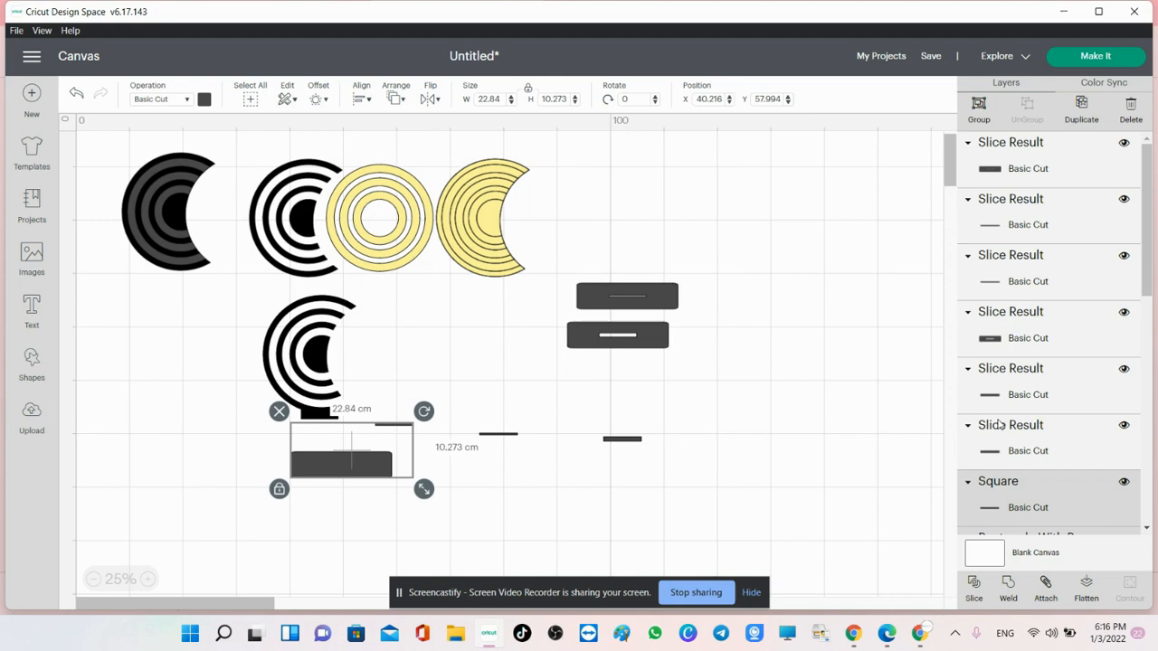
pyautogui.click(361, 99)
pyautogui.click(391, 258)
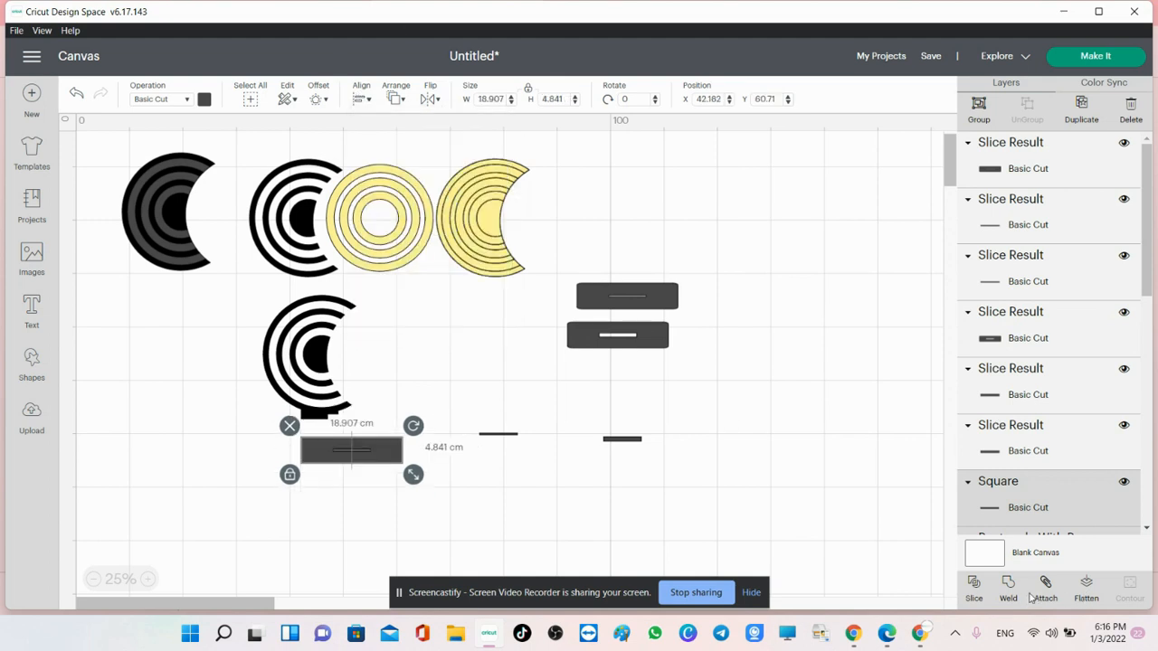
pyautogui.click(973, 592)
pyautogui.moveTo(395, 460); pyautogui.dragTo(674, 393)
# Step: Delete the leftover sliced strips and recolor the three slotted rectangles black
pyautogui.moveTo(724, 428); pyautogui.dragTo(333, 504)
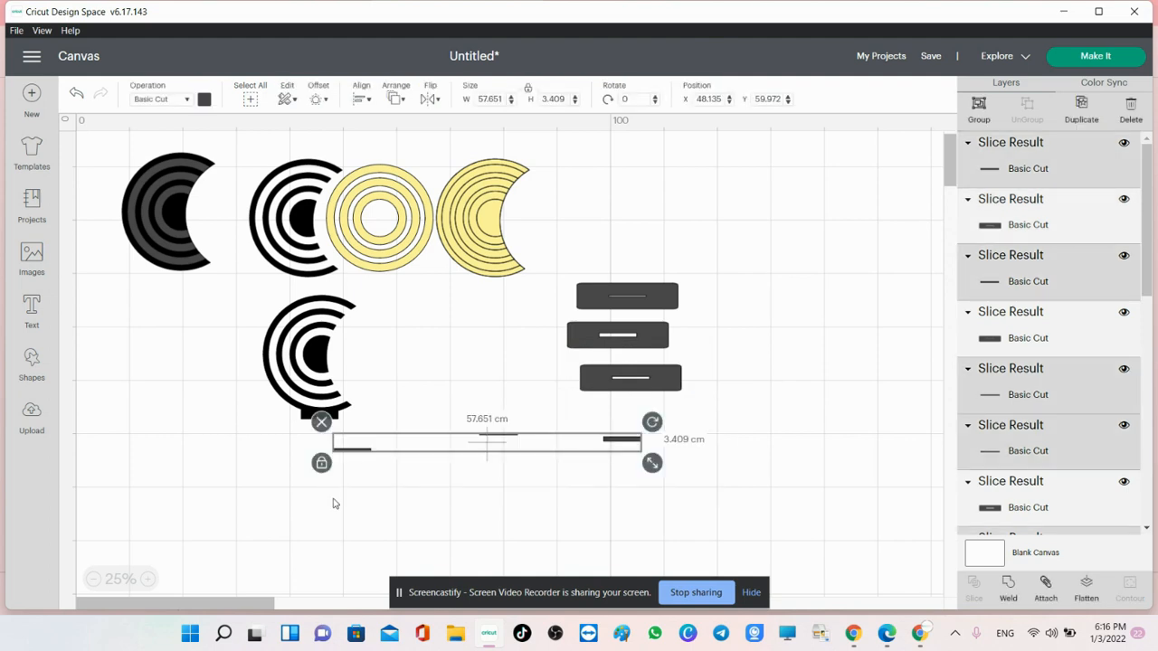
pyautogui.press('Delete')
pyautogui.moveTo(719, 239); pyautogui.dragTo(615, 399)
pyautogui.click(205, 100)
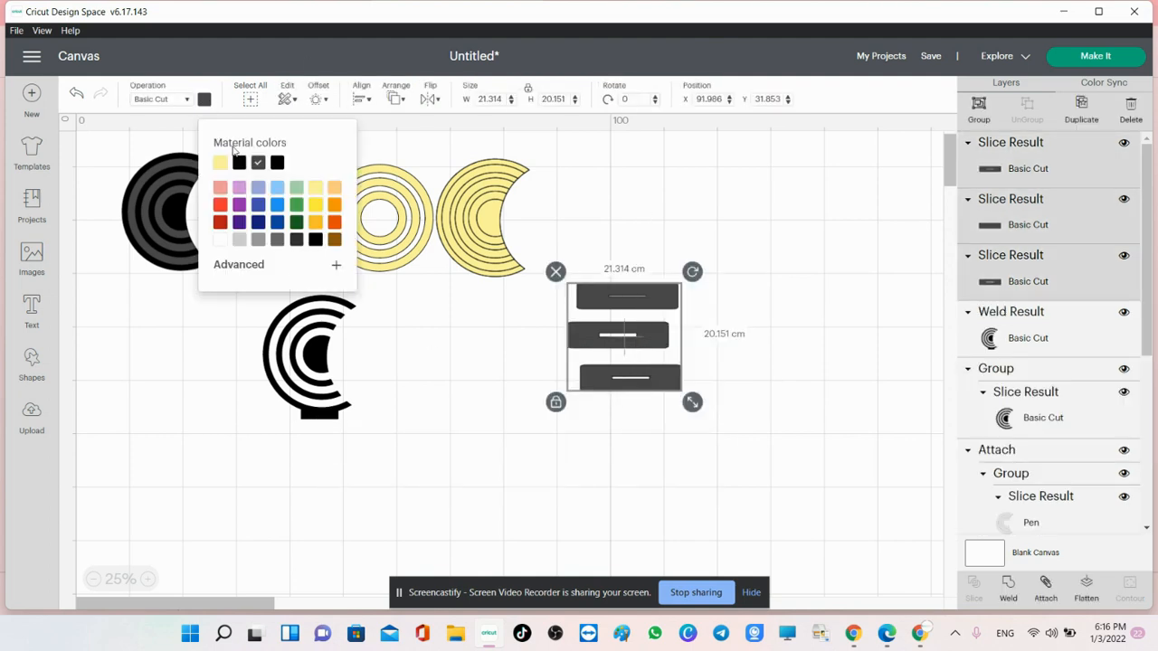
pyautogui.click(240, 163)
pyautogui.click(760, 482)
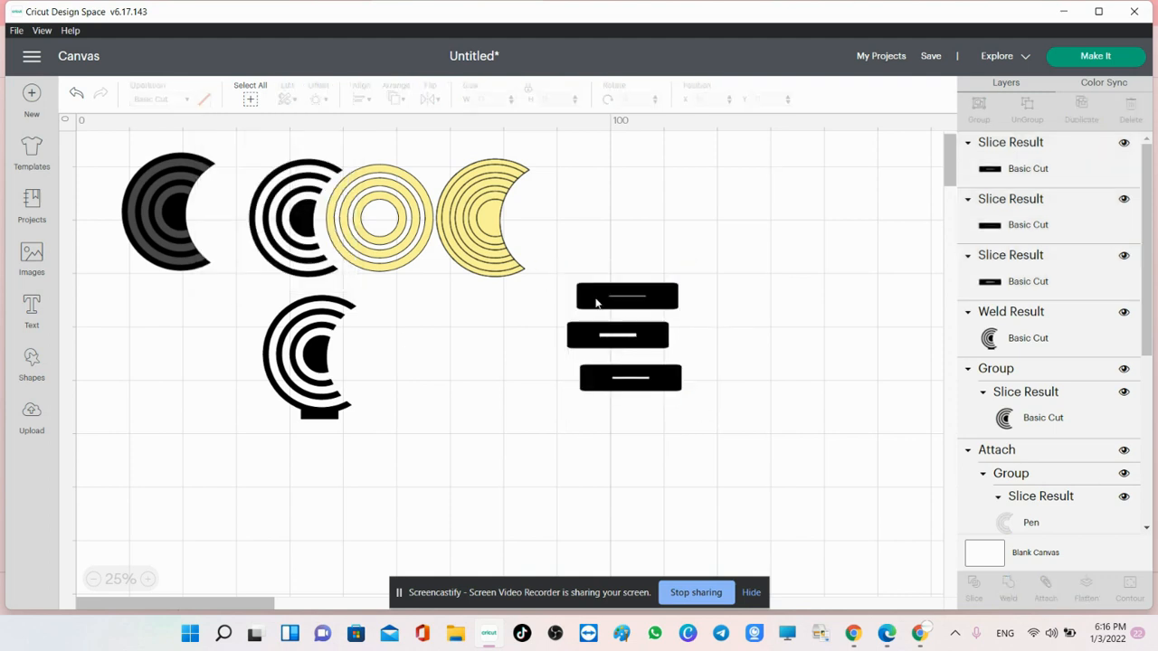
# Step: Stack the three slotted black rectangles beneath the welded crescent, with the thinnest slot uppermost
pyautogui.moveTo(596, 303); pyautogui.dragTo(277, 457)
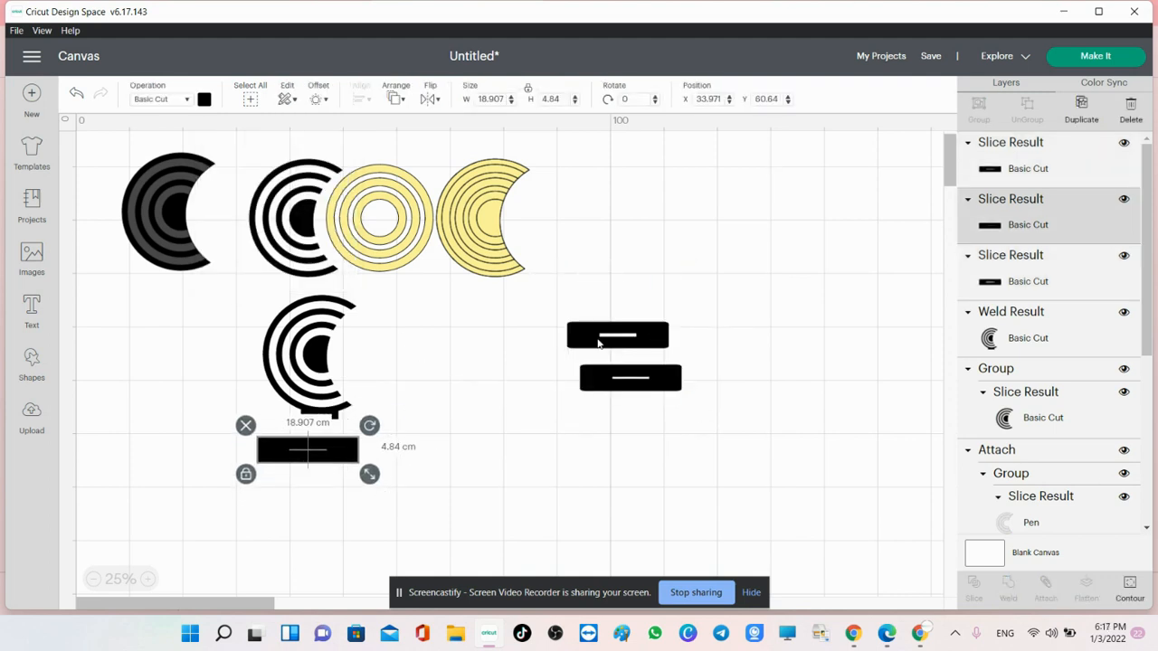
pyautogui.moveTo(597, 342); pyautogui.dragTo(298, 485)
pyautogui.moveTo(633, 389); pyautogui.dragTo(317, 519)
pyautogui.click(448, 399)
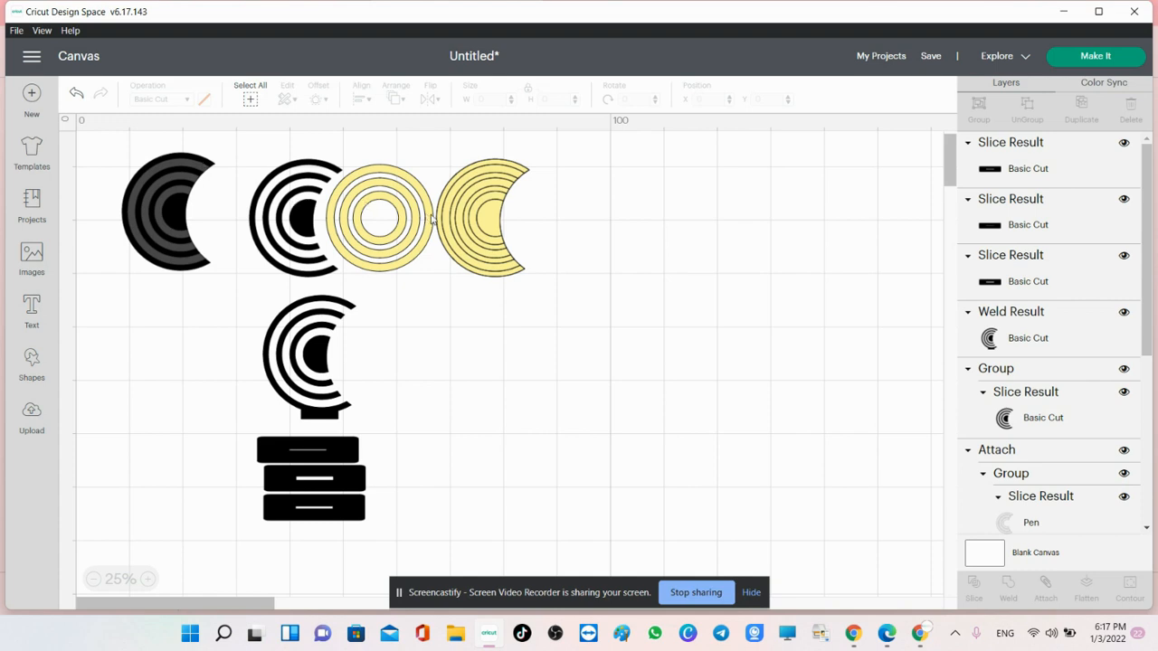
# Step: Duplicate the grouped black-and-grey crescent and place the copy in the empty area beyond the yellow crescent
pyautogui.click(190, 226)
pyautogui.rightClick(183, 223)
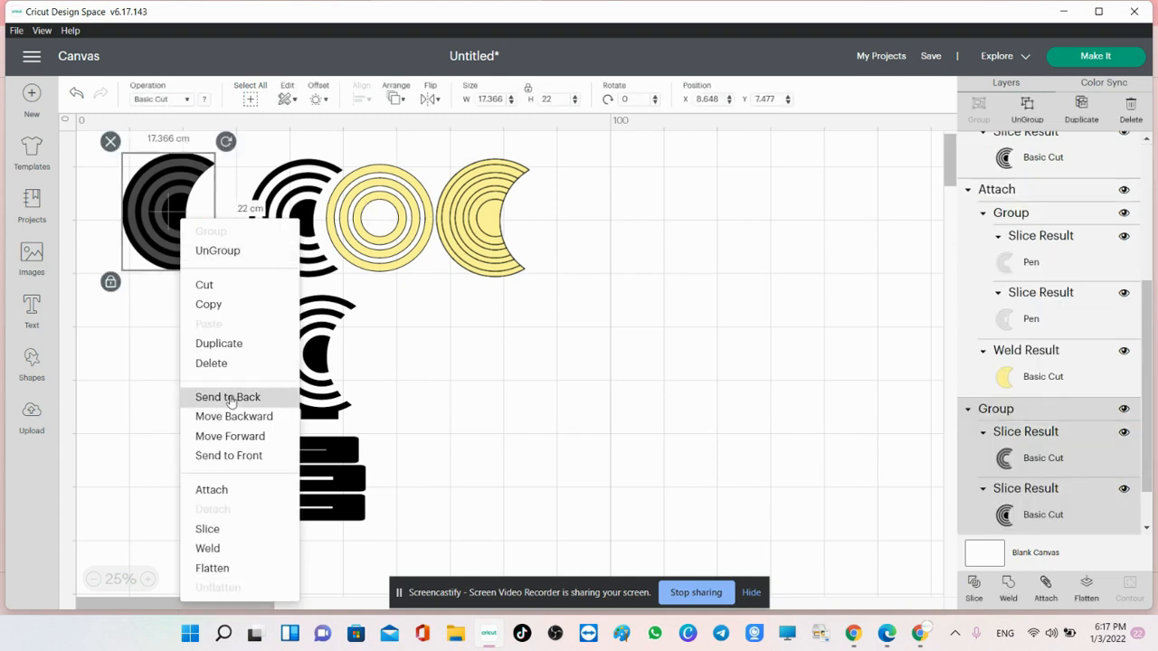
pyautogui.click(240, 344)
pyautogui.moveTo(168, 221); pyautogui.dragTo(638, 242)
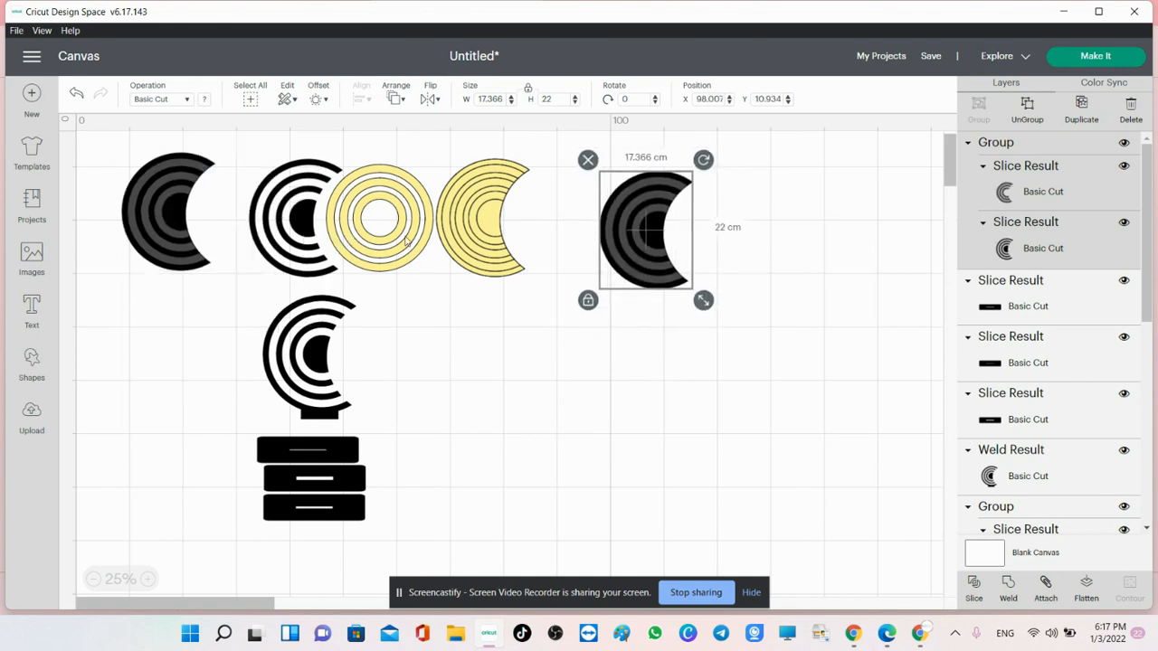
pyautogui.moveTo(407, 240)
pyautogui.mouseDown()
pyautogui.moveTo(690, 239)
pyautogui.moveTo(404, 240)
pyautogui.mouseUp()
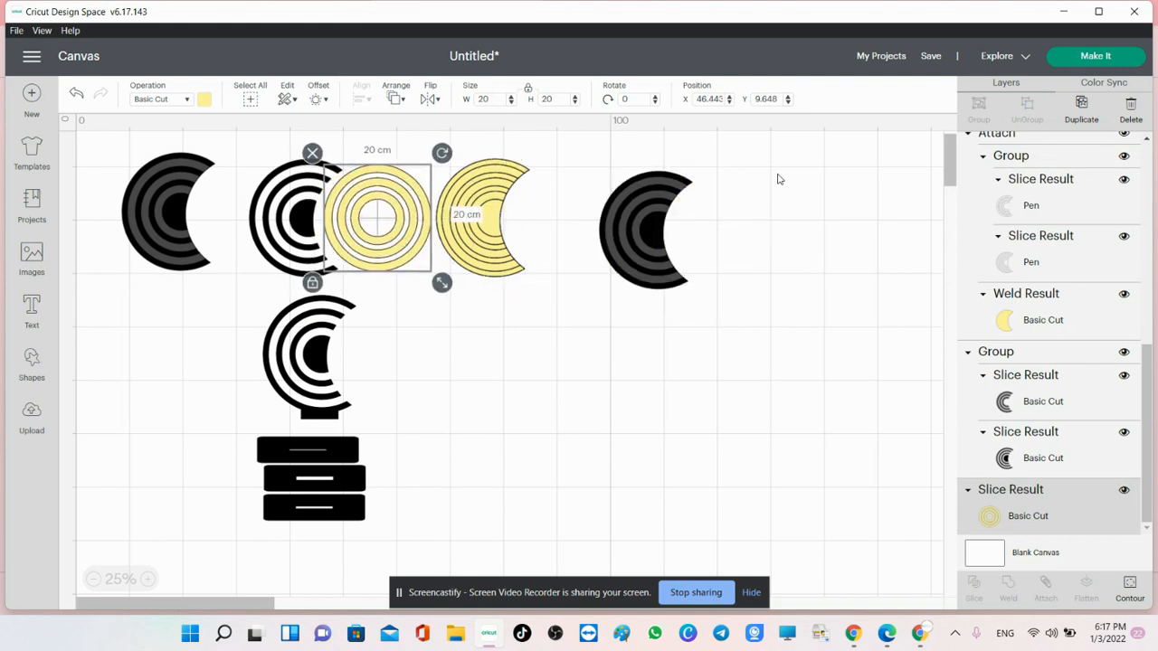
# Step: Add a narrow downward-pointing triangle beside the copied black-and-grey crescent and rotate it 180 degrees
pyautogui.click(622, 279)
pyautogui.click(148, 579)
pyautogui.click(147, 579)
pyautogui.click(147, 579)
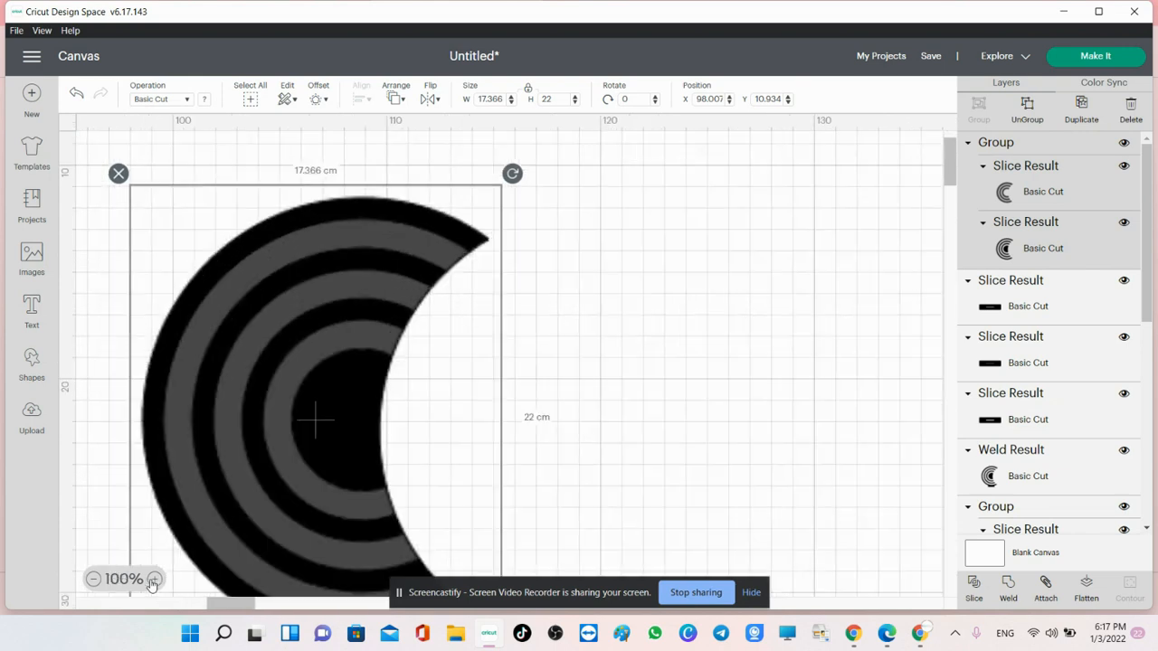
pyautogui.click(148, 579)
pyautogui.click(669, 342)
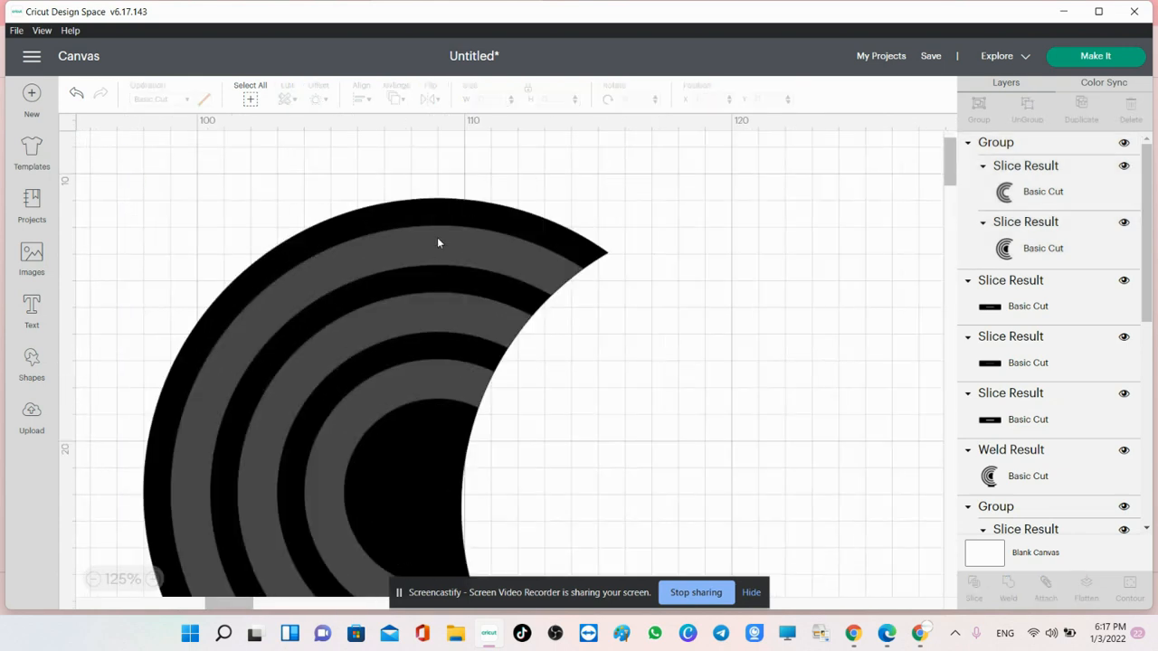
pyautogui.click(32, 366)
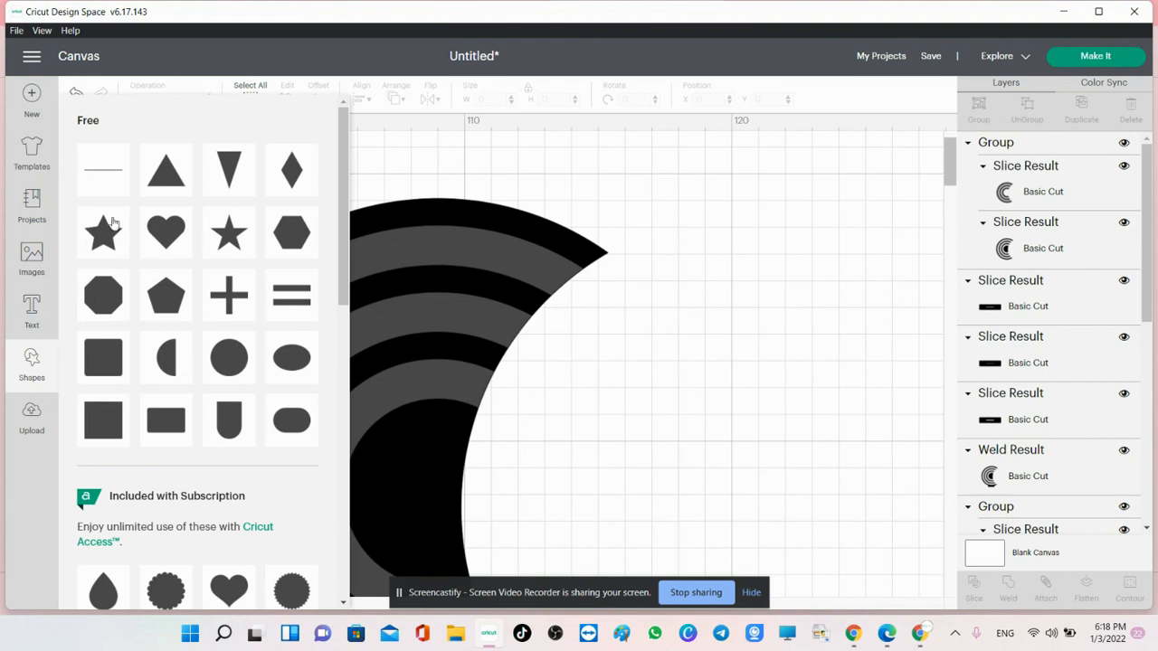
pyautogui.click(230, 167)
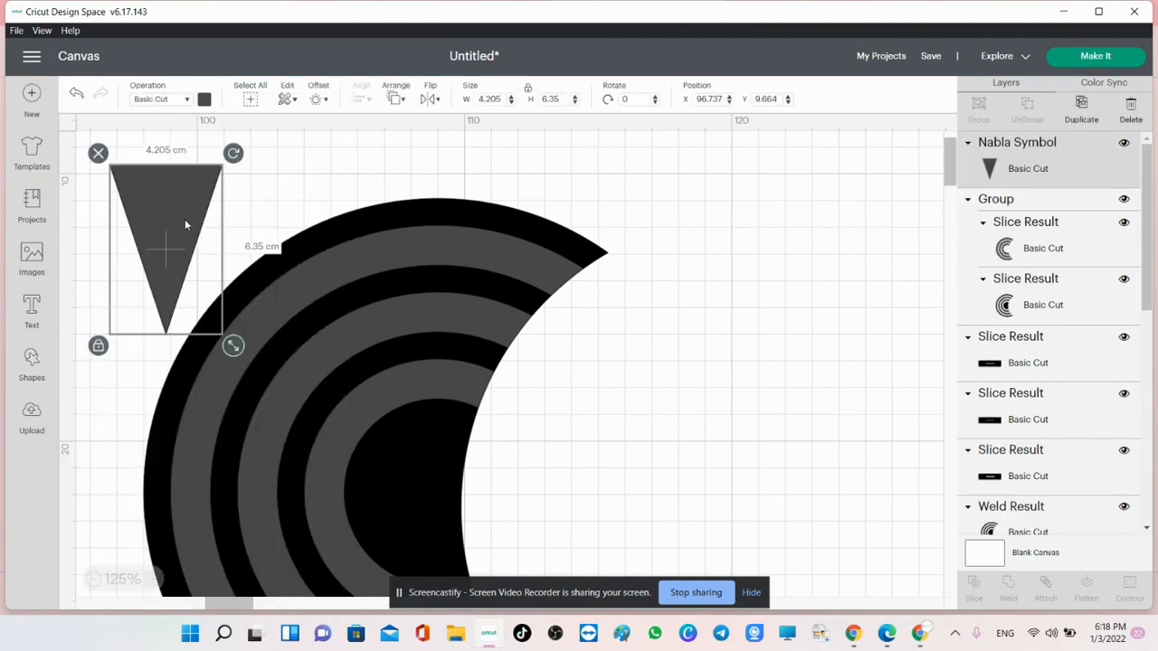
pyautogui.moveTo(185, 219); pyautogui.dragTo(717, 311)
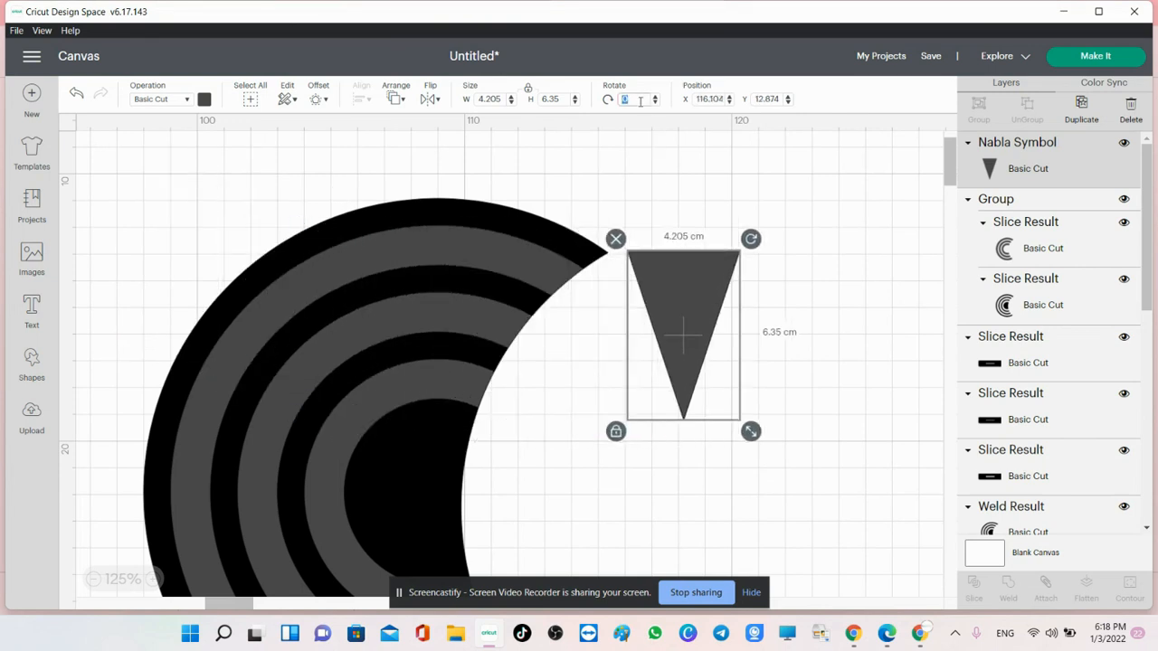
pyautogui.press('Return')
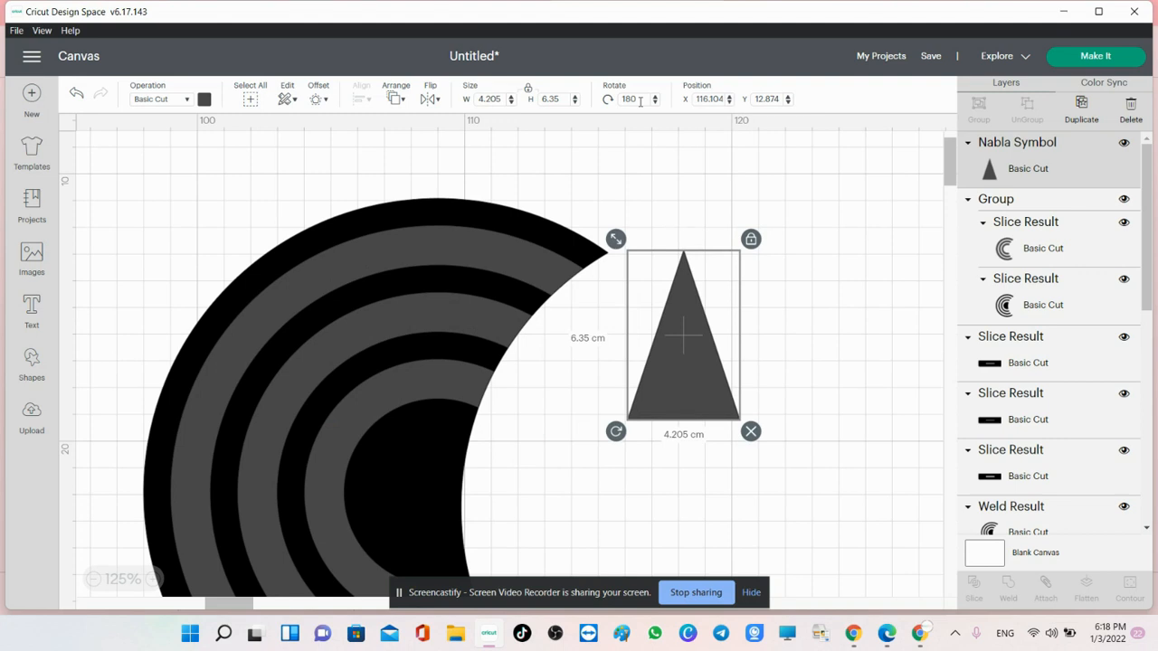
# Step: Place the triangle over the crescent's upper rings, narrow it to about 3.5 by 8.5 cm, and tilt it to about 174 degrees
pyautogui.moveTo(689, 366); pyautogui.dragTo(445, 389)
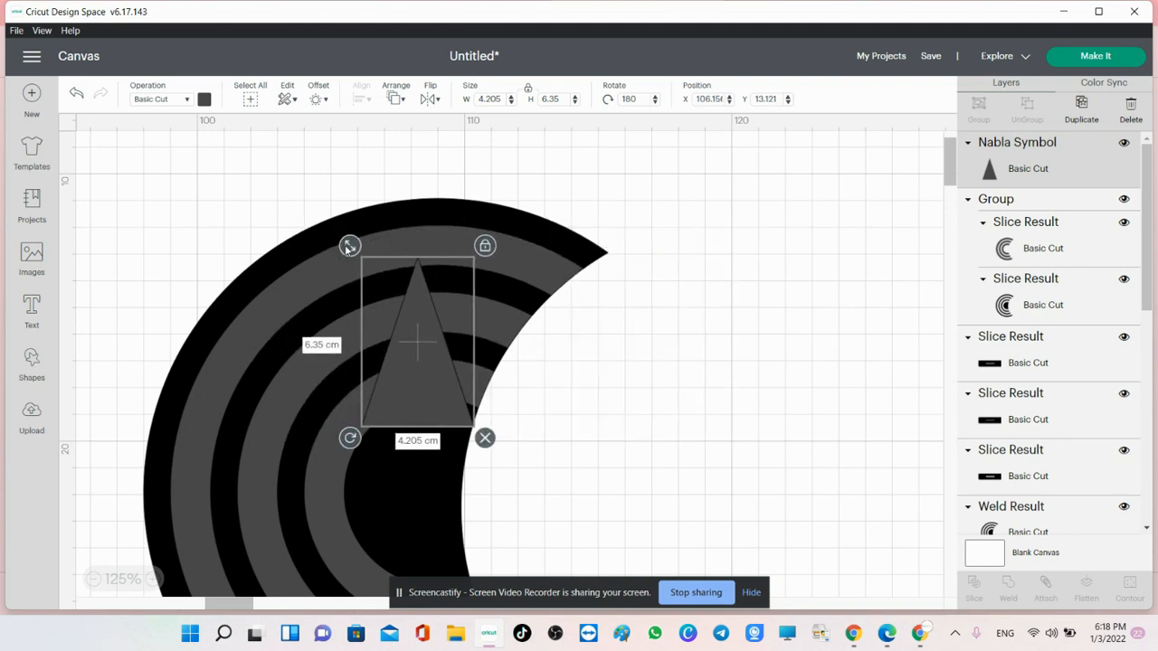
pyautogui.moveTo(349, 248); pyautogui.dragTo(312, 190)
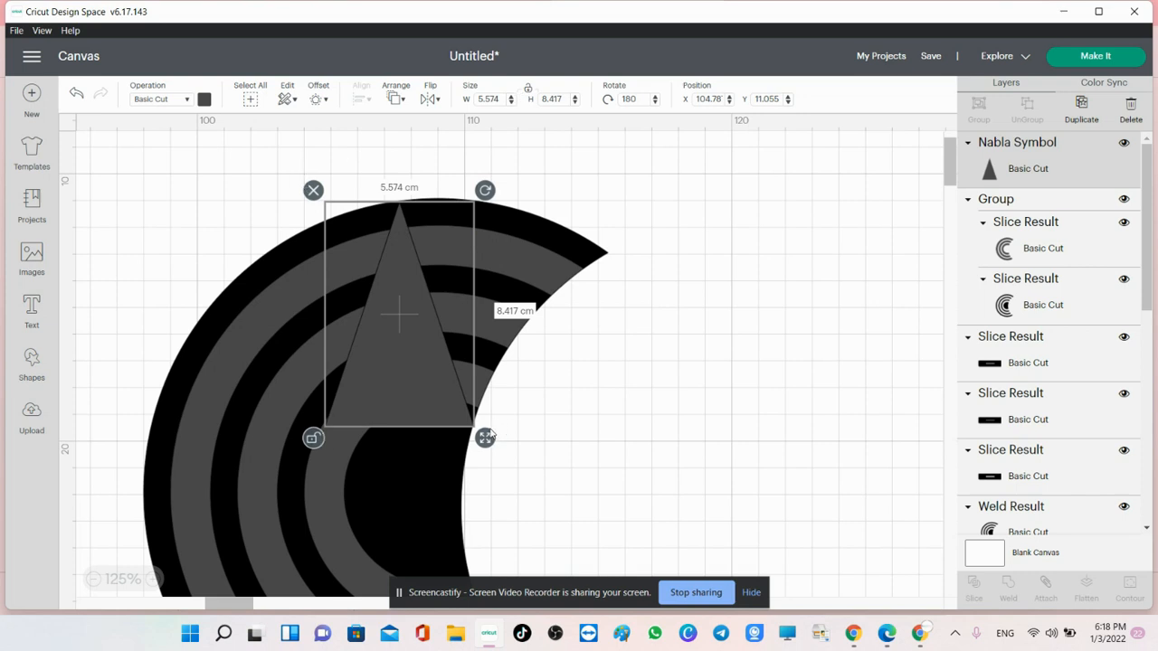
pyautogui.moveTo(487, 436); pyautogui.dragTo(434, 411)
pyautogui.moveTo(479, 189); pyautogui.dragTo(462, 187)
pyautogui.moveTo(418, 342); pyautogui.dragTo(409, 343)
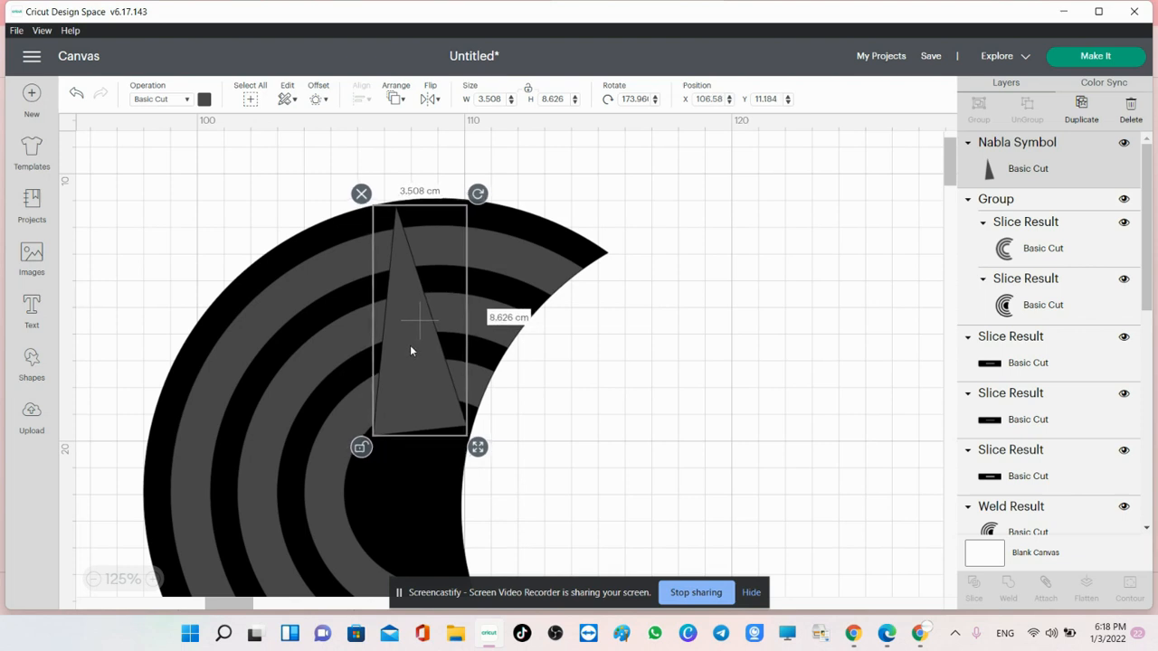
# Step: Duplicate the tilted triangle and move the copy upward over the first one
pyautogui.rightClick(418, 355)
pyautogui.click(480, 299)
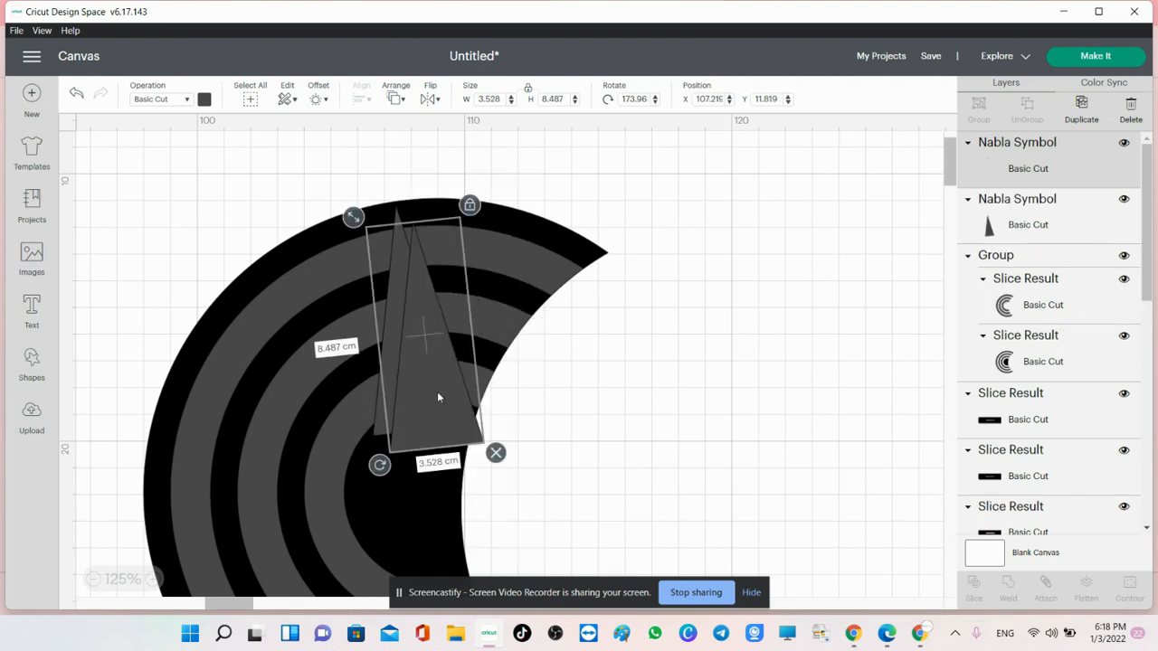
pyautogui.moveTo(436, 396); pyautogui.dragTo(409, 325)
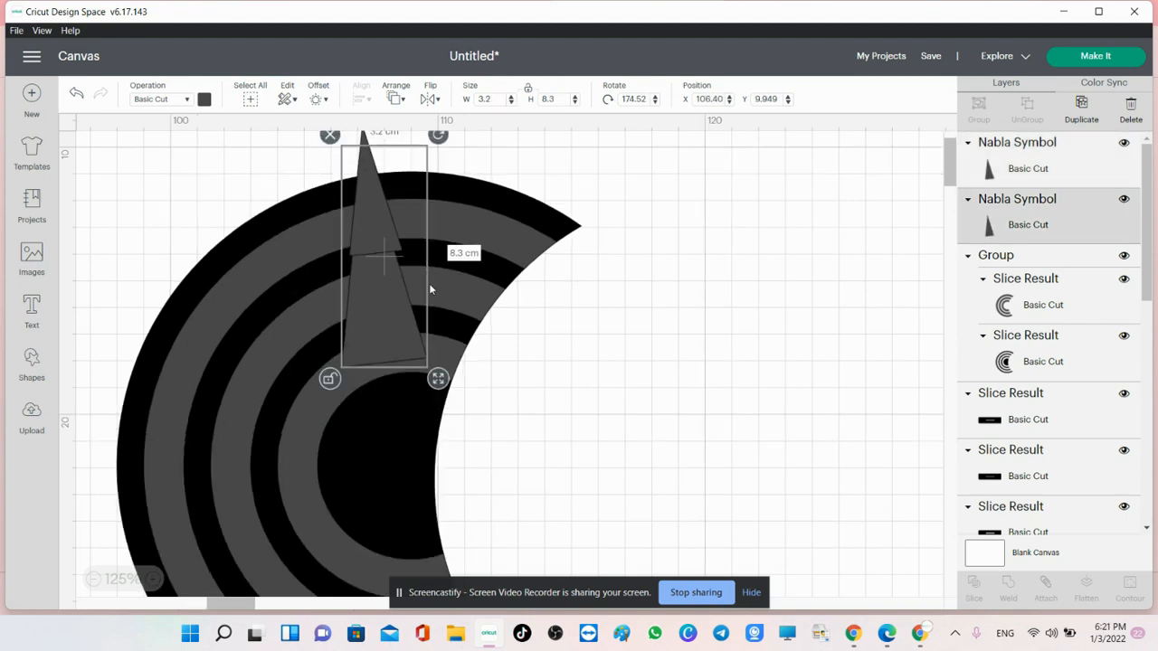
# Step: Shift the second triangle up so it overlaps the first one, and narrow it to 2.9 cm
pyautogui.moveTo(392, 330); pyautogui.dragTo(393, 308)
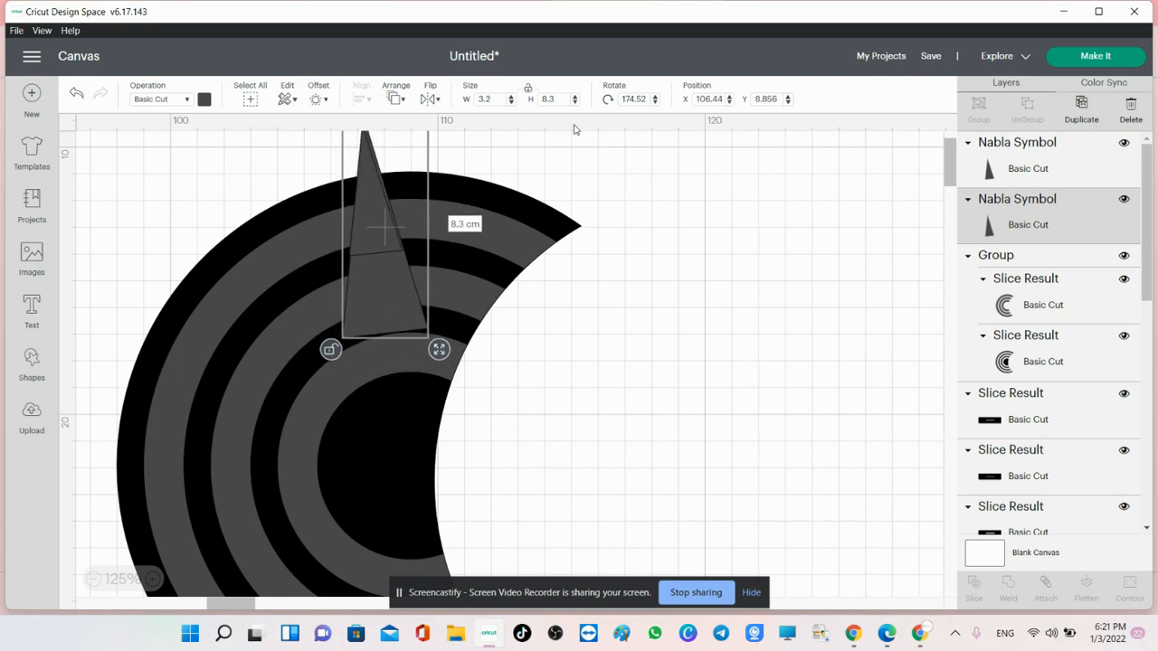
pyautogui.click(510, 102)
pyautogui.click(510, 103)
pyautogui.click(510, 102)
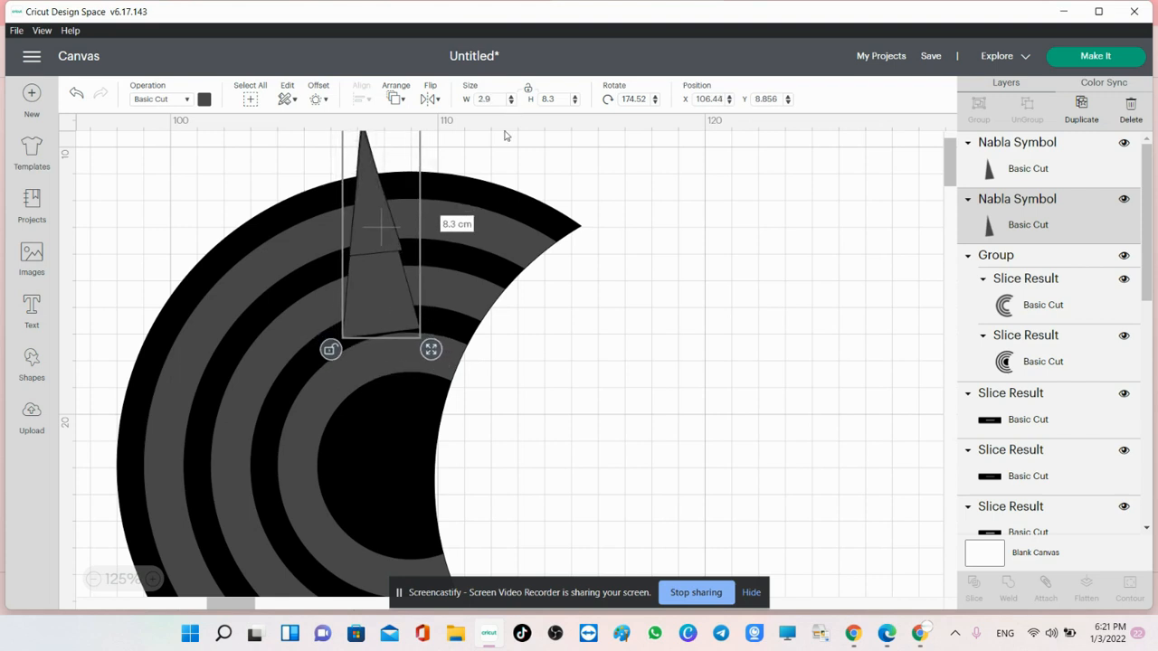
# Step: Duplicate the tilted triangle, place the copy lower over the inner rings, and set its width to 3.2 cm
pyautogui.moveTo(384, 325); pyautogui.dragTo(378, 354)
pyautogui.rightClick(383, 309)
pyautogui.click(432, 244)
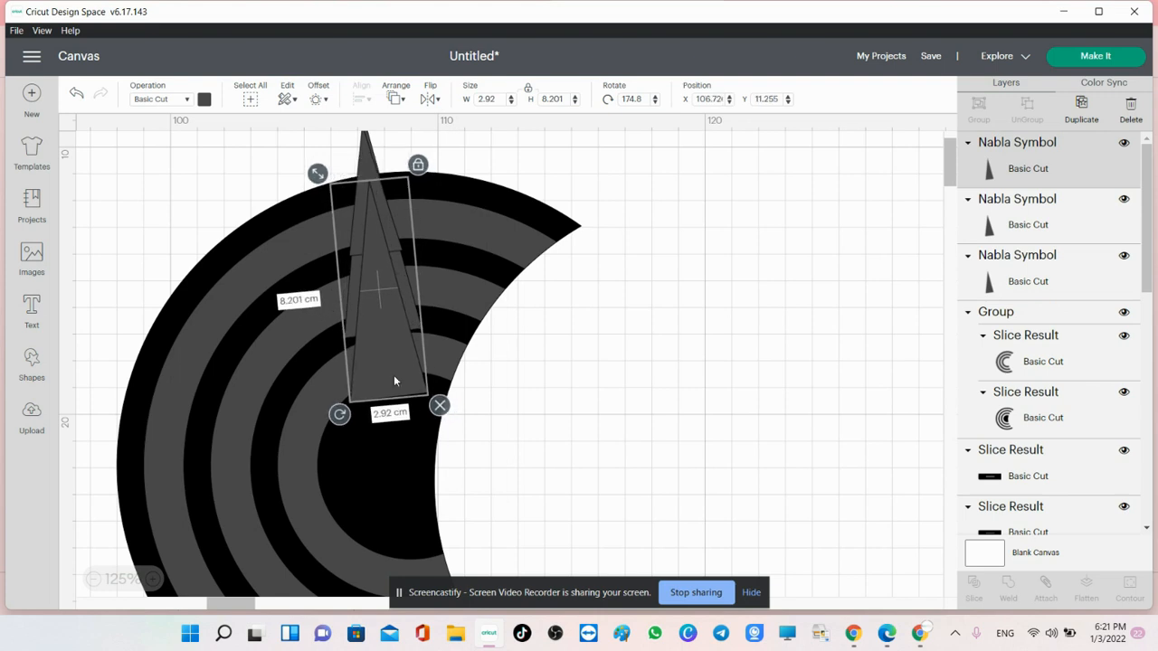
pyautogui.click(510, 97)
pyautogui.click(510, 96)
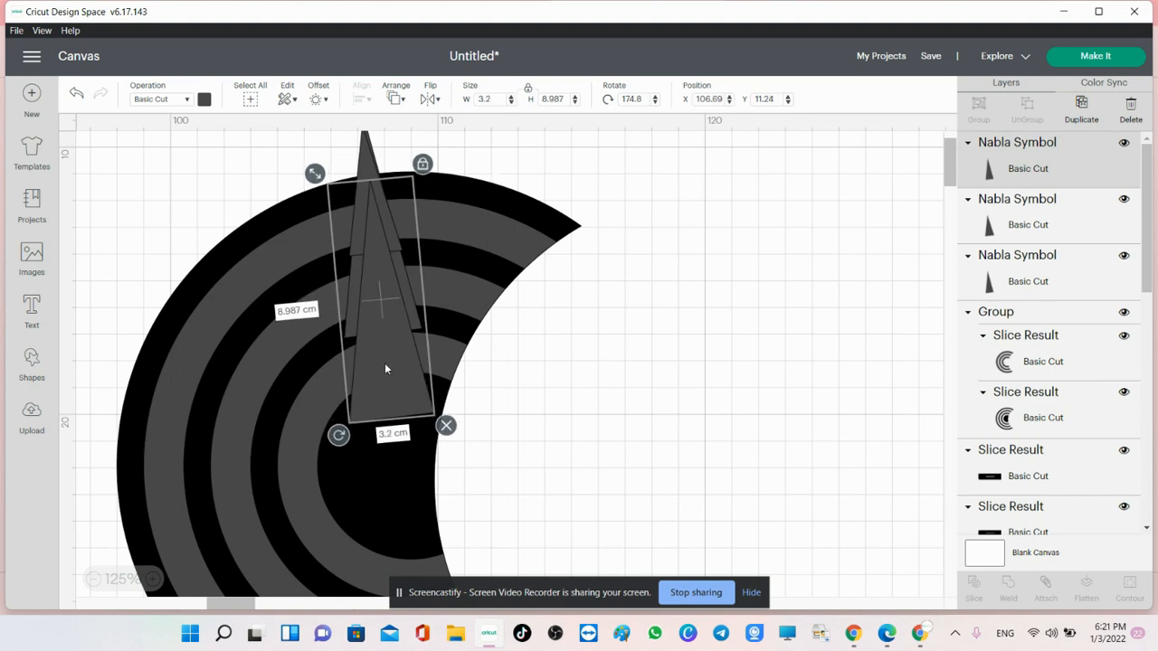
pyautogui.moveTo(384, 368); pyautogui.dragTo(384, 350)
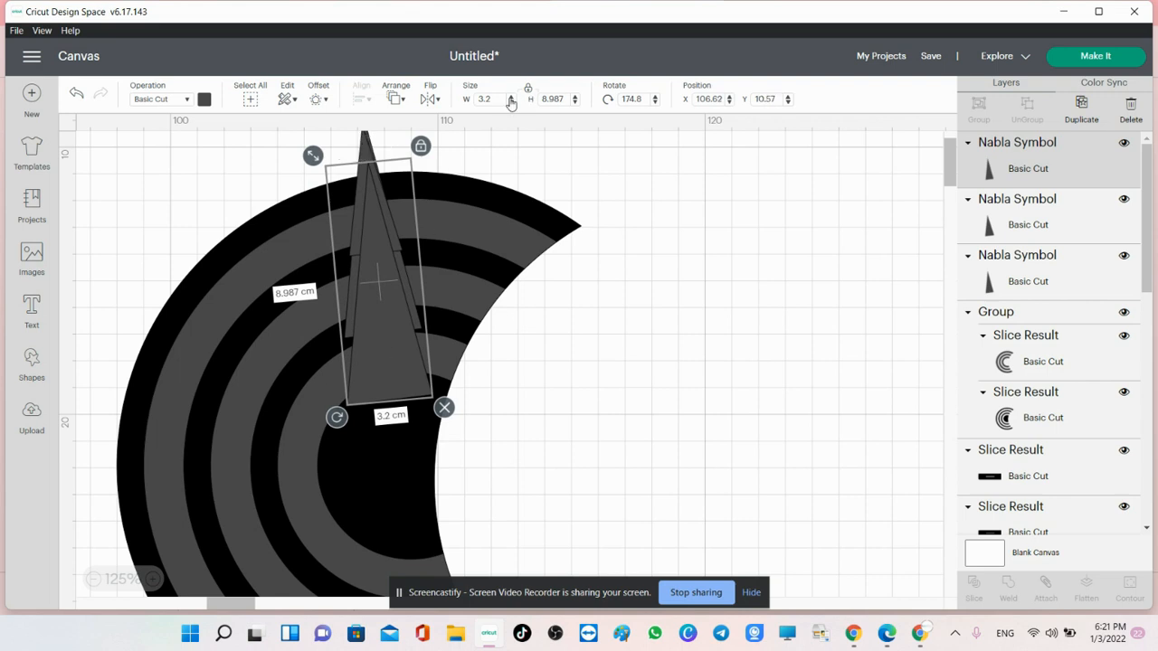
# Step: Enlarge the lowest triangle to 3.6 cm wide and shift it up to line up with the two triangles above
pyautogui.click(511, 95)
pyautogui.click(511, 95)
pyautogui.click(511, 95)
pyautogui.click(511, 95)
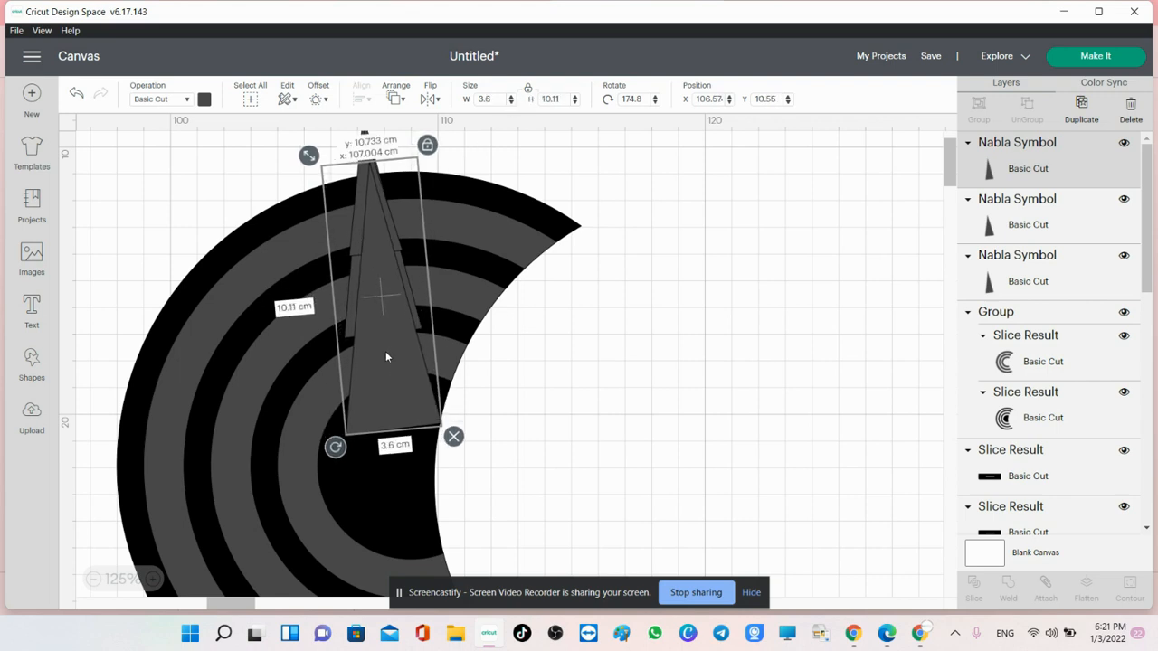
pyautogui.moveTo(386, 356); pyautogui.dragTo(381, 328)
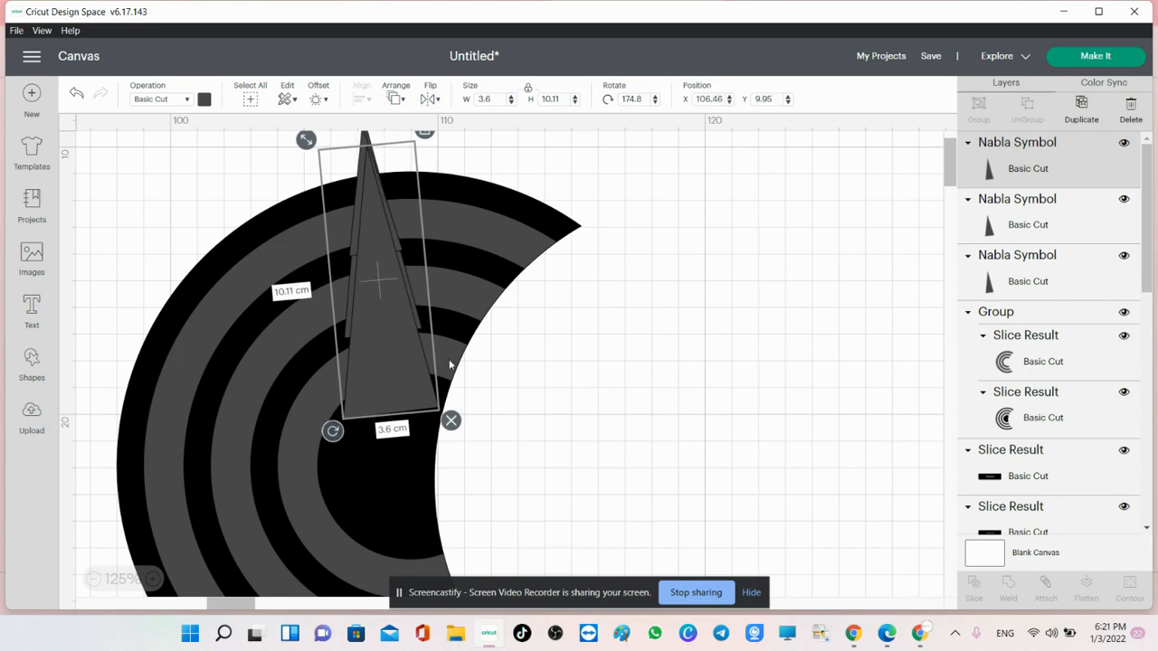
# Step: Weld the three stacked triangles into one shape and slice it with the copied crescent's grey ring layer
pyautogui.keyDown('shift'); pyautogui.click(1040, 229); pyautogui.keyUp('shift')
pyautogui.keyDown('shift'); pyautogui.click(1038, 288); pyautogui.keyUp('shift')
pyautogui.click(1006, 592)
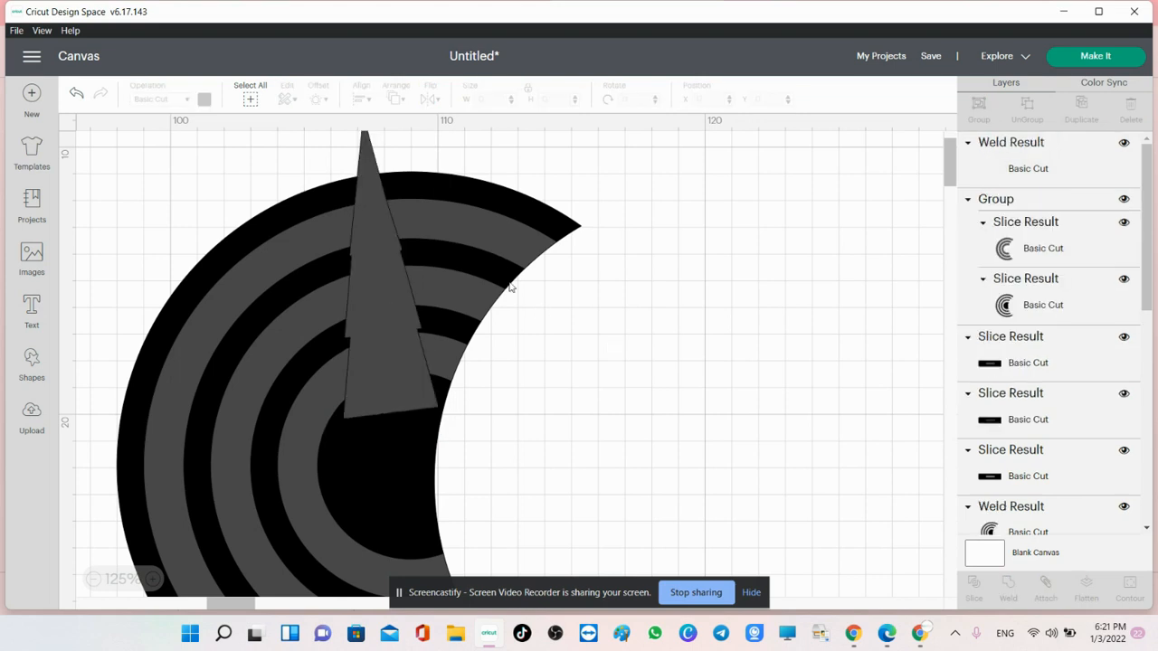
pyautogui.click(1055, 158)
pyautogui.keyDown('shift'); pyautogui.click(1056, 261); pyautogui.keyUp('shift')
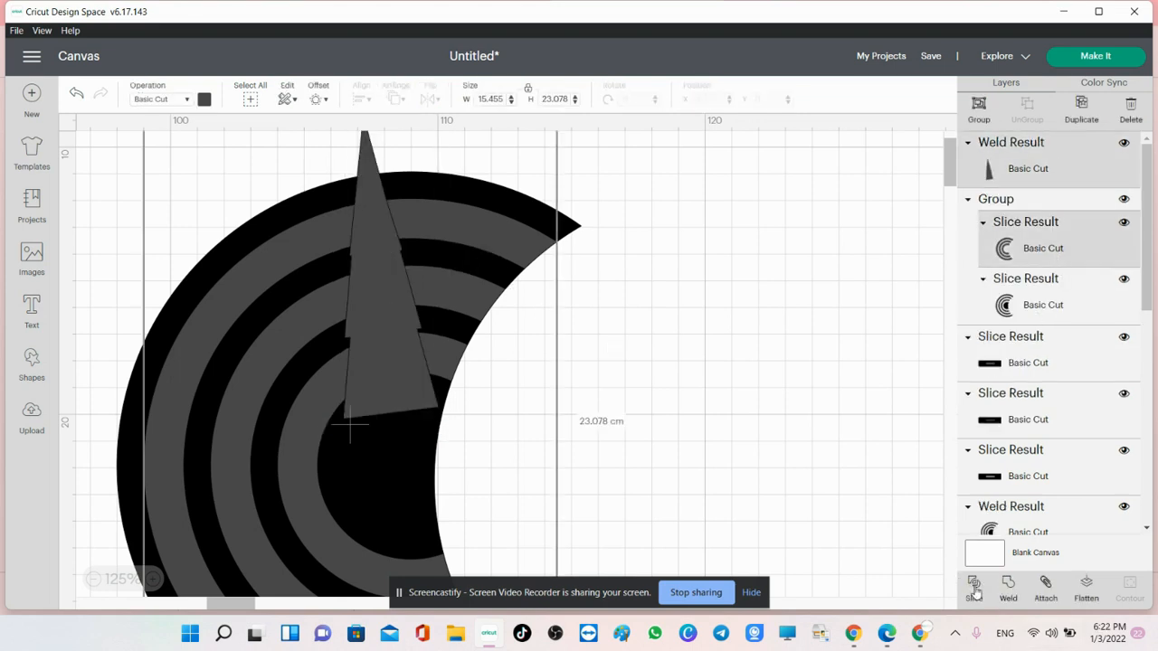
pyautogui.click(974, 592)
# Step: Delete the three loose slice pieces of the triangle tower, leaving cut-outs in the grey rings
pyautogui.click(1016, 170)
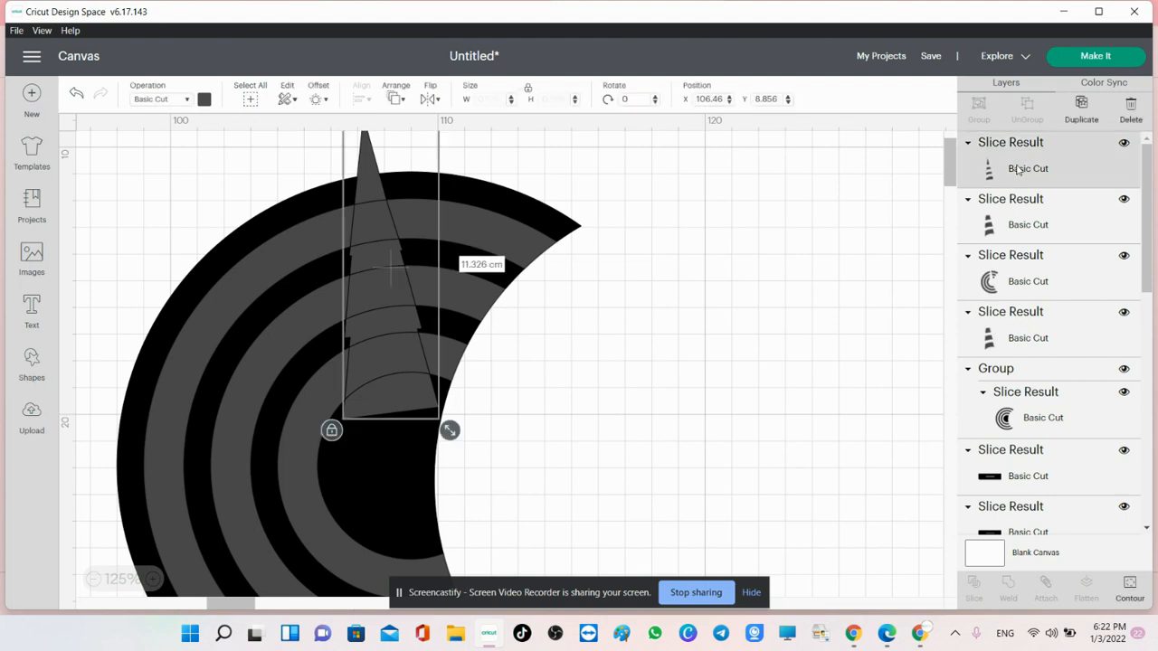
pyautogui.press('Delete')
pyautogui.click(1022, 168)
pyautogui.press('Delete')
pyautogui.click(1026, 231)
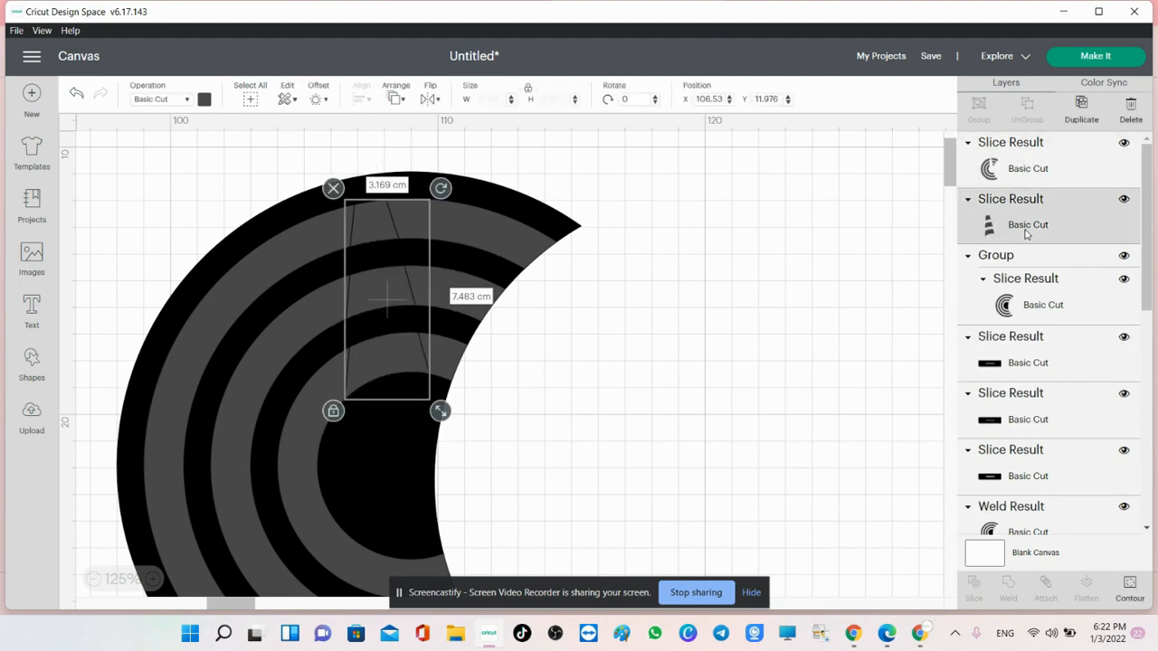
pyautogui.press('Delete')
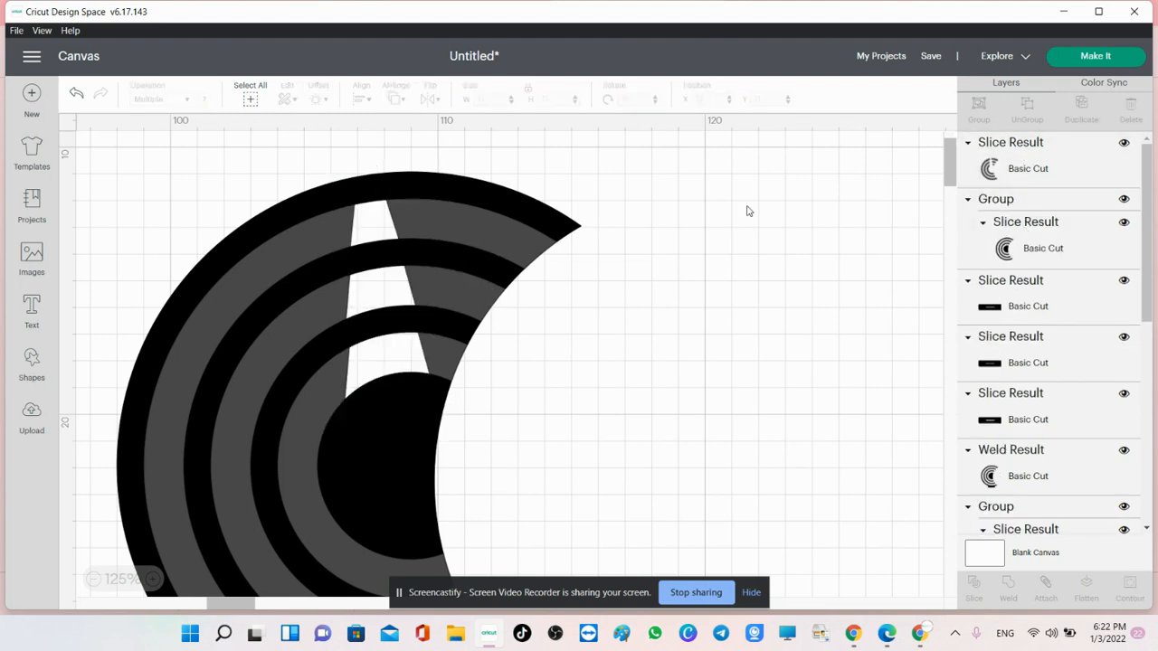
# Step: Weld the cut grey rings and the black ring layer into one solid crescent
pyautogui.moveTo(402, 233); pyautogui.dragTo(409, 223)
pyautogui.click(670, 254)
pyautogui.moveTo(627, 177); pyautogui.dragTo(275, 454)
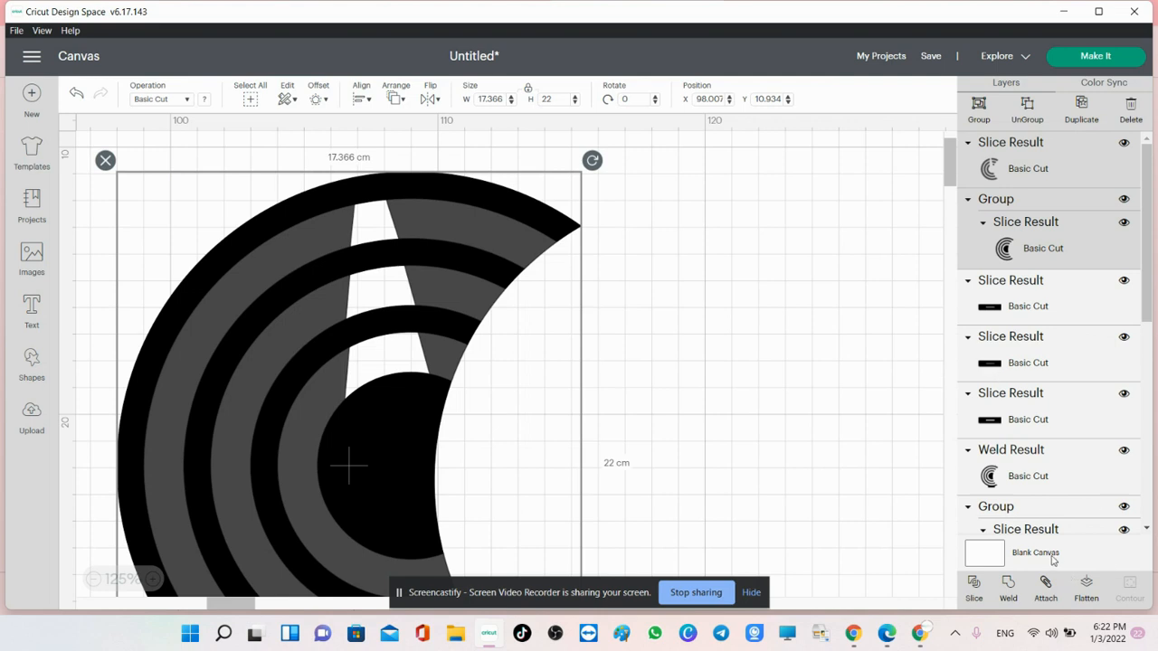
pyautogui.click(1011, 593)
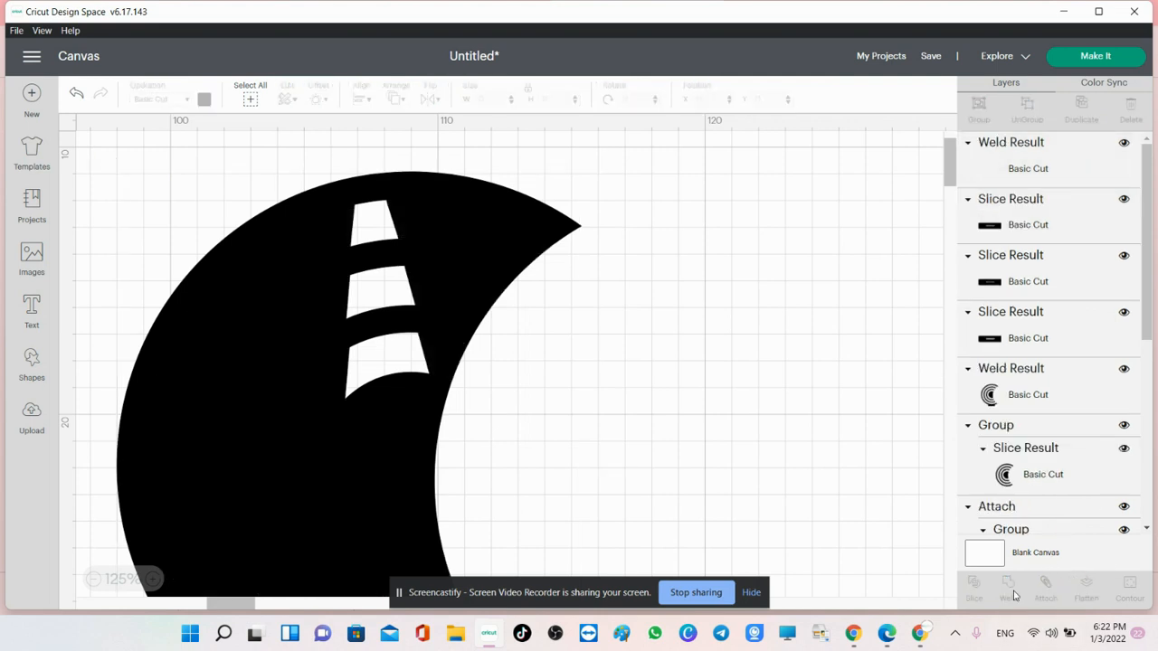
# Step: Check the welded crescent's contours without hiding any, and recolor the crescent light yellow
pyautogui.click(260, 498)
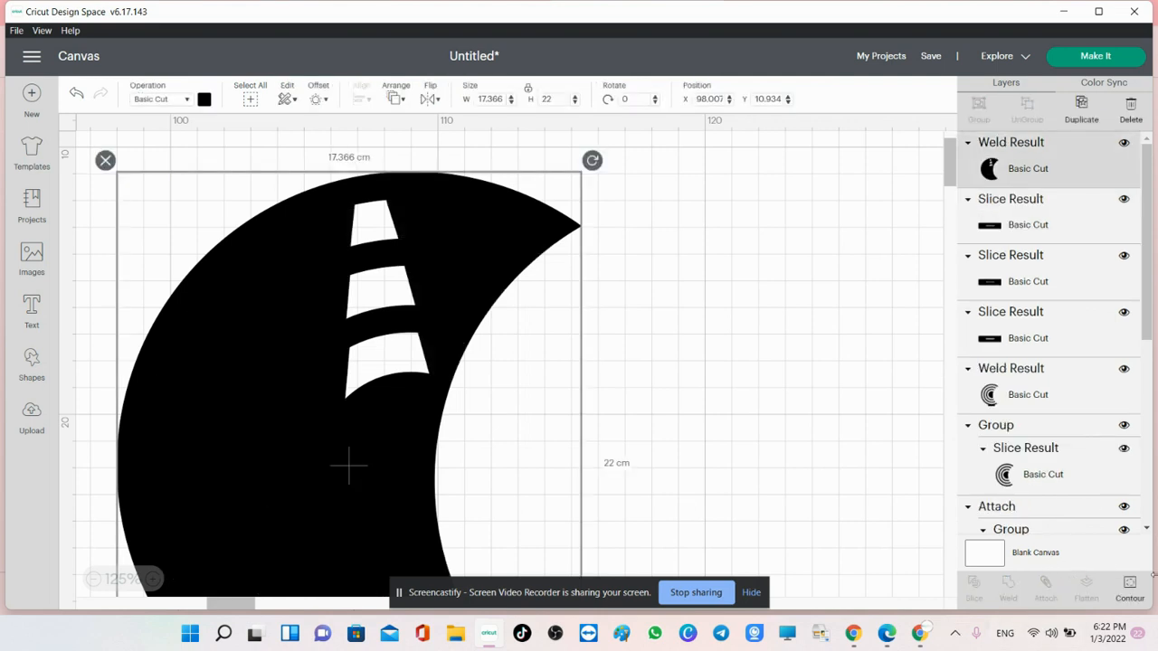
pyautogui.click(1129, 586)
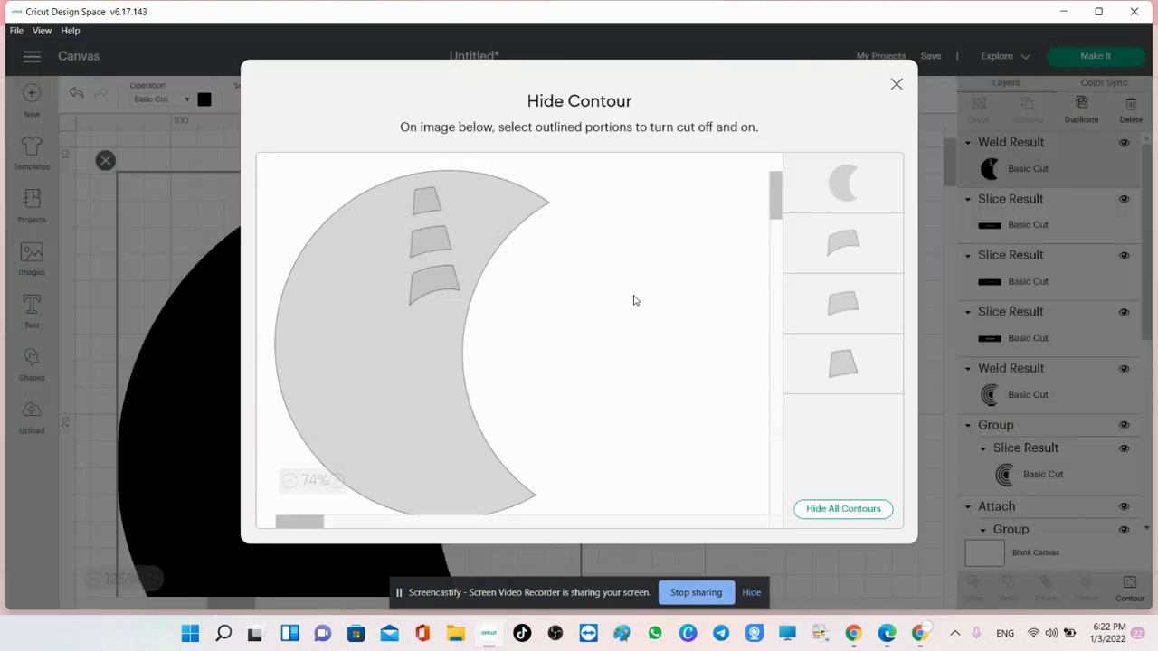
pyautogui.click(896, 84)
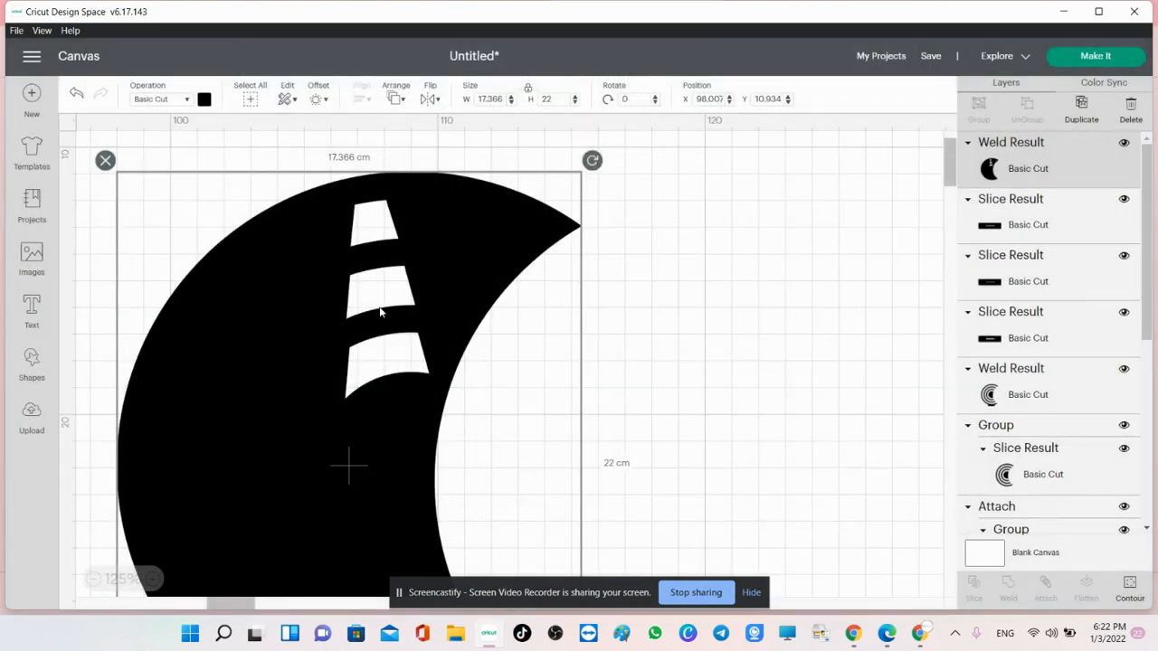
pyautogui.click(205, 98)
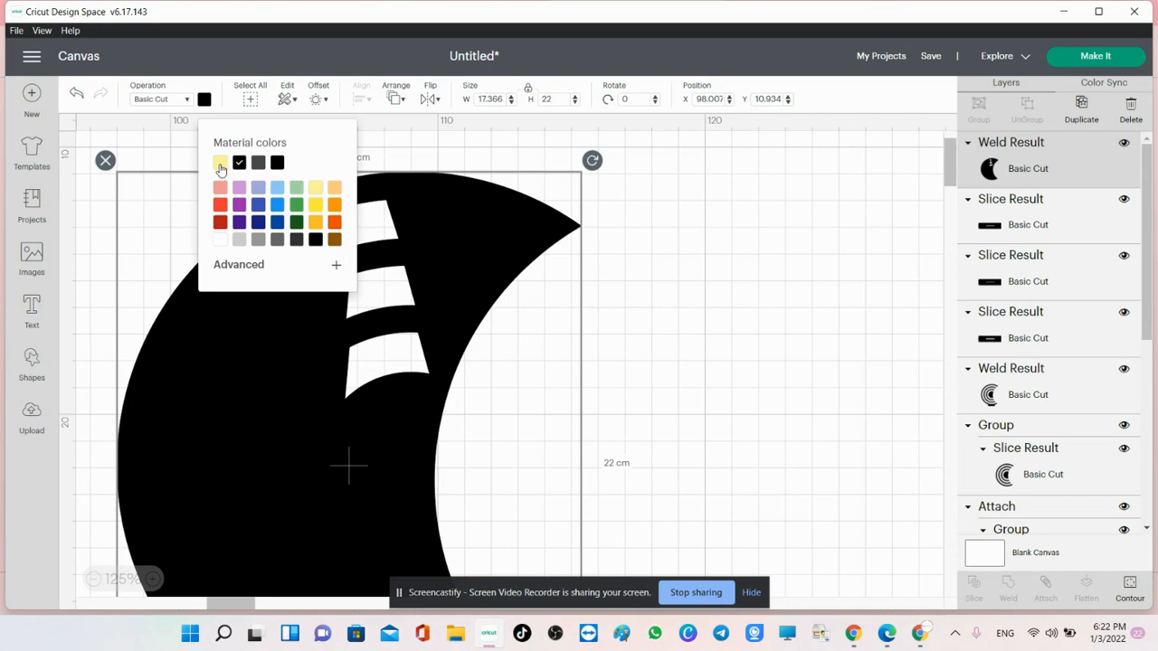
pyautogui.click(220, 163)
# Step: Move the yellow cut-out crescent below the row and the lined yellow crescent to the row's far right end
pyautogui.click(93, 579)
pyautogui.click(93, 580)
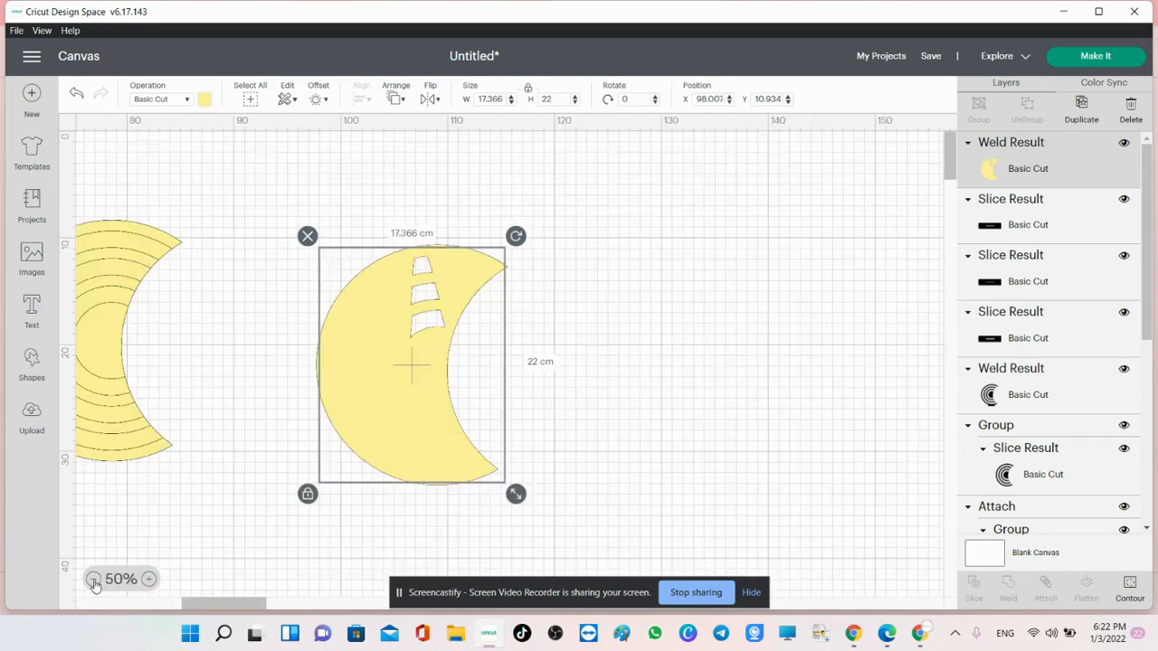
pyautogui.click(93, 580)
pyautogui.moveTo(230, 608); pyautogui.dragTo(163, 613)
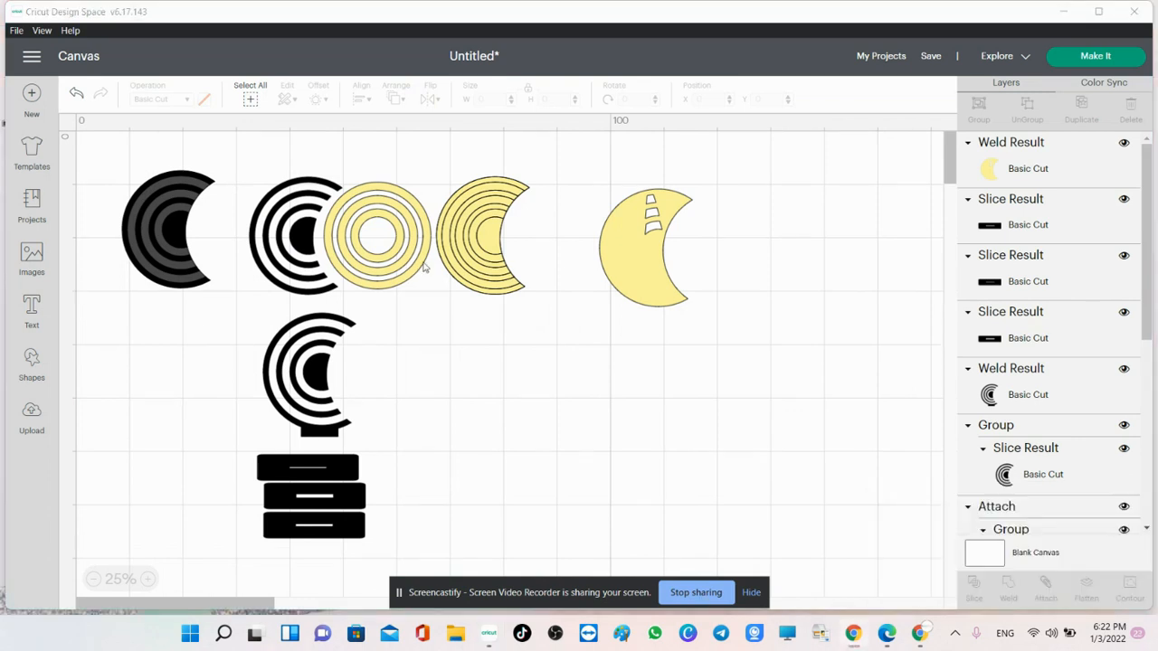
pyautogui.moveTo(622, 264); pyautogui.dragTo(583, 331)
pyautogui.moveTo(470, 256); pyautogui.dragTo(707, 244)
# Step: Move the black ringed crescent beside the lined yellow one, with the tabbed crescent and three slotted rectangles beneath it
pyautogui.click(286, 246)
pyautogui.moveTo(286, 246); pyautogui.dragTo(619, 226)
pyautogui.moveTo(279, 387); pyautogui.dragTo(602, 369)
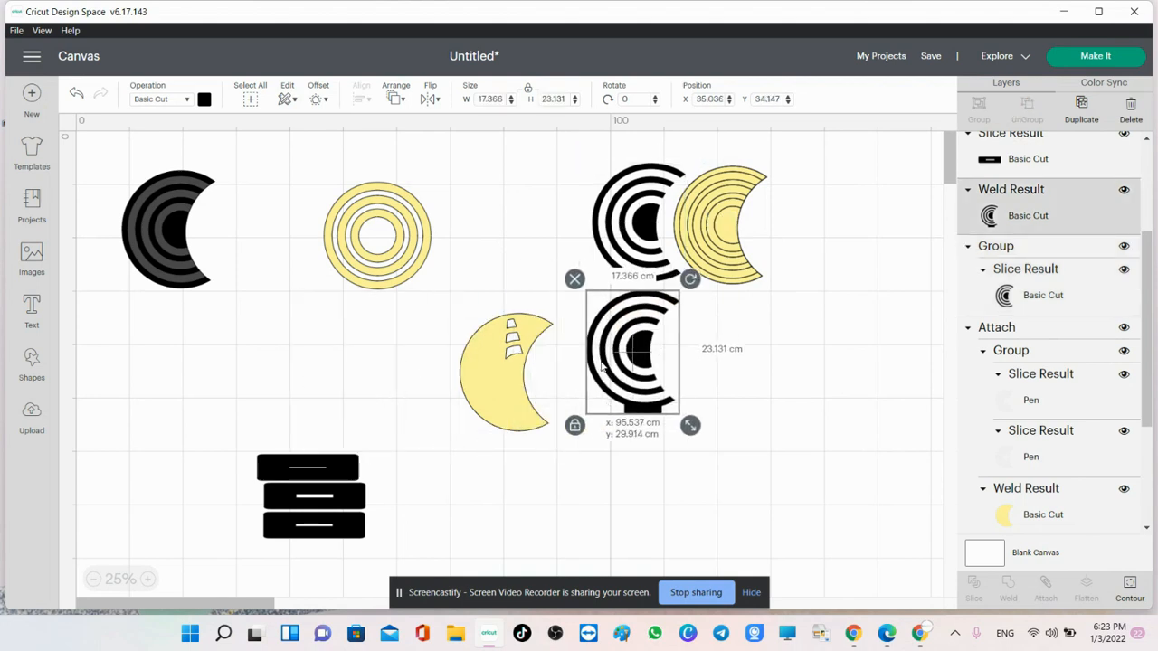
pyautogui.click(303, 523)
pyautogui.moveTo(303, 522); pyautogui.dragTo(635, 488)
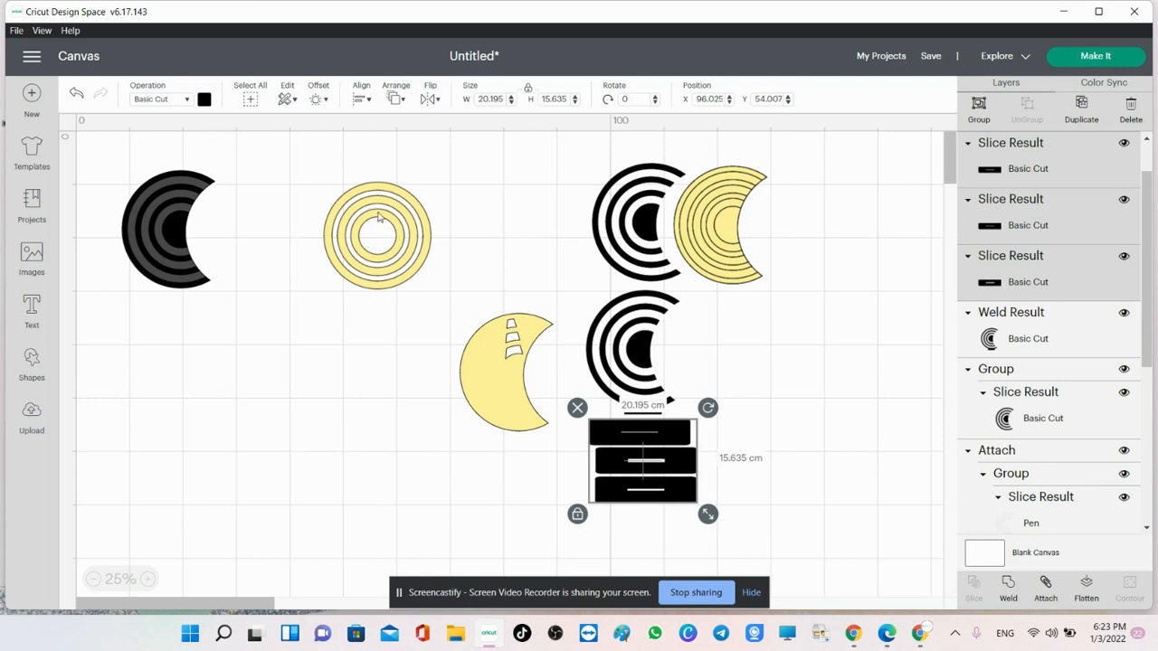
# Step: Line up the yellow rings and the yellow cut-out crescent in the top row, and hide the black-and-grey crescent group
pyautogui.moveTo(378, 233); pyautogui.dragTo(531, 217)
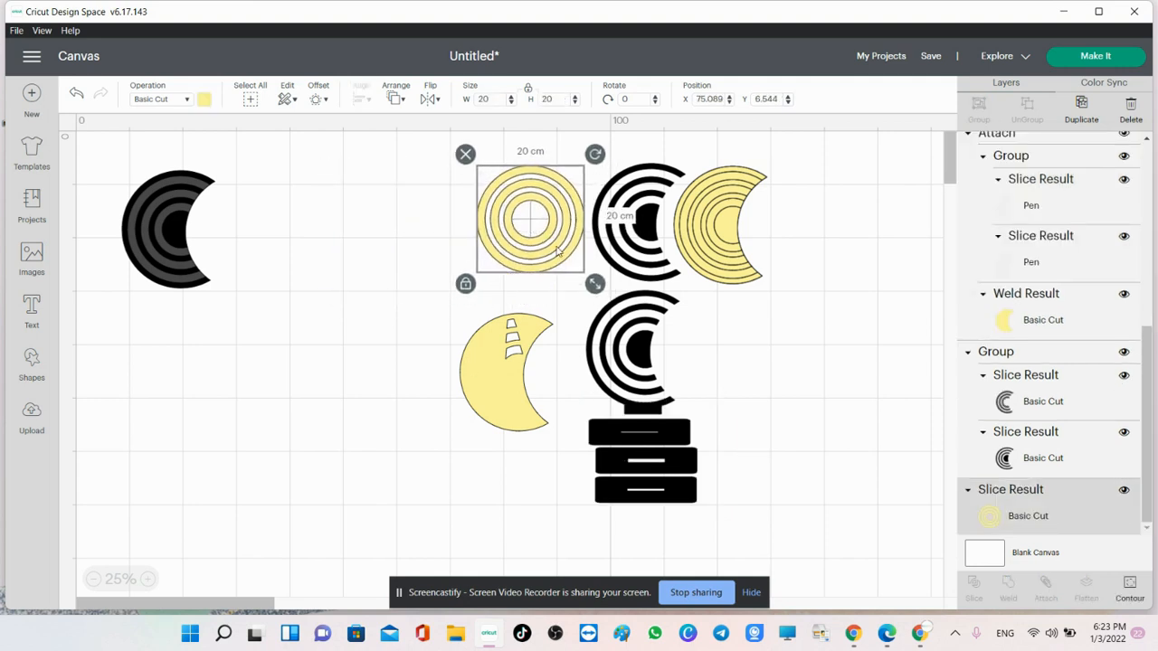
pyautogui.moveTo(468, 415); pyautogui.dragTo(410, 239)
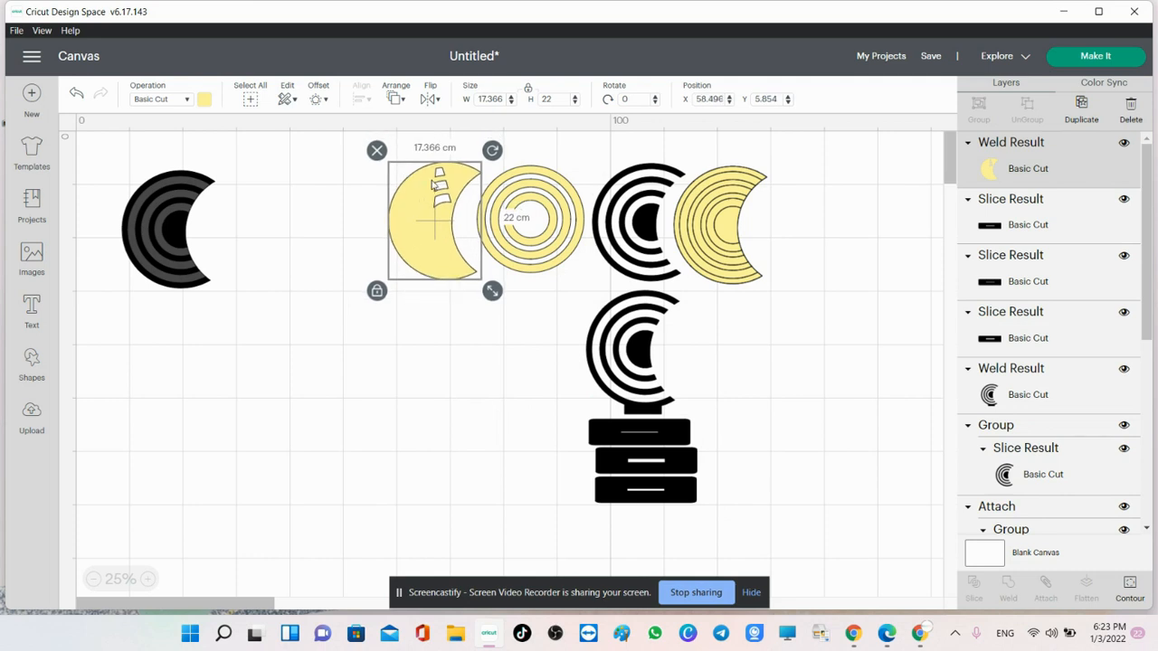
pyautogui.click(200, 199)
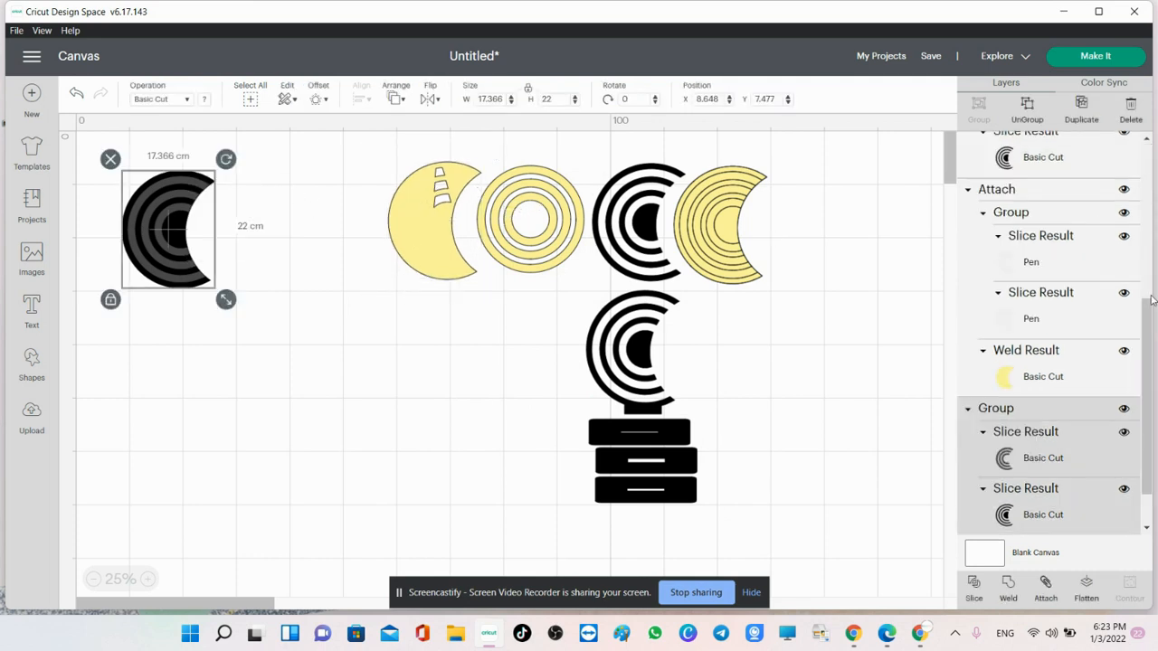
pyautogui.click(1123, 408)
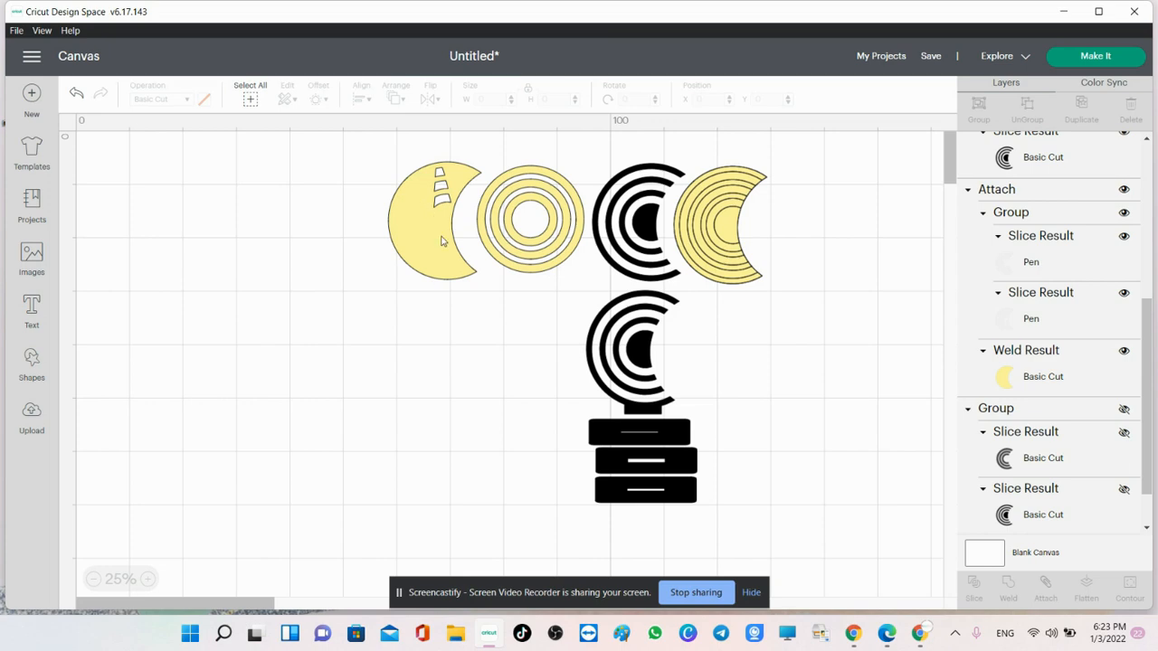
pyautogui.moveTo(356, 168); pyautogui.dragTo(516, 314)
pyautogui.click(500, 357)
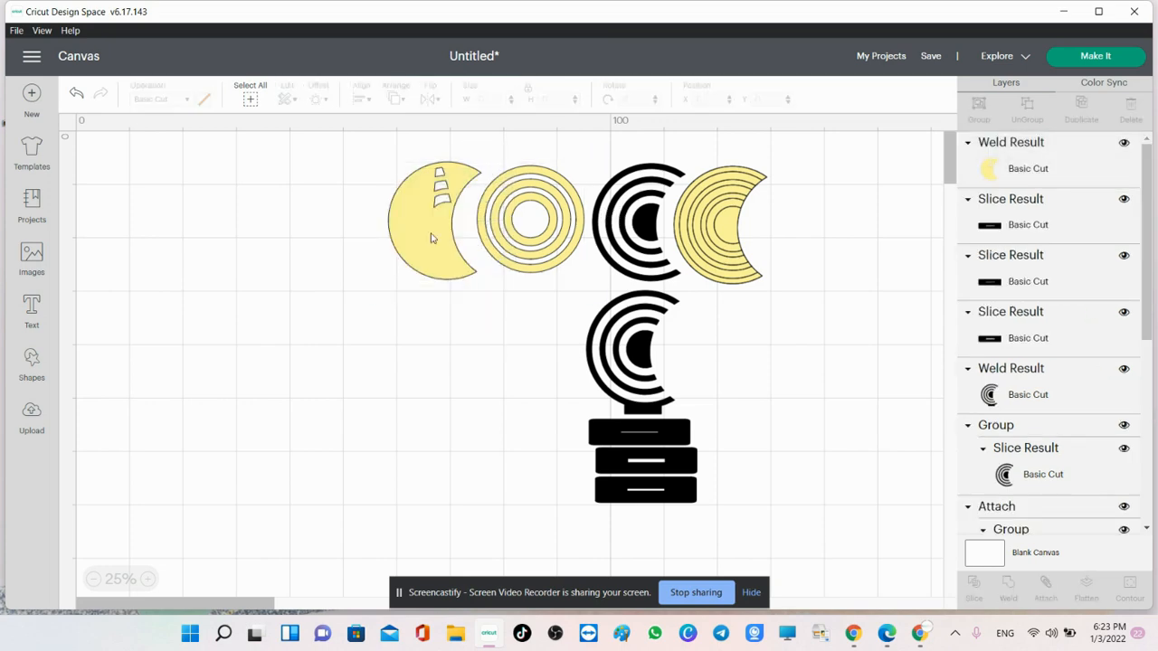
pyautogui.rightClick(431, 235)
pyautogui.click(359, 362)
pyautogui.click(147, 580)
pyautogui.click(146, 580)
pyautogui.scroll(6, 522, 452)
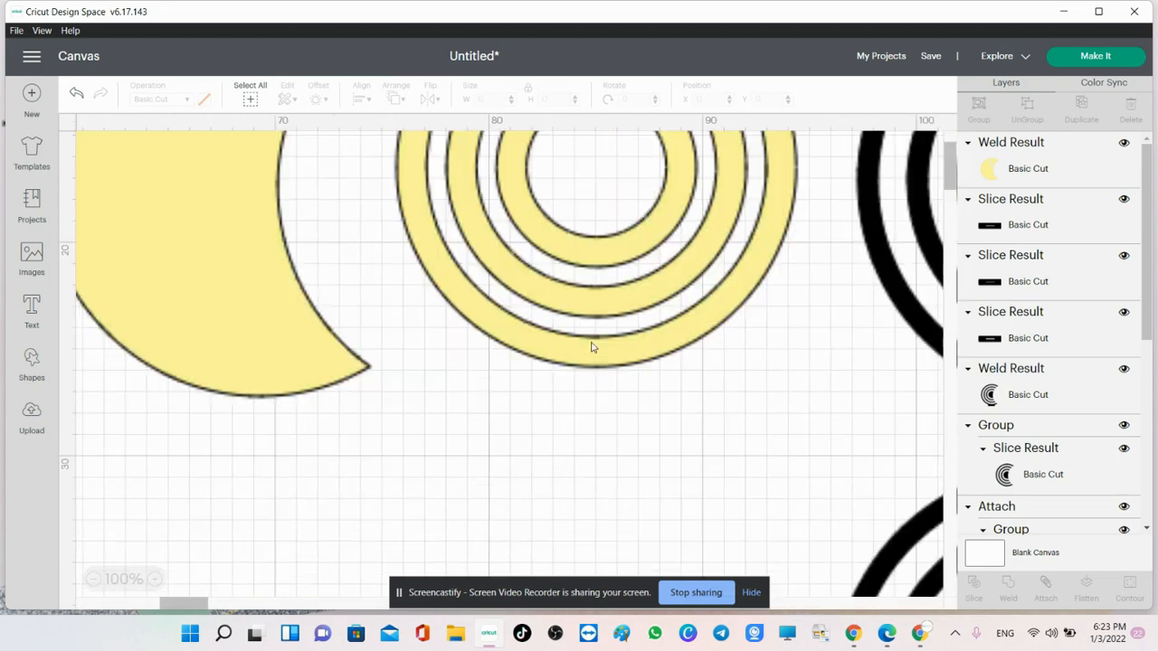
pyautogui.hscroll(-3, 199, 569)
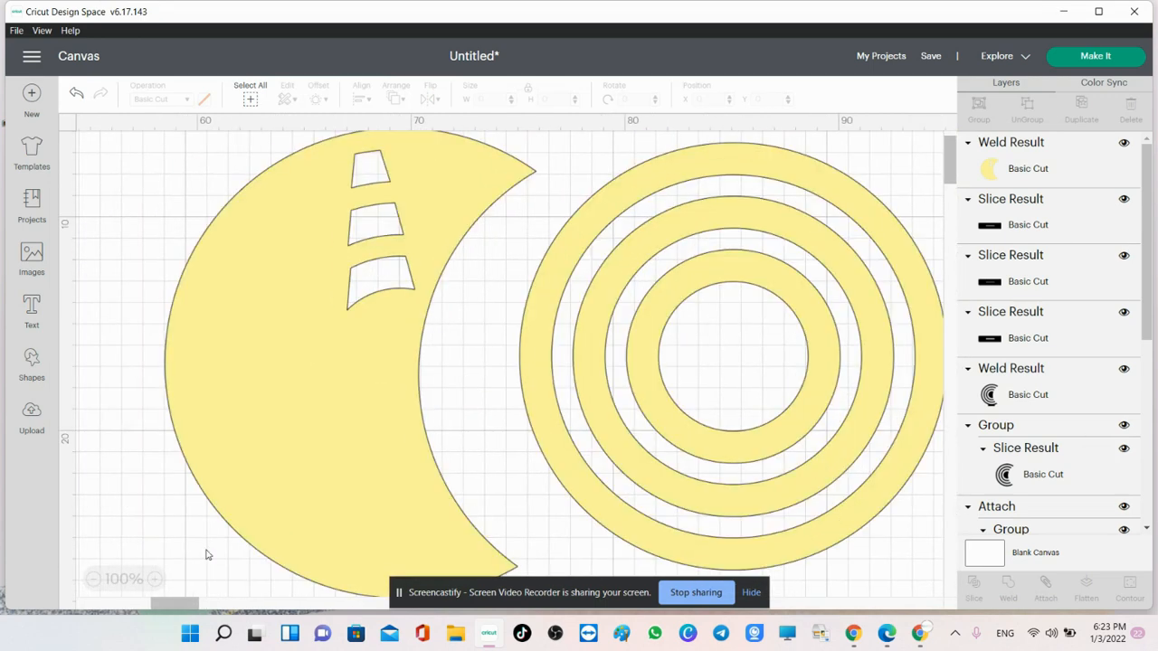
pyautogui.click(94, 579)
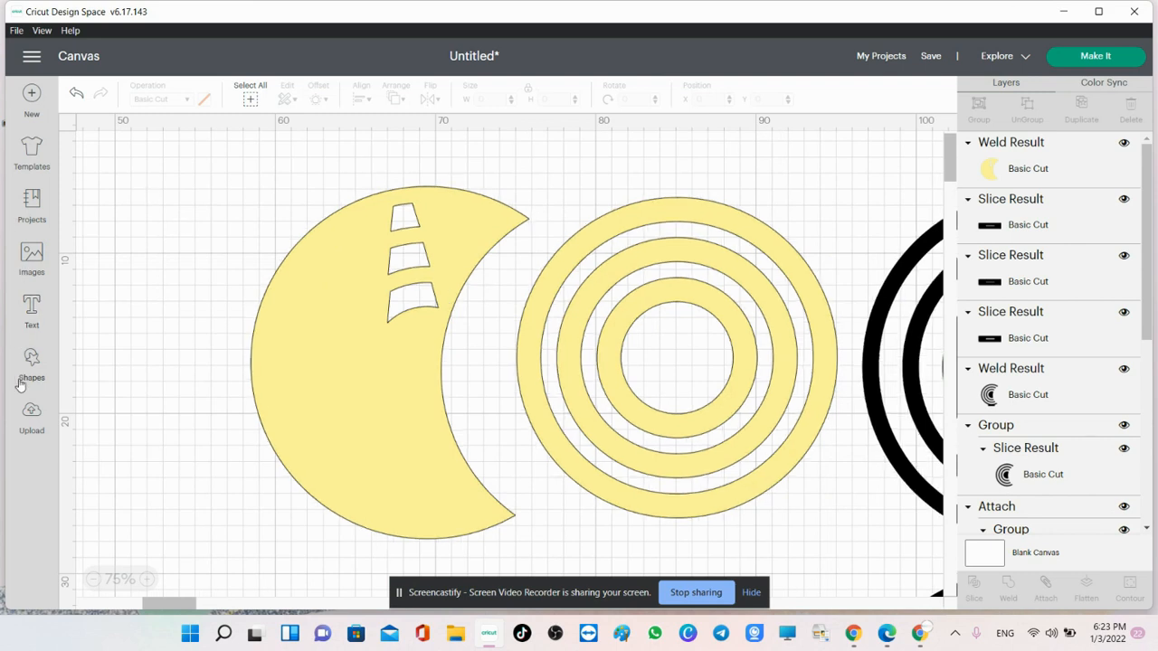
# Step: Search all images for "home sweet home" and add the single-line script version with long flourishes to the canvas
pyautogui.click(36, 255)
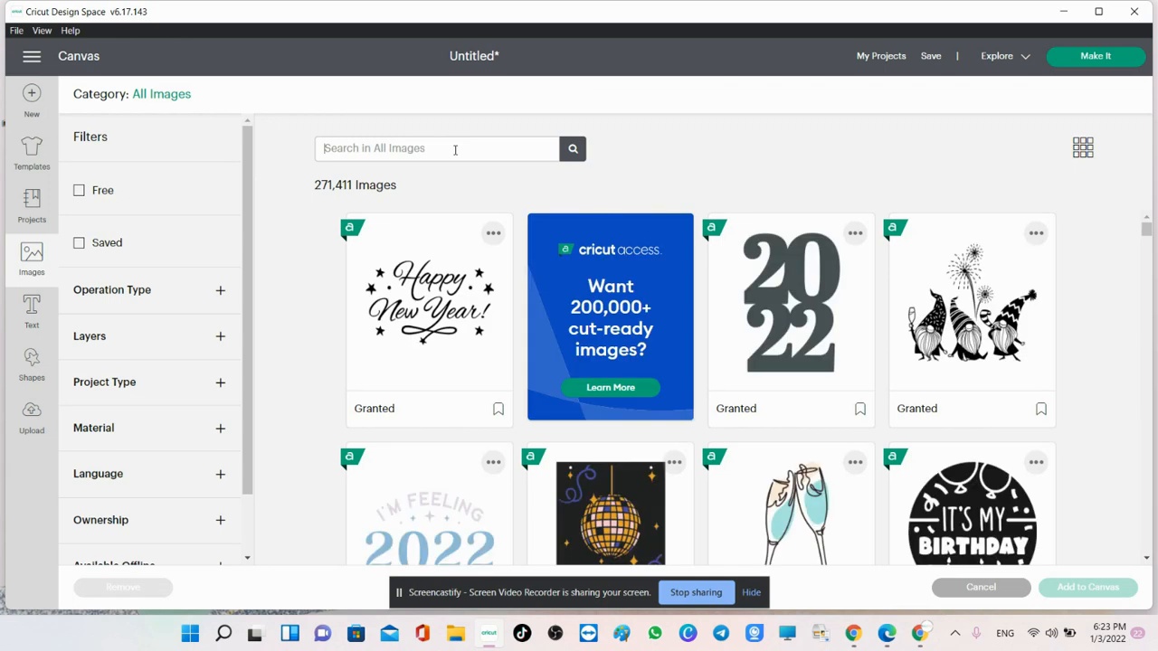
pyautogui.write('home sweet h')
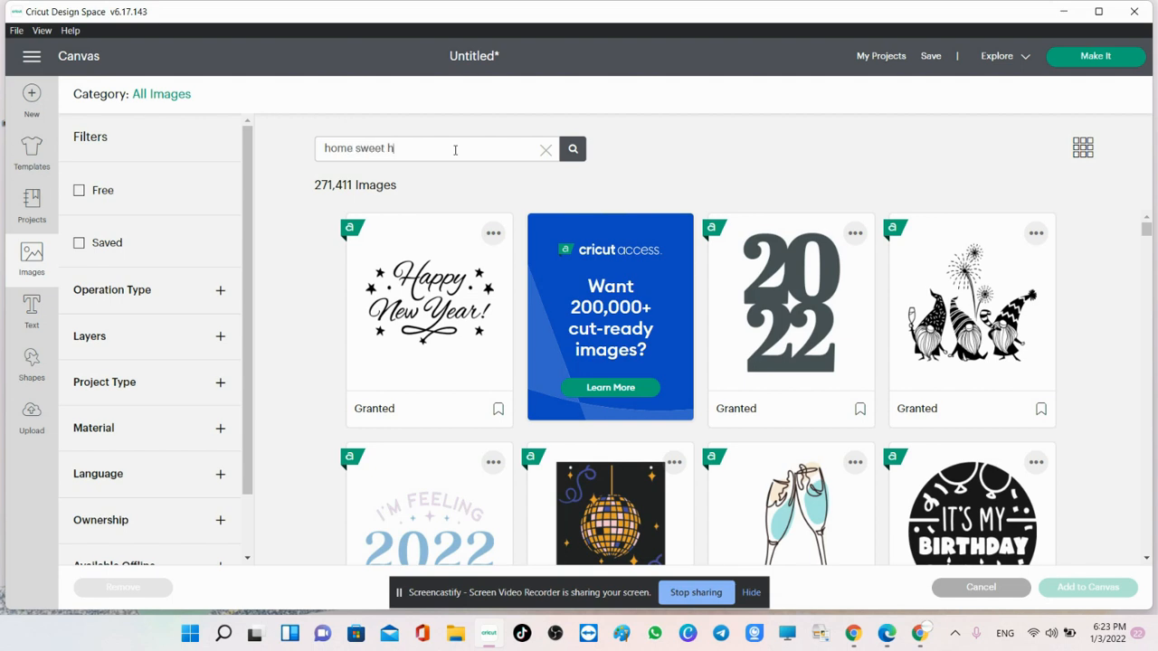
pyautogui.write('ome')
pyautogui.press('Return')
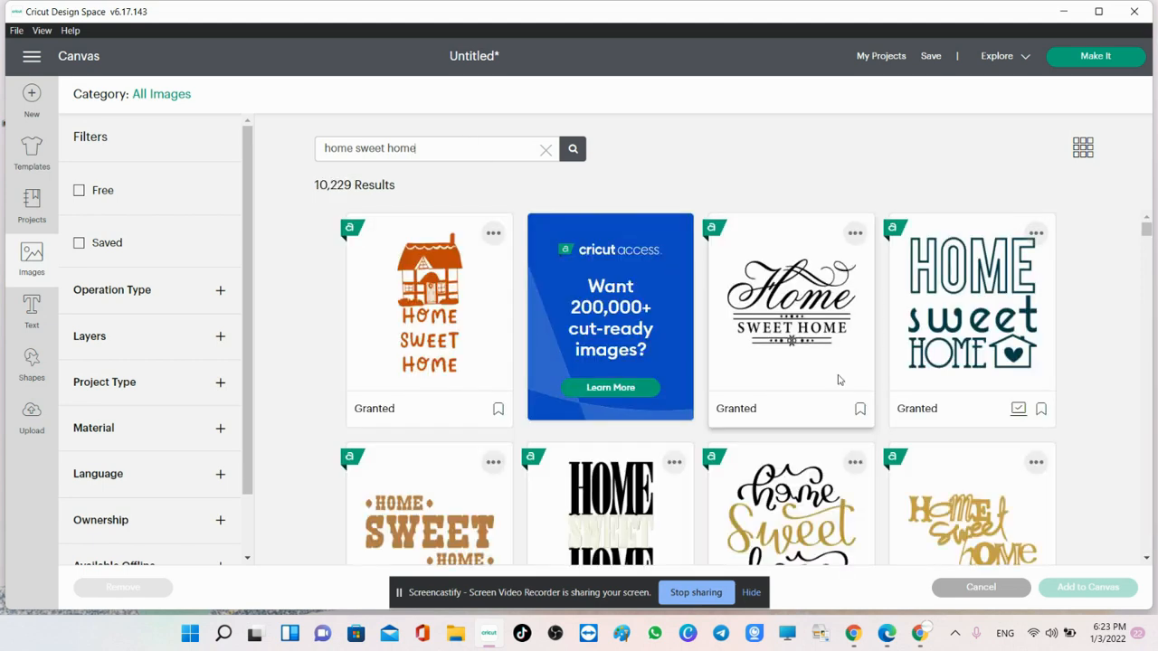
pyautogui.scroll(-7, 808, 374)
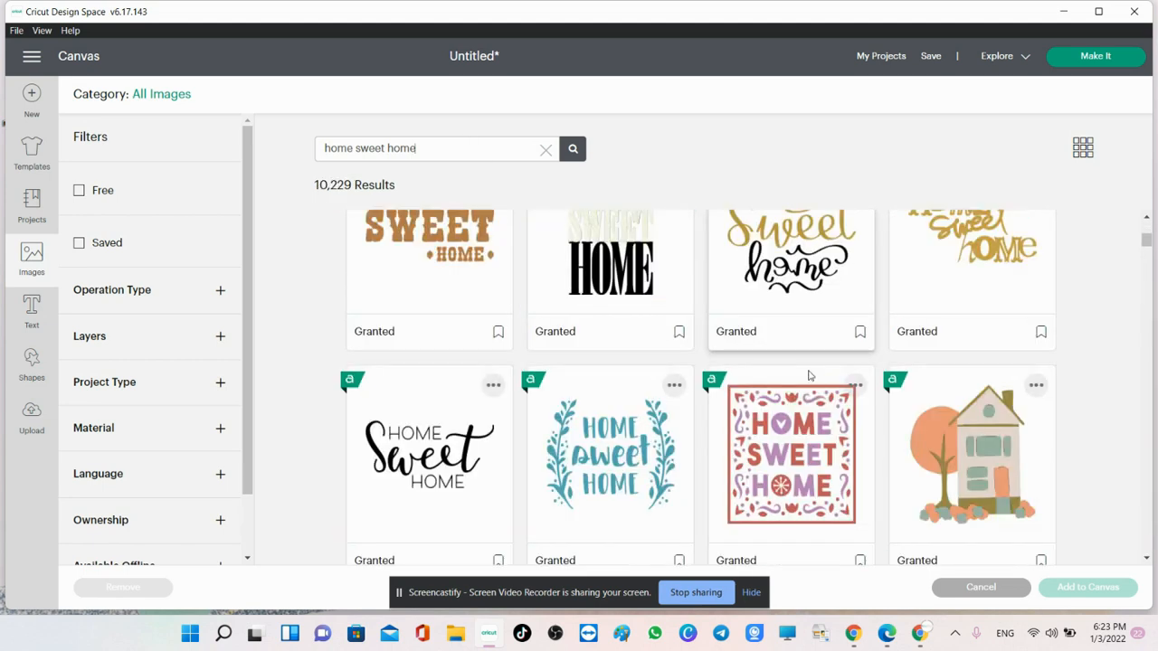
pyautogui.scroll(-5, 807, 374)
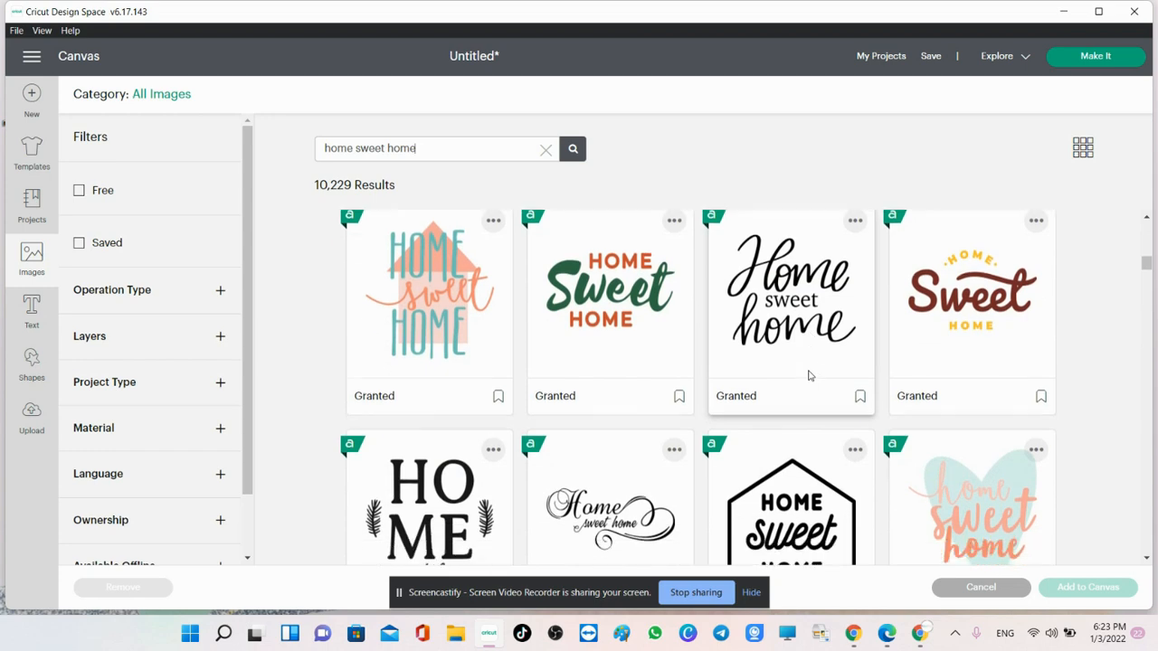
pyautogui.click(631, 347)
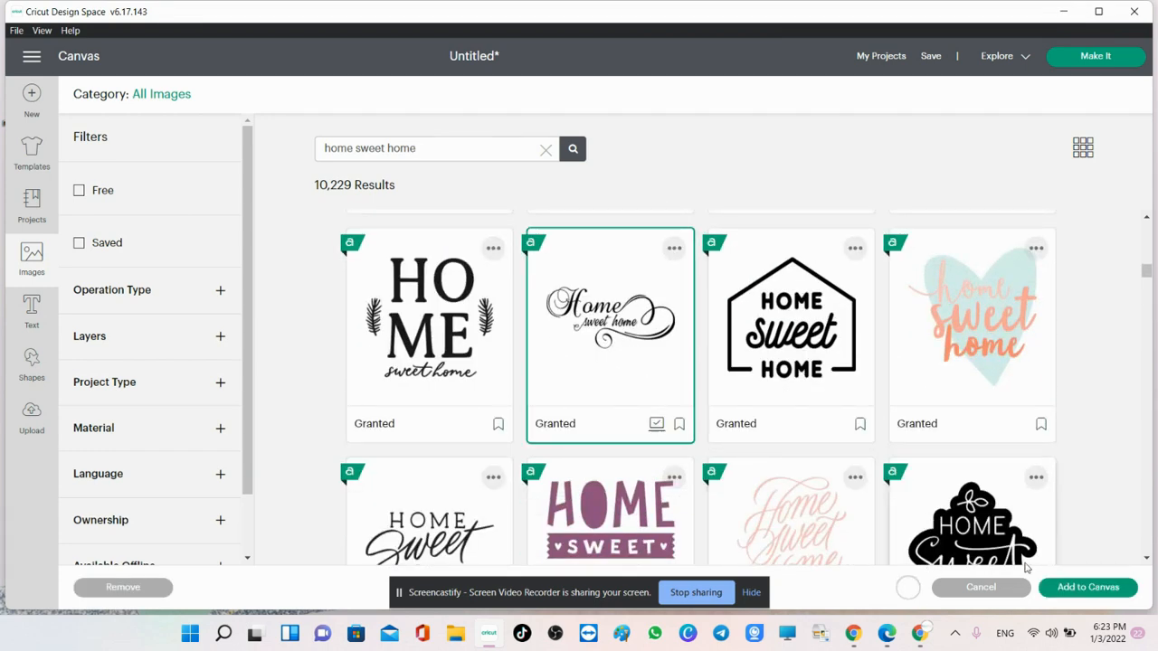
pyautogui.click(1076, 587)
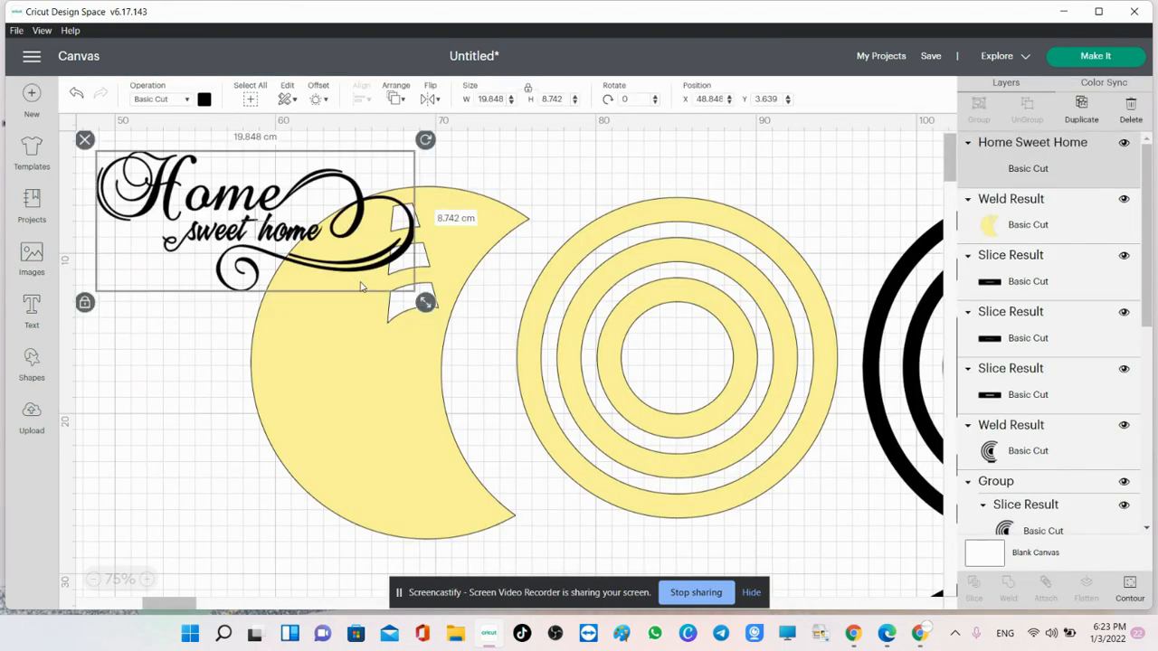
# Step: Shrink the "Home sweet home" lettering, tilt it slightly upward, and place it on the yellow crescent just below the tower cut-outs
pyautogui.moveTo(297, 284); pyautogui.dragTo(396, 461)
pyautogui.moveTo(524, 477); pyautogui.dragTo(418, 430)
pyautogui.moveTo(363, 415); pyautogui.dragTo(410, 407)
pyautogui.moveTo(426, 308); pyautogui.dragTo(404, 278)
pyautogui.moveTo(404, 349); pyautogui.dragTo(387, 340)
pyautogui.click(127, 367)
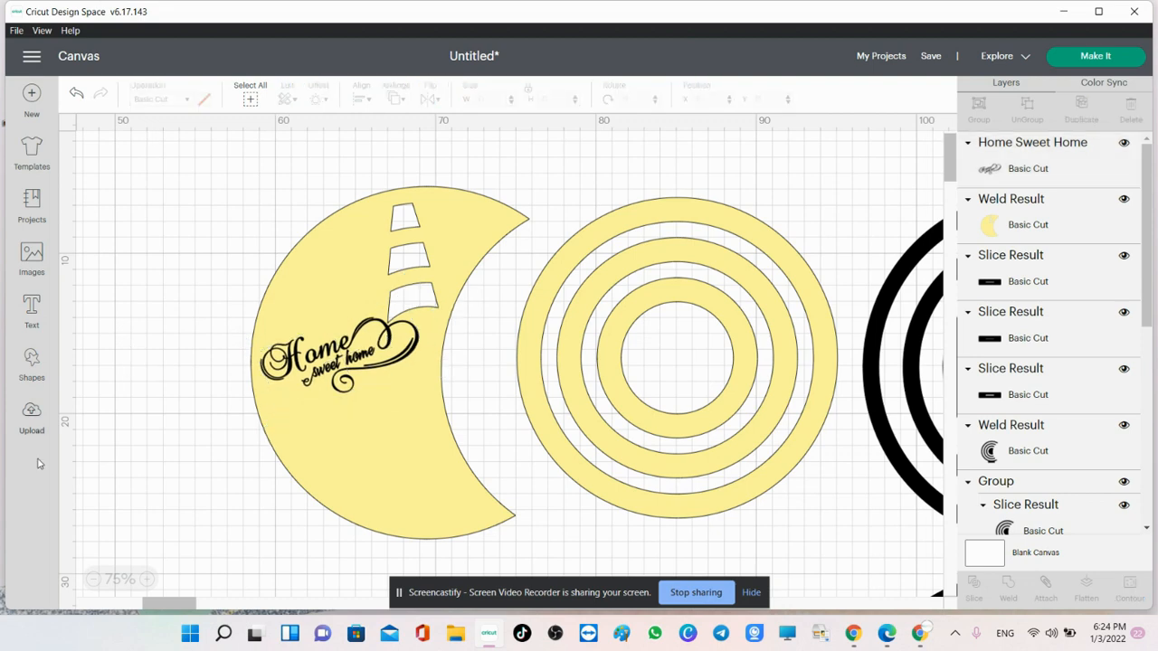
# Step: Search the saved images for "floral" and add the black line-art rose bouquet to the canvas
pyautogui.click(31, 258)
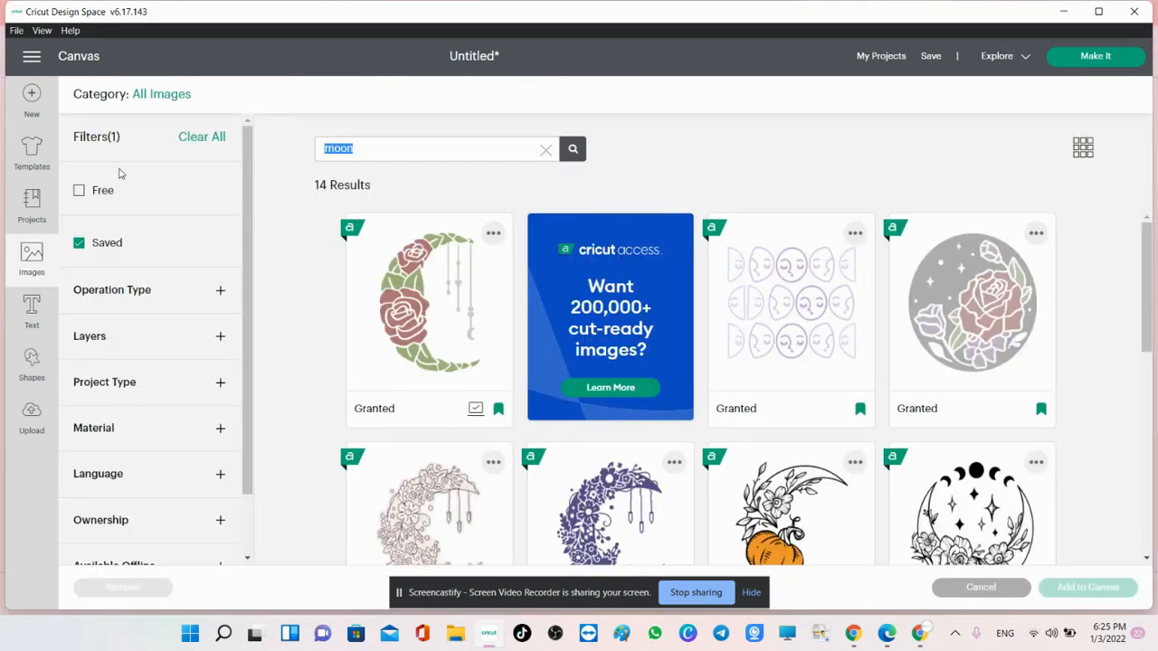
pyautogui.write('floral')
pyautogui.press('Return')
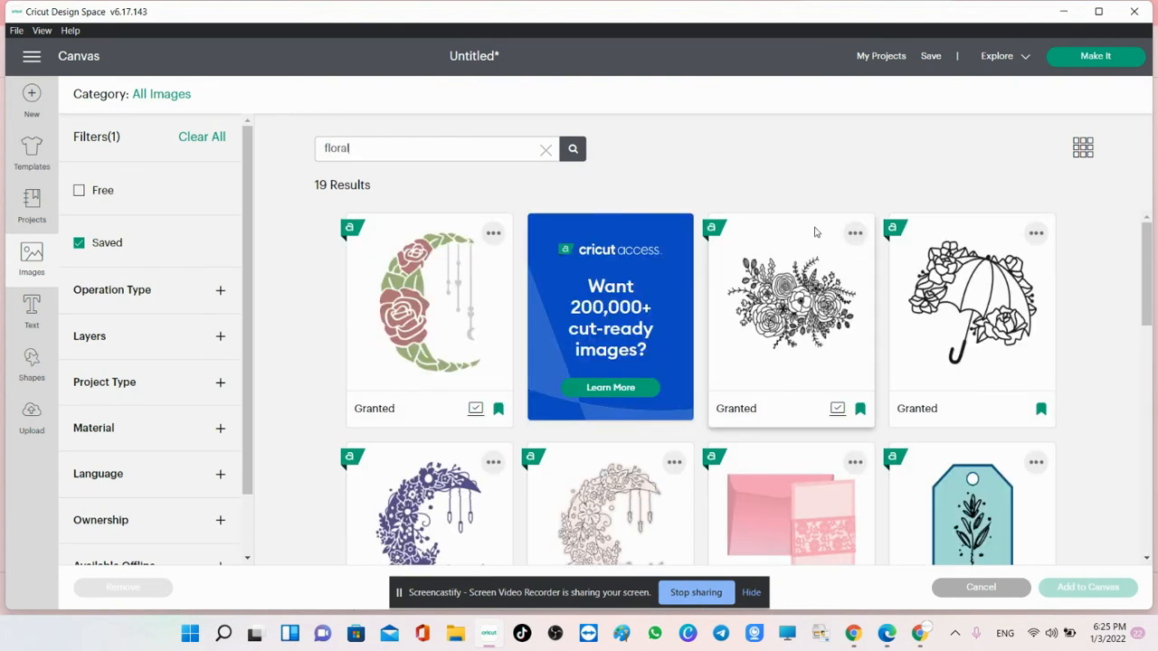
pyautogui.click(813, 280)
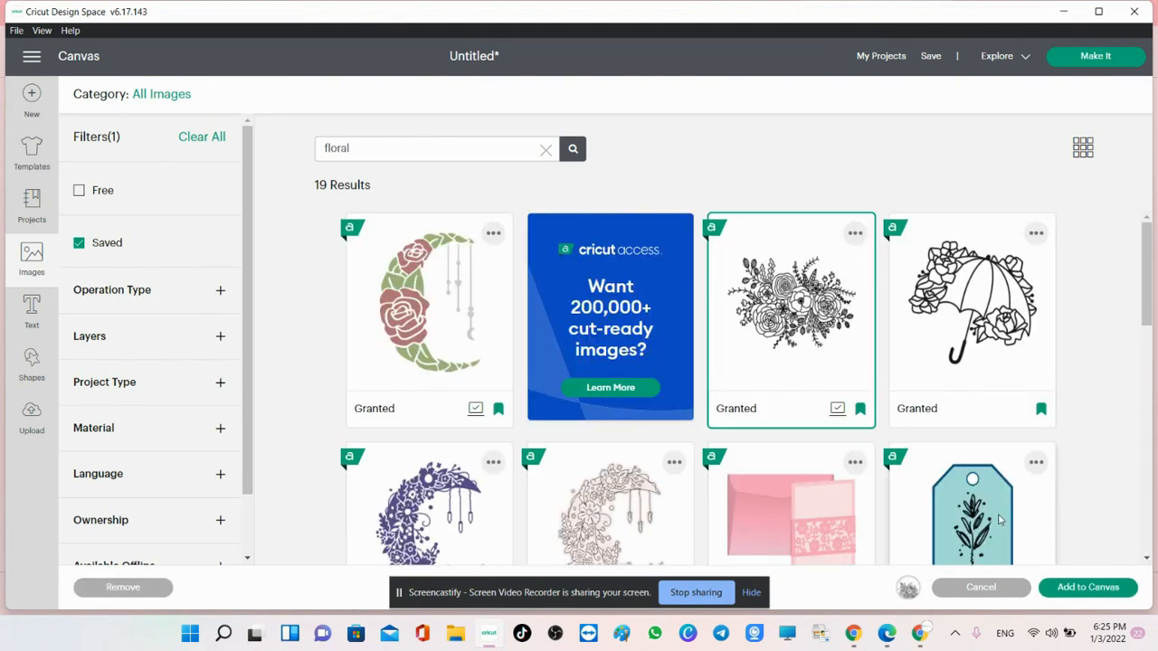
pyautogui.click(1090, 593)
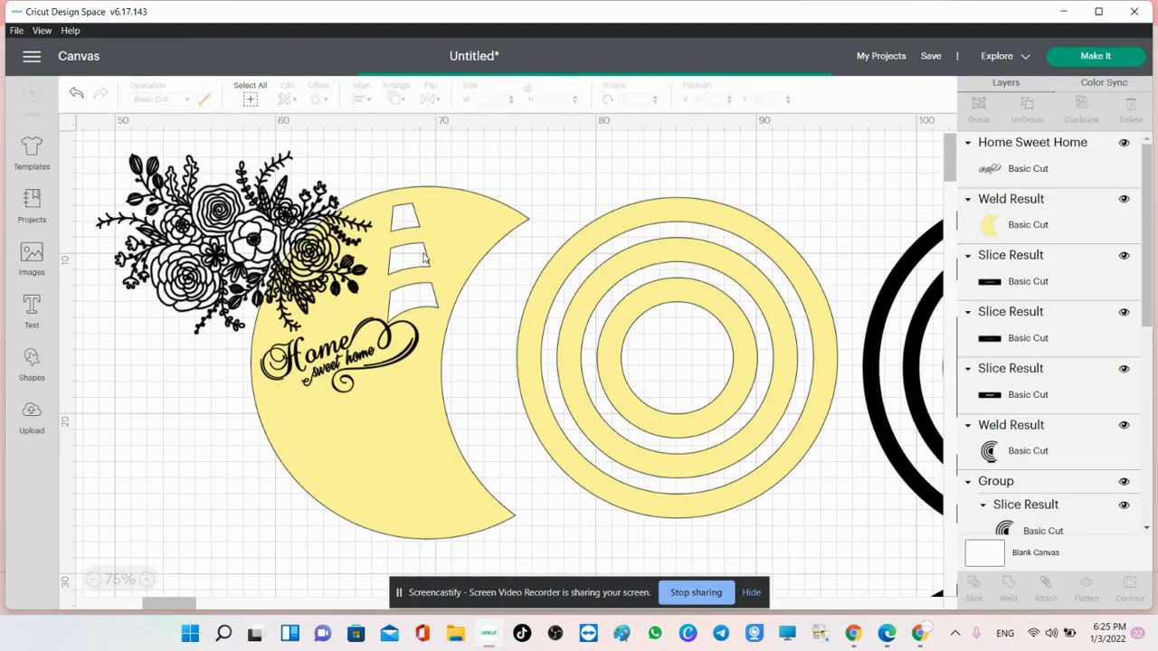
# Step: Place the floral bouquet over the yellow crescent's lower end and rotate it to 355.2°
pyautogui.moveTo(253, 237); pyautogui.dragTo(363, 495)
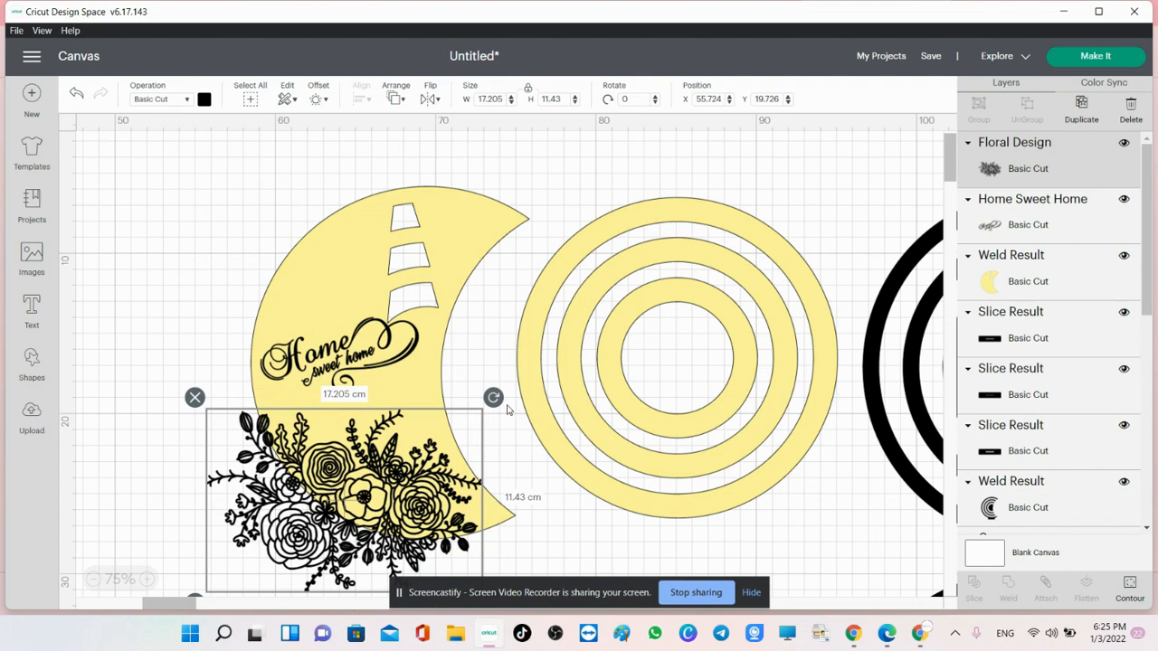
pyautogui.moveTo(493, 398); pyautogui.dragTo(418, 429)
pyautogui.moveTo(404, 506); pyautogui.dragTo(405, 522)
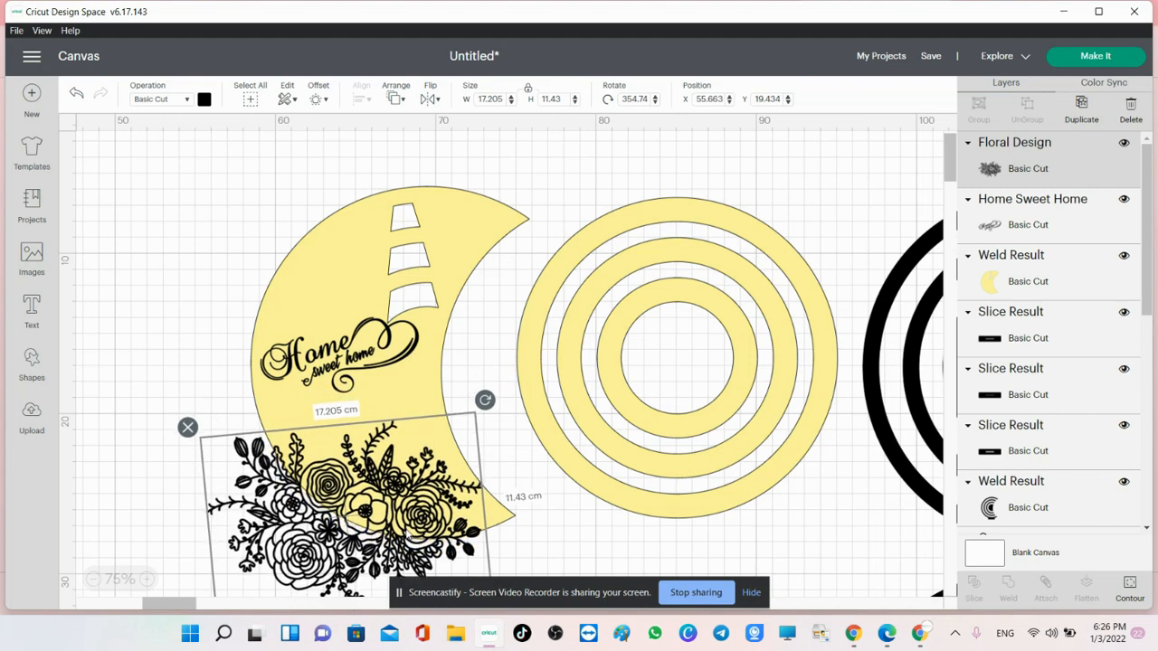
pyautogui.moveTo(484, 400); pyautogui.dragTo(434, 357)
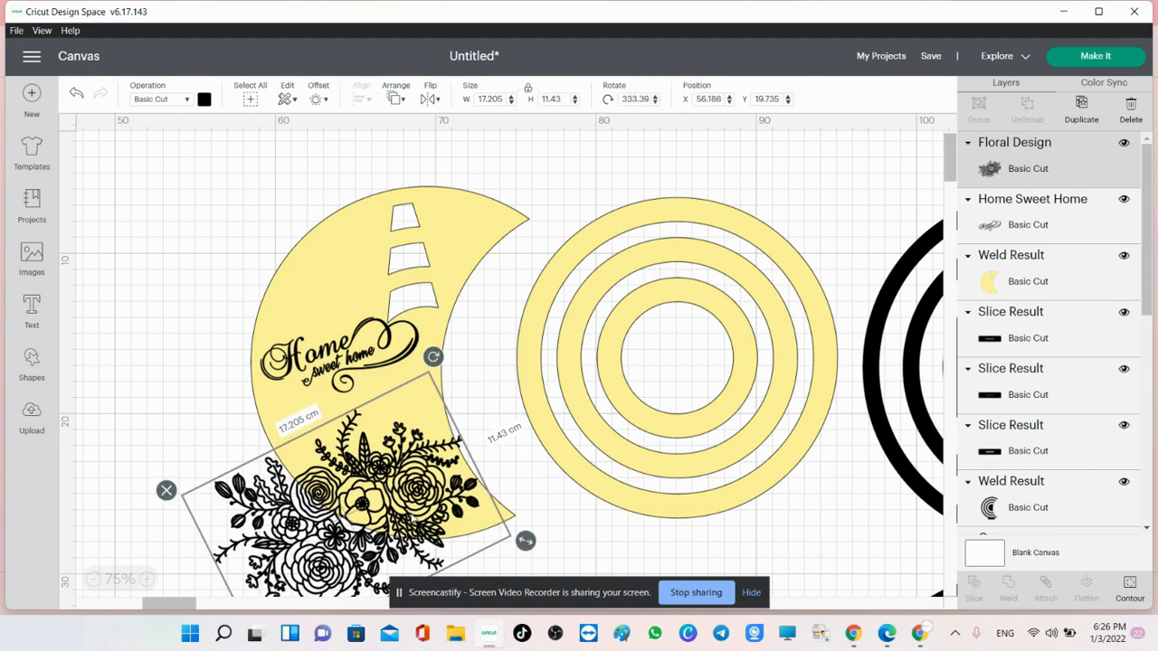
pyautogui.moveTo(351, 517); pyautogui.dragTo(354, 536)
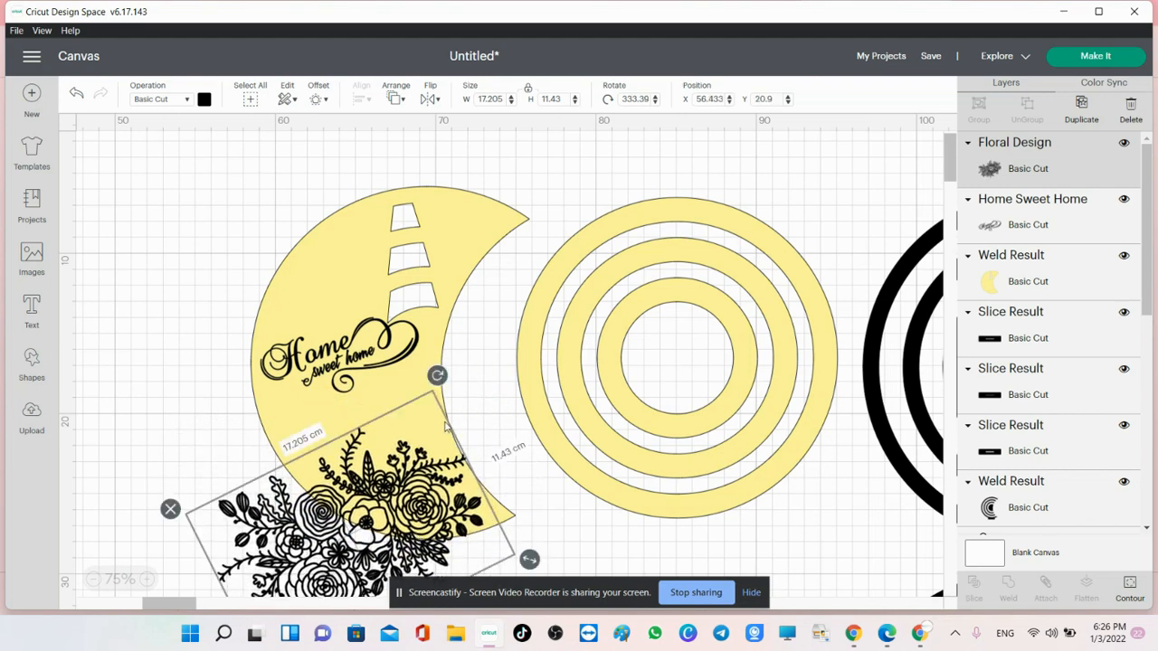
pyautogui.moveTo(437, 380); pyautogui.dragTo(476, 388)
pyautogui.moveTo(404, 511); pyautogui.dragTo(429, 496)
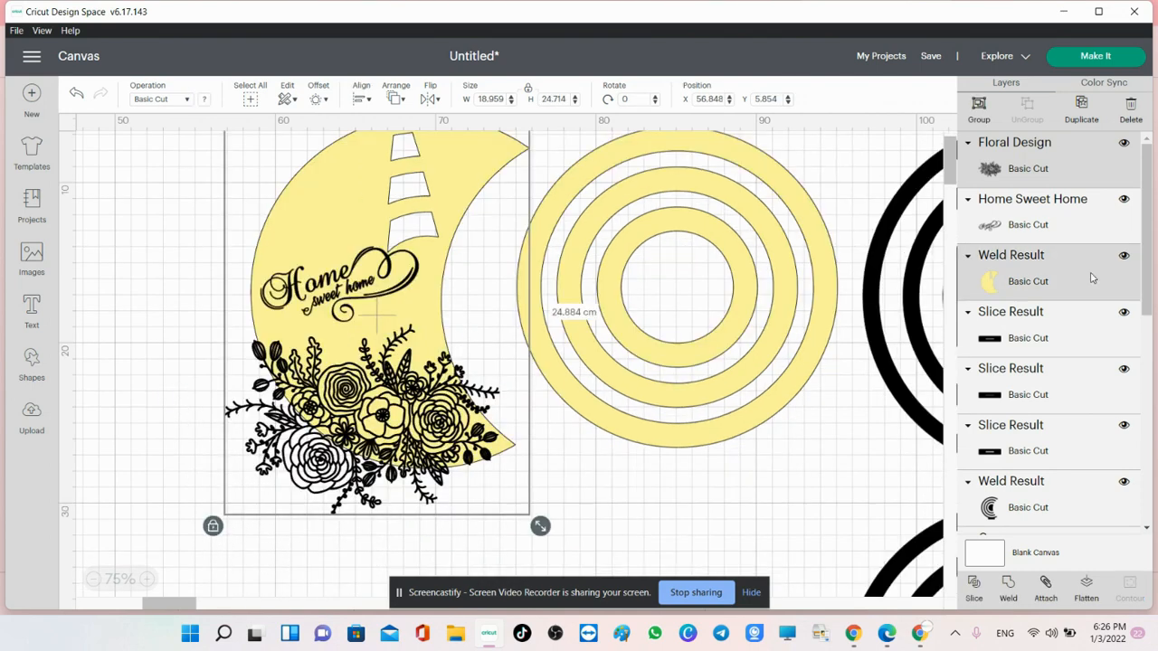
# Step: Duplicate the floral bouquet together with the yellow cut-out crescent, and hide the crescent copy
pyautogui.rightClick(1091, 275)
pyautogui.click(1052, 212)
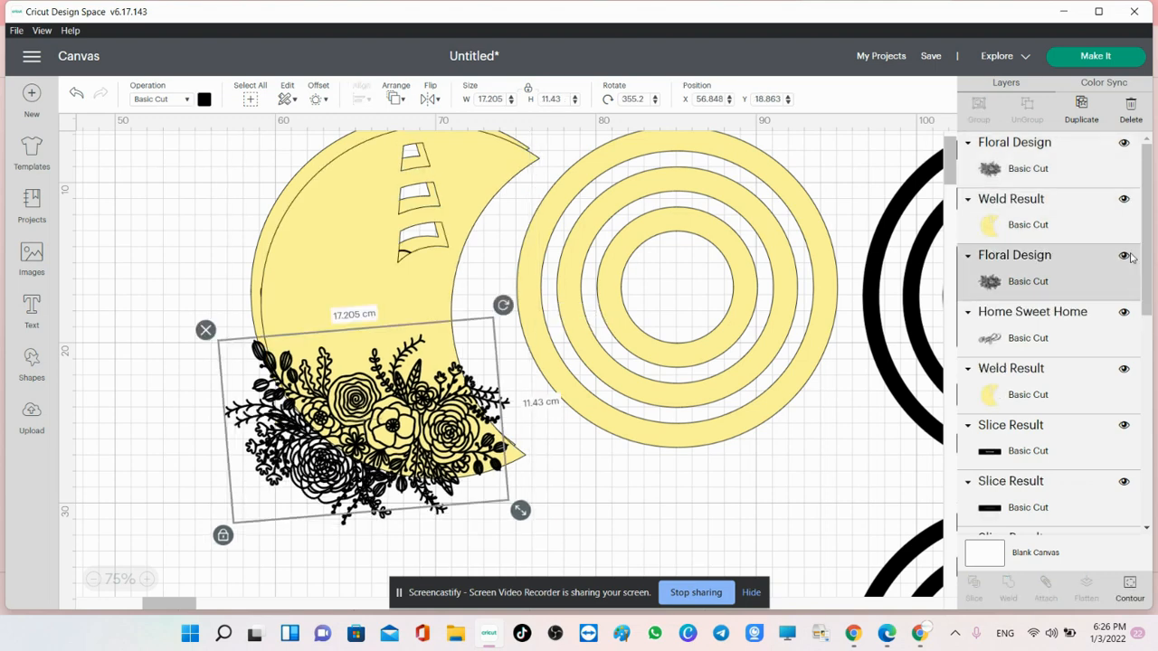
pyautogui.click(1123, 199)
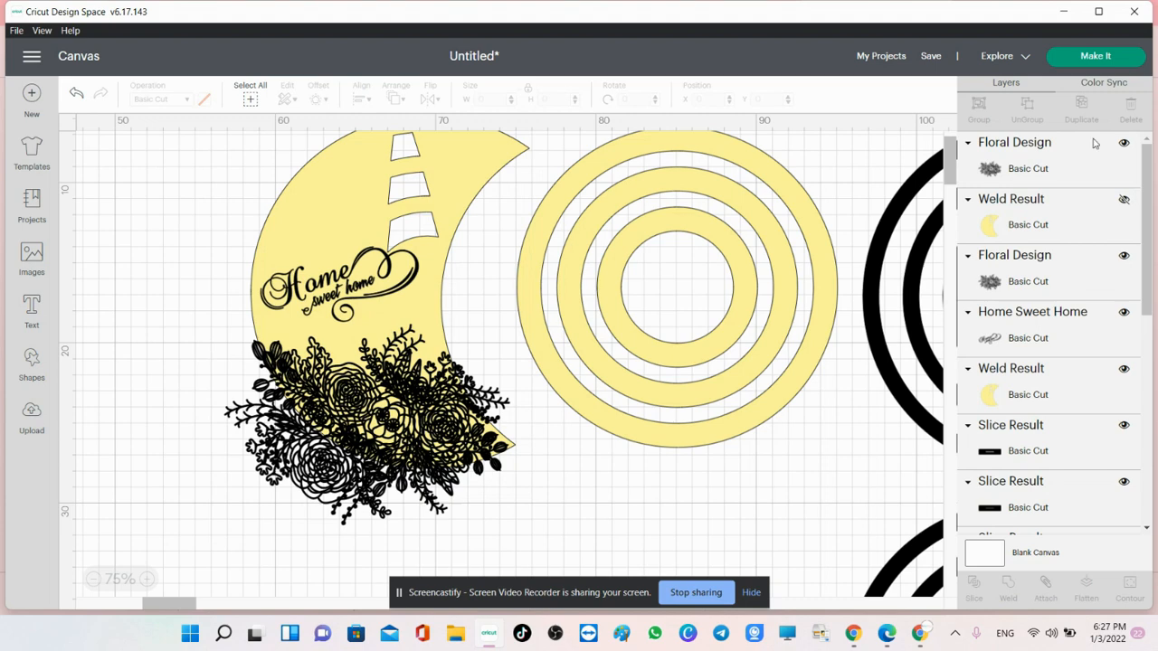
# Step: Delete the original bouquet, then rotate the remaining copy to 351.22° and reposition it over the crescent's lower end
pyautogui.click(1078, 265)
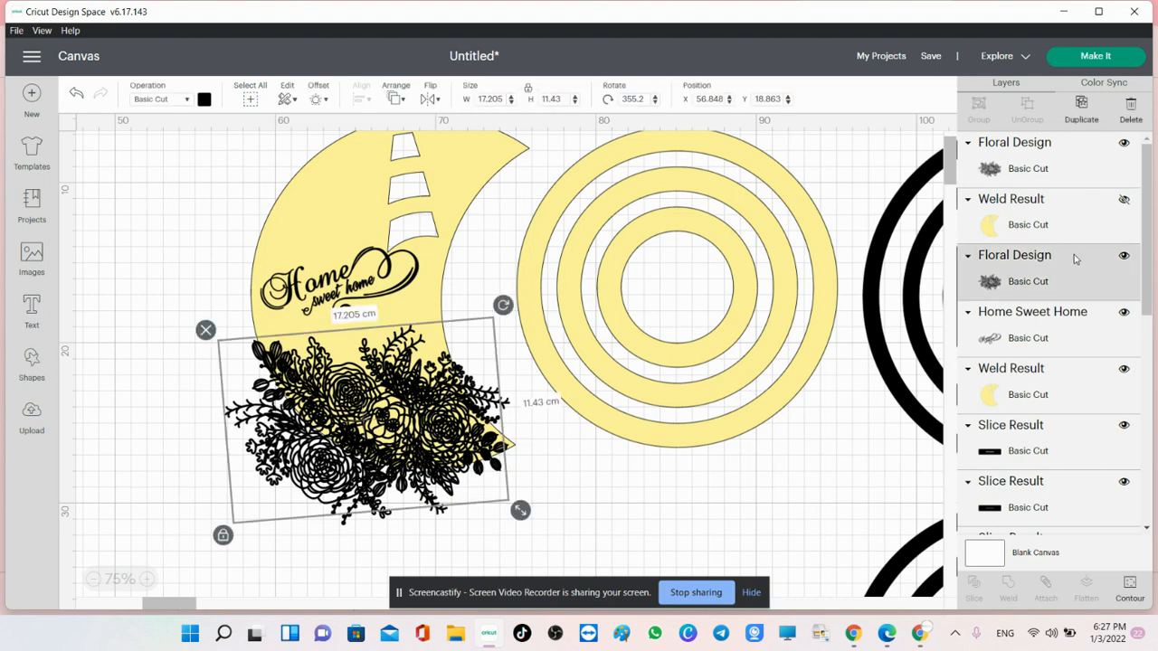
pyautogui.press('Delete')
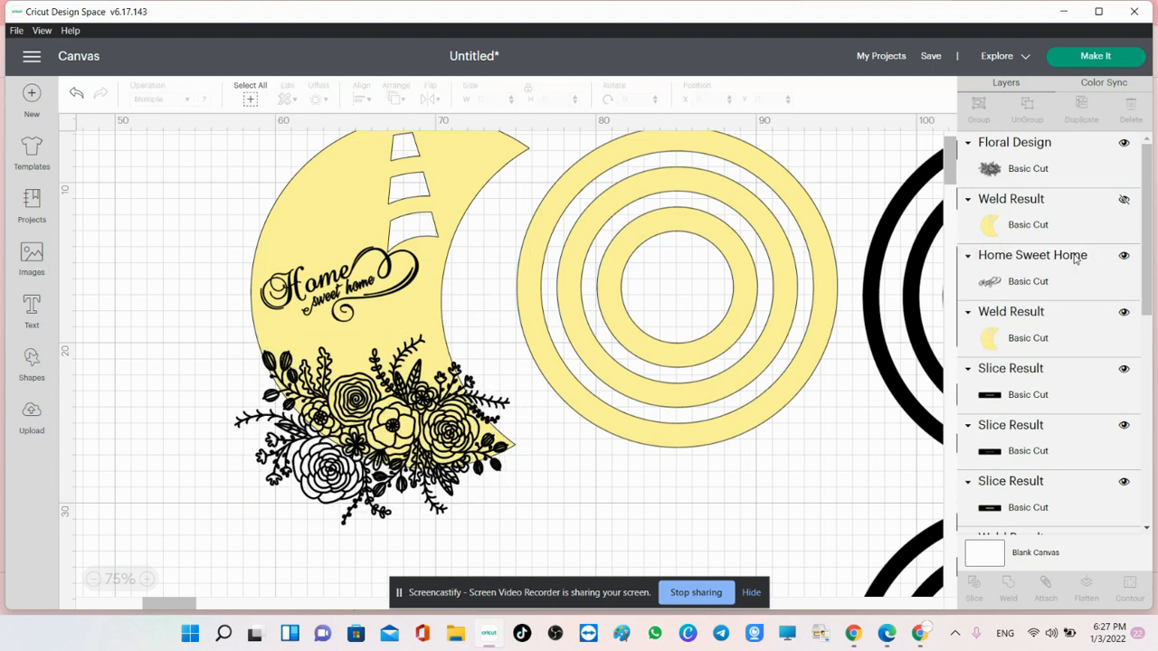
pyautogui.moveTo(251, 530); pyautogui.dragTo(227, 534)
pyautogui.moveTo(491, 324); pyautogui.dragTo(484, 315)
pyautogui.moveTo(449, 458); pyautogui.dragTo(449, 458)
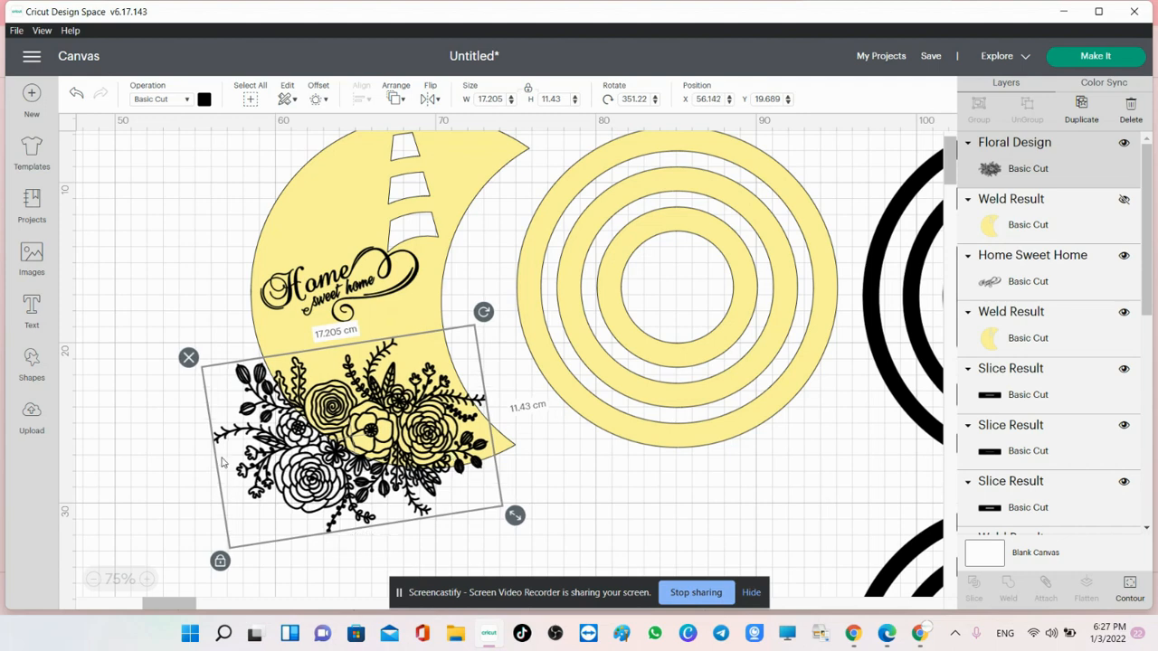
# Step: Slice the rotated floral design with the visible yellow moon beneath it
pyautogui.click(146, 493)
pyautogui.moveTo(138, 530); pyautogui.dragTo(511, 417)
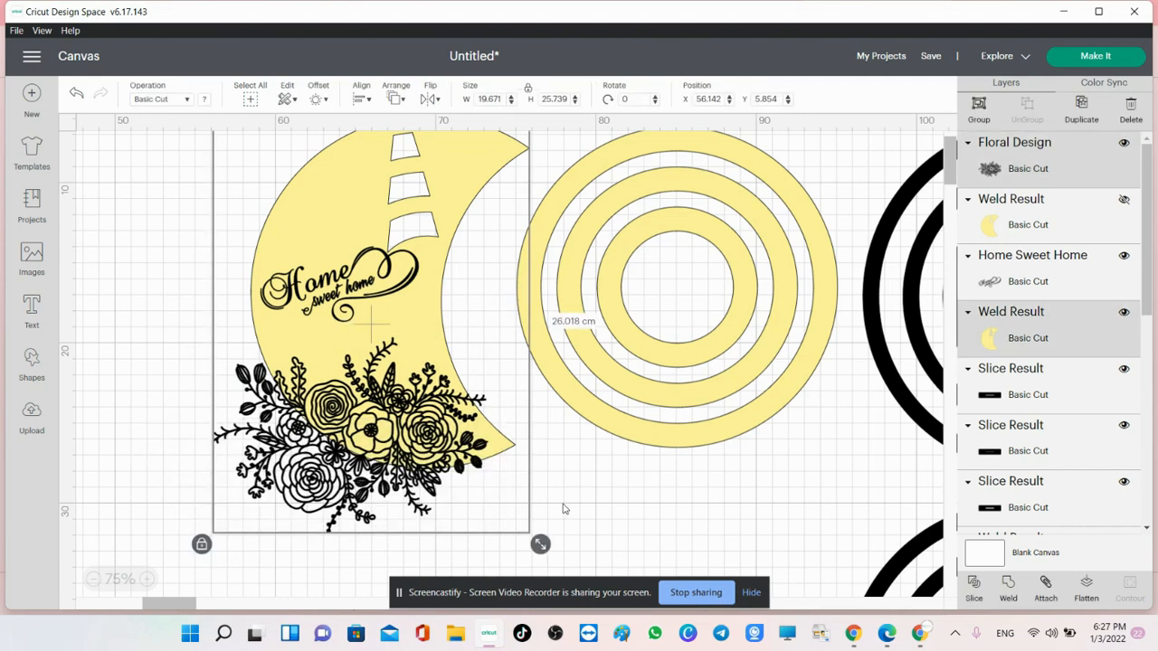
pyautogui.click(974, 591)
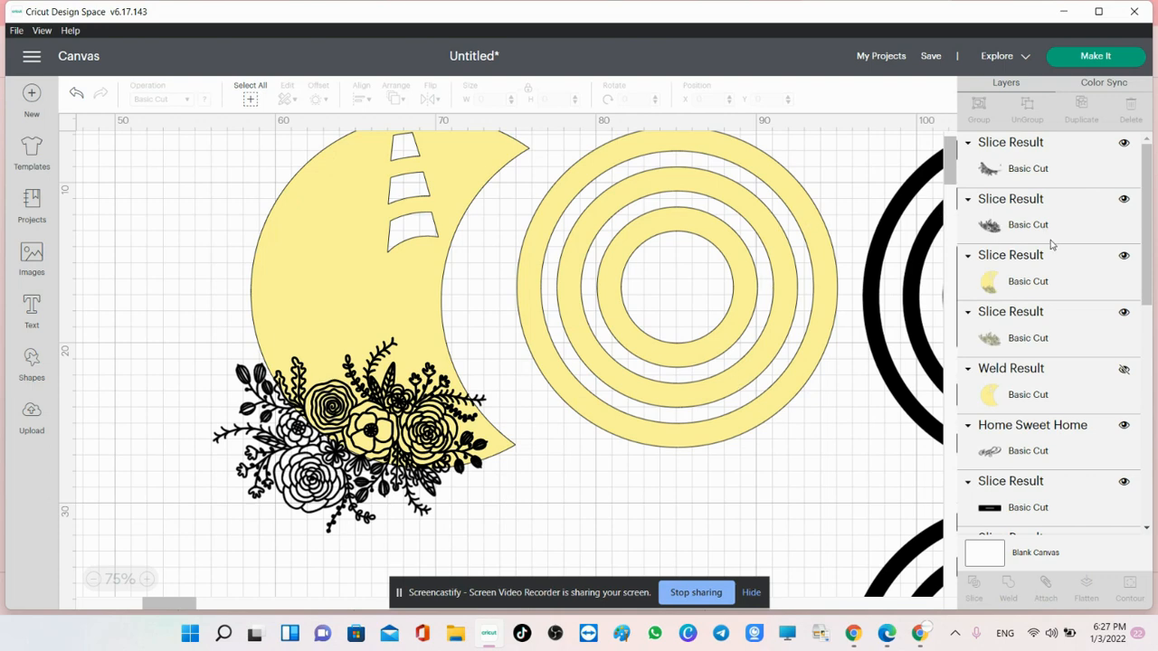
# Step: Weld the moon slice and its yellow floral cutout back into one solid moon
pyautogui.click(1030, 288)
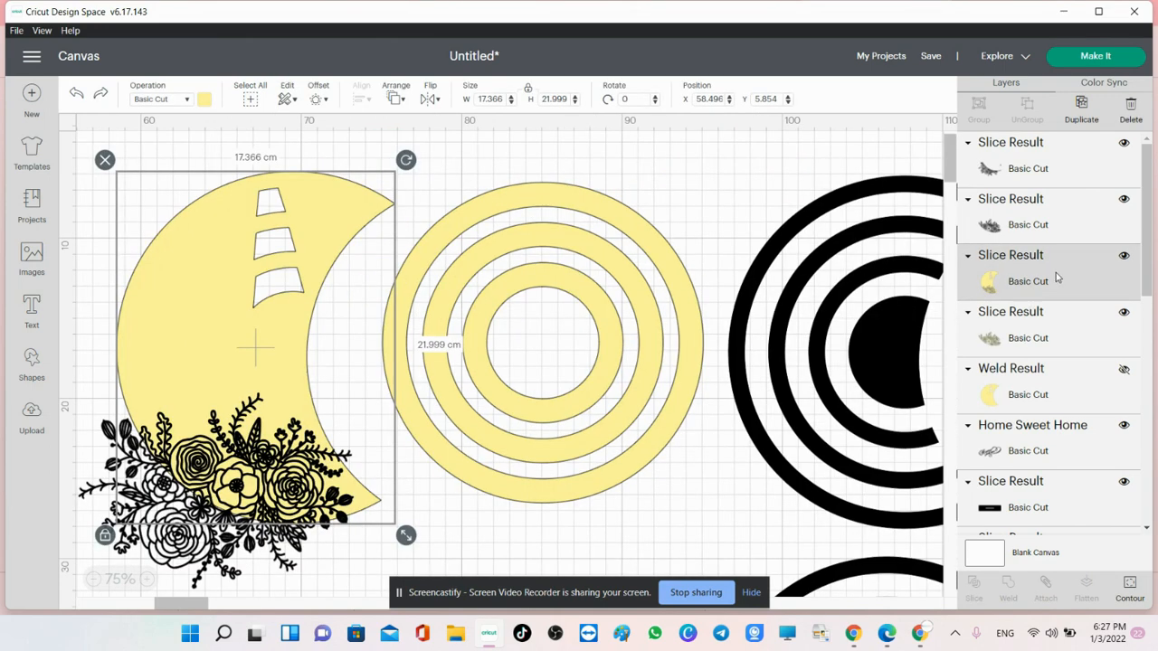
pyautogui.keyDown('shift'); pyautogui.click(1066, 329); pyautogui.keyUp('shift')
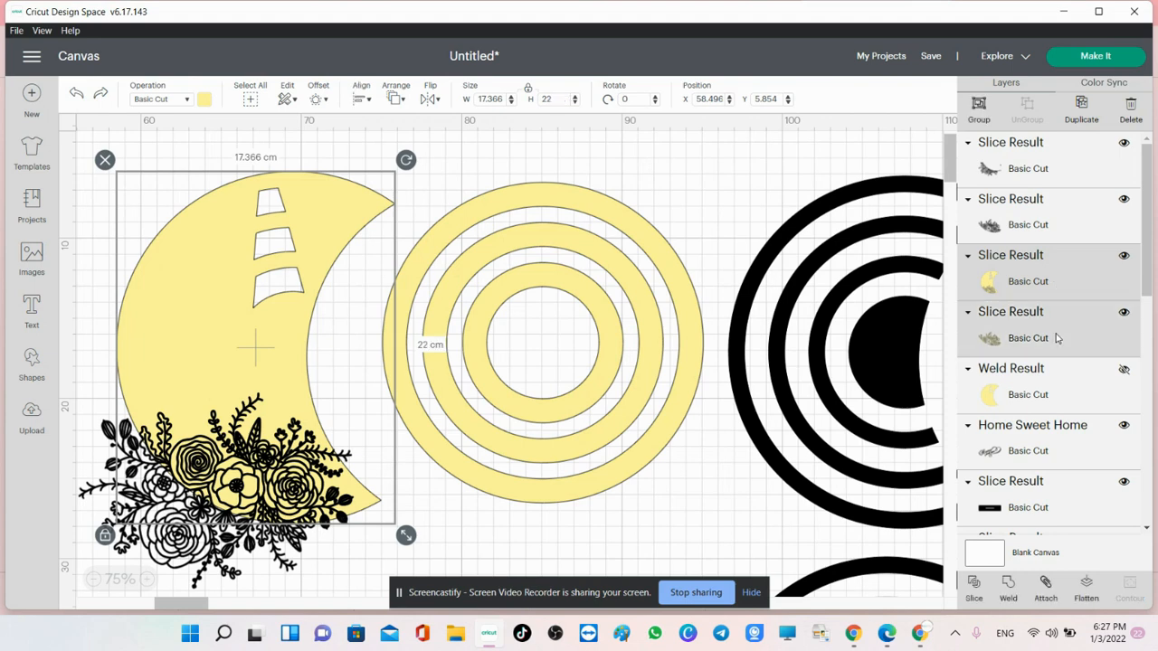
pyautogui.click(1008, 586)
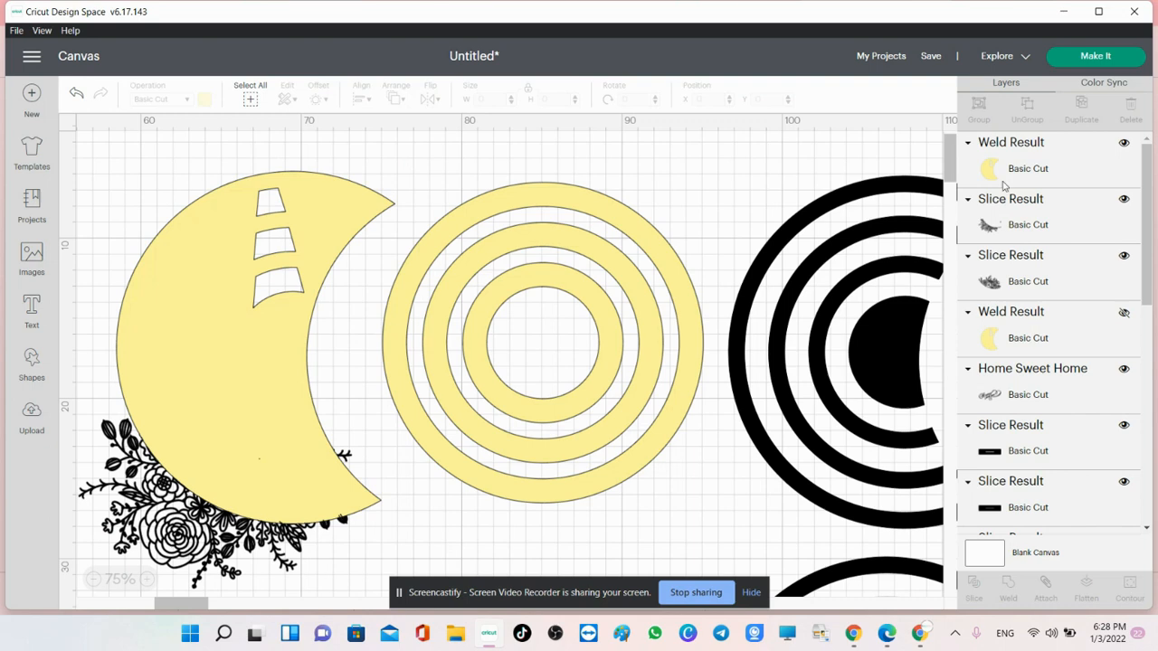
# Step: Send the welded moon to the back and move the floral offcut from outside its edge onto the yellow concentric circles
pyautogui.click(1026, 157)
pyautogui.rightClick(1026, 157)
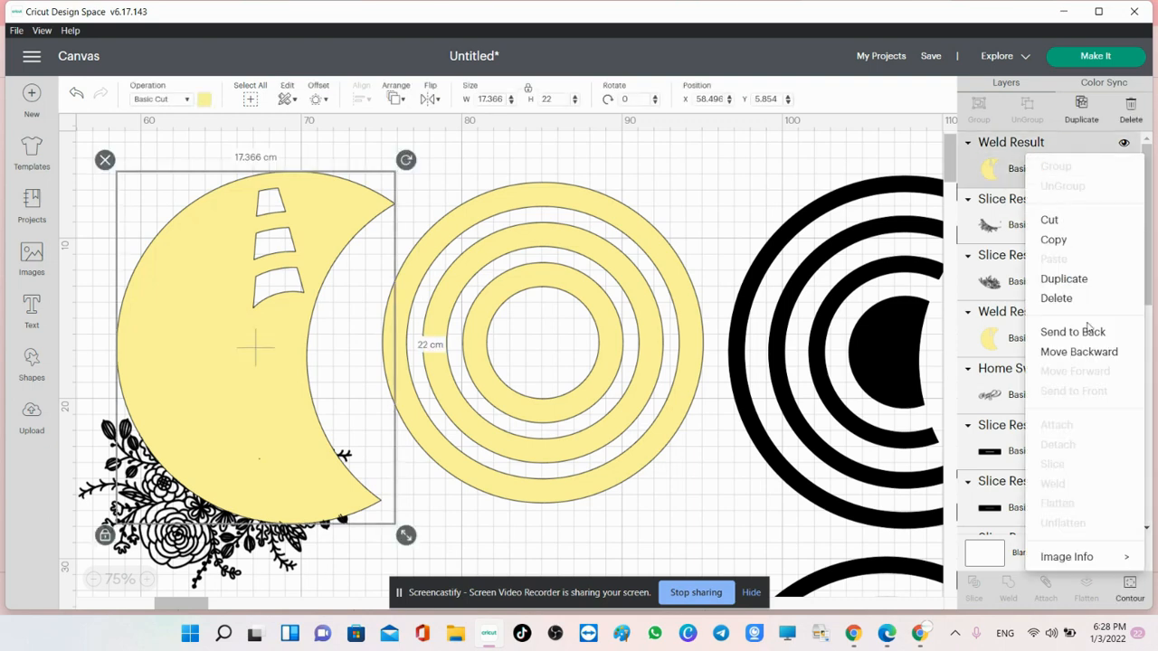
pyautogui.click(1099, 333)
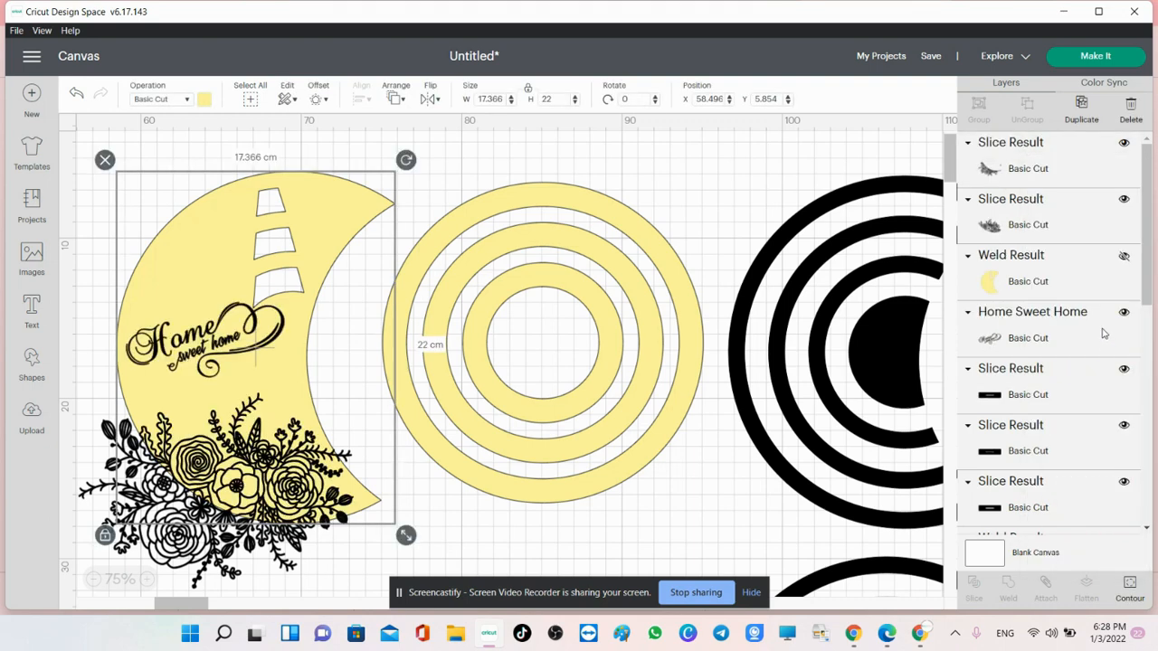
pyautogui.click(1027, 168)
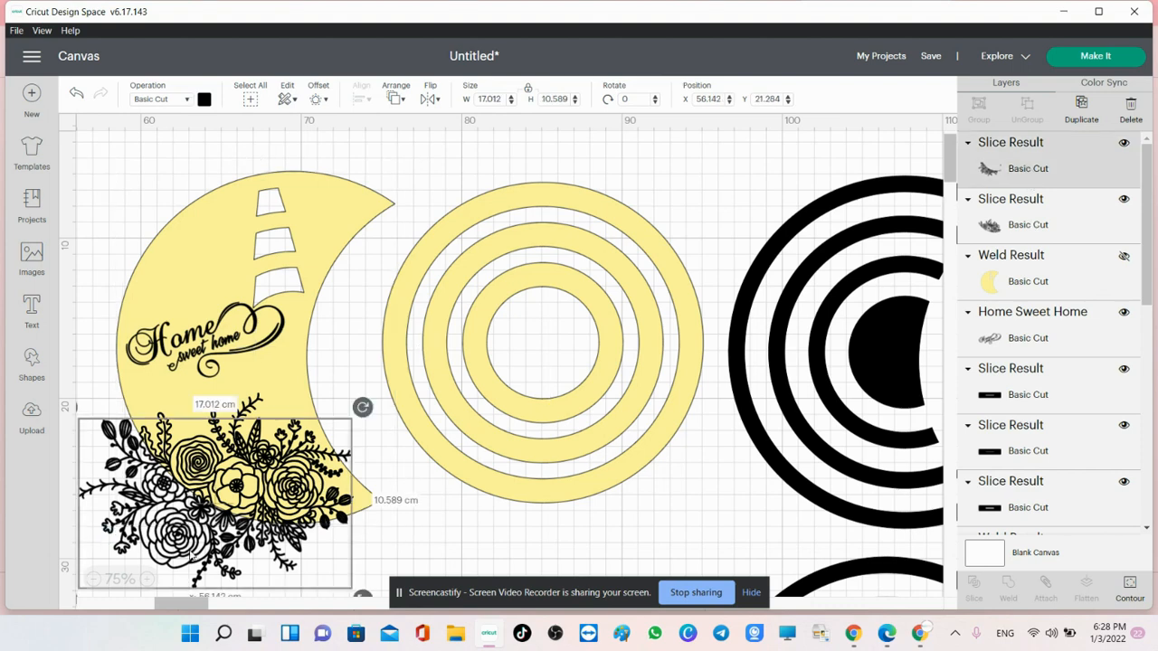
pyautogui.moveTo(216, 495); pyautogui.dragTo(547, 321)
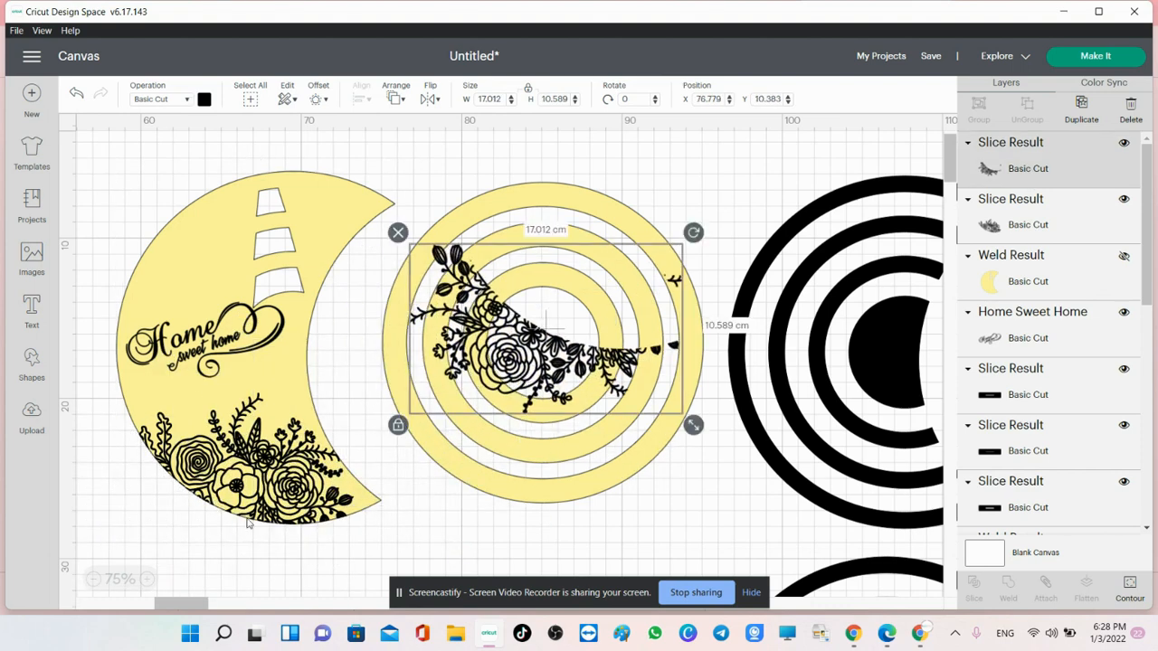
# Step: Change the operation of the floral slice on the moon and the Home Sweet Home lettering to Pen
pyautogui.click(228, 455)
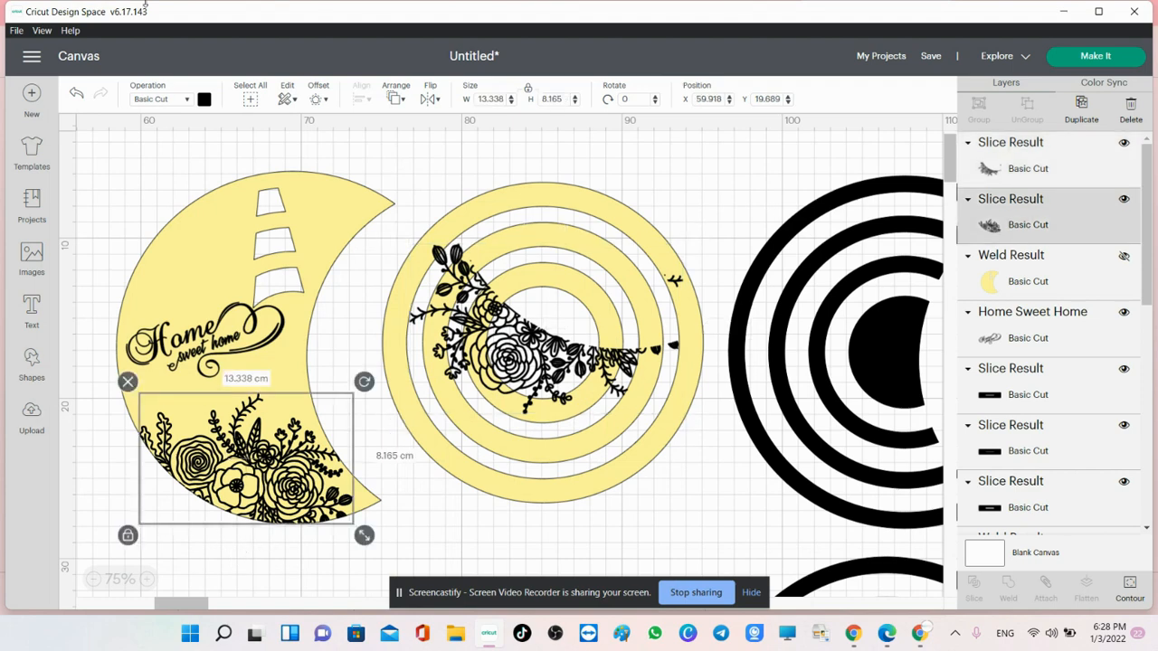
pyautogui.click(161, 101)
pyautogui.click(190, 184)
pyautogui.click(231, 344)
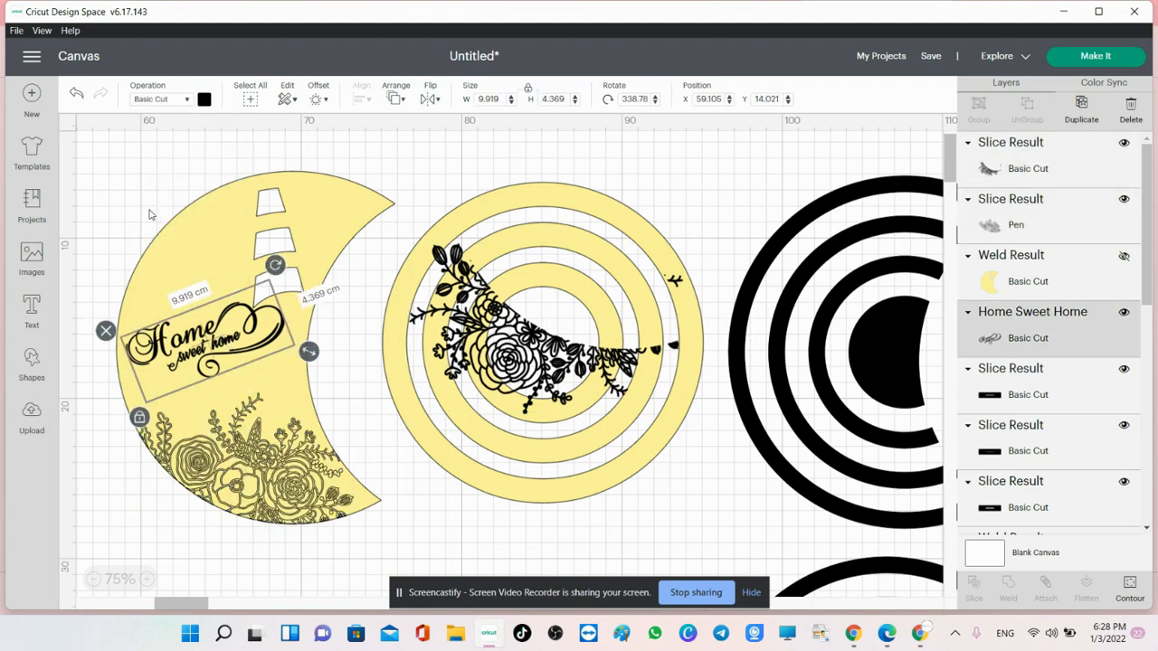
pyautogui.click(161, 100)
pyautogui.click(180, 185)
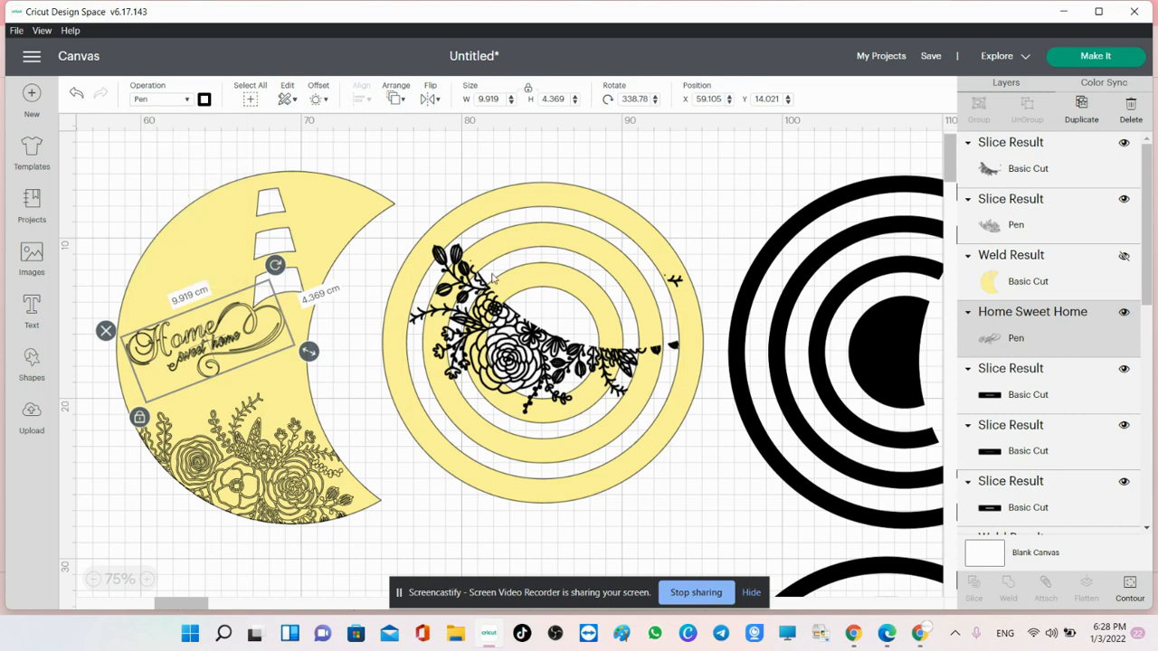
# Step: Scale the floral offcut to about 10.8 by 6.7 cm and place it over the moon's upper tip
pyautogui.click(567, 342)
pyautogui.moveTo(559, 330); pyautogui.dragTo(380, 172)
pyautogui.moveTo(517, 262); pyautogui.dragTo(416, 204)
pyautogui.moveTo(318, 163); pyautogui.dragTo(365, 207)
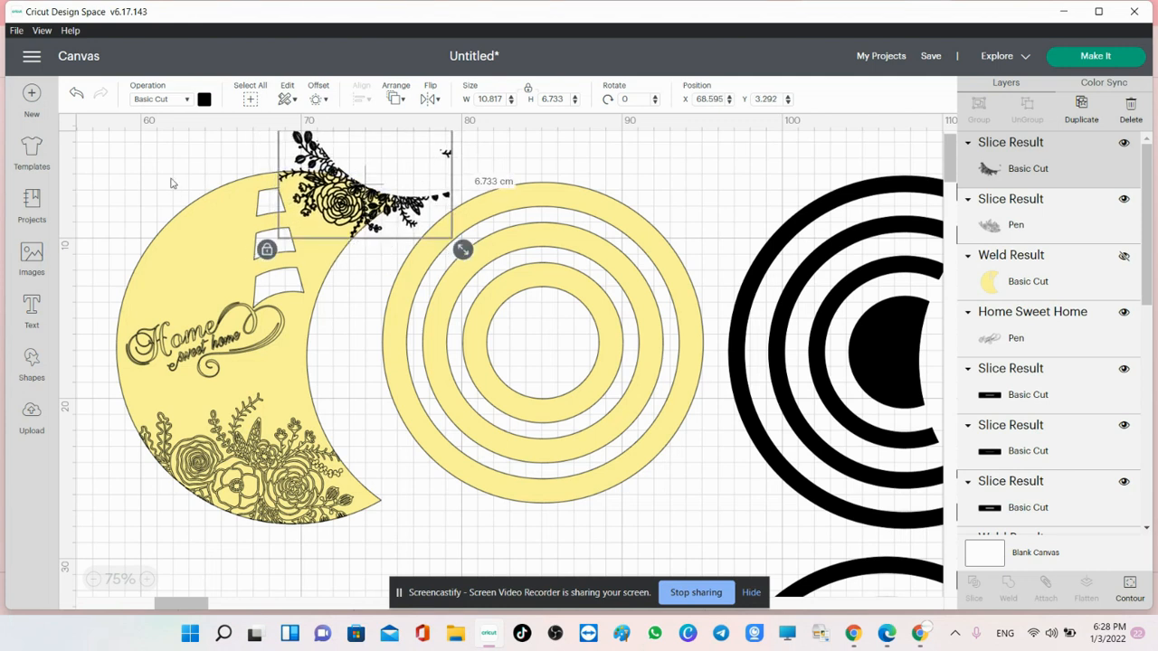
pyautogui.click(170, 184)
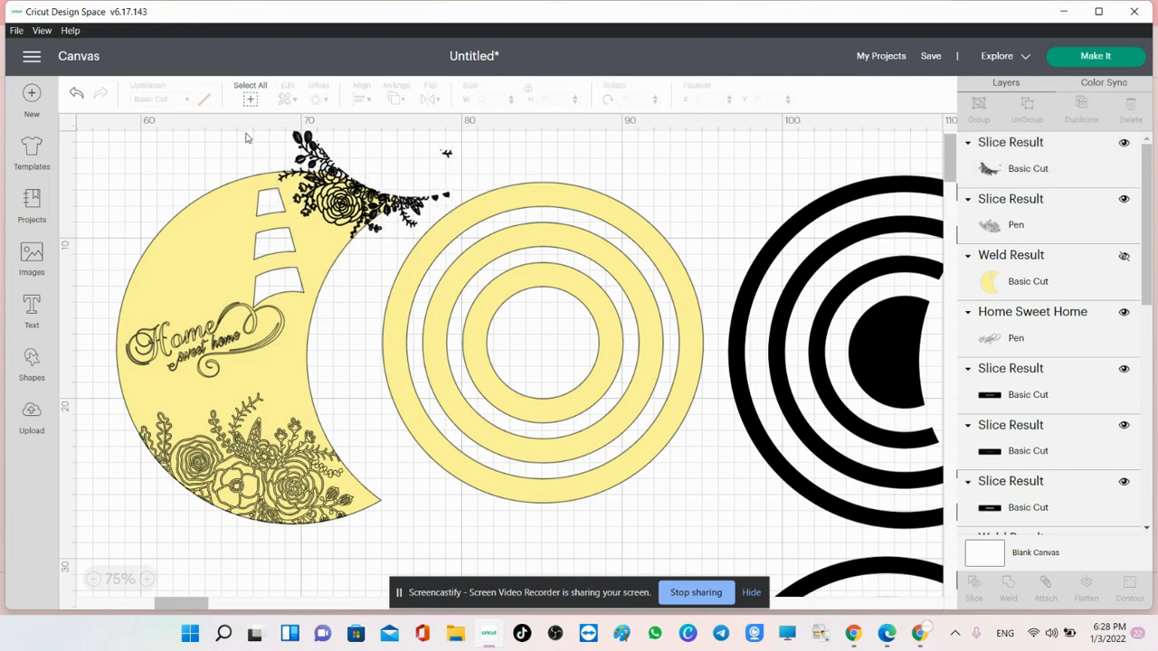
pyautogui.click(1083, 166)
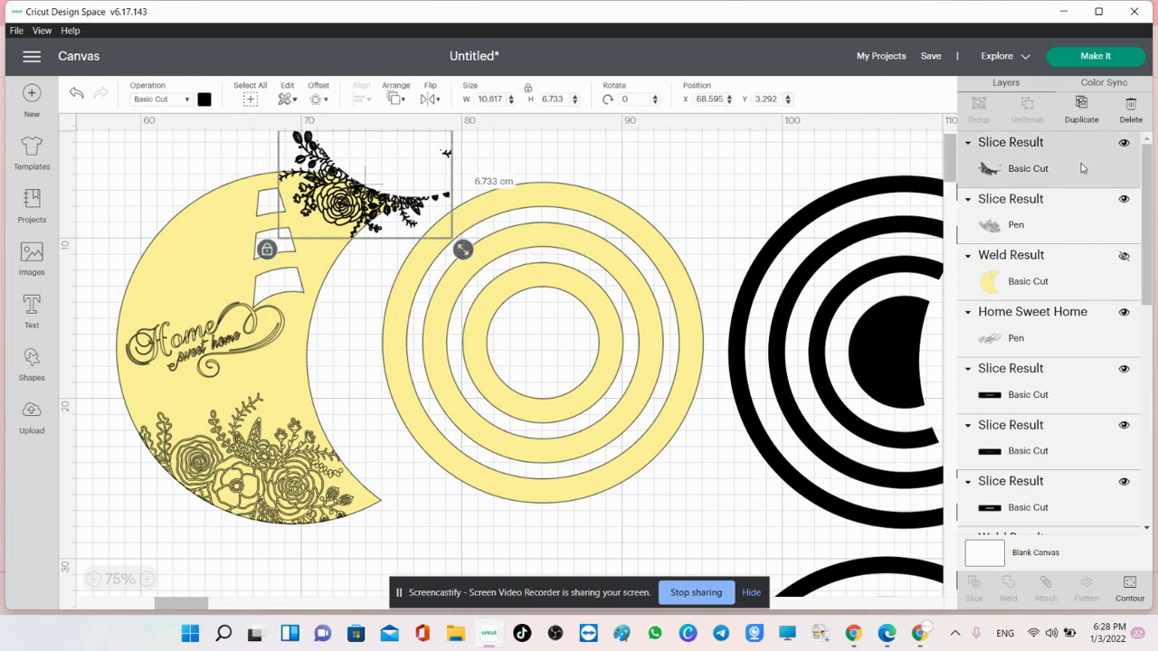
pyautogui.click(1029, 284)
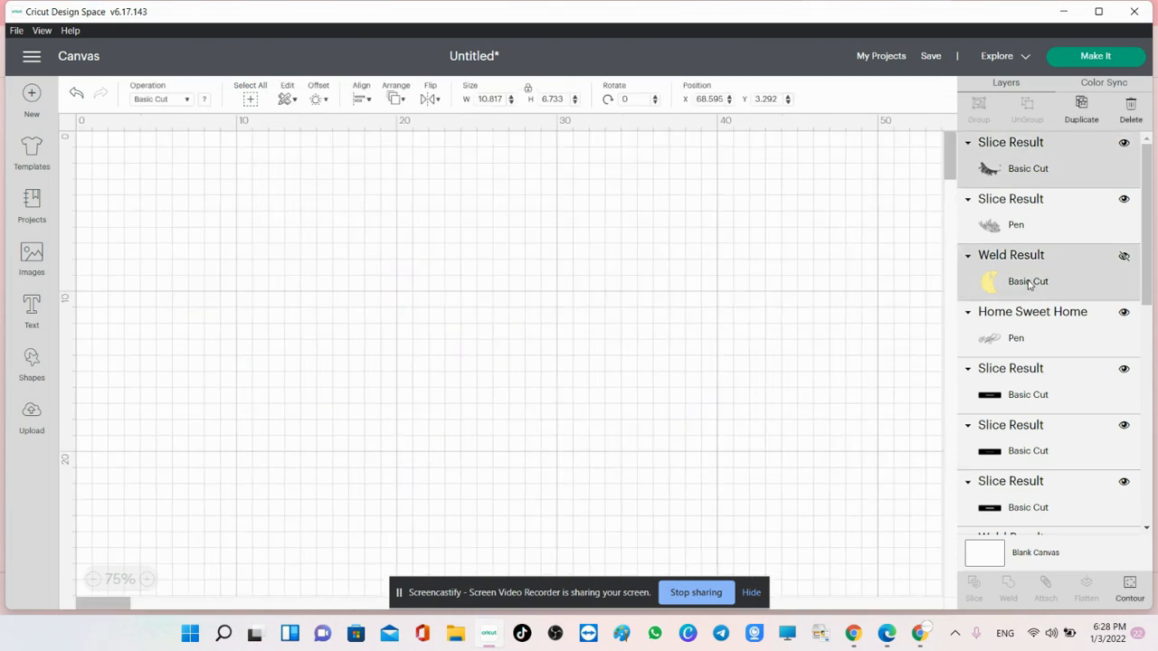
pyautogui.click(1054, 183)
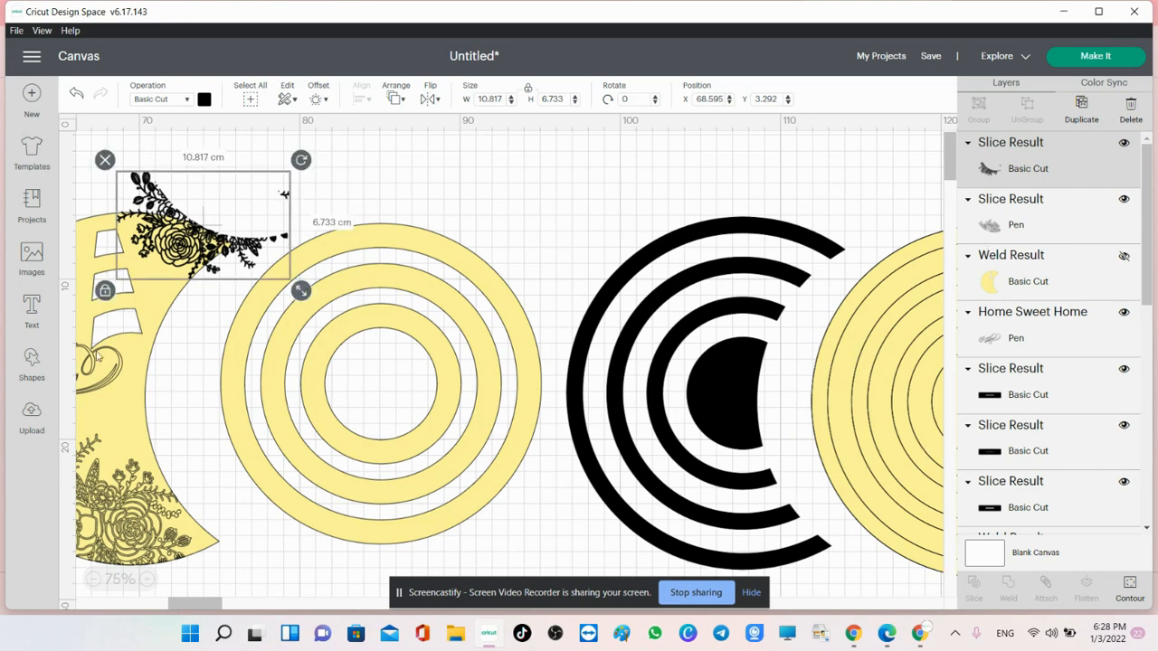
# Step: Slice the floral piece at the upper tip with the visible moon and delete the floral part outside the moon
pyautogui.moveTo(188, 600); pyautogui.dragTo(171, 600)
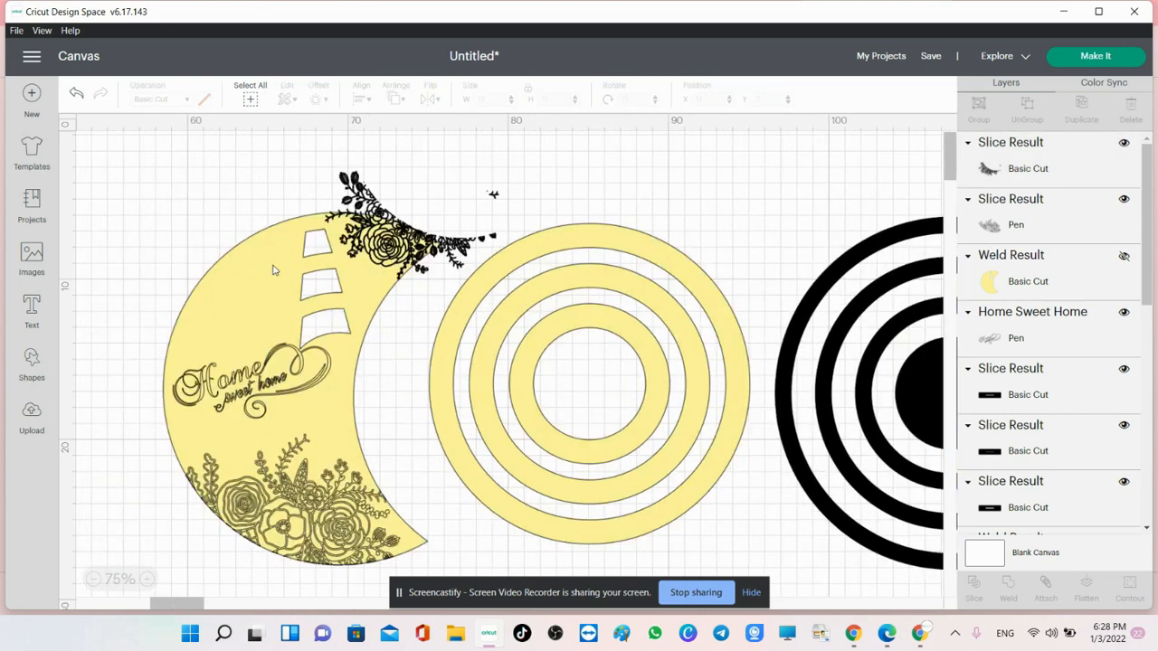
pyautogui.click(239, 279)
pyautogui.scroll(10, 1099, 380)
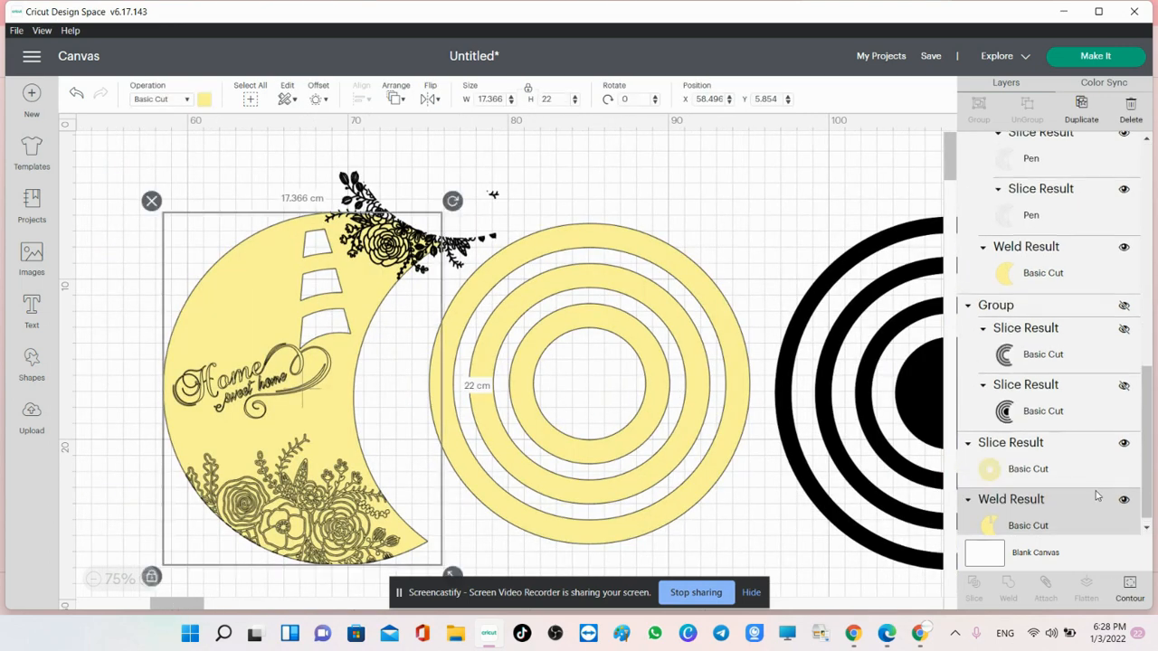
pyautogui.keyDown('shift'); pyautogui.click(1063, 163); pyautogui.keyUp('shift')
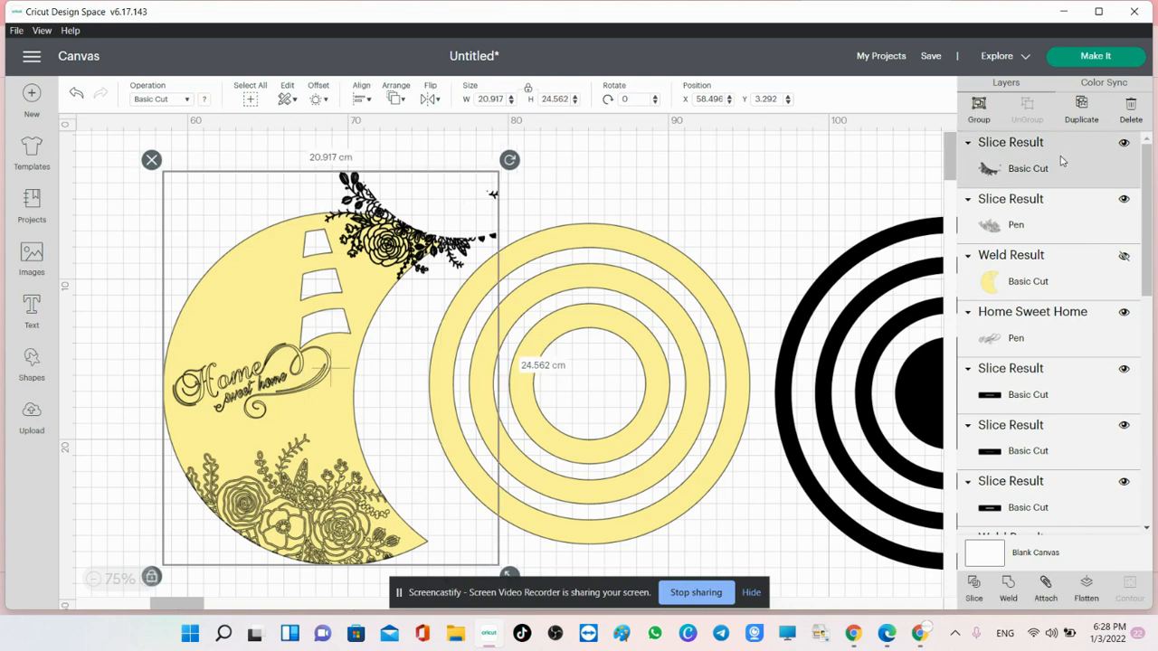
pyautogui.click(479, 143)
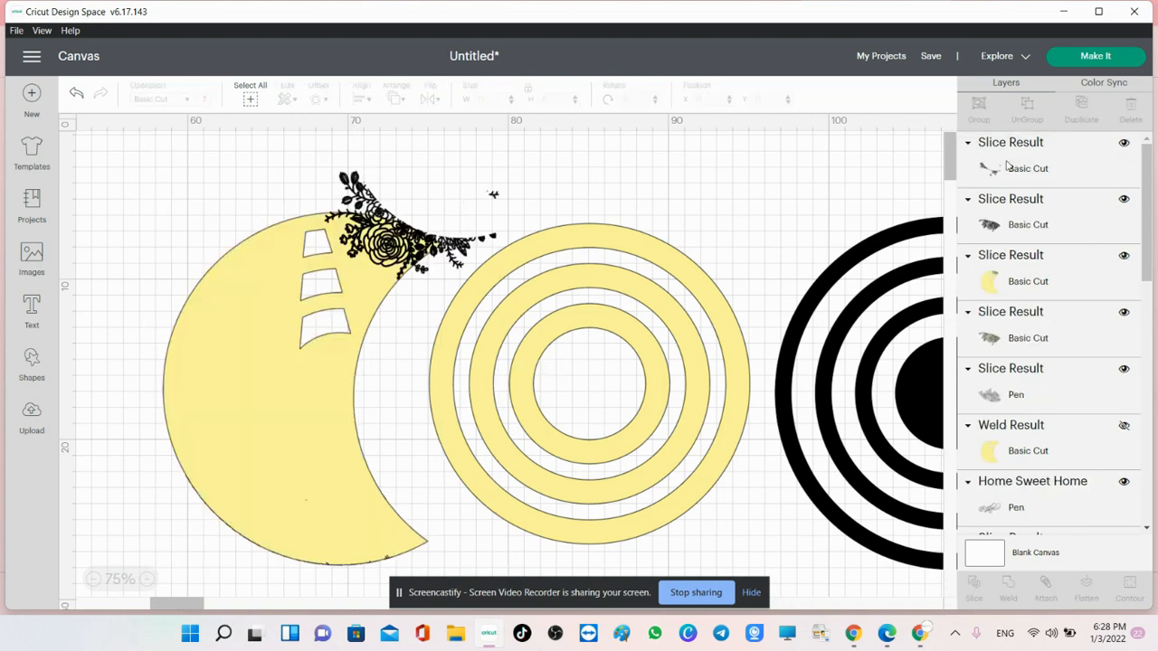
pyautogui.click(1051, 173)
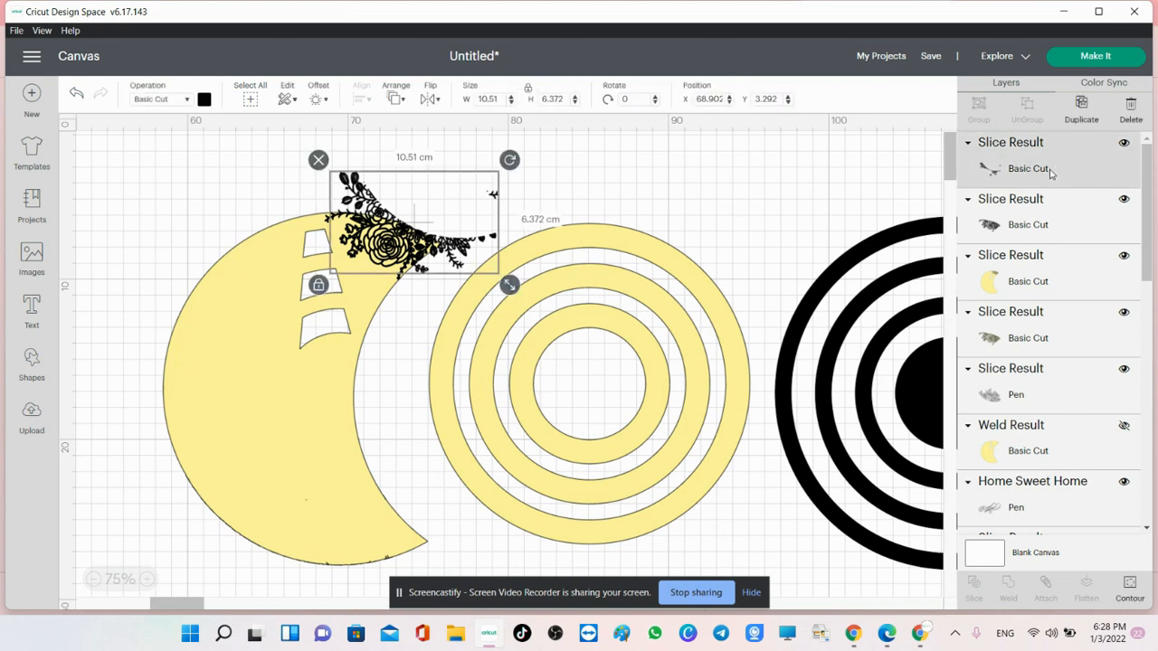
pyautogui.press('Delete')
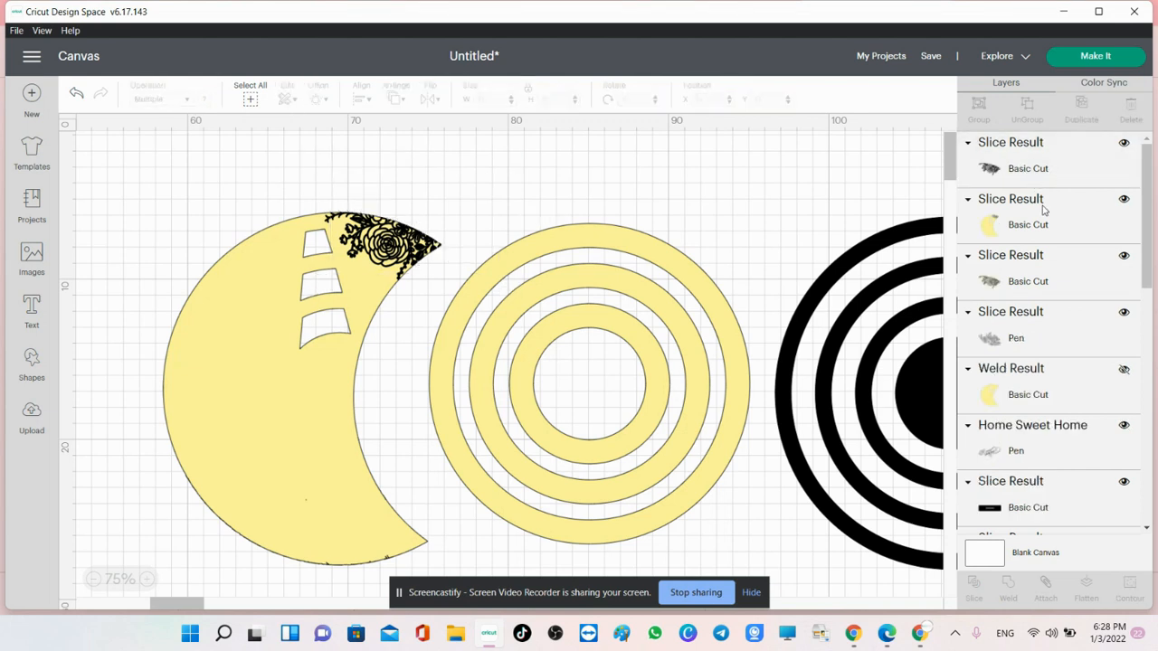
# Step: Weld the moon slice and its yellow floral cutout together and delete the resulting moon
pyautogui.click(1043, 223)
pyautogui.keyDown('shift'); pyautogui.click(1041, 244); pyautogui.keyUp('shift')
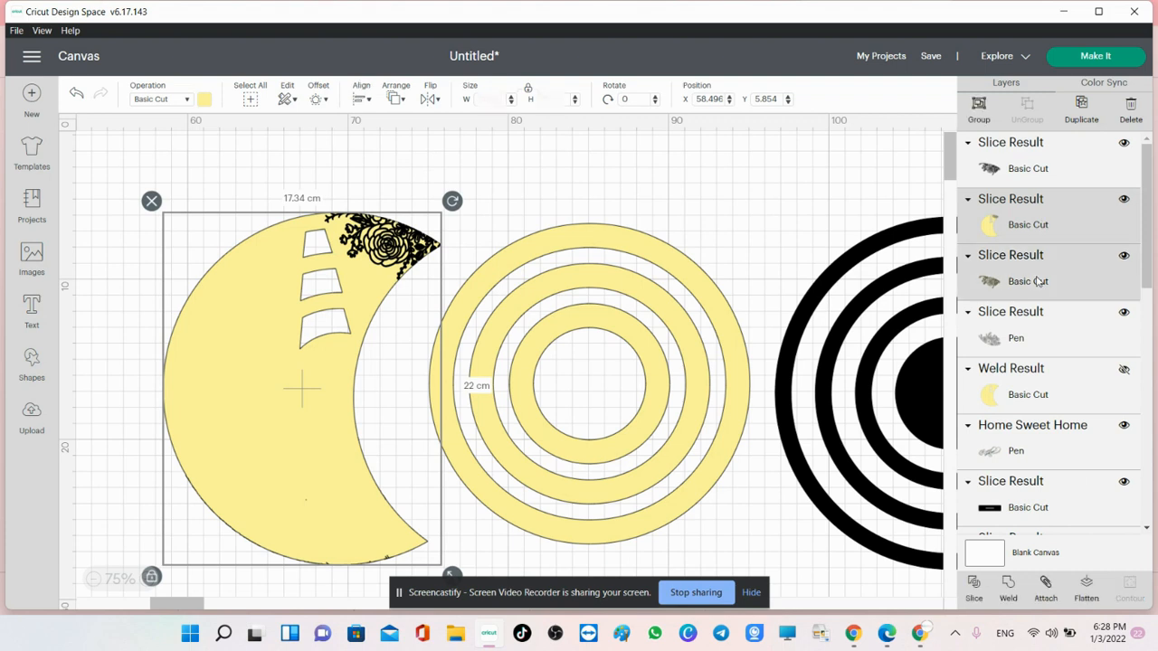
pyautogui.click(1009, 588)
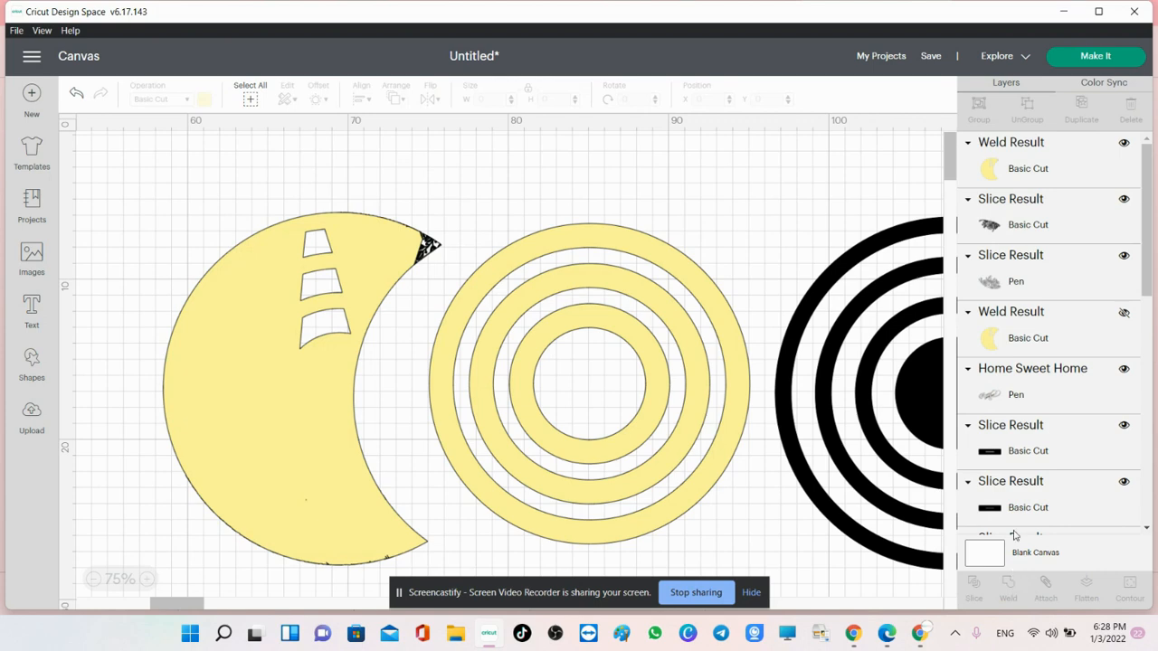
pyautogui.click(1037, 170)
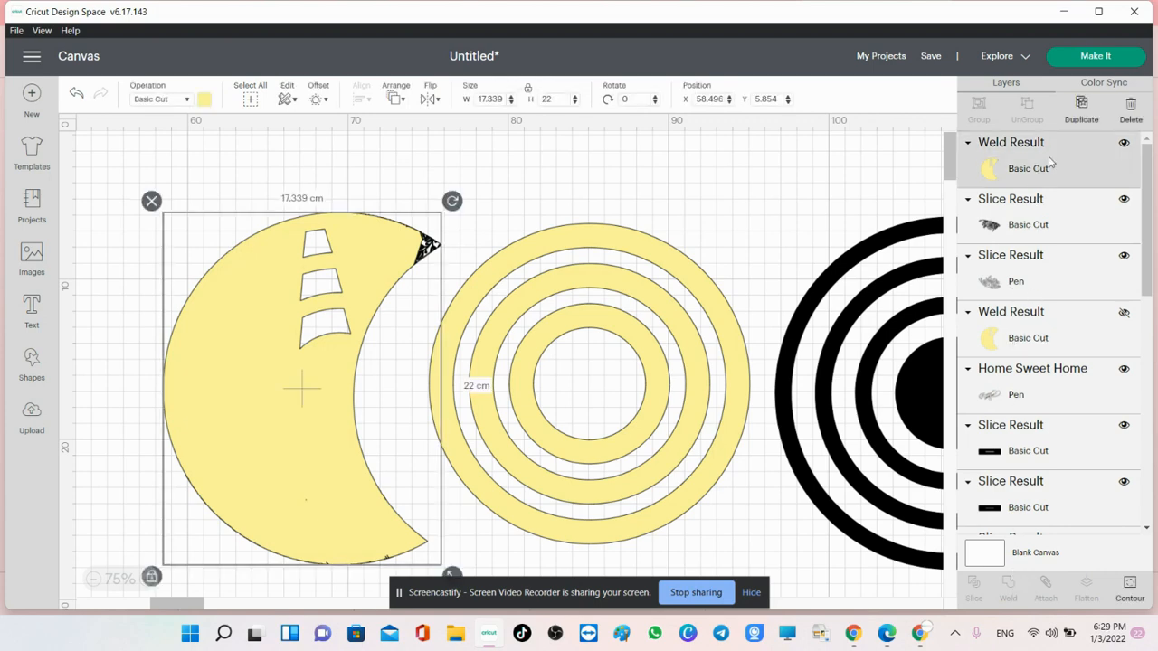
pyautogui.press('Delete')
# Step: Change the operation of the trimmed upper floral piece to Pen
pyautogui.click(393, 257)
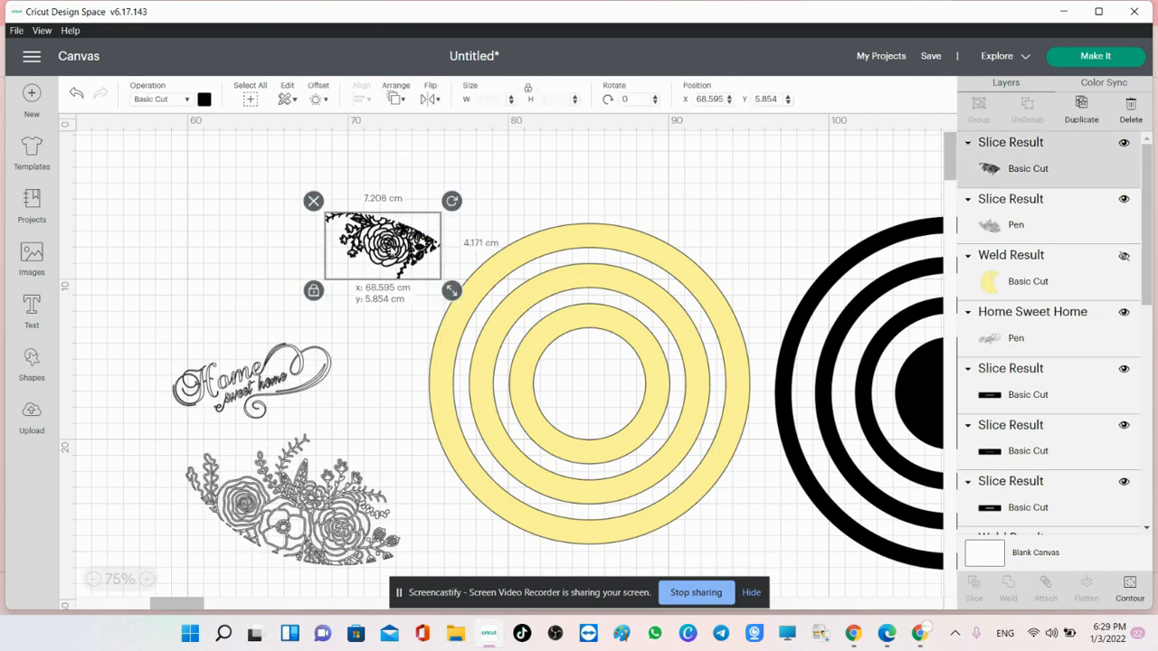
pyautogui.click(163, 98)
pyautogui.click(167, 190)
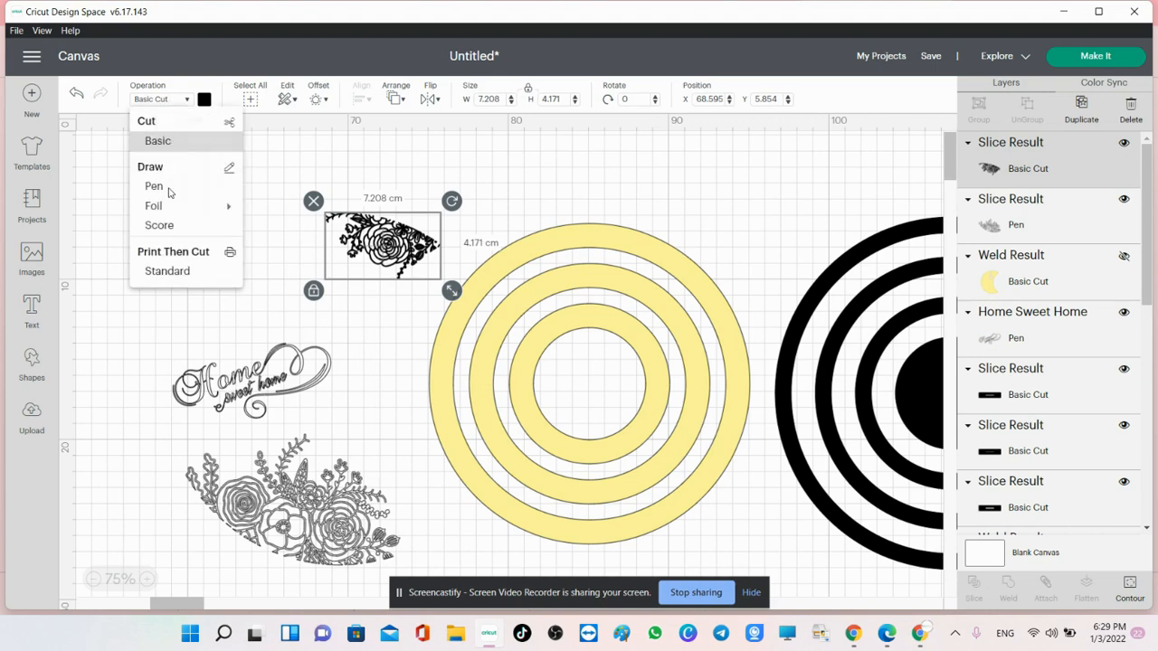
# Step: Unhide the spare yellow moon and move it into alignment with the upper and lower floral drawings
pyautogui.click(992, 284)
pyautogui.click(1124, 256)
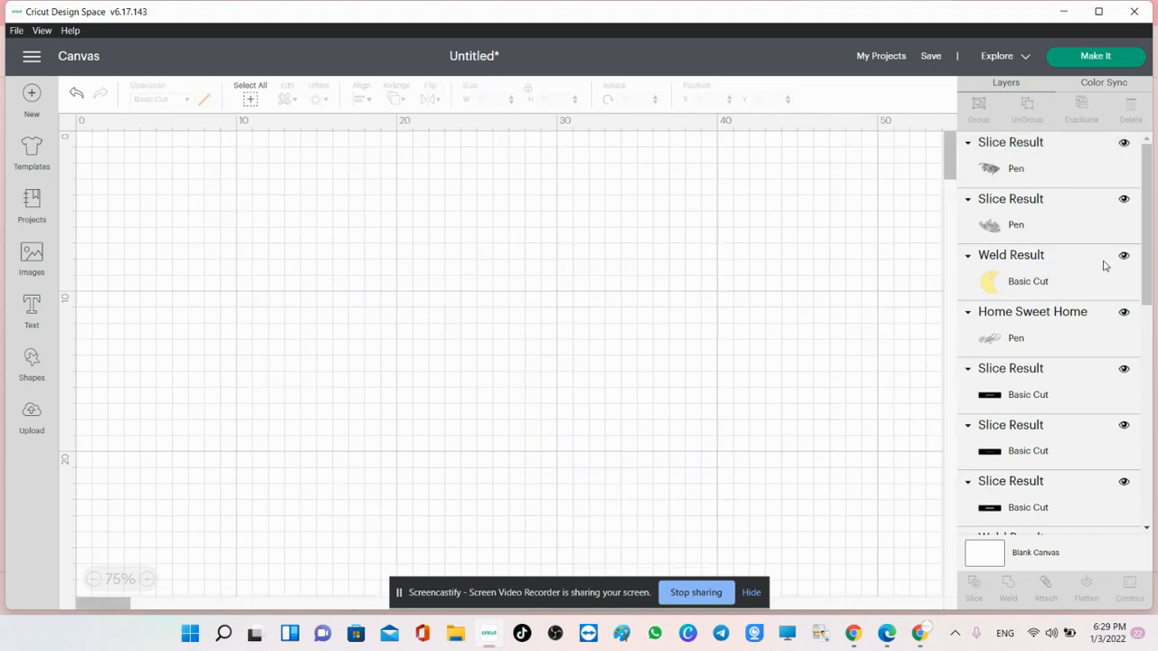
pyautogui.click(1078, 279)
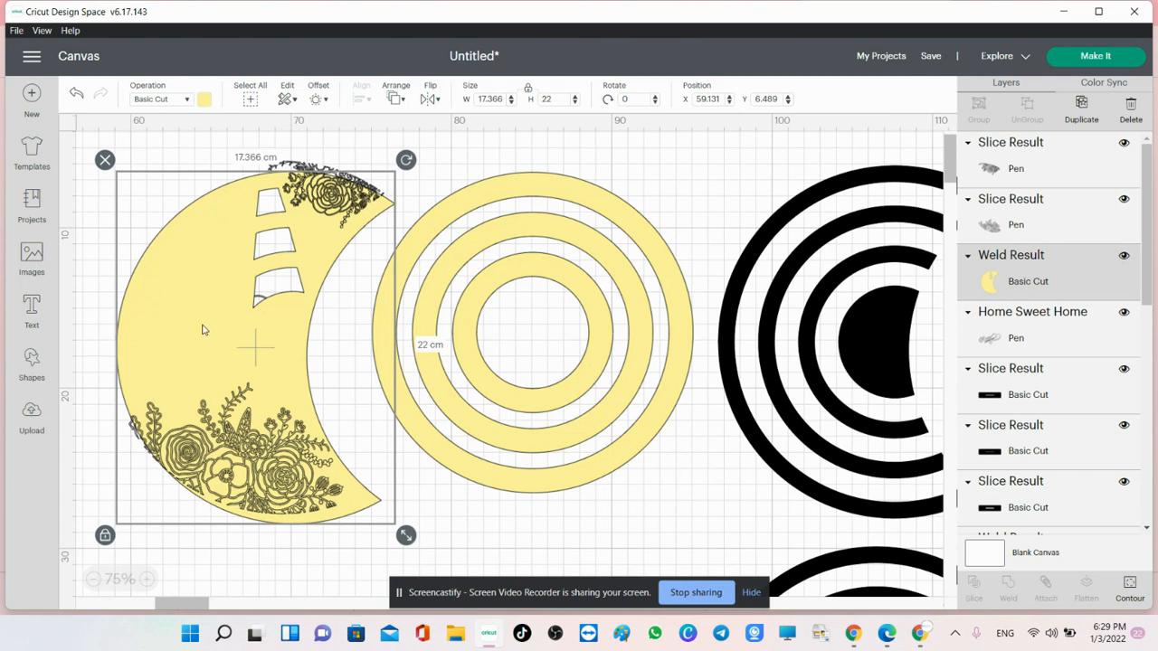
pyautogui.moveTo(199, 322); pyautogui.dragTo(187, 312)
pyautogui.click(227, 543)
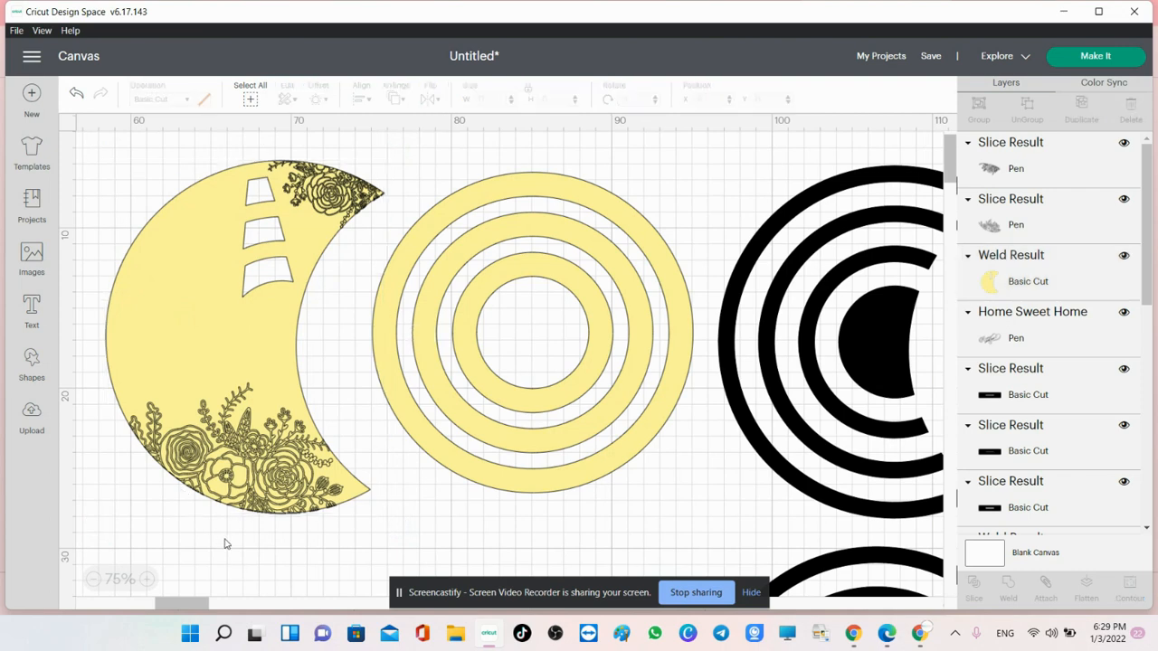
# Step: Attach both floral drawings, the moon and the Home Sweet Home lettering together, and shift the attached design slightly
pyautogui.moveTo(143, 145); pyautogui.dragTo(342, 550)
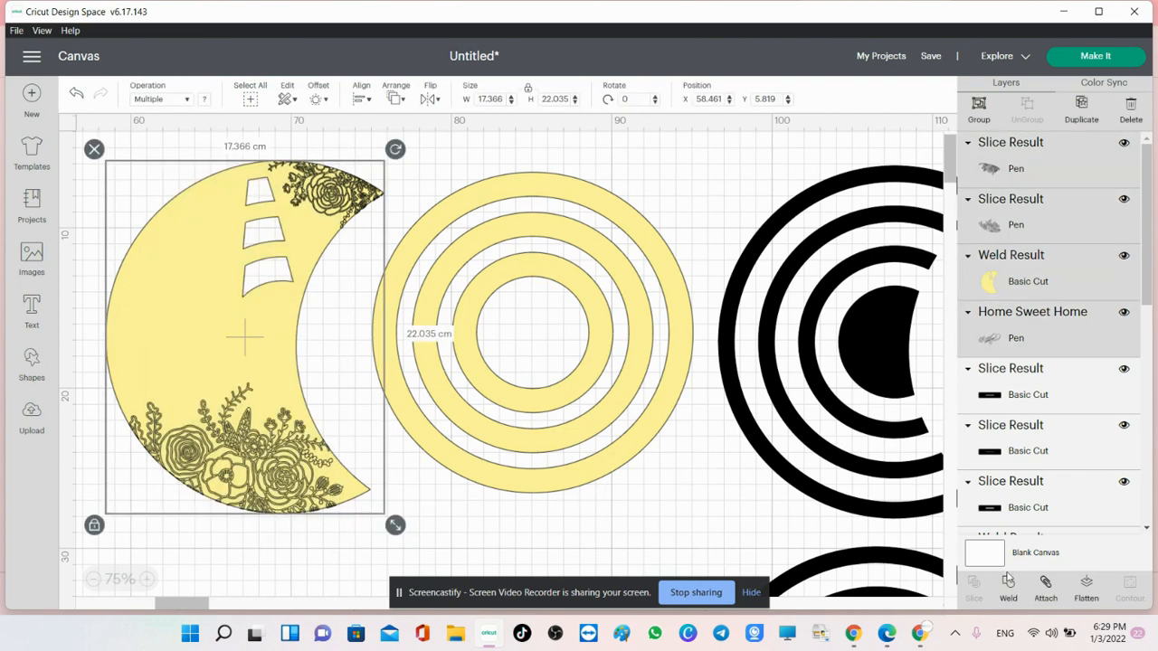
pyautogui.click(1040, 590)
pyautogui.moveTo(215, 200); pyautogui.dragTo(230, 207)
# Step: Try to change the stacking order of the Home Sweet Home lettering within the attached moon design
pyautogui.click(1047, 362)
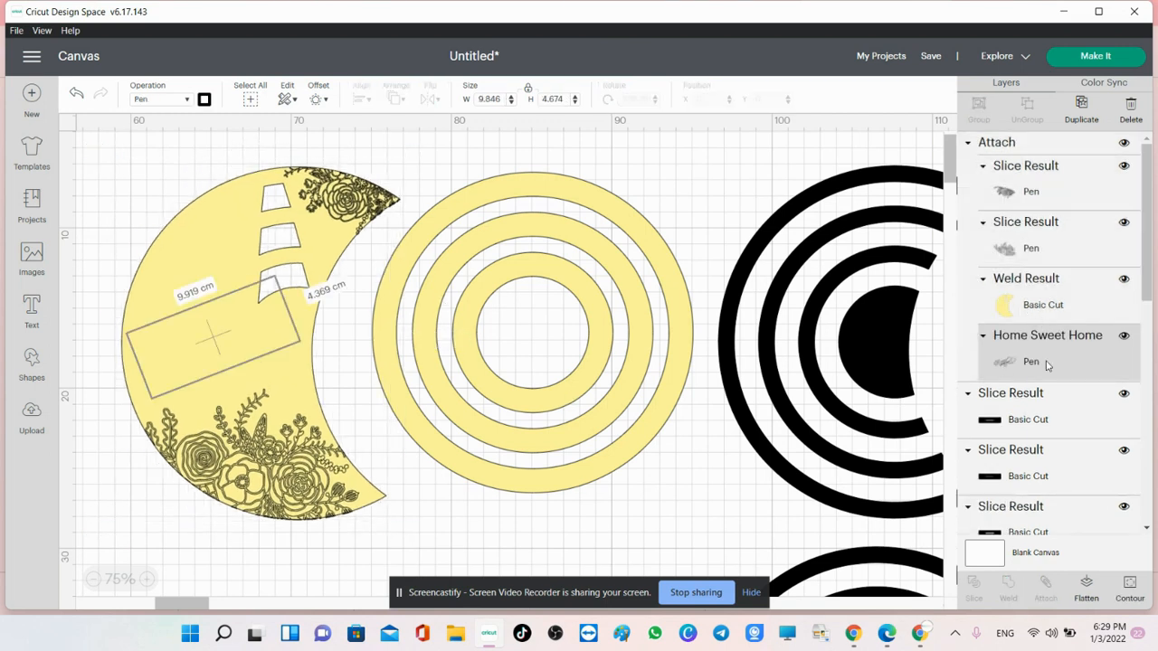
pyautogui.moveTo(1037, 366)
pyautogui.mouseDown()
pyautogui.moveTo(1051, 343)
pyautogui.moveTo(1034, 359)
pyautogui.mouseUp()
pyautogui.rightClick(1033, 360)
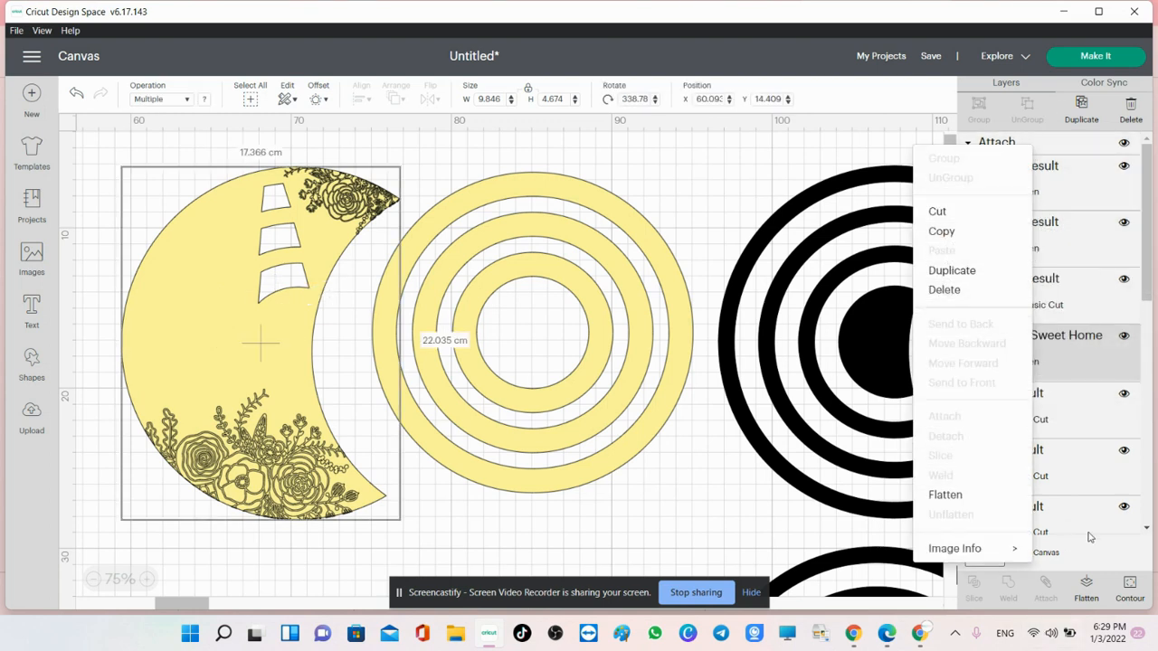
pyautogui.click(232, 274)
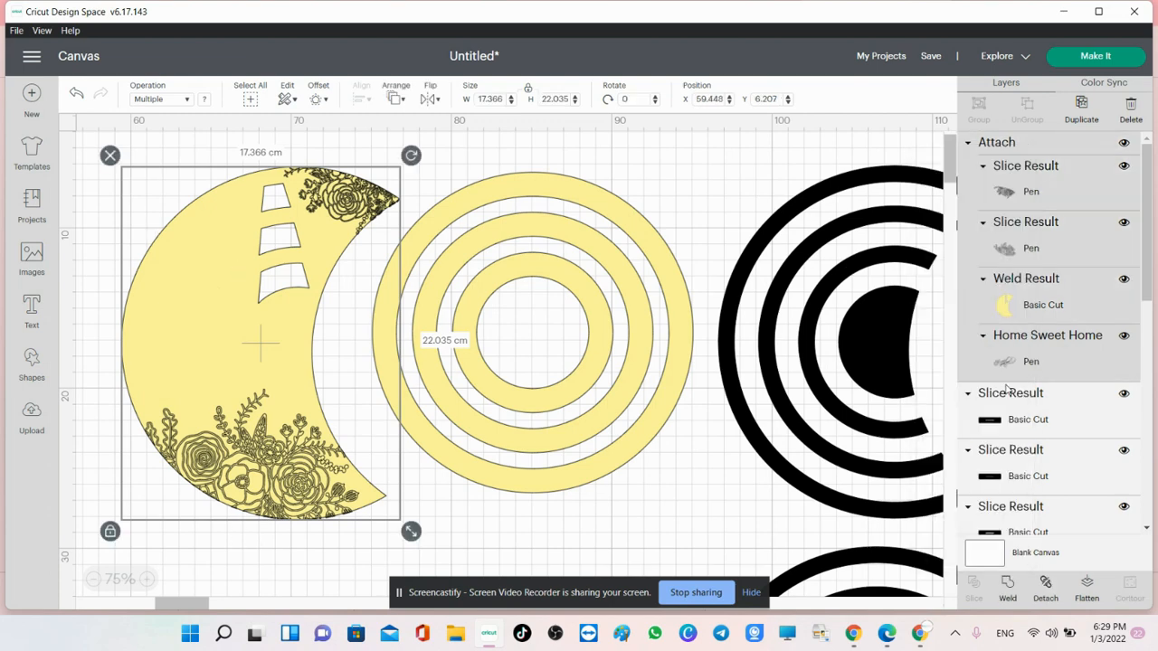
# Step: Detach the moon design and reattach it with the Home Sweet Home lettering stacked above the moon
pyautogui.click(1045, 592)
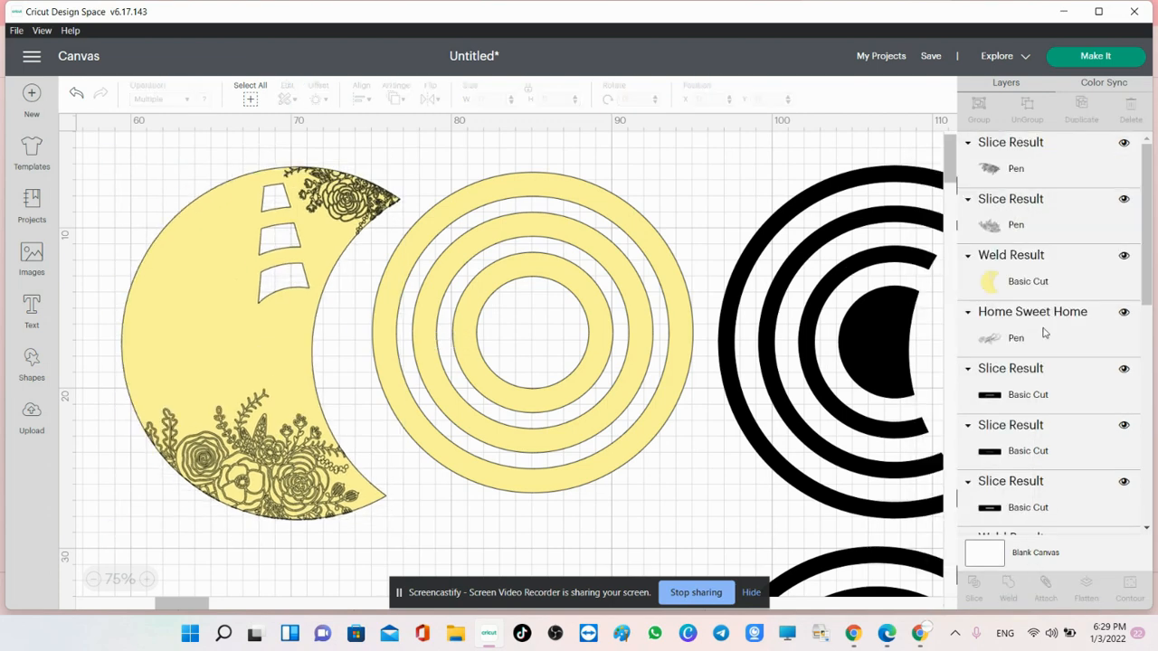
pyautogui.moveTo(1044, 333); pyautogui.dragTo(1028, 251)
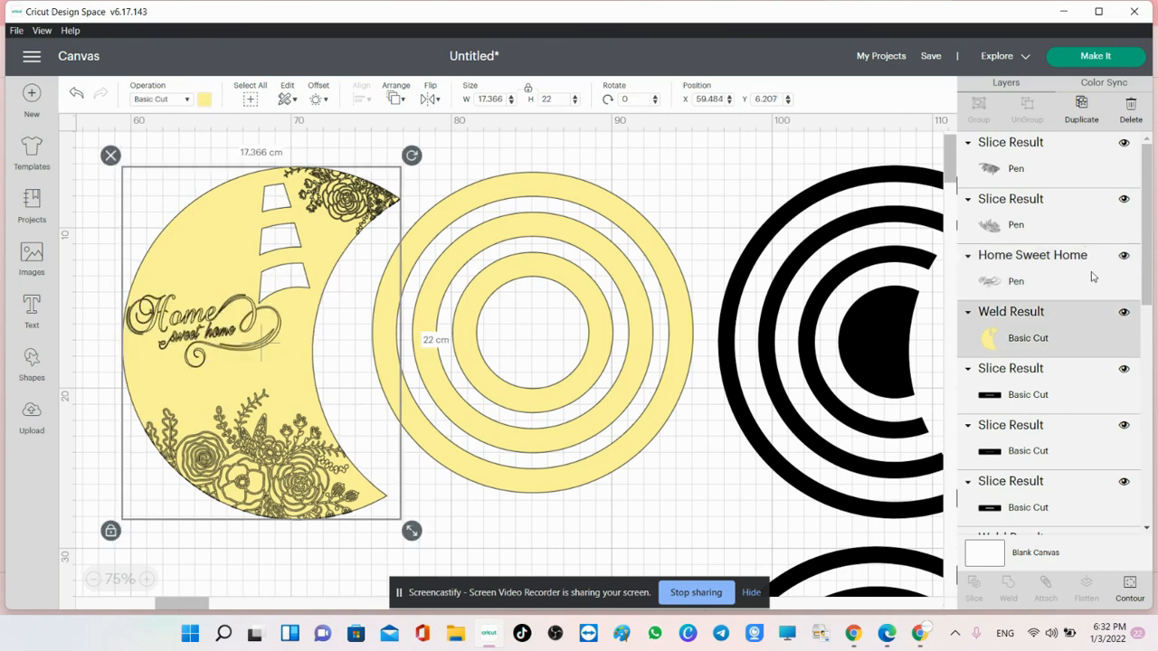
pyautogui.keyDown('ctrl'); pyautogui.click(1076, 284); pyautogui.keyUp('ctrl')
pyautogui.keyDown('ctrl'); pyautogui.click(1054, 219); pyautogui.keyUp('ctrl')
pyautogui.keyDown('ctrl'); pyautogui.click(1047, 170); pyautogui.keyUp('ctrl')
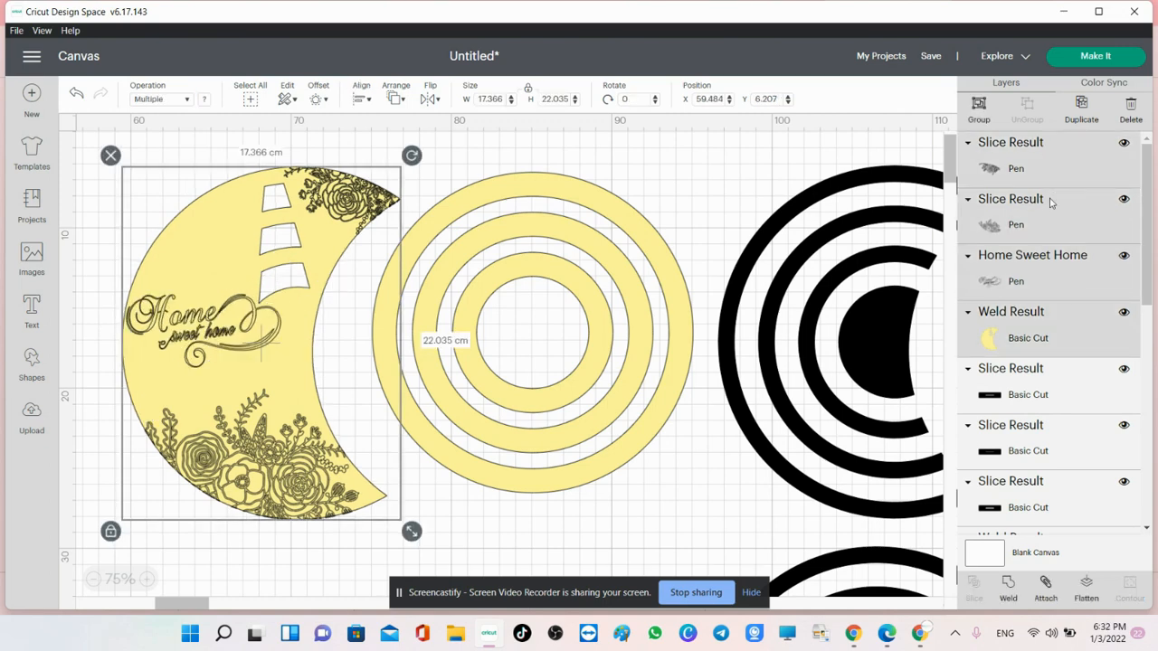
pyautogui.click(1045, 586)
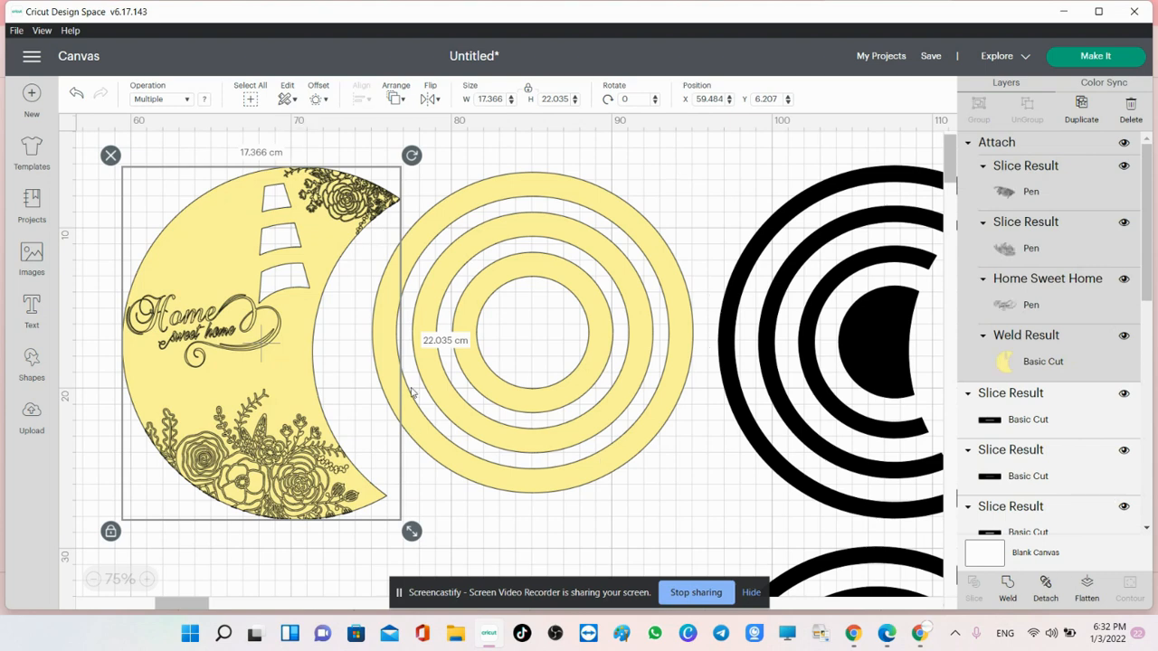
# Step: Duplicate the yellow moon with window cutouts from the attached design and move the copy below the original
pyautogui.click(93, 579)
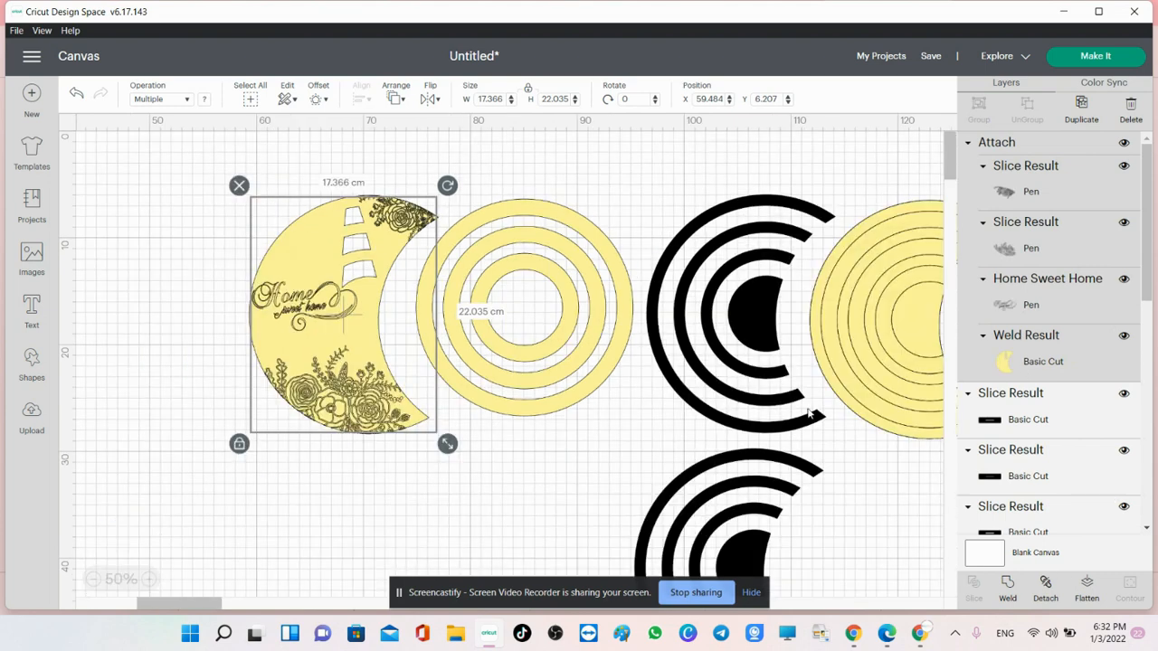
pyautogui.click(233, 555)
pyautogui.moveTo(206, 603); pyautogui.dragTo(183, 588)
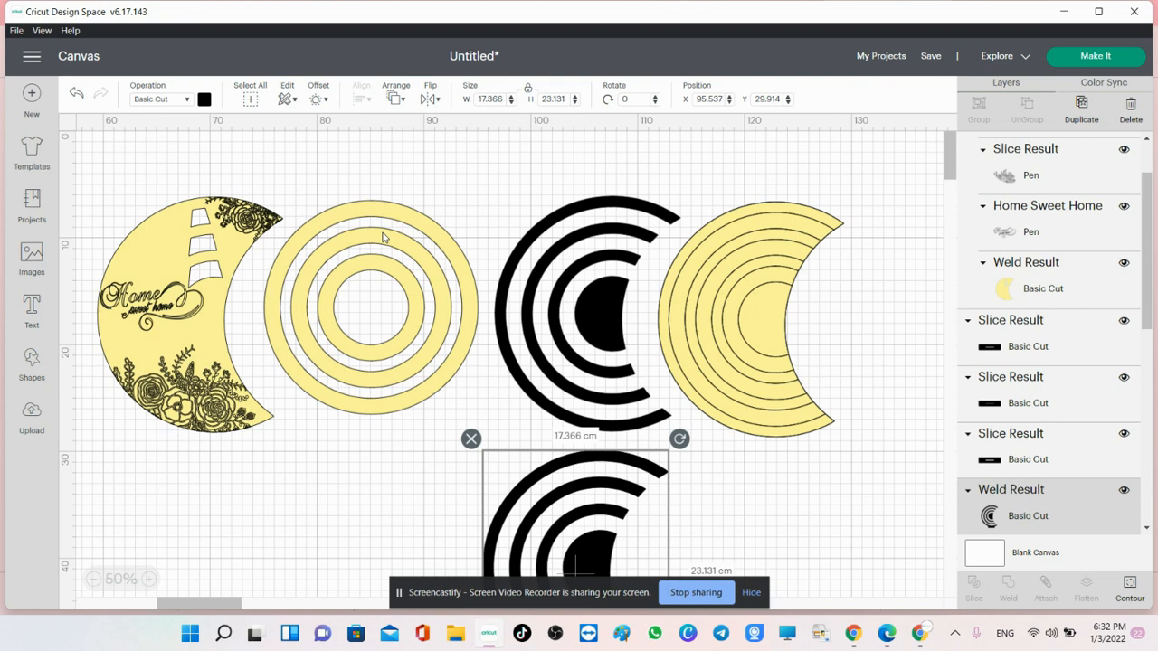
pyautogui.click(1030, 291)
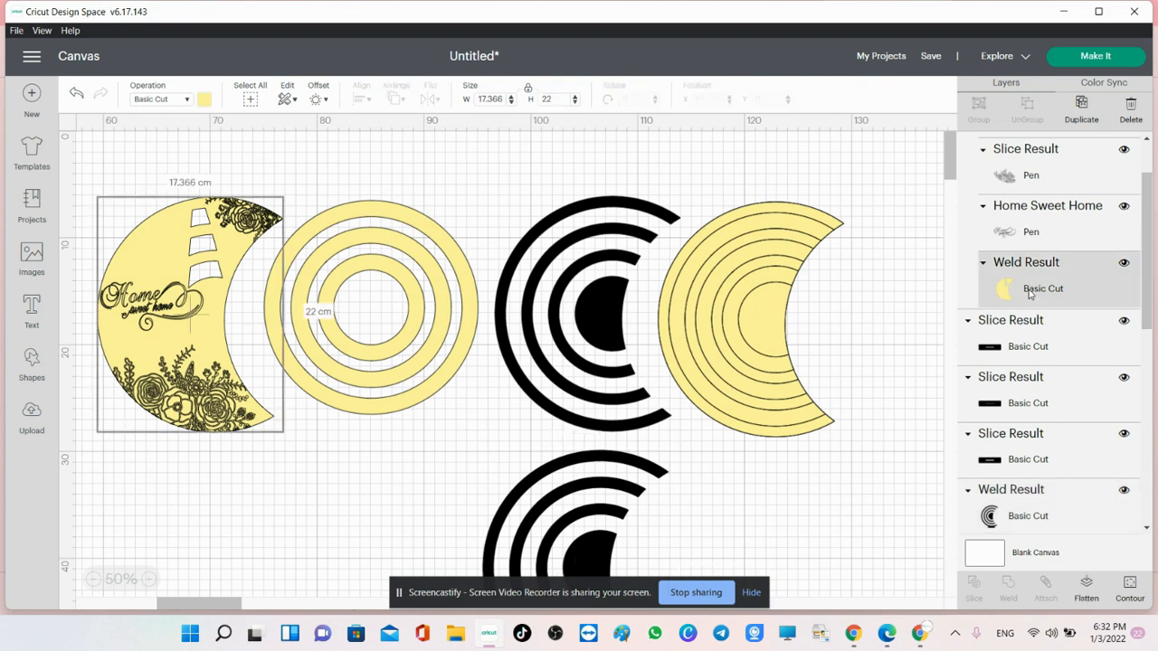
pyautogui.rightClick(1030, 291)
pyautogui.click(1073, 207)
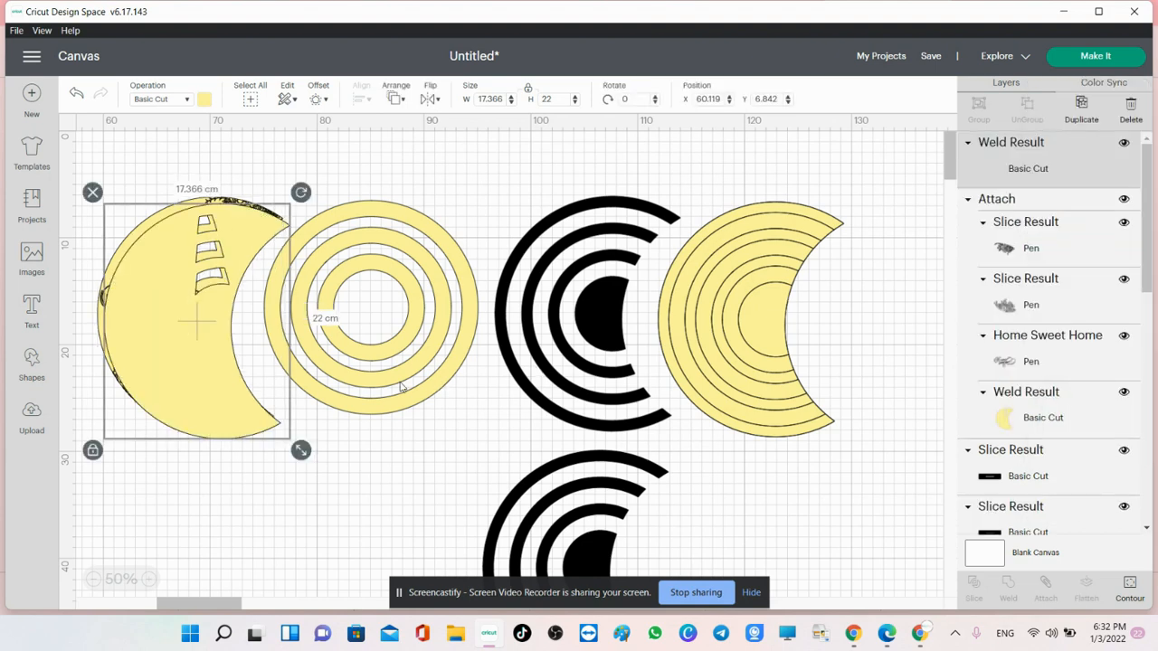
pyautogui.moveTo(225, 381); pyautogui.dragTo(327, 552)
# Step: Hide the outer moon contour of the duplicate so only its three window shapes remain
pyautogui.click(1129, 588)
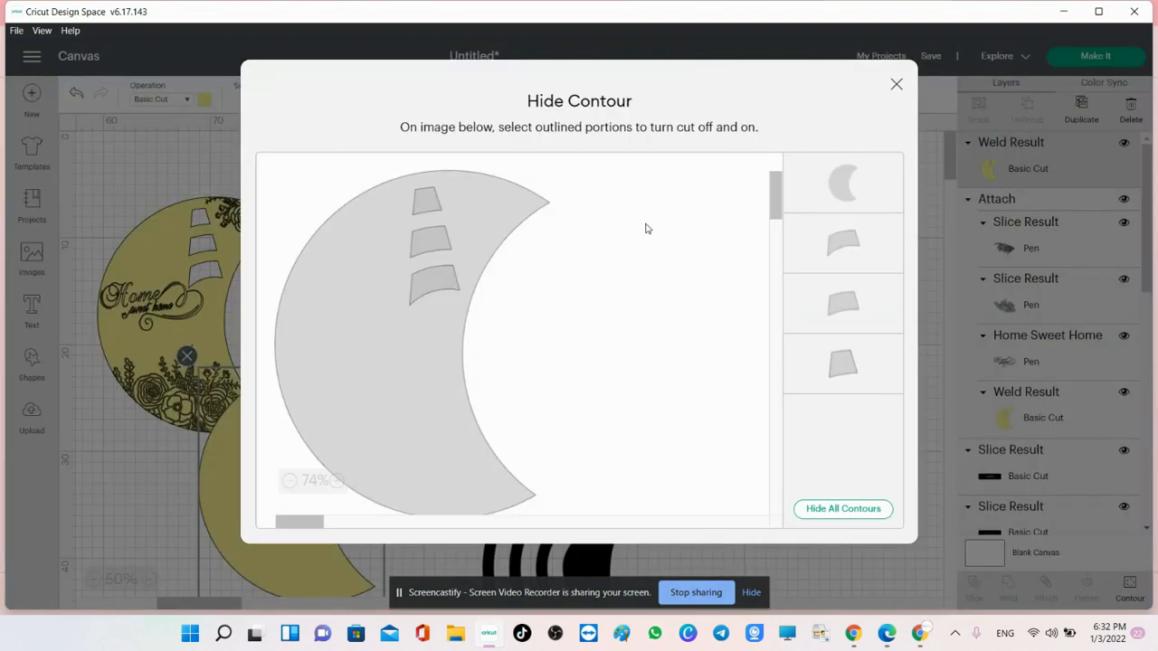
pyautogui.click(831, 194)
pyautogui.click(896, 86)
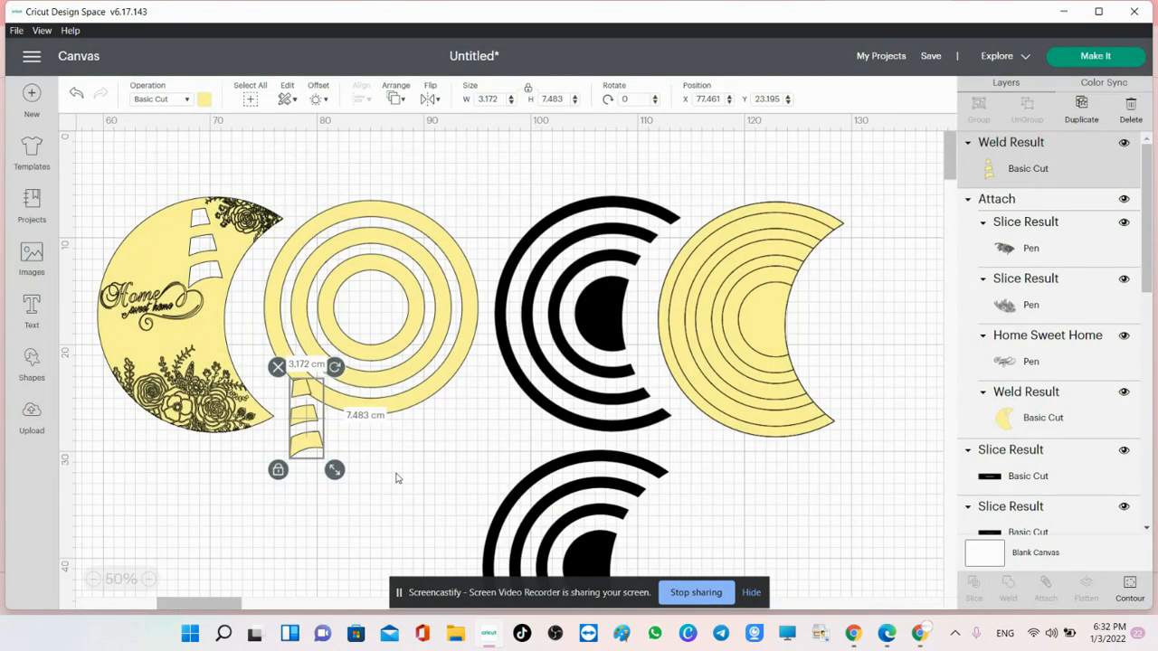
# Step: Recolor the three window pieces light red and place them over the upper bands of the yellow rings
pyautogui.click(204, 99)
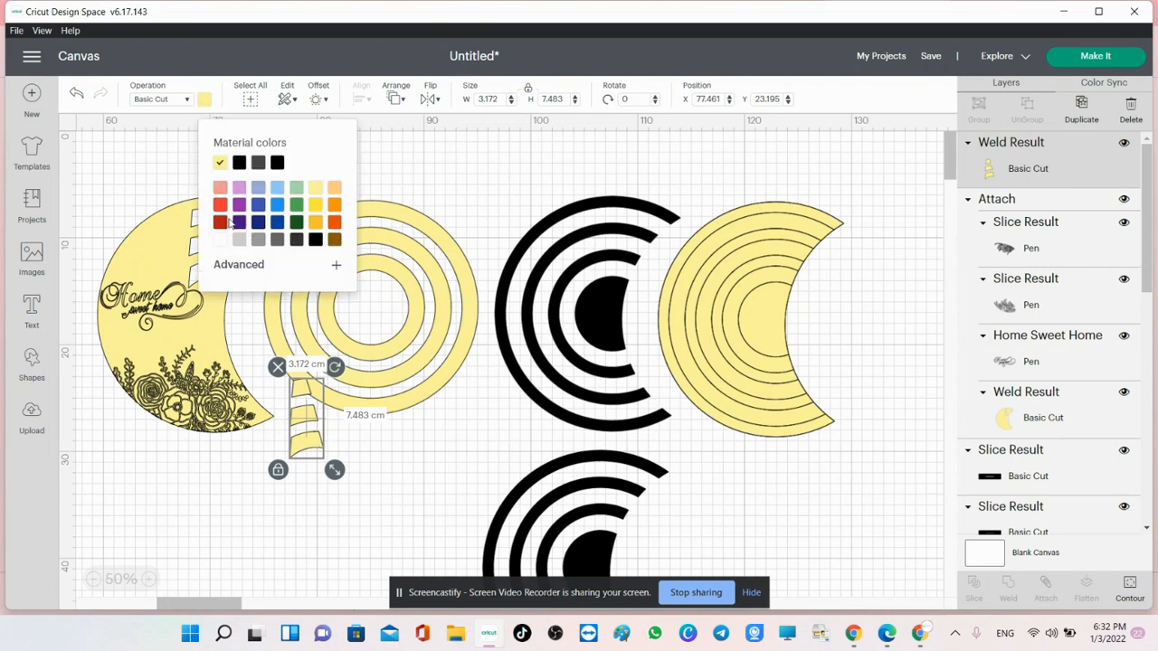
pyautogui.click(220, 187)
pyautogui.moveTo(324, 439); pyautogui.dragTo(366, 261)
pyautogui.click(440, 151)
pyautogui.click(462, 171)
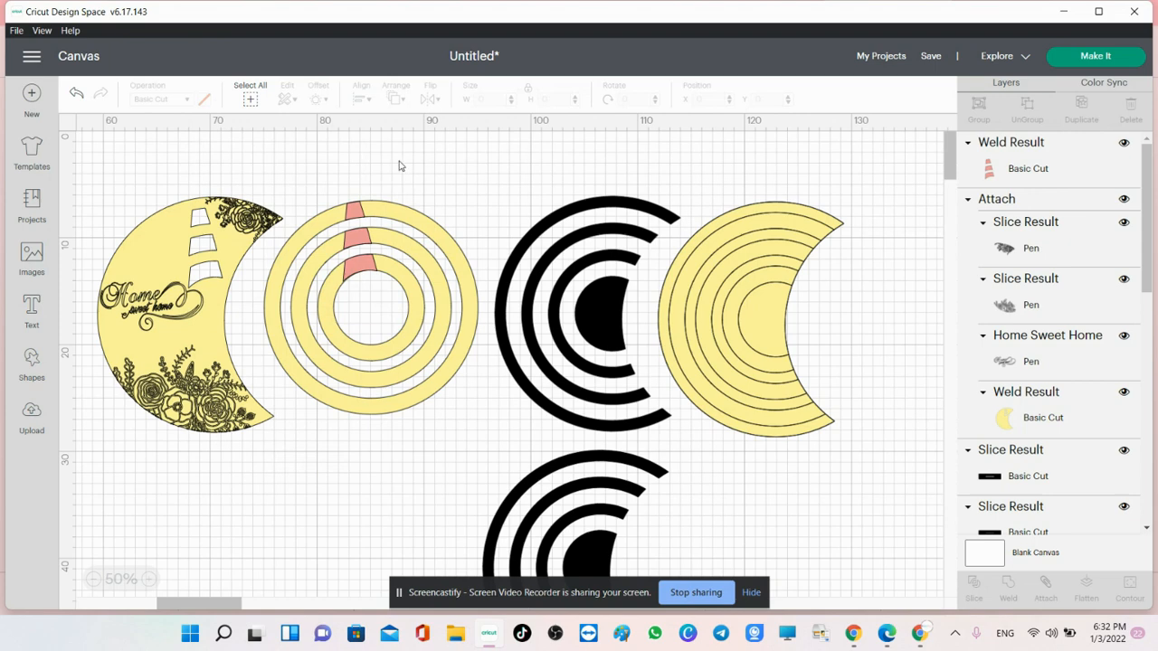
# Step: Shift the red window pieces slightly sideways so their curved edges line up with the yellow ring bands
pyautogui.click(368, 344)
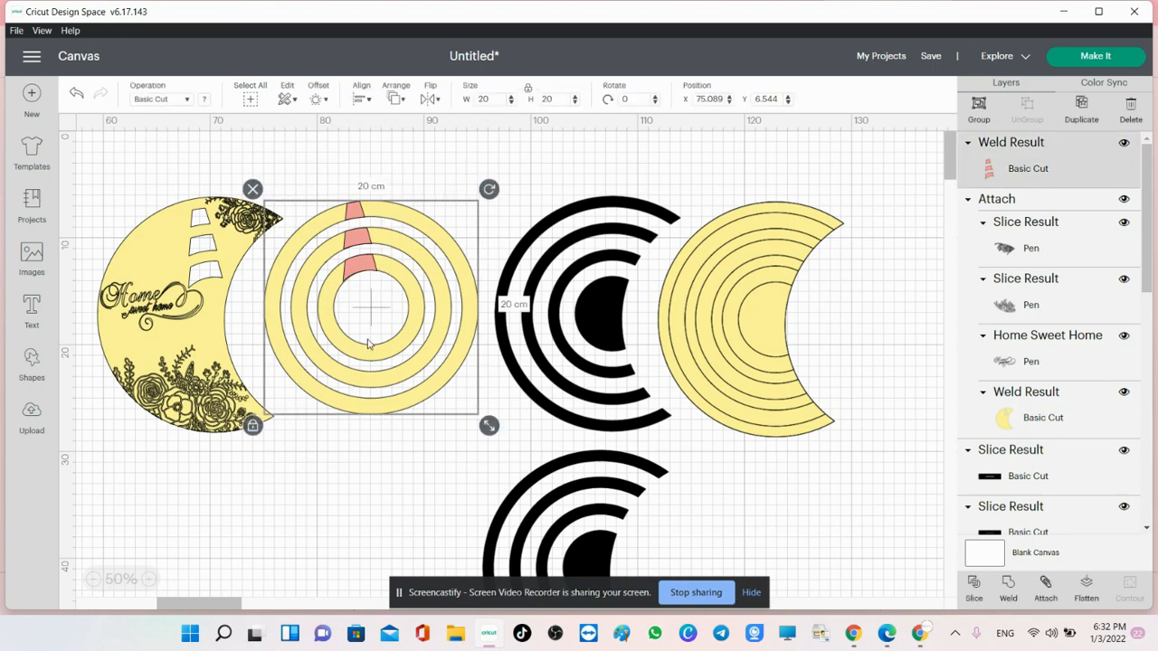
pyautogui.click(150, 581)
pyautogui.click(150, 580)
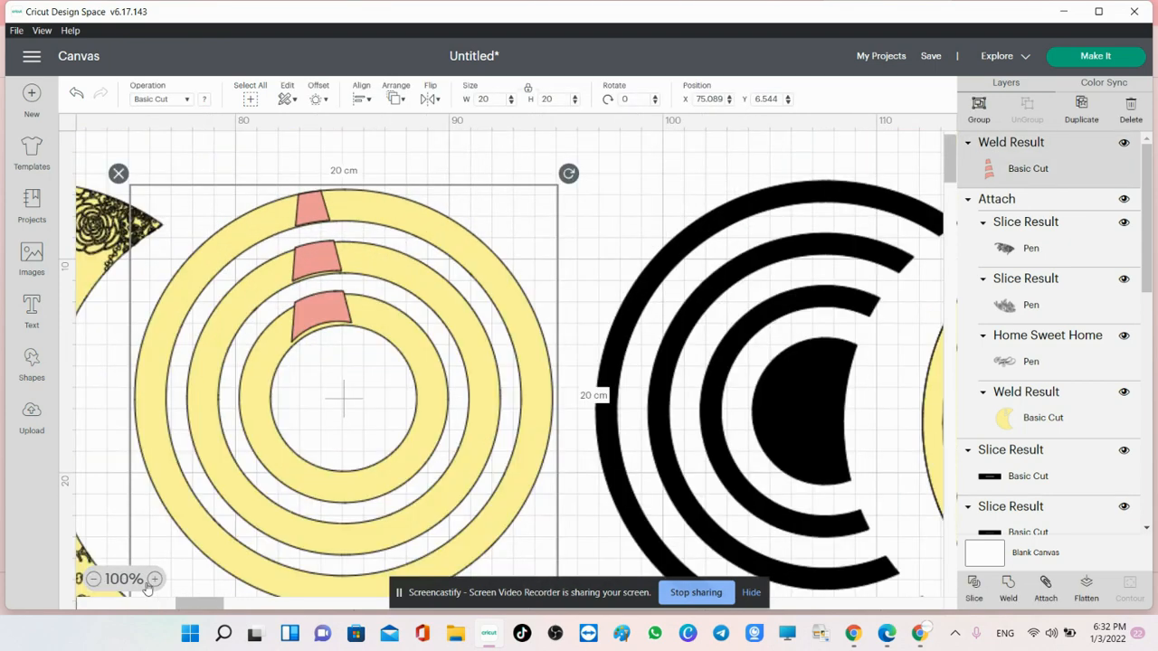
pyautogui.click(150, 580)
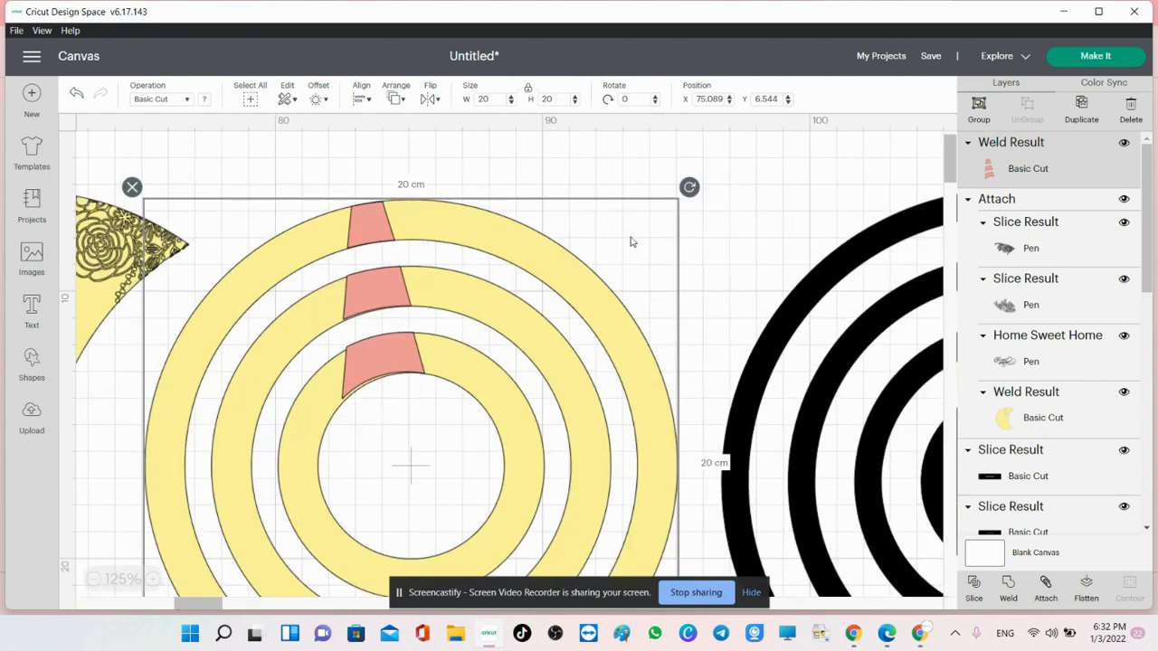
pyautogui.click(756, 185)
pyautogui.click(379, 309)
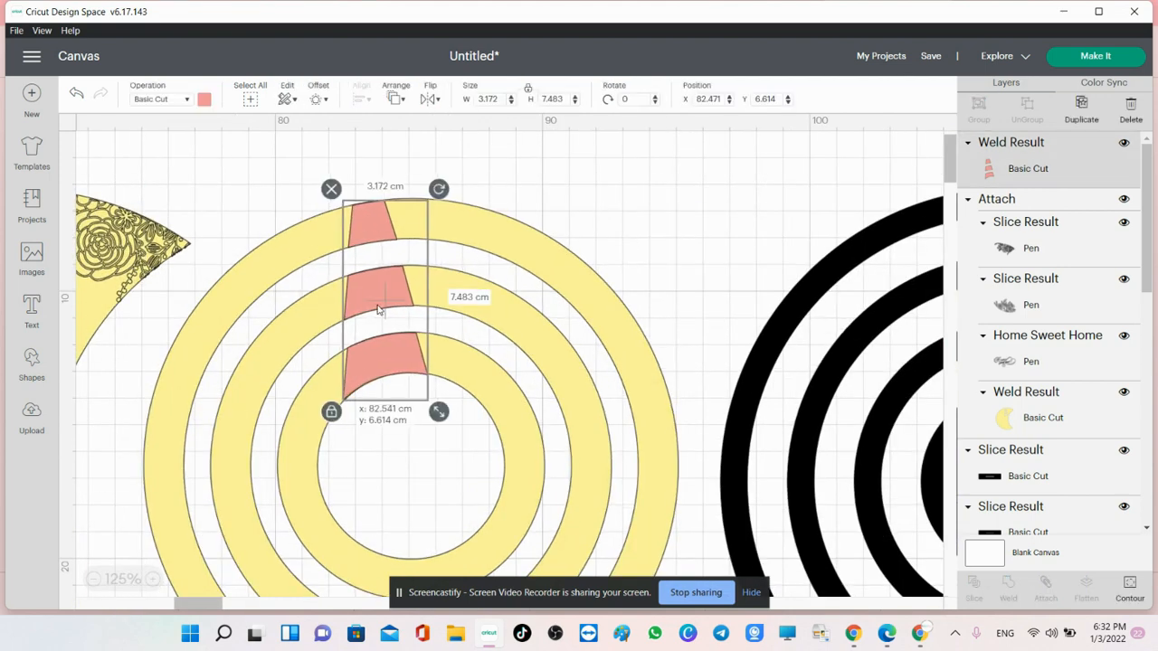
pyautogui.click(647, 185)
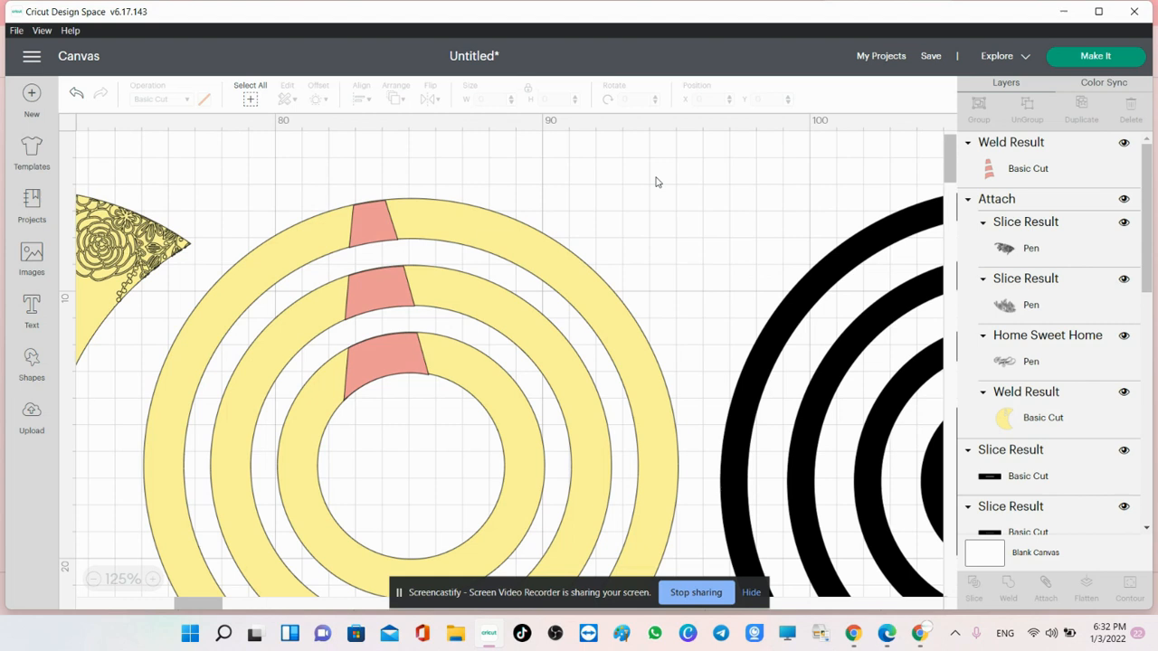
# Step: Nudge the red window pieces onto the edges of the ring bands and group them with the yellow rings
pyautogui.click(366, 233)
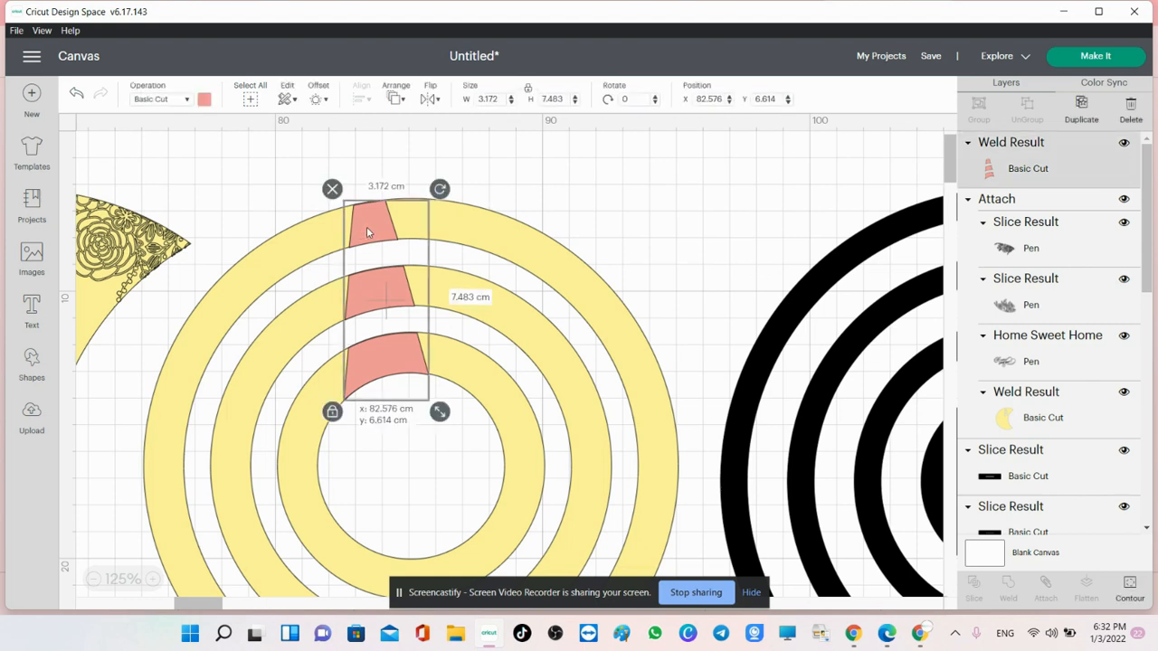
pyautogui.moveTo(367, 232); pyautogui.dragTo(370, 225)
pyautogui.click(606, 199)
pyautogui.moveTo(400, 348); pyautogui.dragTo(402, 345)
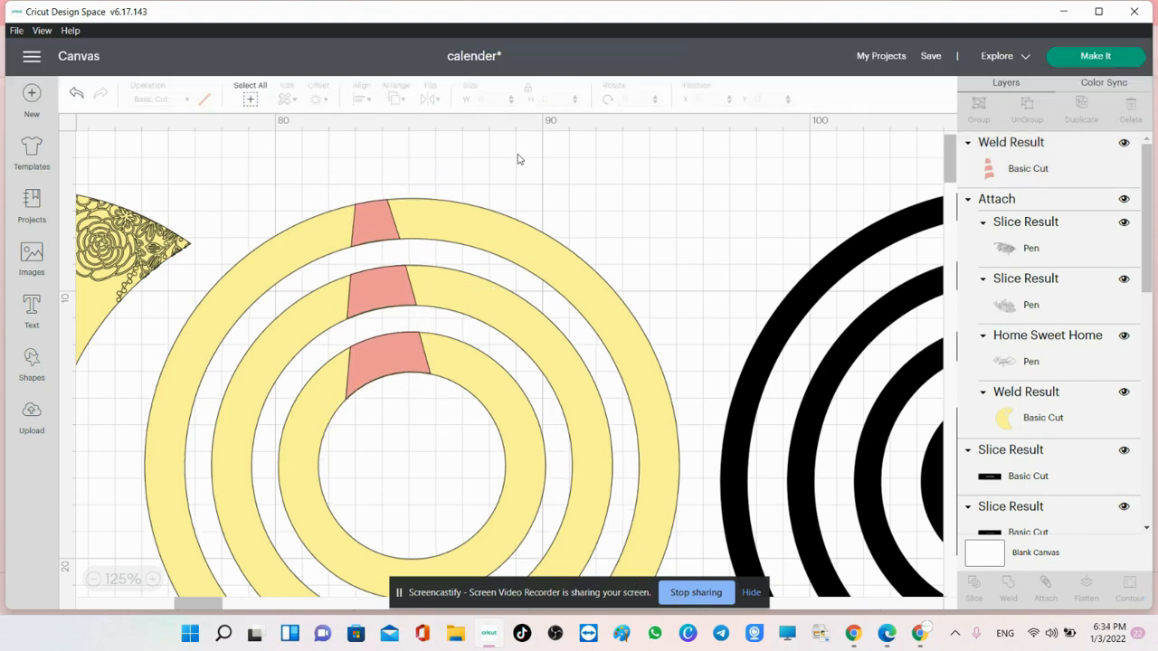
pyautogui.moveTo(518, 160); pyautogui.dragTo(383, 329)
pyautogui.click(980, 107)
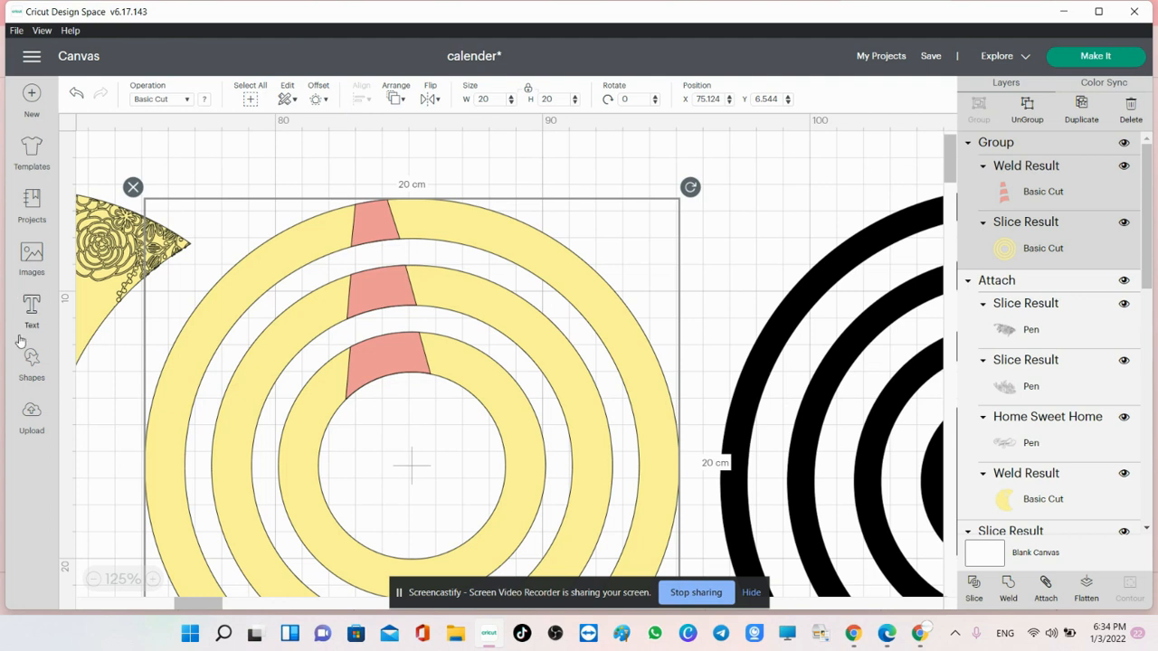
# Step: Add the text Sun in the Writing style and place it inside the centre of the yellow rings
pyautogui.click(41, 309)
pyautogui.write('Sun')
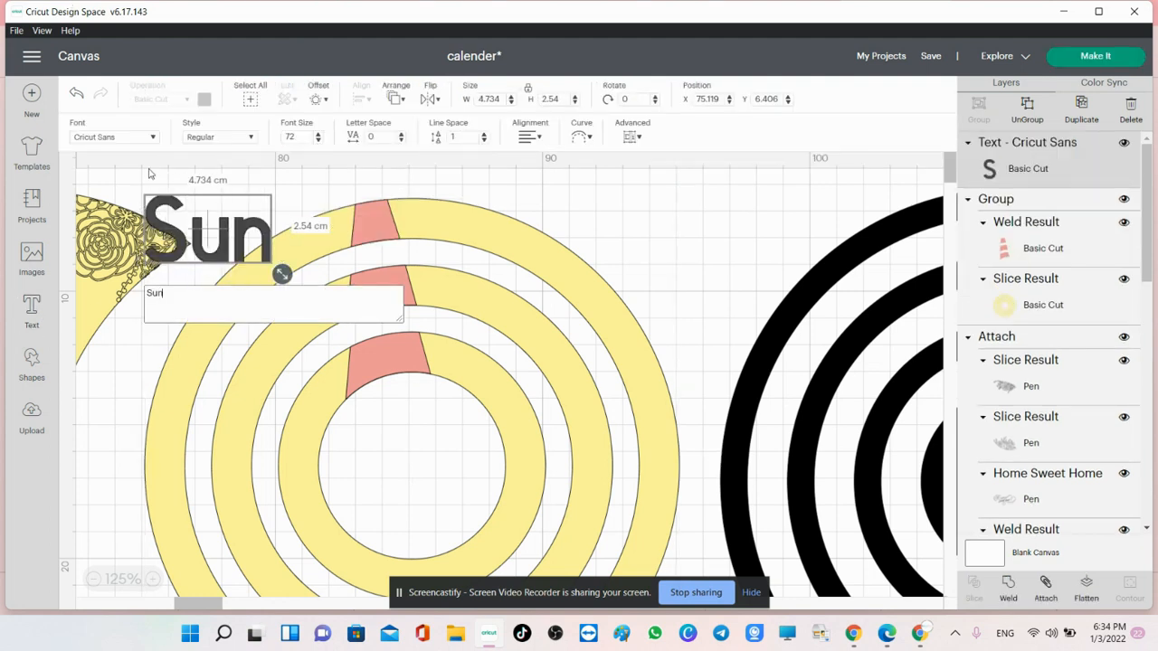
pyautogui.click(218, 138)
pyautogui.click(237, 235)
pyautogui.click(646, 239)
pyautogui.moveTo(214, 244); pyautogui.dragTo(431, 457)
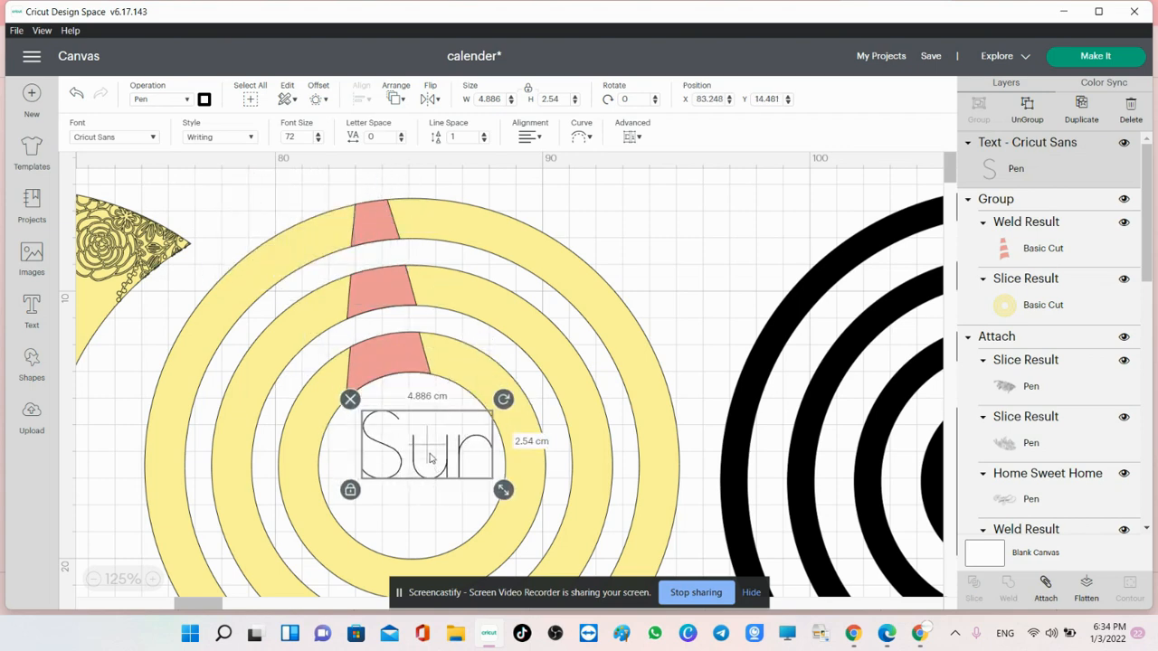
# Step: Change the Sun text to the Alphalicious font, move it onto the innermost red piece, and set its height to 1.1 cm
pyautogui.click(127, 138)
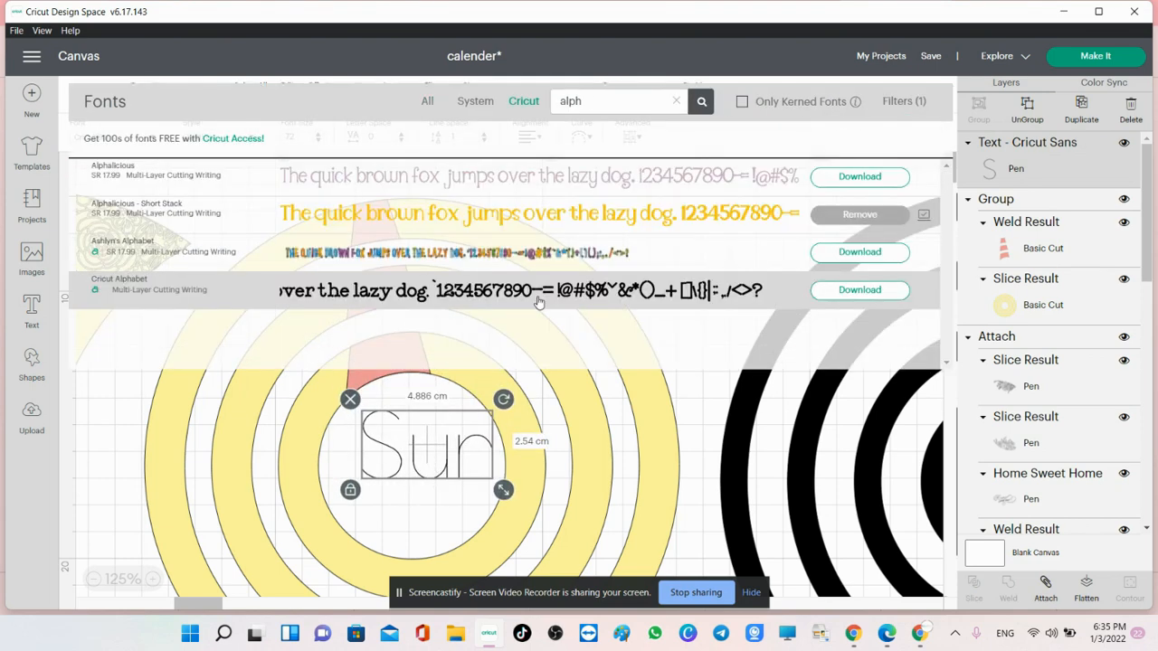
pyautogui.click(512, 298)
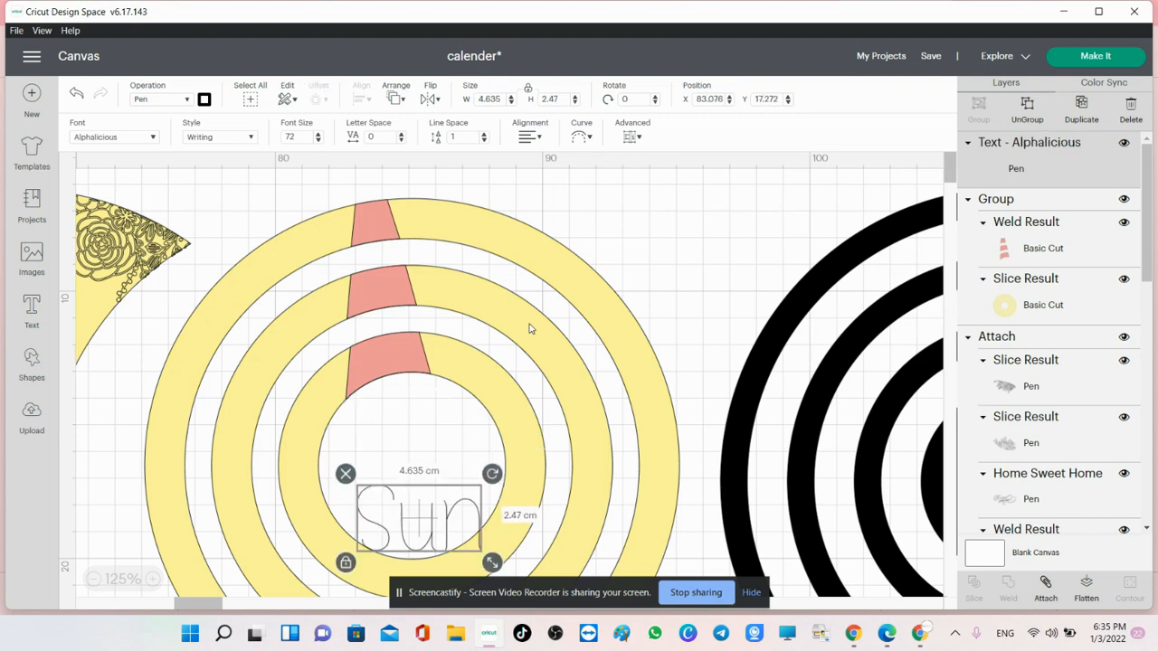
pyautogui.moveTo(426, 525); pyautogui.dragTo(418, 380)
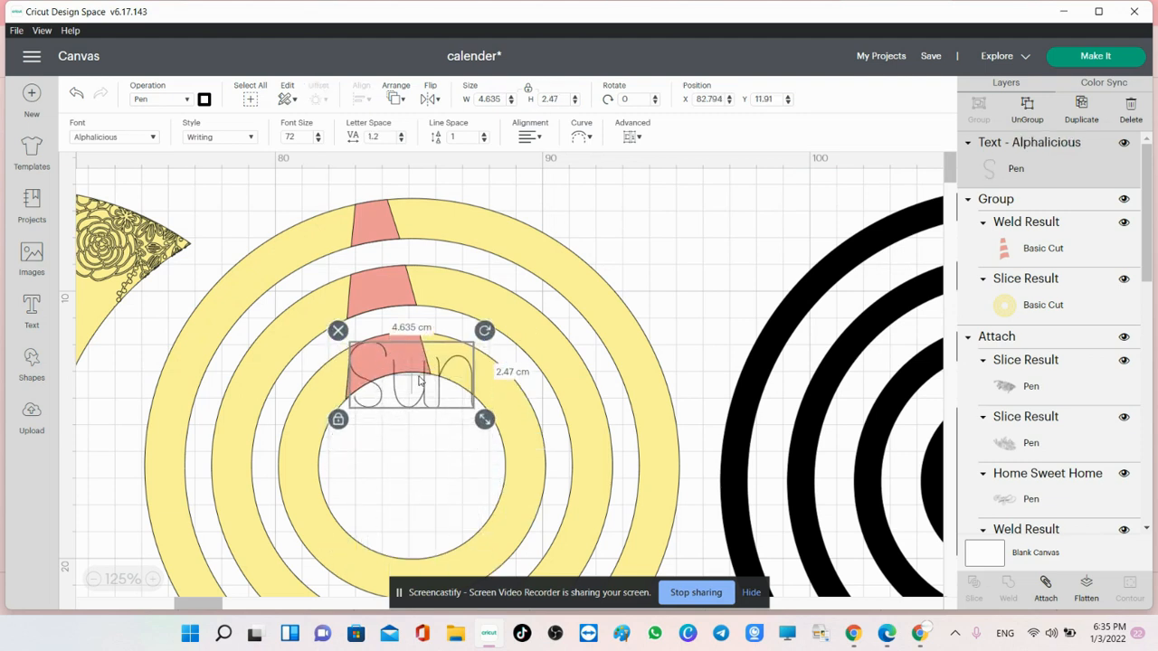
pyautogui.doubleClick(552, 99)
pyautogui.write('1.1')
pyautogui.press('Return')
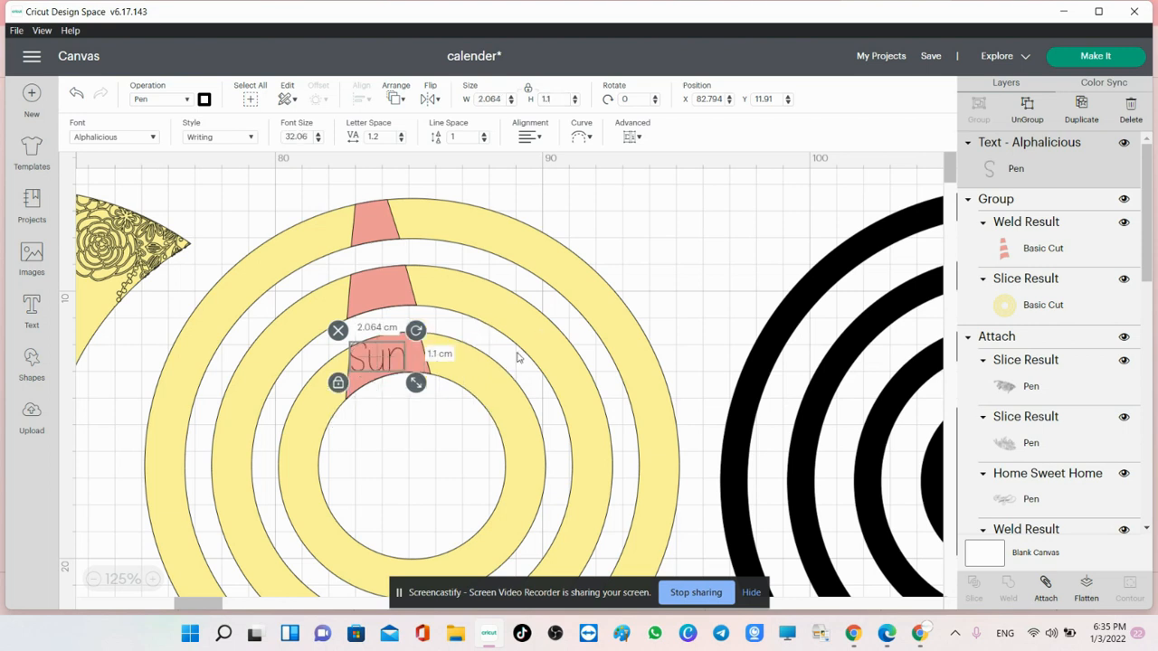
# Step: Rotate the Sun text to about 345.87 degrees and fit it within the innermost red piece
pyautogui.moveTo(415, 330); pyautogui.dragTo(408, 321)
pyautogui.moveTo(392, 364); pyautogui.dragTo(403, 363)
pyautogui.click(417, 406)
pyautogui.click(410, 358)
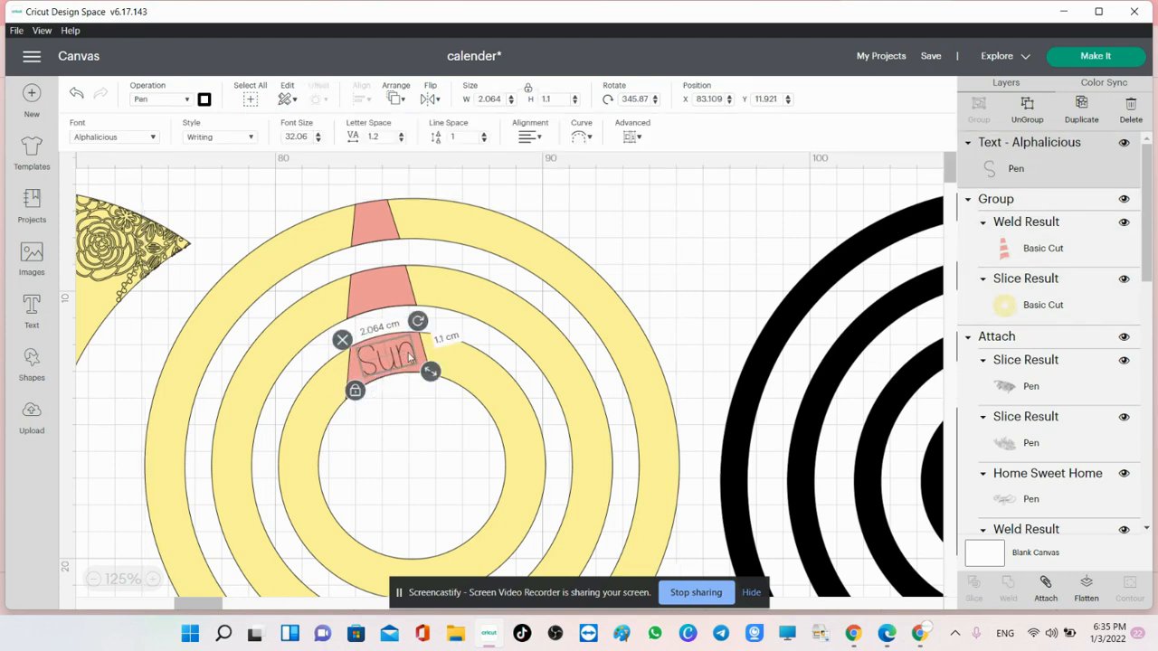
# Step: Rotate the grouped yellow rings and red pieces to about 44.16 degrees, placing the innermost red piece beside Sun
pyautogui.click(418, 444)
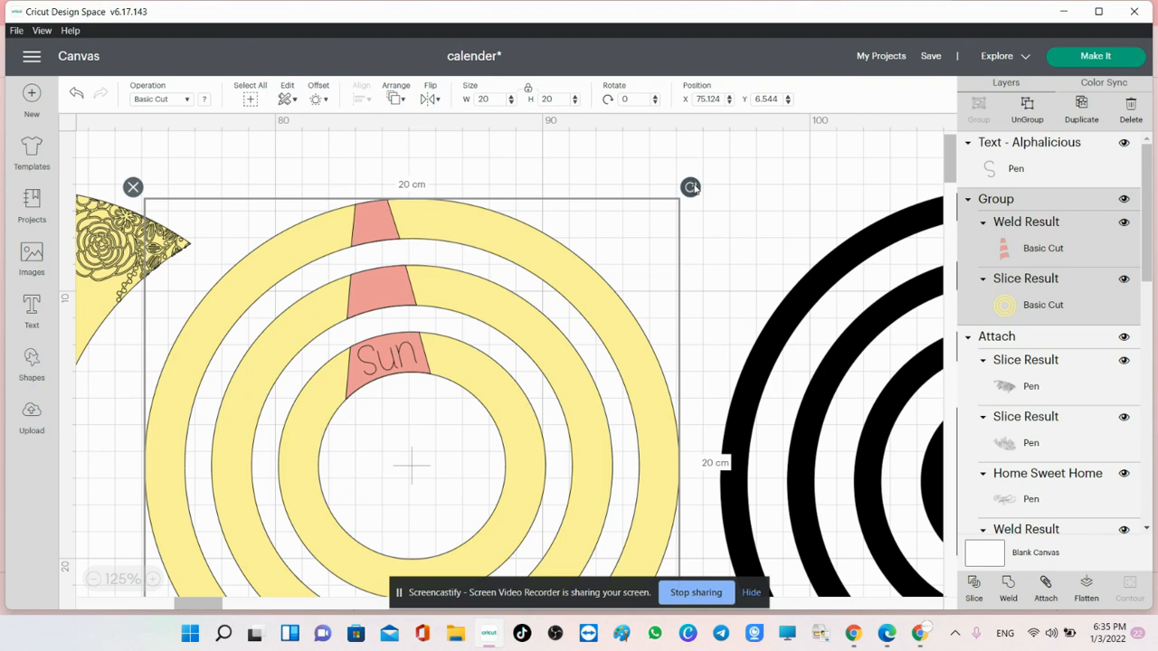
pyautogui.moveTo(692, 188); pyautogui.dragTo(892, 468)
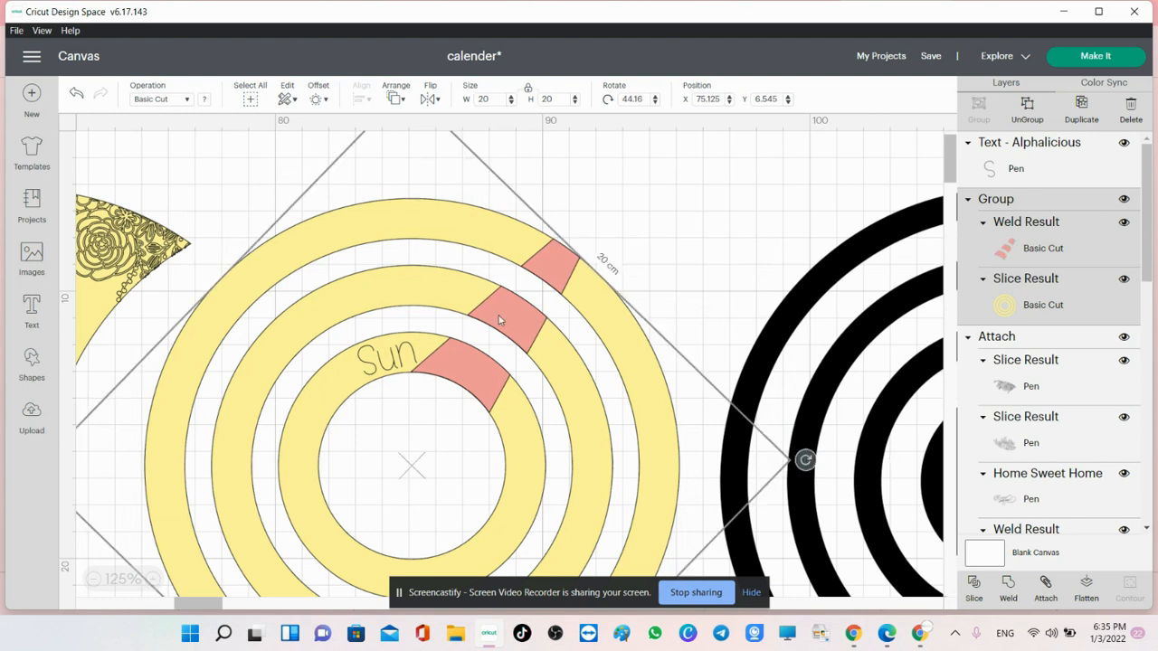
# Step: Add the text Mon at 1.1 cm high and fit it at an angle within the innermost red piece
pyautogui.click(32, 310)
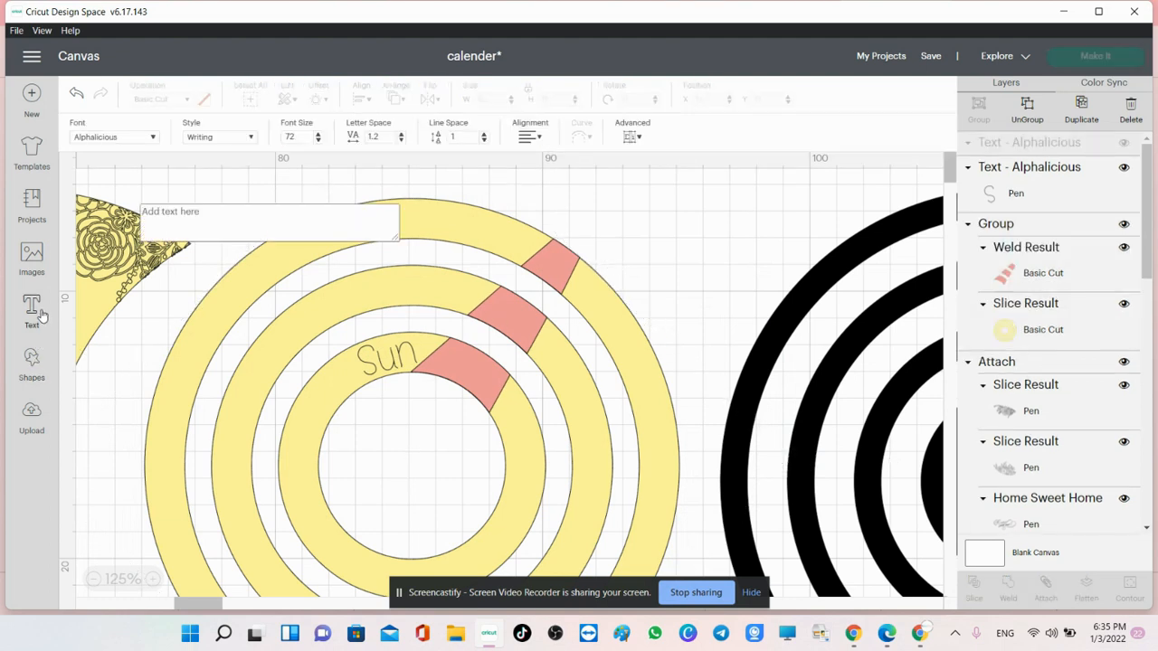
pyautogui.write('Mon')
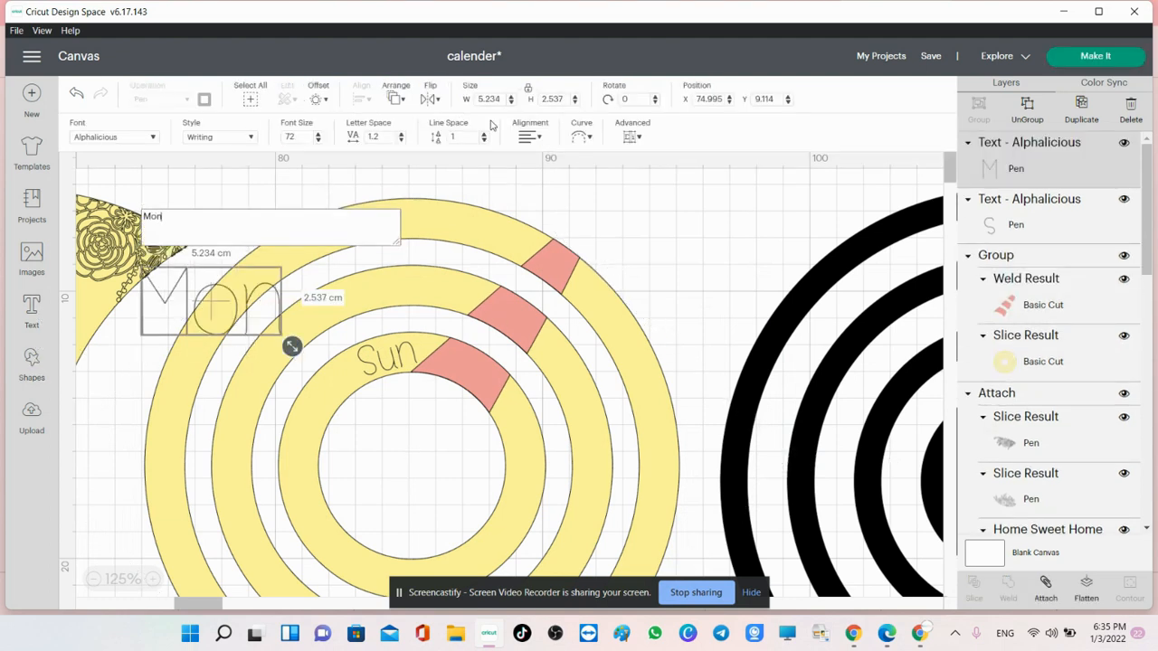
pyautogui.click(551, 100)
pyautogui.write('1.1')
pyautogui.press('Return')
pyautogui.moveTo(172, 283); pyautogui.dragTo(454, 375)
pyautogui.click(565, 299)
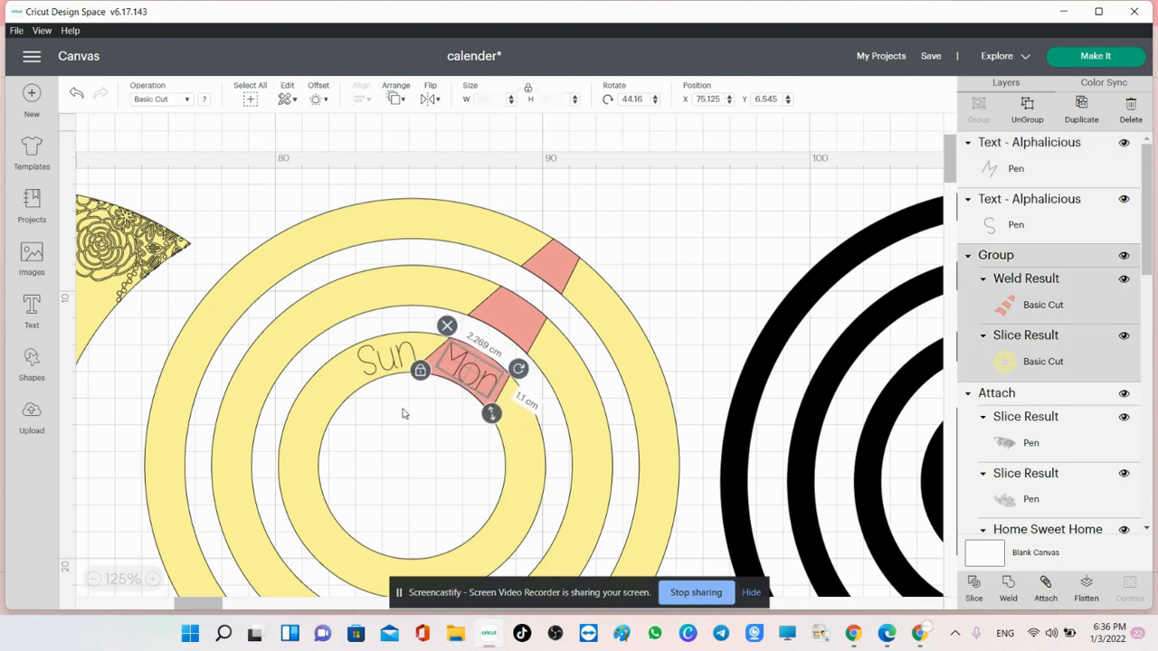
# Step: Rotate the grouped yellow rings and red pieces to 90 degrees, bringing the innermost red piece beside Mon
pyautogui.click(661, 235)
pyautogui.click(568, 270)
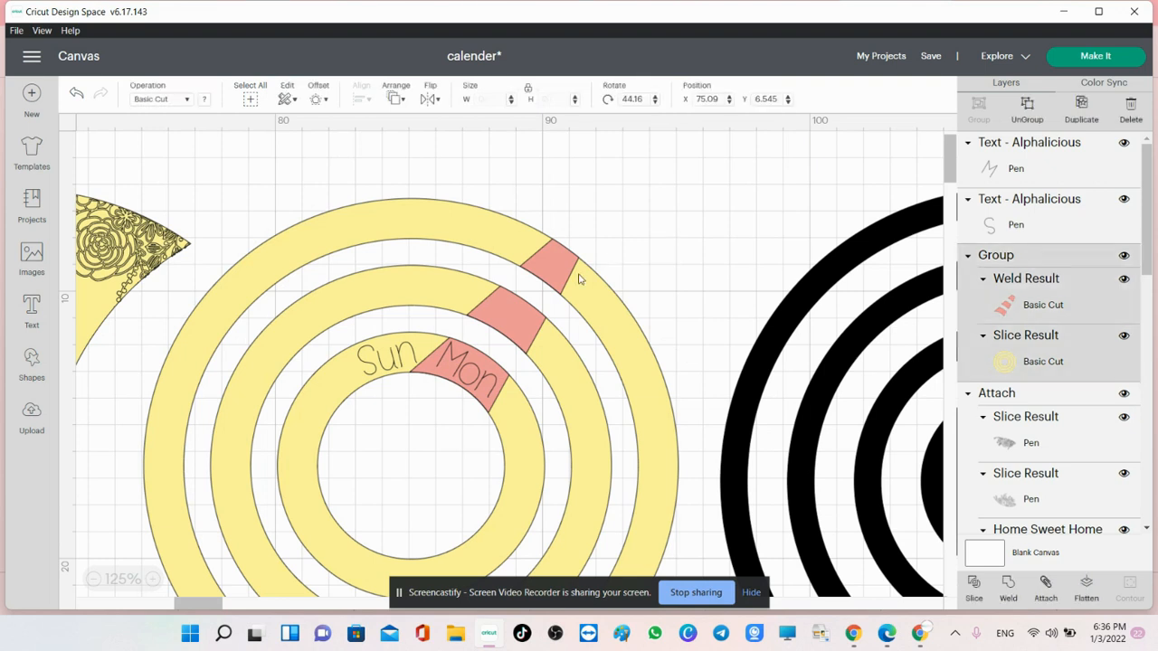
pyautogui.doubleClick(654, 98)
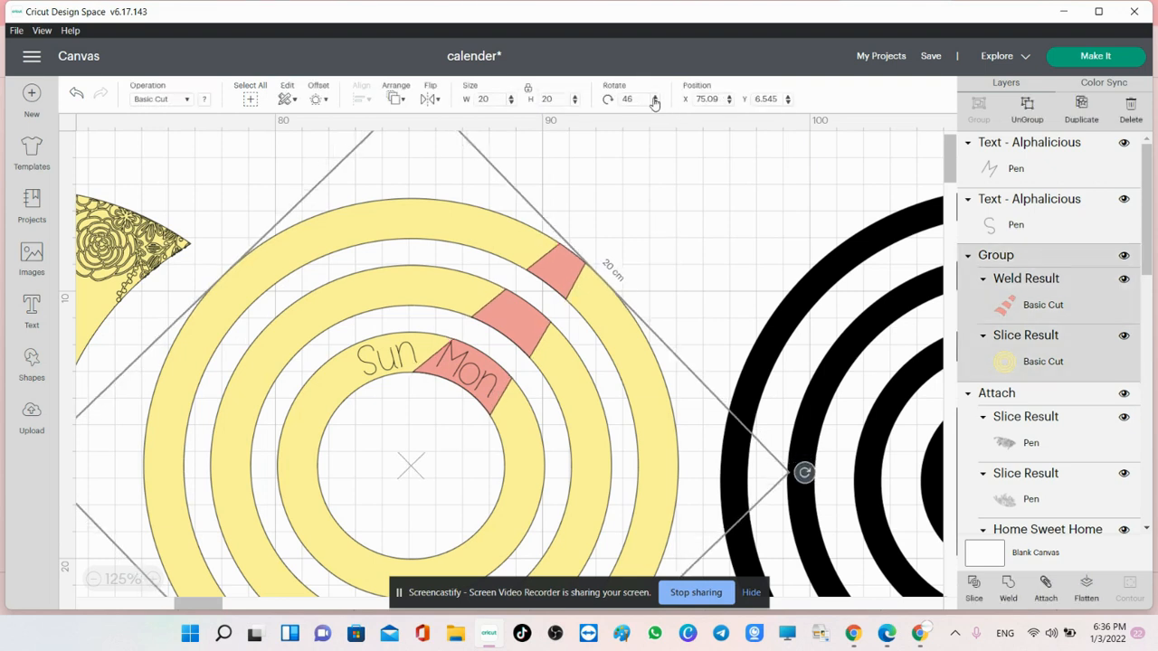
pyautogui.click(654, 98)
pyautogui.click(654, 97)
pyautogui.click(654, 97)
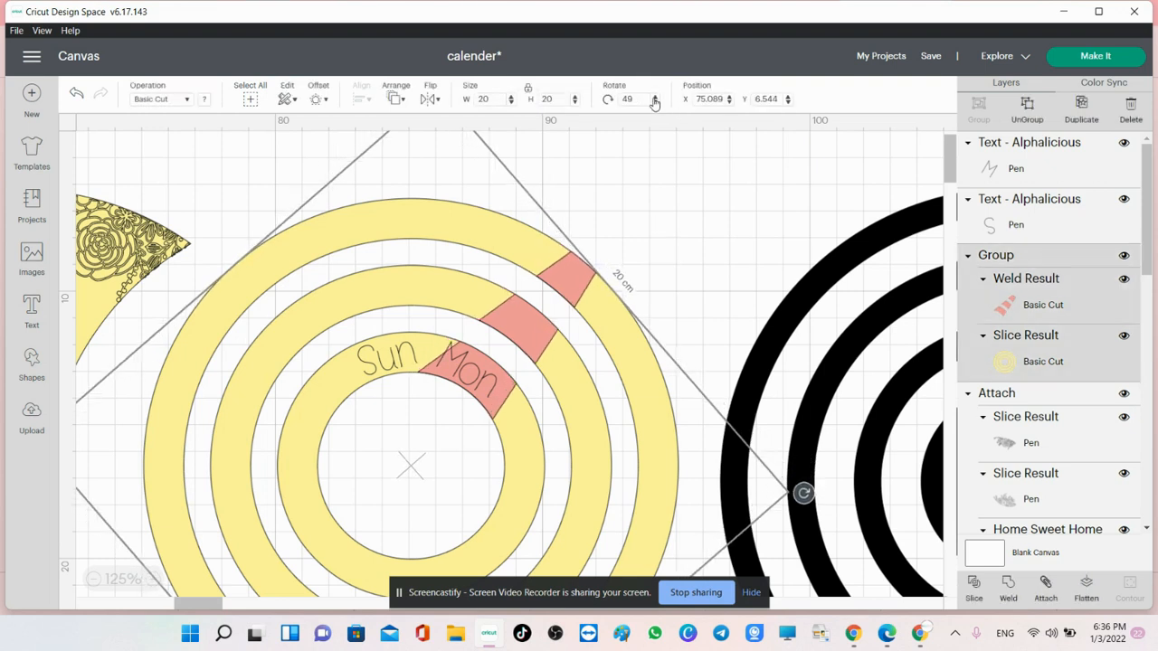
pyautogui.click(654, 97)
pyautogui.click(653, 97)
pyautogui.click(654, 97)
pyautogui.click(654, 97)
pyautogui.click(654, 98)
pyautogui.click(653, 98)
pyautogui.click(653, 98)
pyautogui.click(654, 97)
pyautogui.click(654, 97)
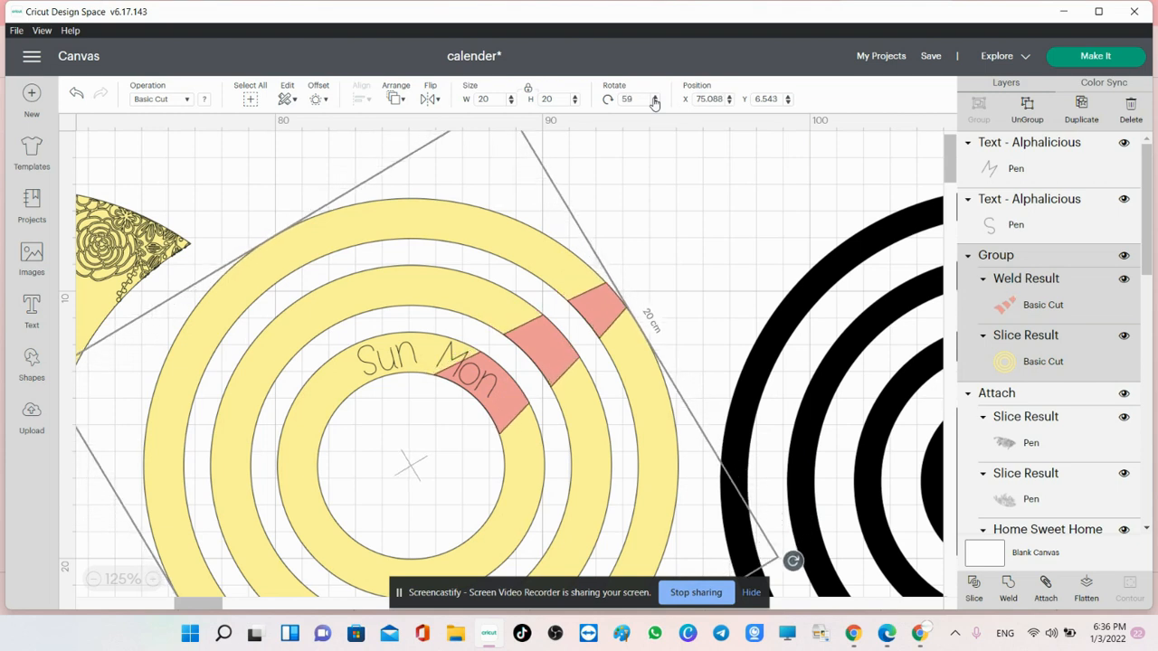
pyautogui.click(654, 97)
pyautogui.click(653, 97)
pyautogui.click(654, 97)
pyautogui.click(654, 97)
pyautogui.click(654, 98)
pyautogui.click(654, 98)
pyautogui.click(654, 97)
pyautogui.click(654, 97)
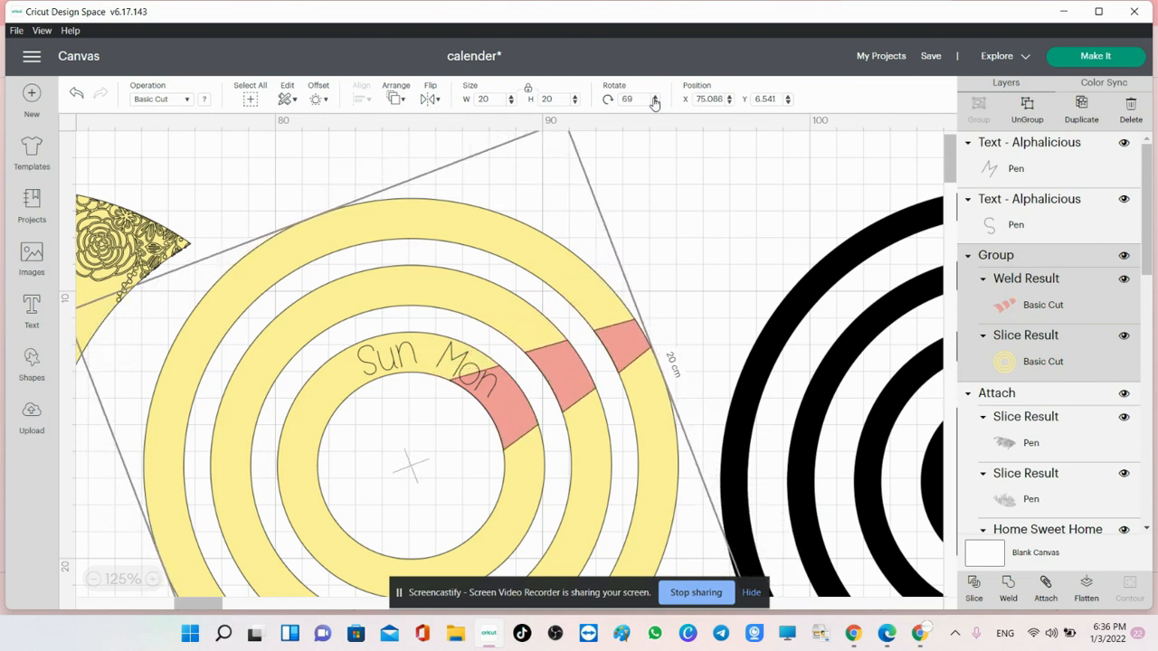
pyautogui.click(654, 98)
pyautogui.click(654, 98)
pyautogui.click(654, 98)
pyautogui.click(654, 98)
pyautogui.click(653, 98)
pyautogui.click(654, 98)
pyautogui.click(654, 97)
pyautogui.click(654, 97)
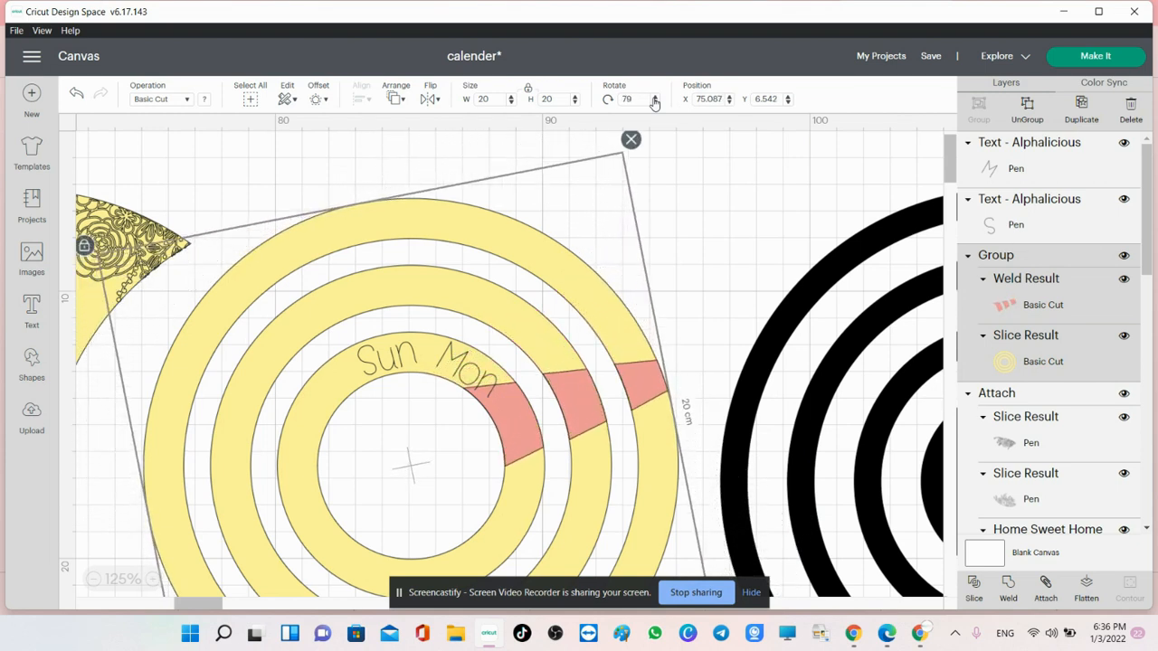
pyautogui.click(654, 98)
pyautogui.click(654, 98)
pyautogui.click(654, 98)
pyautogui.click(654, 98)
pyautogui.click(654, 97)
pyautogui.click(654, 98)
pyautogui.click(654, 97)
pyautogui.click(654, 98)
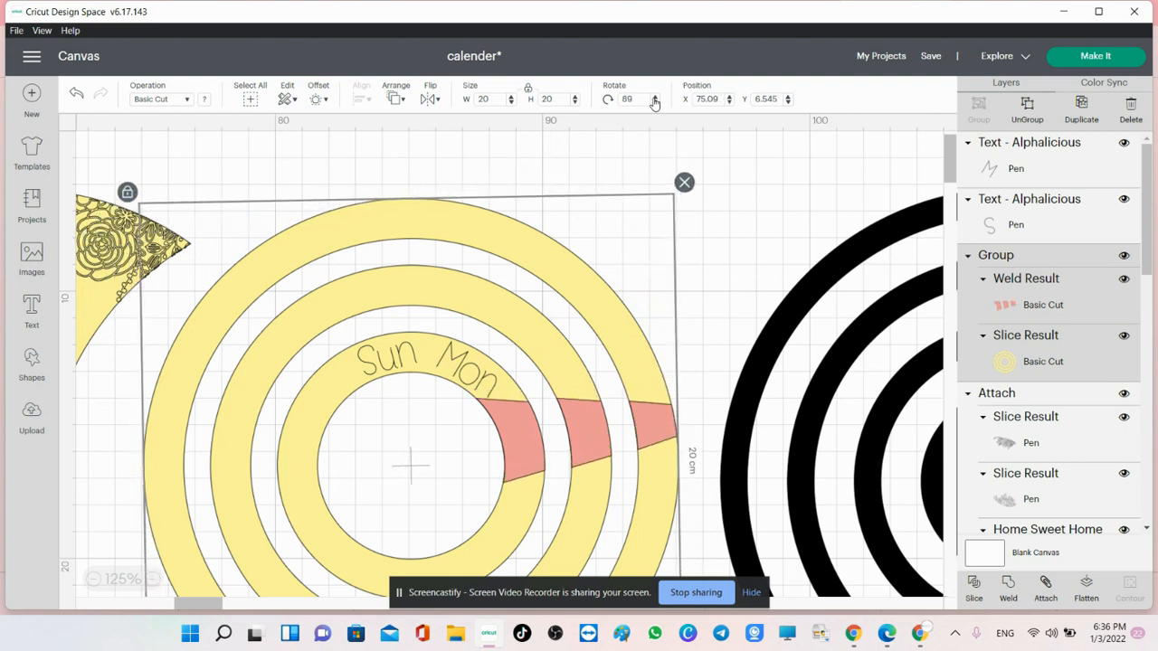
pyautogui.click(654, 98)
pyautogui.click(654, 97)
# Step: Add the text Tues and set its height to 1.1 cm
pyautogui.click(39, 323)
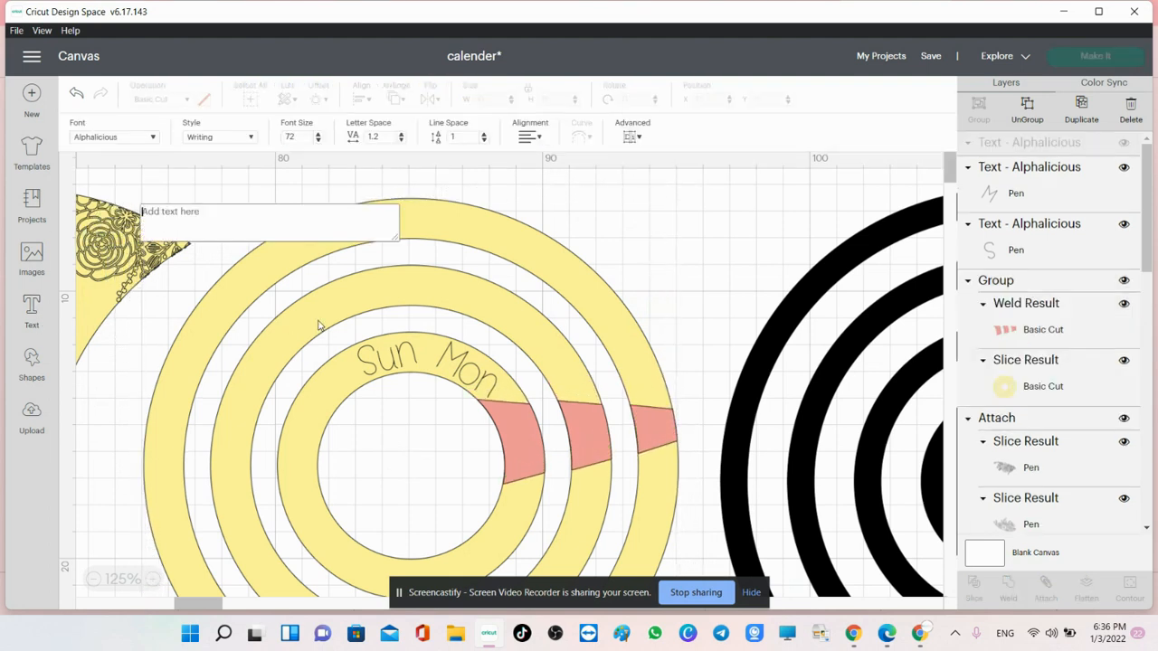
pyautogui.write('Tues')
pyautogui.click(548, 100)
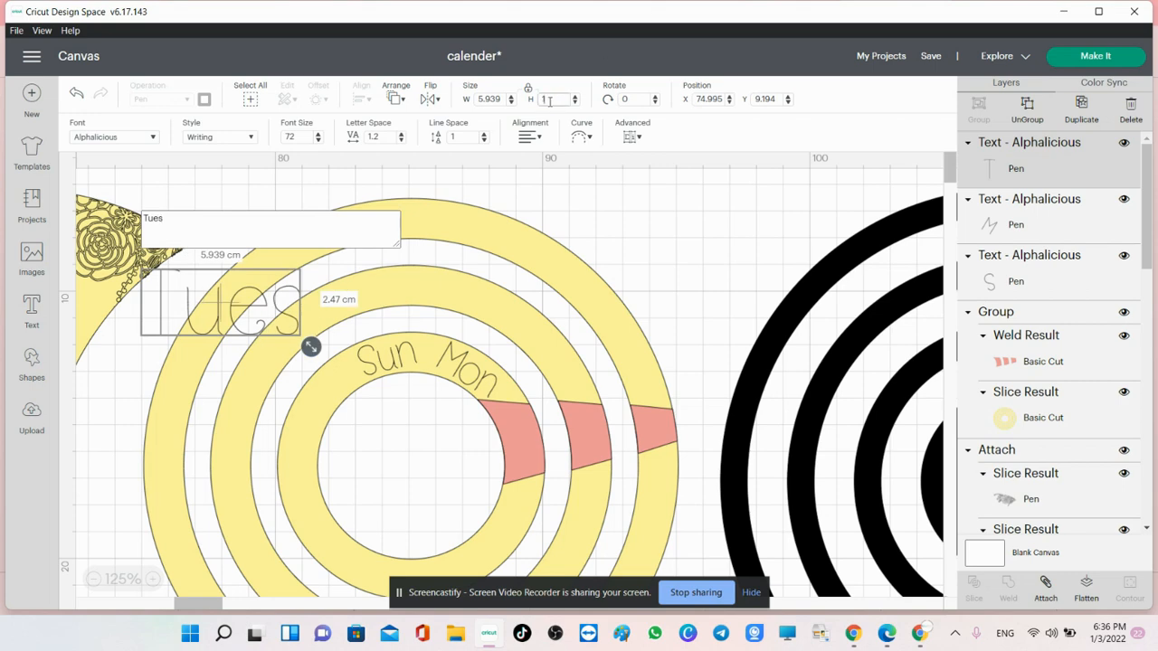
pyautogui.write('1.1')
pyautogui.press('Return')
# Step: Move the Tues text onto the innermost red piece and rotate it to follow the ring's curve
pyautogui.moveTo(176, 285); pyautogui.dragTo(493, 455)
pyautogui.moveTo(540, 428); pyautogui.dragTo(528, 505)
pyautogui.moveTo(498, 472)
pyautogui.mouseDown()
pyautogui.moveTo(528, 461)
pyautogui.moveTo(512, 456)
pyautogui.mouseUp()
pyautogui.click(524, 461)
pyautogui.click(521, 460)
pyautogui.click(521, 462)
pyautogui.click(515, 454)
pyautogui.click(511, 458)
pyautogui.click(513, 456)
pyautogui.click(484, 457)
pyautogui.click(513, 452)
pyautogui.click(466, 440)
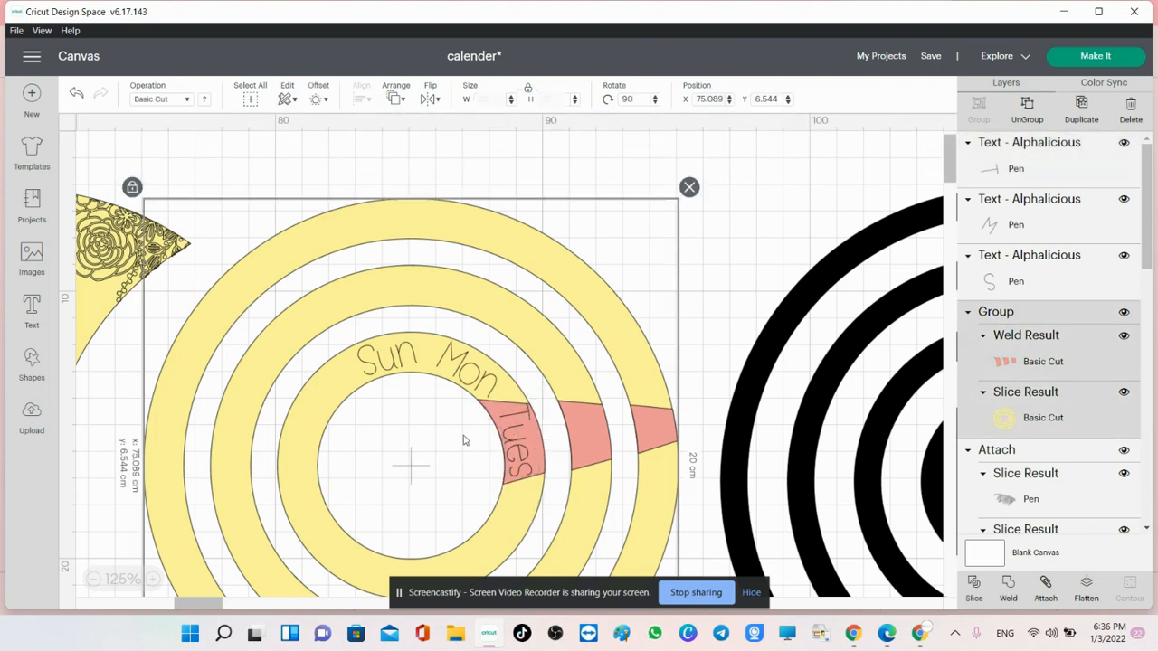
# Step: Set the height of the Tues, Mon and Sun texts to 1 cm
pyautogui.click(514, 449)
pyautogui.click(549, 99)
pyautogui.write('1')
pyautogui.click(424, 430)
pyautogui.click(486, 384)
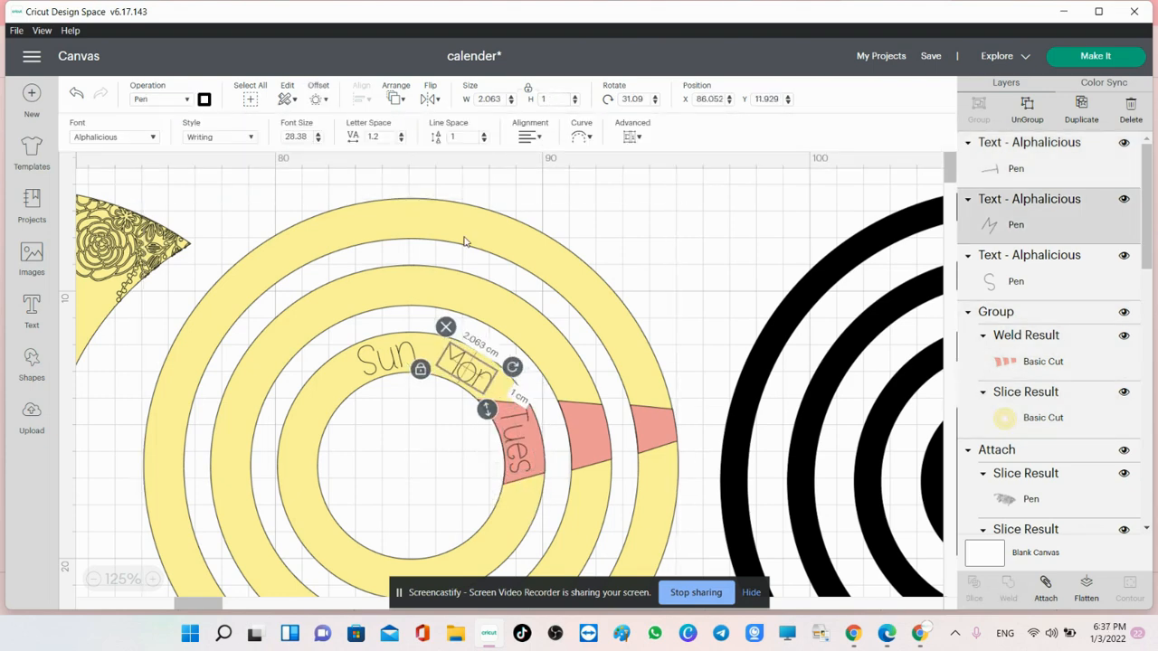
pyautogui.click(398, 358)
# Step: Rotate the grouped rings and red pieces back over Sun and Mon to check how the lettering fits
pyautogui.click(418, 395)
pyautogui.scroll(-3, 622, 471)
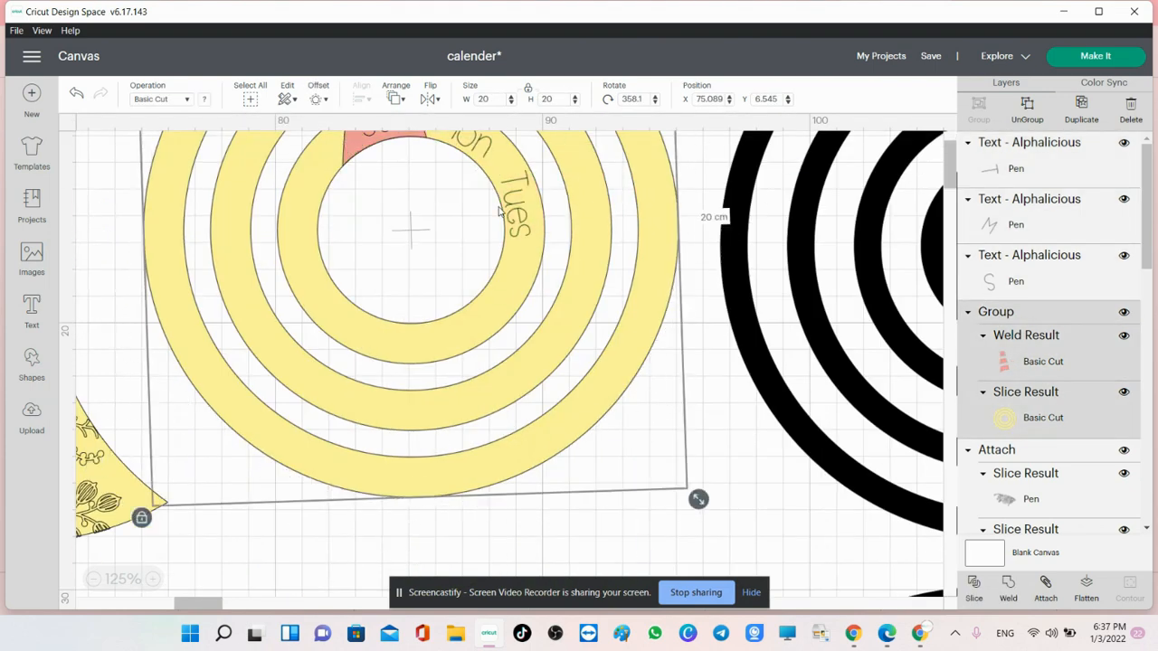
pyautogui.scroll(4, 667, 495)
pyautogui.click(516, 469)
pyautogui.click(486, 322)
pyautogui.moveTo(686, 296); pyautogui.dragTo(839, 561)
pyautogui.scroll(-2, 687, 507)
# Step: Fine-tune the rotation and position of the Tues text on the innermost ring
pyautogui.click(522, 434)
pyautogui.moveTo(550, 465); pyautogui.dragTo(553, 461)
pyautogui.moveTo(533, 448); pyautogui.dragTo(529, 441)
# Step: Rotate the grouped rings and red pieces to about 132.58 degrees, placing the innermost red piece just past Tues
pyautogui.click(593, 441)
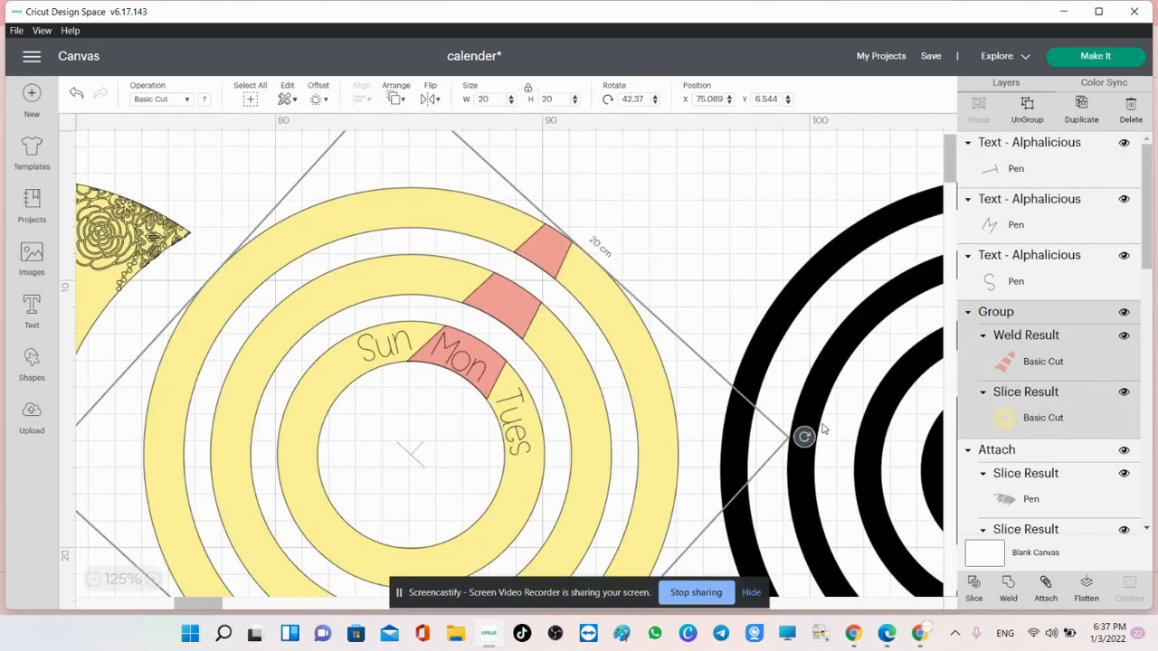
pyautogui.moveTo(804, 438); pyautogui.dragTo(714, 596)
pyautogui.scroll(-1, 674, 434)
pyautogui.moveTo(757, 520); pyautogui.dragTo(694, 590)
pyautogui.scroll(-1, 706, 489)
pyautogui.moveTo(704, 489); pyautogui.dragTo(804, 199)
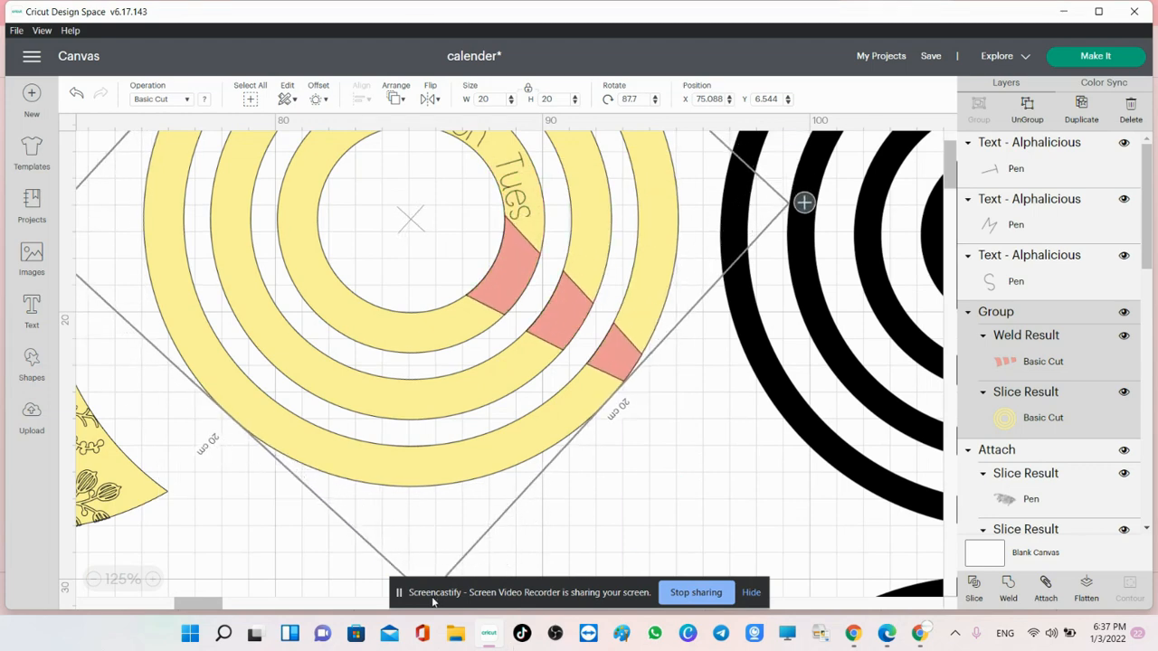
# Step: Add the text Wed at 1.1 cm high and fit it within the innermost red piece, rotated about 119.9 degrees
pyautogui.click(32, 312)
pyautogui.write('Wed')
pyautogui.press('Return')
pyautogui.moveTo(193, 281); pyautogui.dragTo(404, 332)
pyautogui.moveTo(416, 282); pyautogui.dragTo(512, 272)
pyautogui.moveTo(497, 322); pyautogui.dragTo(509, 324)
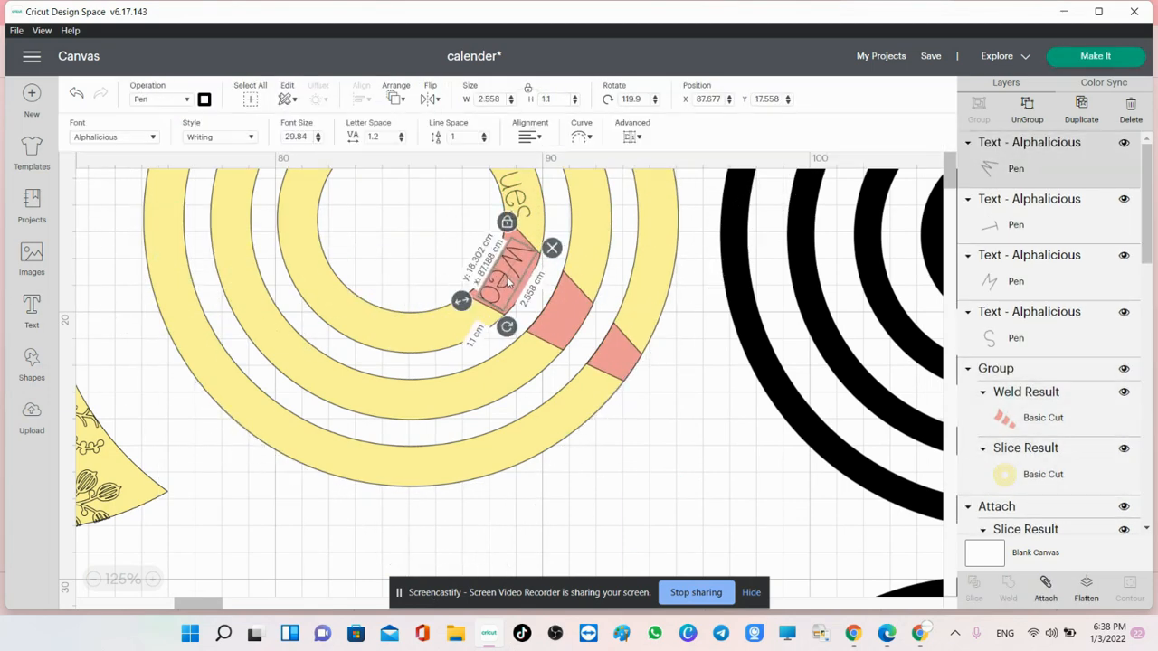
pyautogui.click(432, 228)
pyautogui.click(560, 515)
# Step: Rotate the rings with their weekday texts so Wed sits near the top, and align the innermost red piece beside it
pyautogui.click(498, 447)
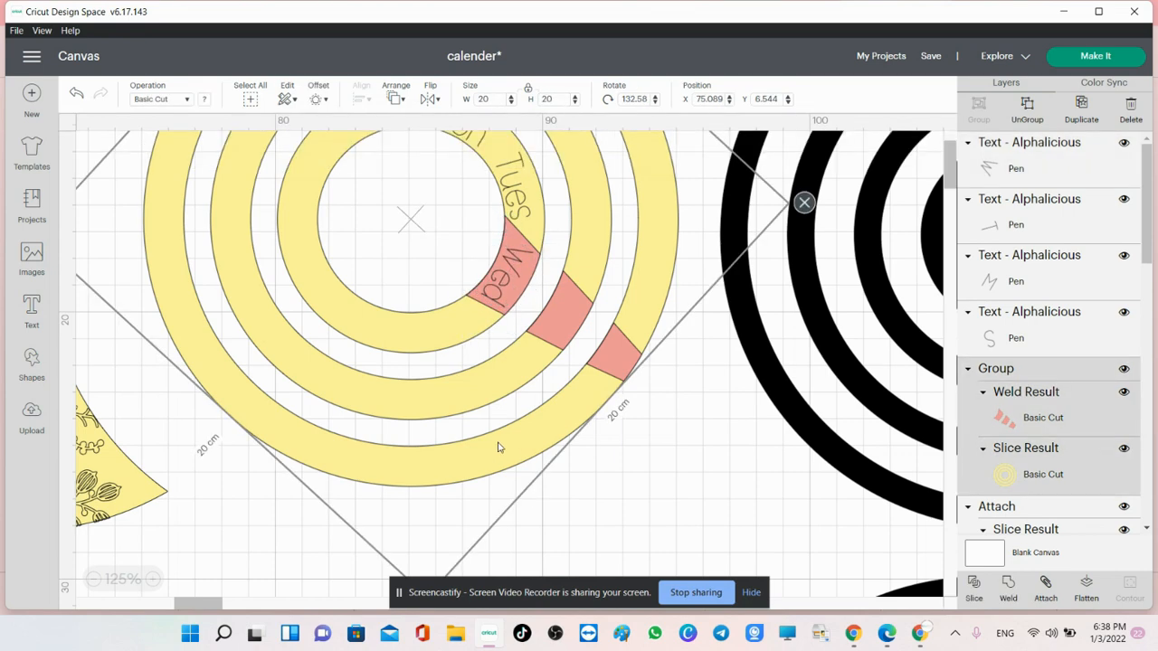
pyautogui.click(93, 579)
pyautogui.click(94, 579)
pyautogui.moveTo(217, 263); pyautogui.dragTo(80, 263)
pyautogui.moveTo(636, 470); pyautogui.dragTo(806, 470)
pyautogui.moveTo(579, 224); pyautogui.dragTo(618, 331)
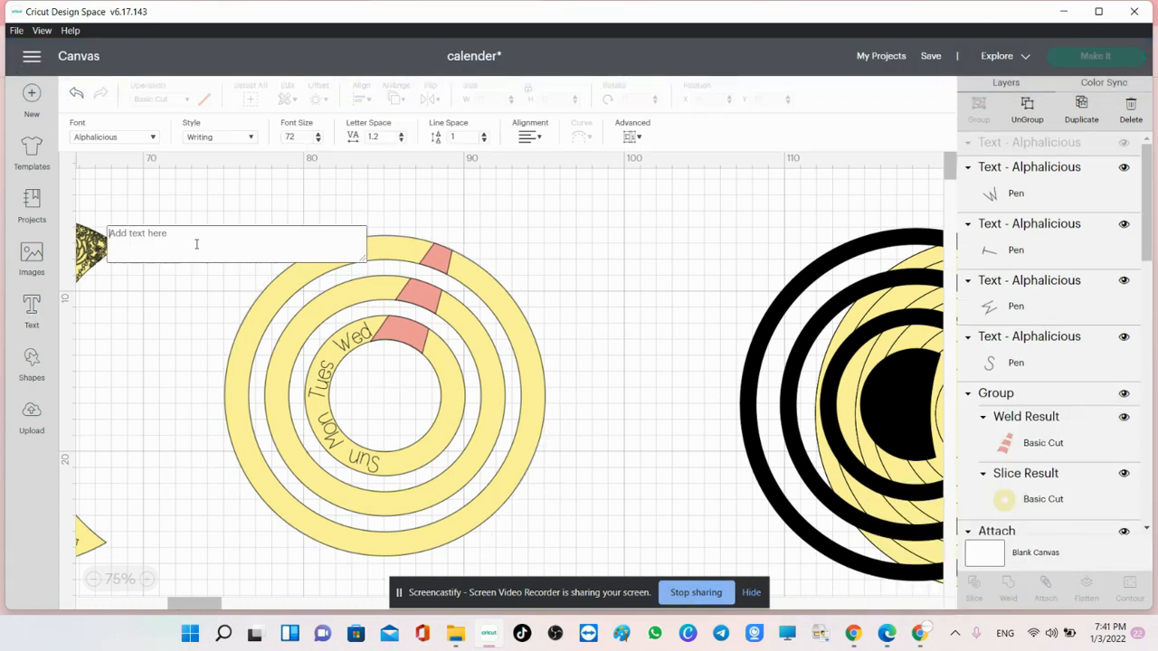
# Step: Add the text Thurs at 1 cm high and place it on the innermost red piece, rotated about 15.31 degrees
pyautogui.write('Thurs')
pyautogui.click(550, 99)
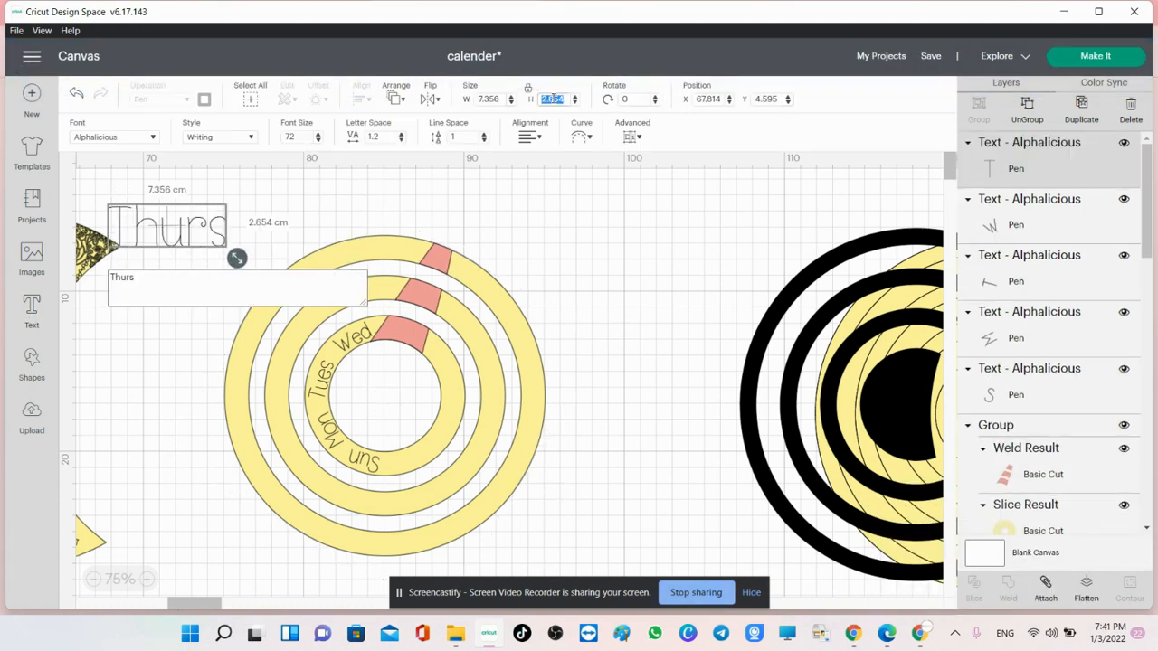
pyautogui.write('1')
pyautogui.press('Return')
pyautogui.moveTo(133, 213); pyautogui.dragTo(416, 339)
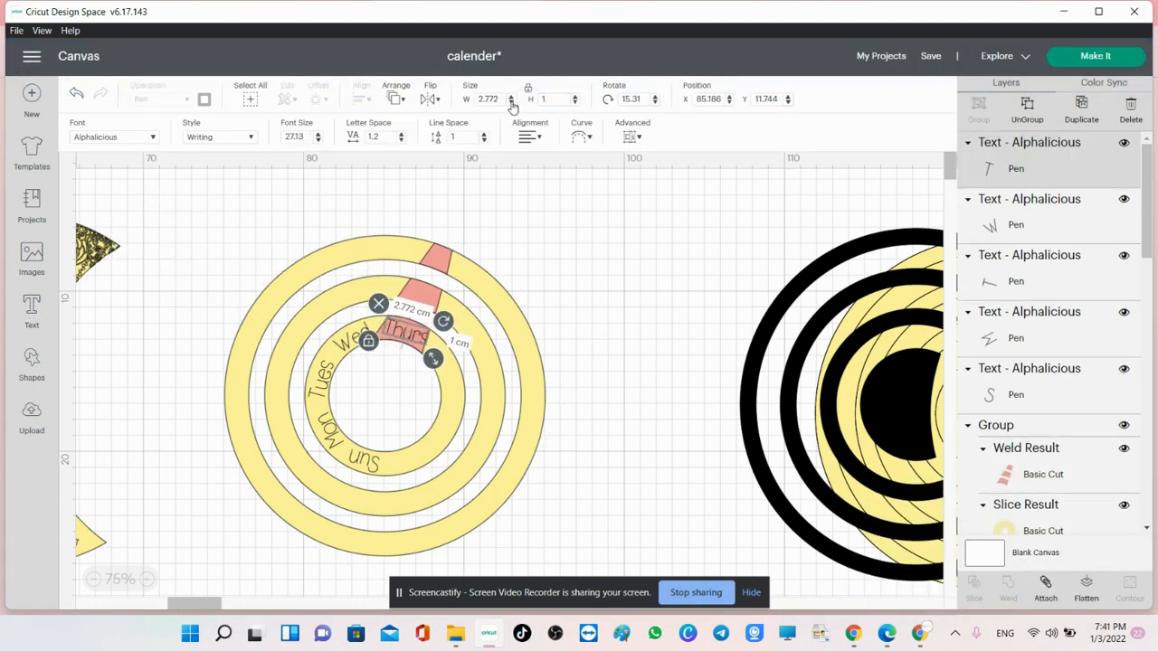
# Step: Narrow the Thurs text slightly and fine-tune its position and rotation within the innermost red piece
pyautogui.click(511, 103)
pyautogui.moveTo(407, 387); pyautogui.dragTo(409, 387)
pyautogui.click(408, 335)
pyautogui.moveTo(441, 319); pyautogui.dragTo(439, 314)
# Step: Rotate the grouped rings and red pieces to about 80.88 degrees and place a 1 cm high Fri text on the innermost red piece
pyautogui.click(503, 311)
pyautogui.moveTo(619, 334); pyautogui.dragTo(582, 537)
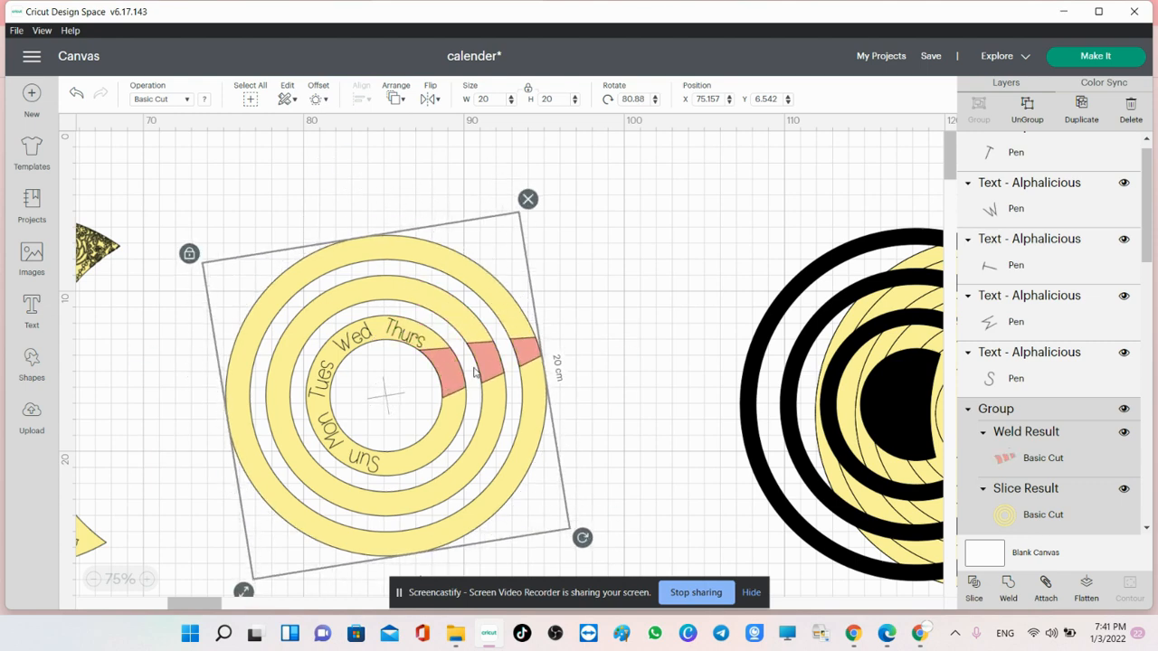
pyautogui.click(32, 311)
pyautogui.write('Fri')
pyautogui.click(549, 99)
pyautogui.write('1')
pyautogui.press('Return')
pyautogui.moveTo(118, 216); pyautogui.dragTo(475, 379)
# Step: Rotate the grouped rings and red pieces to about 120.87 degrees and fit a 1 cm high Sat text within the innermost red piece
pyautogui.click(508, 315)
pyautogui.moveTo(580, 540); pyautogui.dragTo(443, 629)
pyautogui.click(32, 311)
pyautogui.write('Sat')
pyautogui.click(549, 99)
pyautogui.write('1')
pyautogui.moveTo(120, 216); pyautogui.dragTo(474, 451)
pyautogui.moveTo(463, 419); pyautogui.dragTo(453, 416)
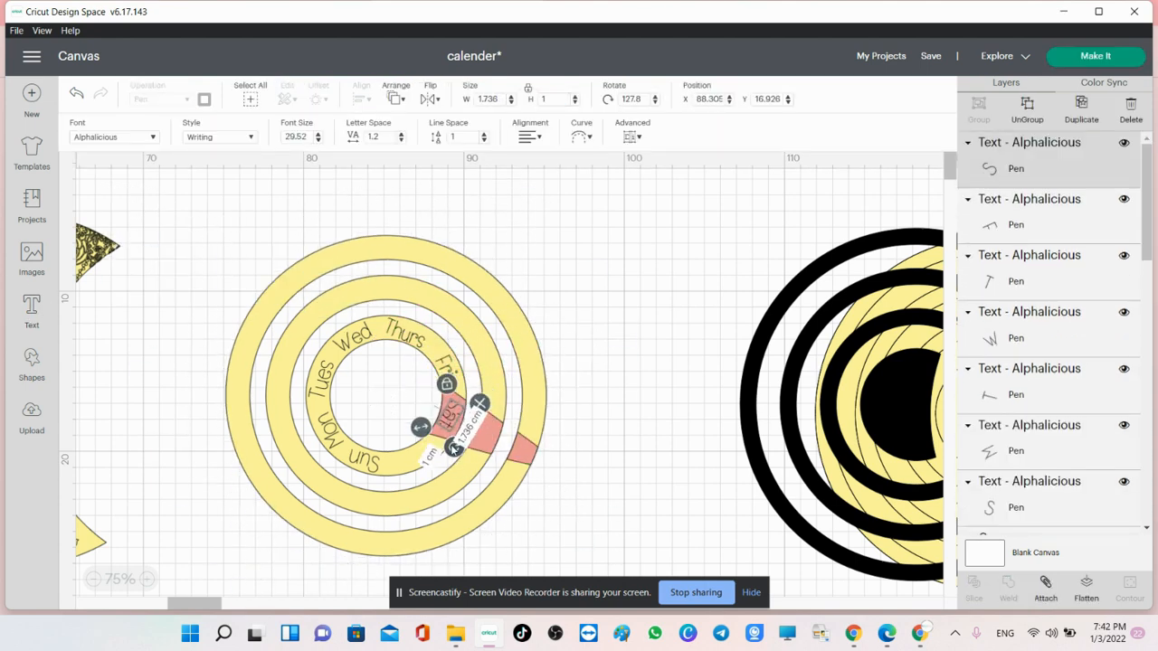
pyautogui.click(602, 398)
# Step: Check the sizes of the Thurs, Wed, Mon and Sun texts on the innermost ring
pyautogui.click(405, 334)
pyautogui.click(353, 338)
pyautogui.click(328, 428)
pyautogui.click(365, 461)
pyautogui.click(746, 289)
# Step: Shift the Sun and Mon texts counterclockwise along the innermost ring and rotate them to follow its curve
pyautogui.click(364, 461)
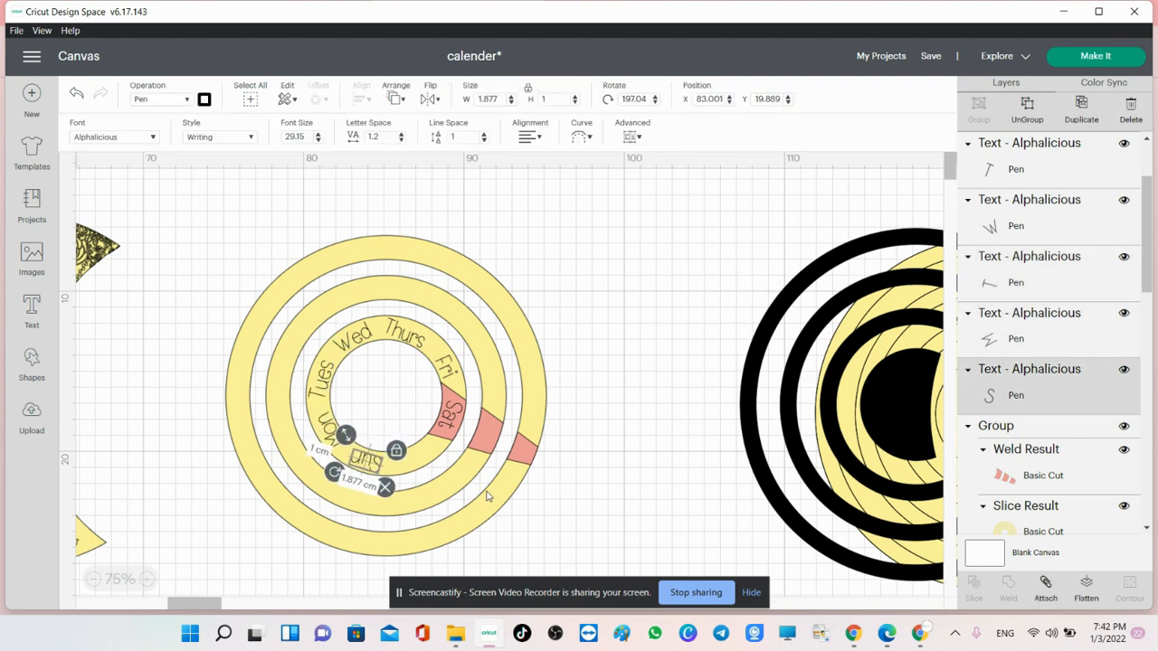
pyautogui.moveTo(364, 461); pyautogui.dragTo(383, 460)
pyautogui.moveTo(352, 471); pyautogui.dragTo(403, 458)
pyautogui.moveTo(328, 430); pyautogui.dragTo(302, 429)
pyautogui.moveTo(333, 433); pyautogui.dragTo(345, 454)
# Step: Shift the Tues and Wed texts counterclockwise along the innermost ring, rotating each to match the curve
pyautogui.moveTo(321, 380); pyautogui.dragTo(323, 411)
pyautogui.moveTo(314, 375); pyautogui.dragTo(318, 411)
pyautogui.click(316, 411)
pyautogui.click(321, 408)
pyautogui.moveTo(353, 338); pyautogui.dragTo(333, 353)
pyautogui.moveTo(349, 323); pyautogui.dragTo(338, 349)
# Step: Shift Thurs and Fri slightly counterclockwise on the innermost ring, rotating Thurs to about 21.37 degrees
pyautogui.moveTo(405, 334); pyautogui.dragTo(394, 331)
pyautogui.moveTo(434, 317); pyautogui.dragTo(426, 305)
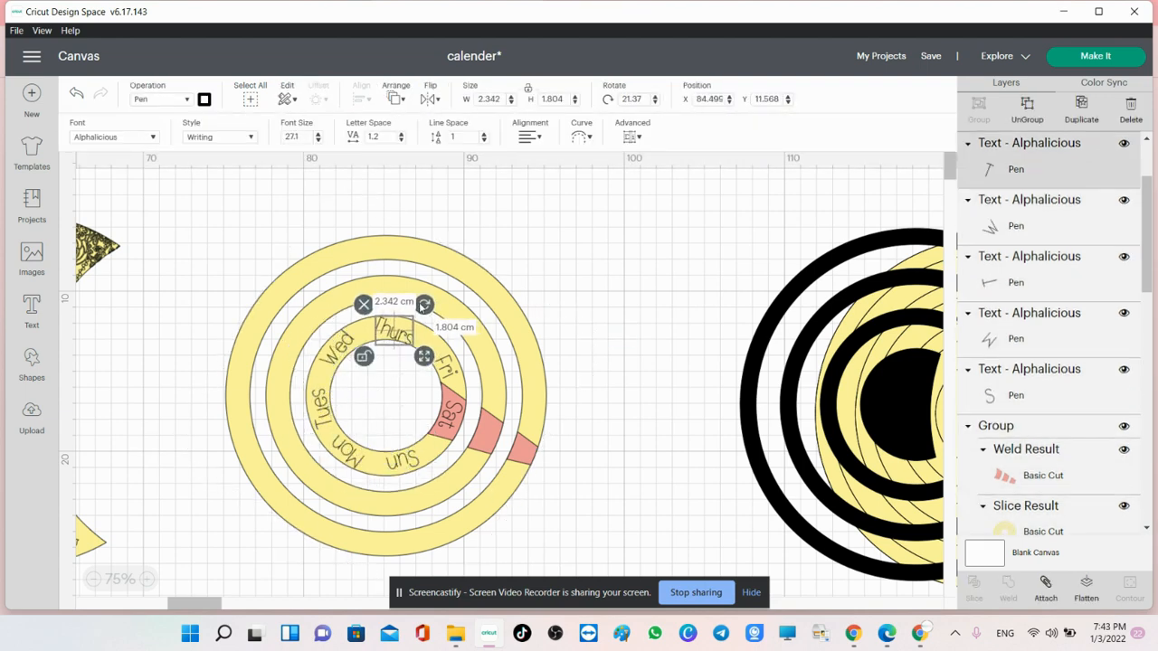
pyautogui.moveTo(445, 366); pyautogui.dragTo(442, 360)
# Step: Fine-tune the rotation and placement of the Wed text on the innermost ring
pyautogui.click(147, 579)
pyautogui.click(594, 311)
pyautogui.click(165, 337)
pyautogui.moveTo(174, 282); pyautogui.dragTo(176, 281)
pyautogui.click(582, 136)
pyautogui.moveTo(546, 176); pyautogui.dragTo(572, 177)
pyautogui.click(177, 347)
pyautogui.click(166, 338)
# Step: Nudge the Tues text slightly toward Wed on the innermost ring
pyautogui.click(289, 312)
pyautogui.click(133, 454)
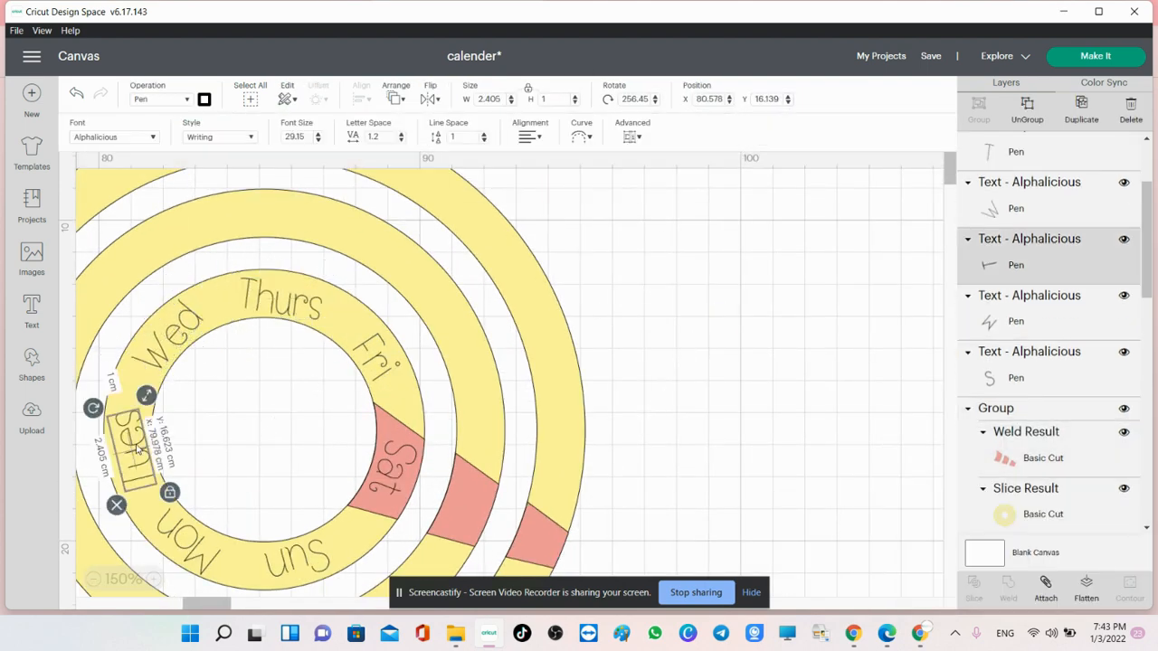
pyautogui.moveTo(134, 455); pyautogui.dragTo(134, 447)
pyautogui.click(188, 542)
pyautogui.click(257, 472)
# Step: Rotate the grouped rings and red pieces to about 181.77 degrees, placing the innermost red piece behind Sun
pyautogui.click(93, 579)
pyautogui.click(93, 579)
pyautogui.click(93, 579)
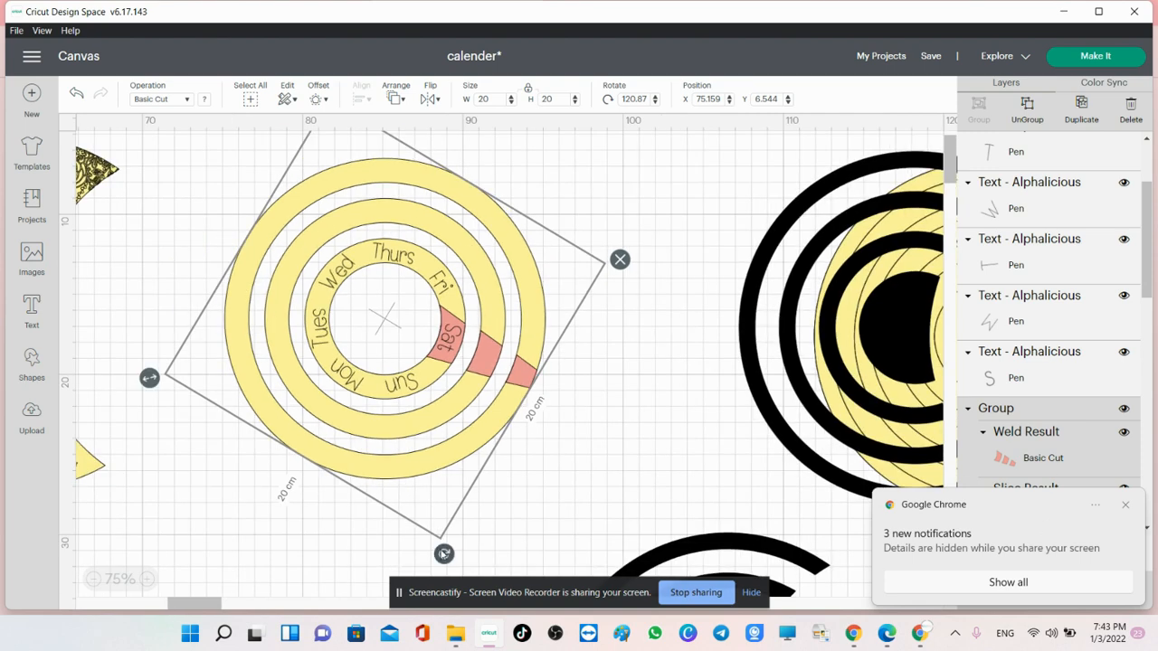
pyautogui.moveTo(444, 545); pyautogui.dragTo(205, 495)
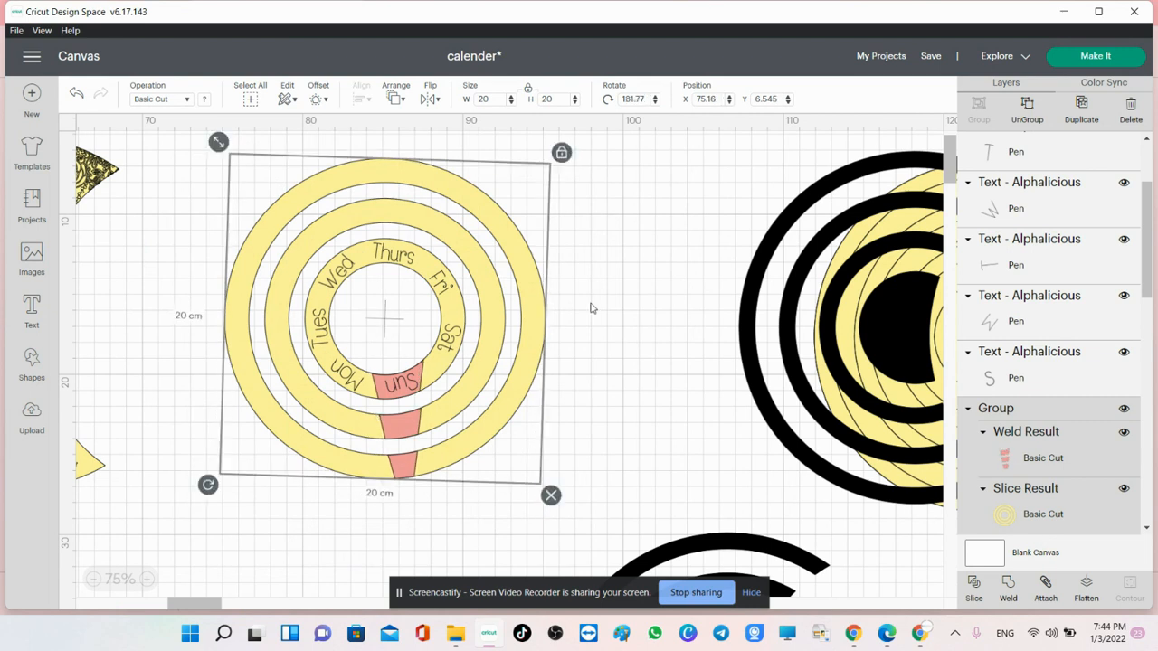
pyautogui.click(658, 323)
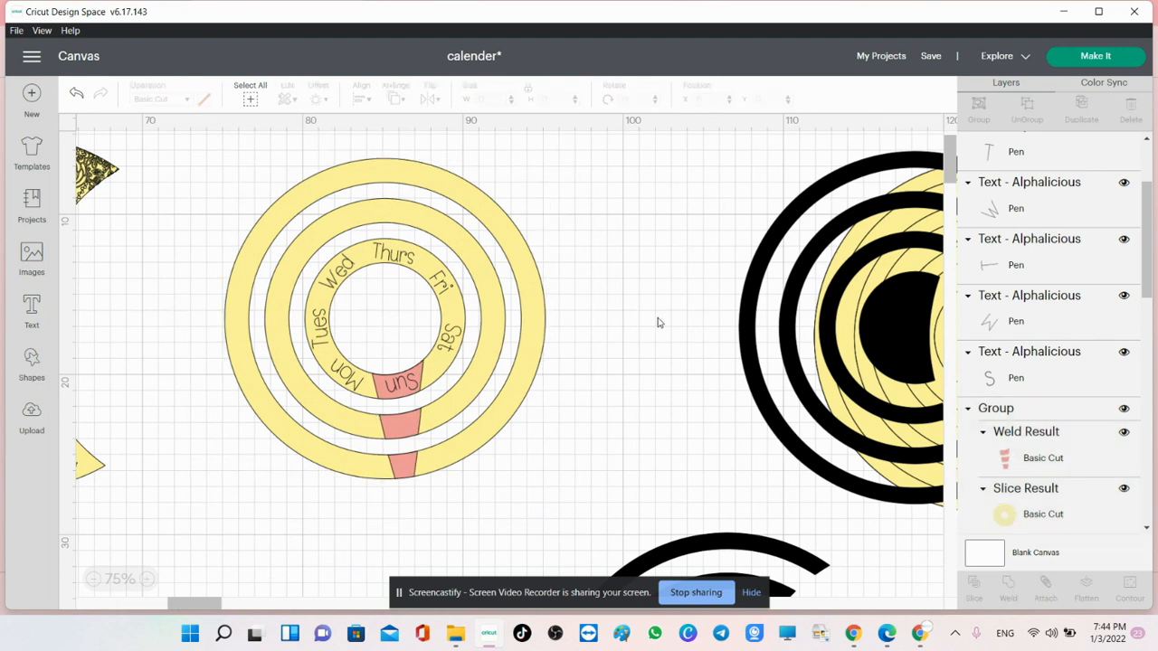
# Step: Try to attach the seven weekday texts to the grouped rings and red pieces
pyautogui.click(1053, 376)
pyautogui.scroll(2, 1057, 375)
pyautogui.keyDown('shift'); pyautogui.click(1049, 438); pyautogui.keyUp('shift')
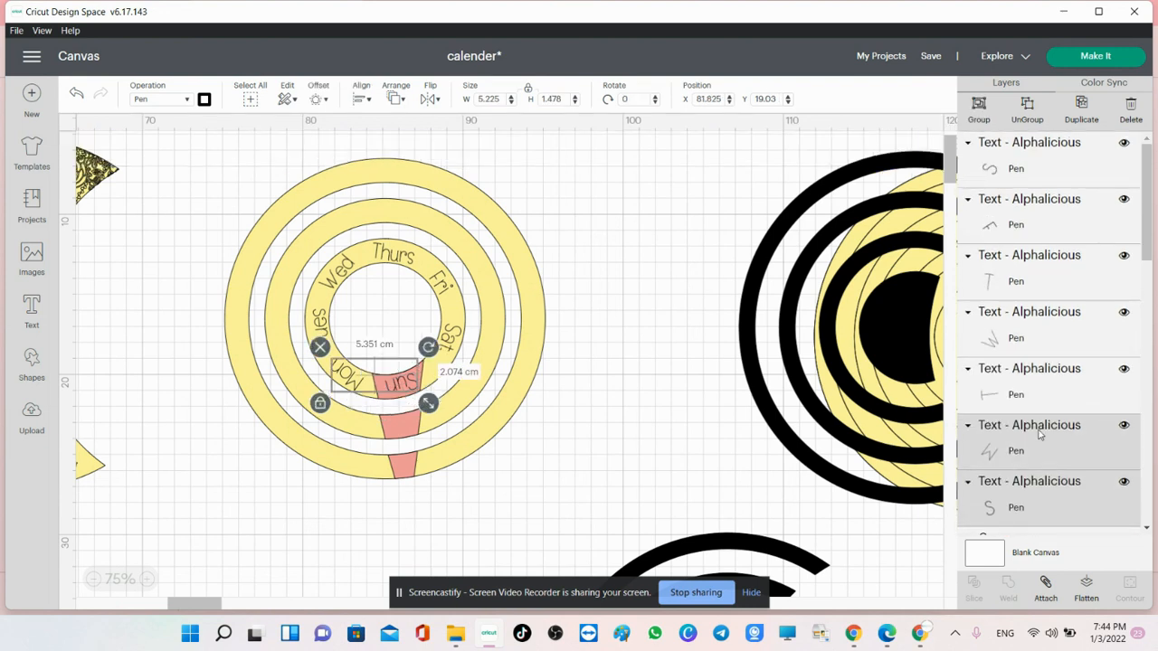
pyautogui.keyDown('shift'); pyautogui.click(1040, 384); pyautogui.keyUp('shift')
pyautogui.keyDown('shift'); pyautogui.click(1047, 331); pyautogui.keyUp('shift')
pyautogui.keyDown('shift'); pyautogui.click(1050, 286); pyautogui.keyUp('shift')
pyautogui.keyDown('shift'); pyautogui.click(1043, 219); pyautogui.keyUp('shift')
pyautogui.keyDown('shift'); pyautogui.click(1041, 167); pyautogui.keyUp('shift')
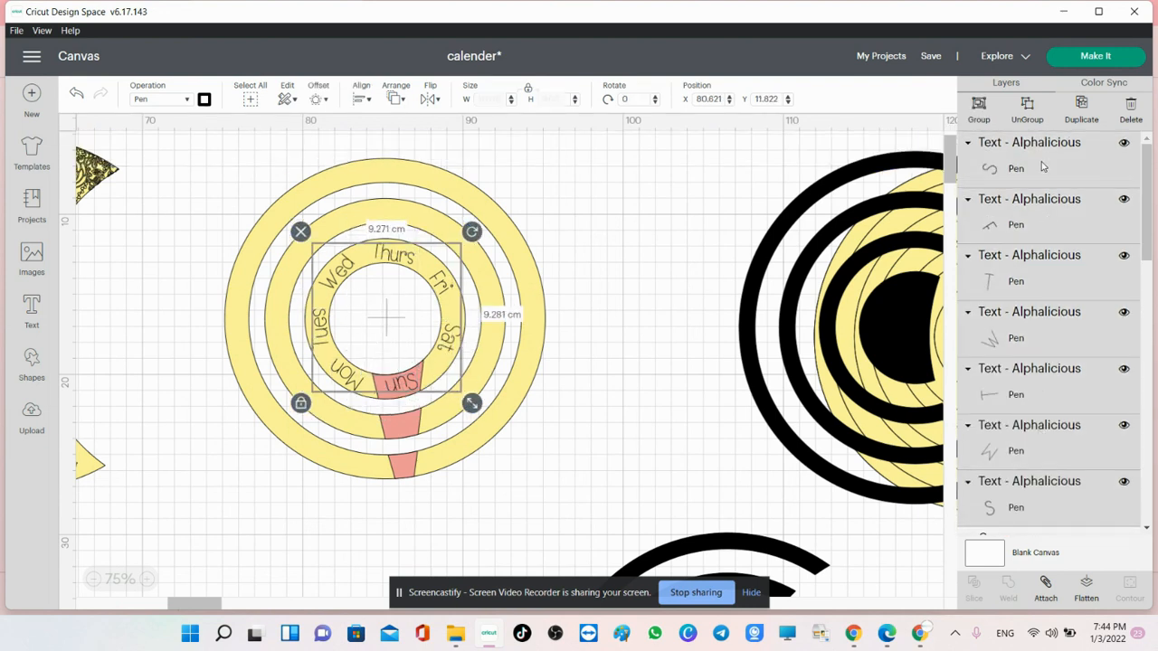
pyautogui.scroll(-8, 1047, 194)
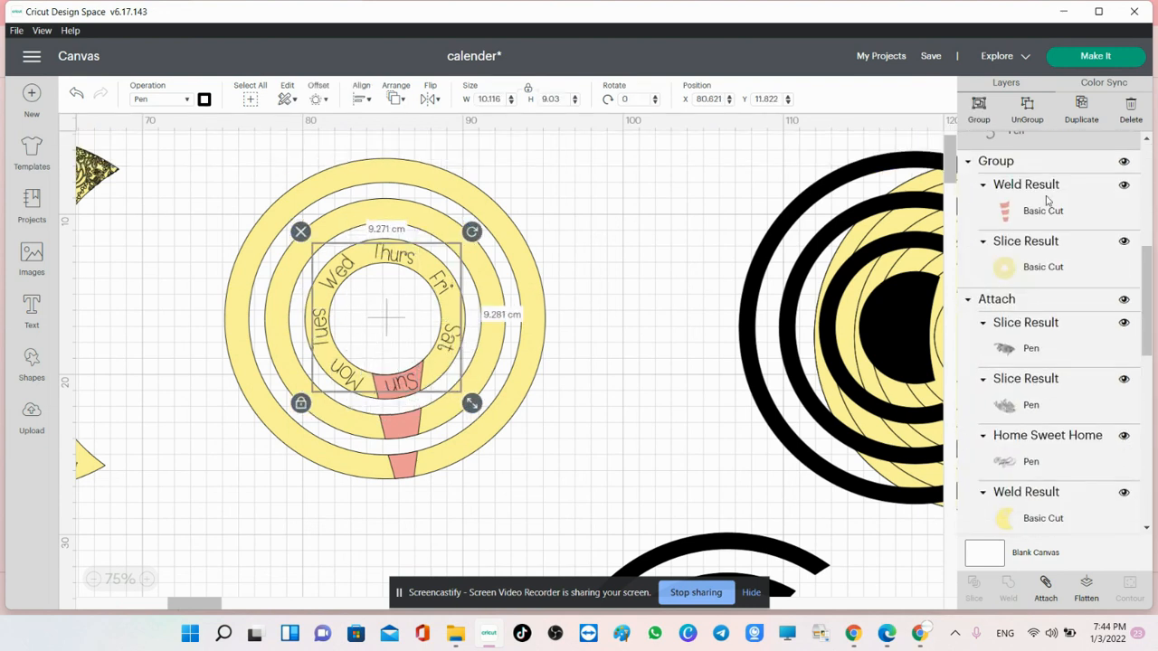
pyautogui.scroll(-4, 1046, 201)
pyautogui.scroll(4, 1046, 201)
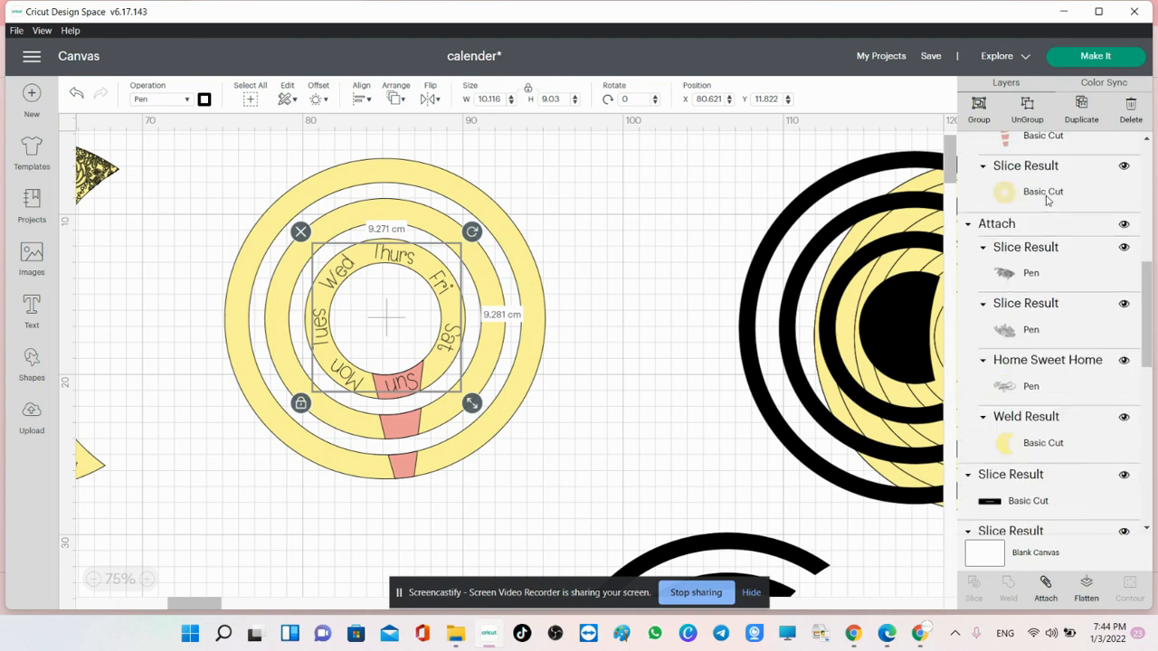
pyautogui.keyDown('shift'); pyautogui.click(1047, 197); pyautogui.keyUp('shift')
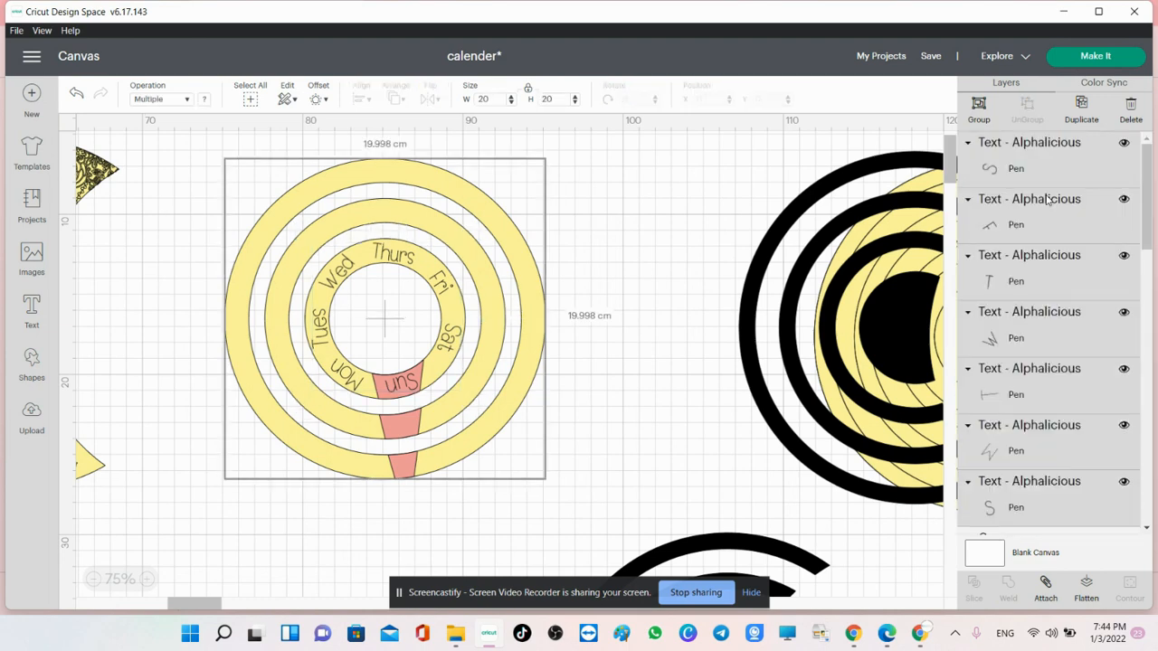
pyautogui.click(1049, 601)
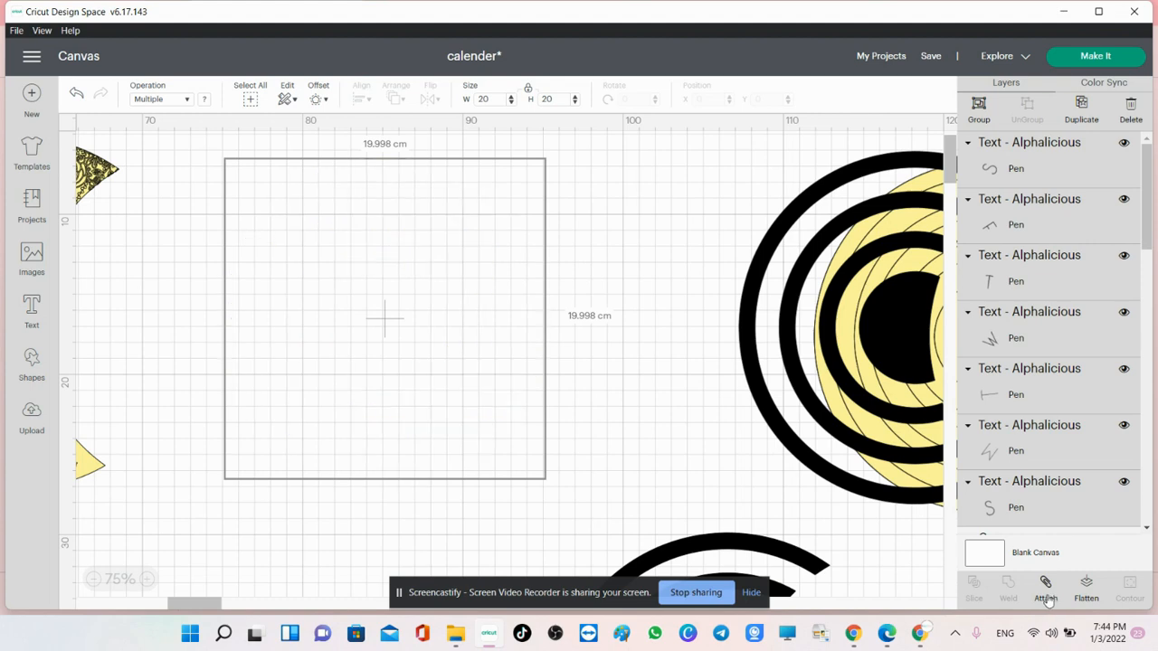
pyautogui.click(601, 532)
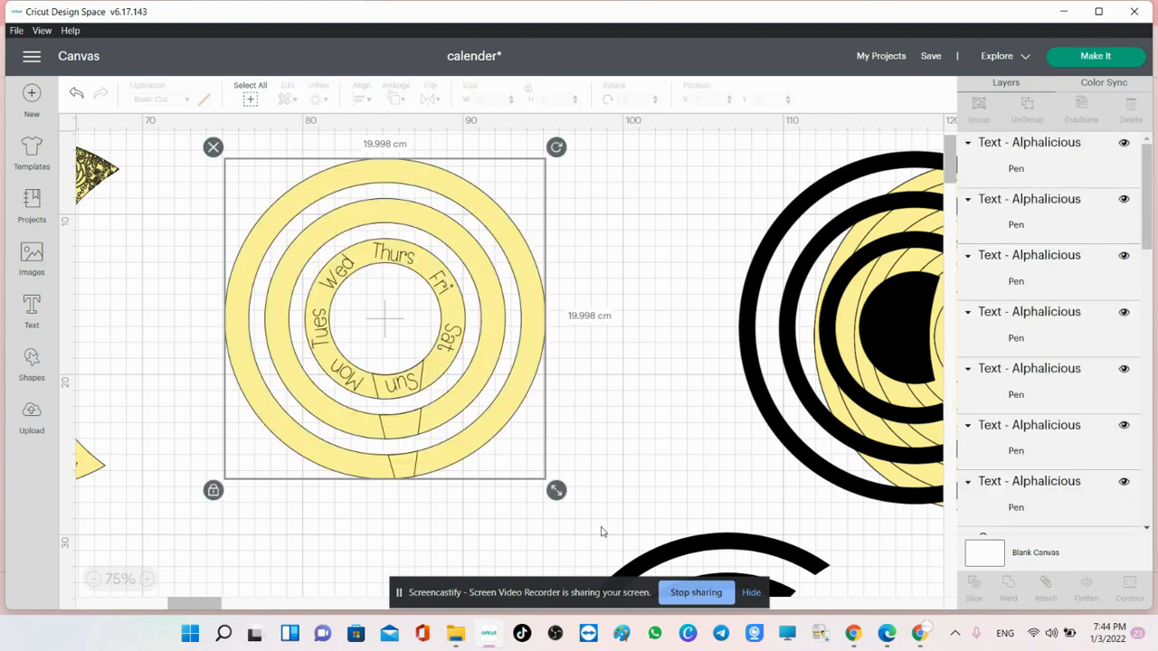
pyautogui.scroll(-5, 1036, 243)
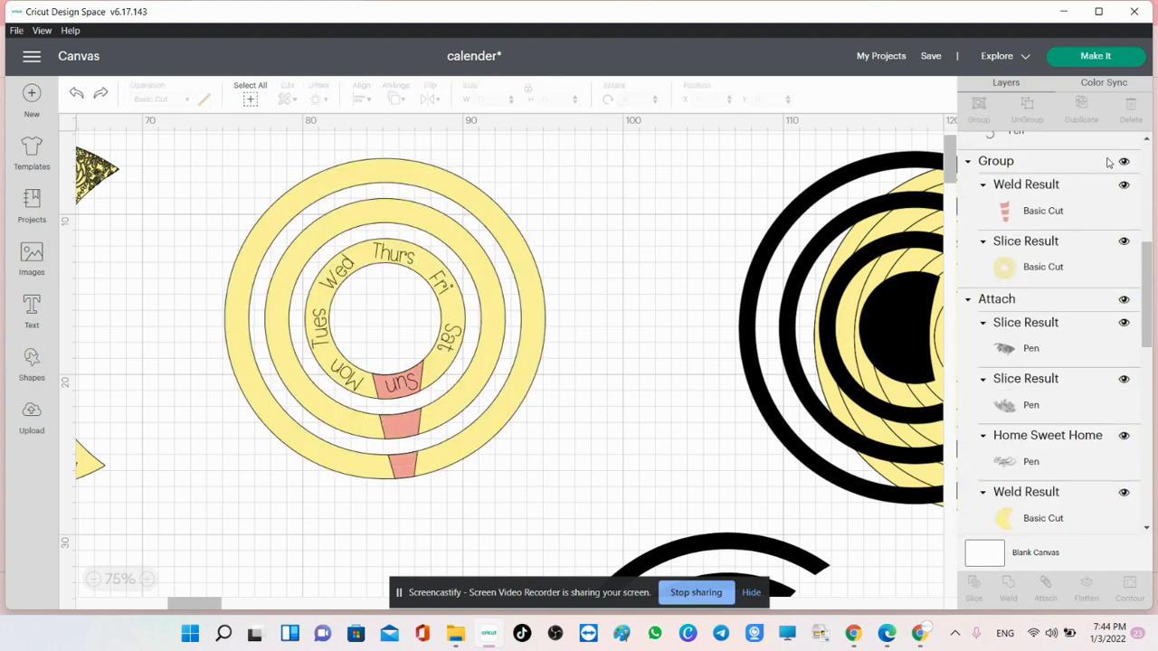
pyautogui.click(1090, 201)
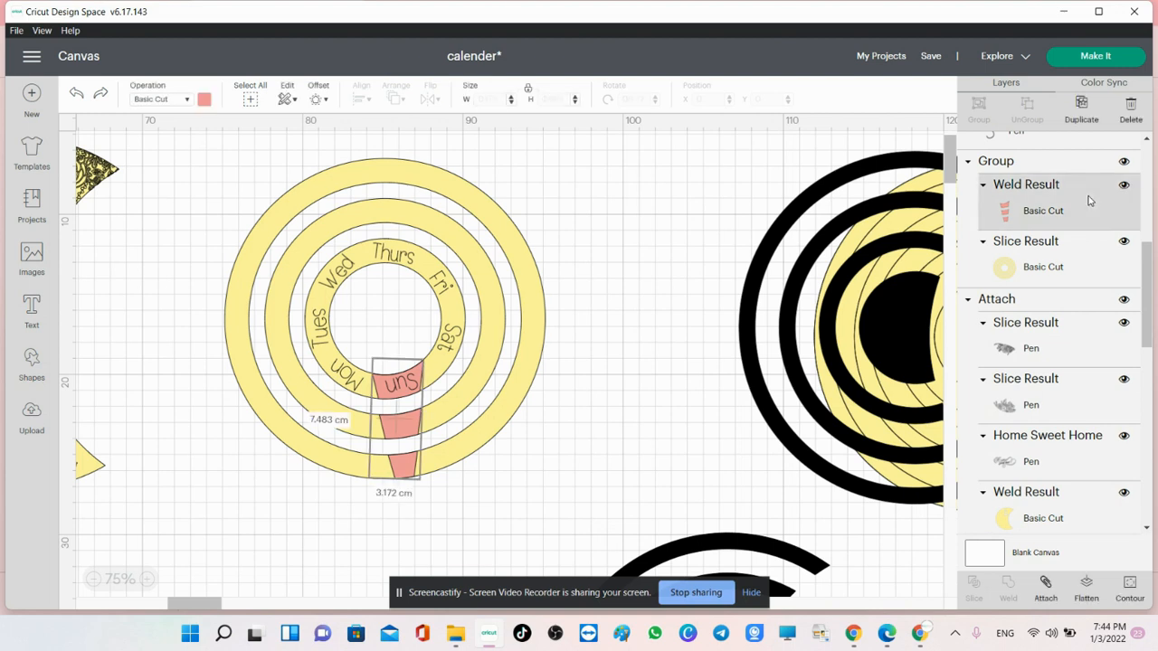
pyautogui.click(1070, 164)
pyautogui.rightClick(1070, 164)
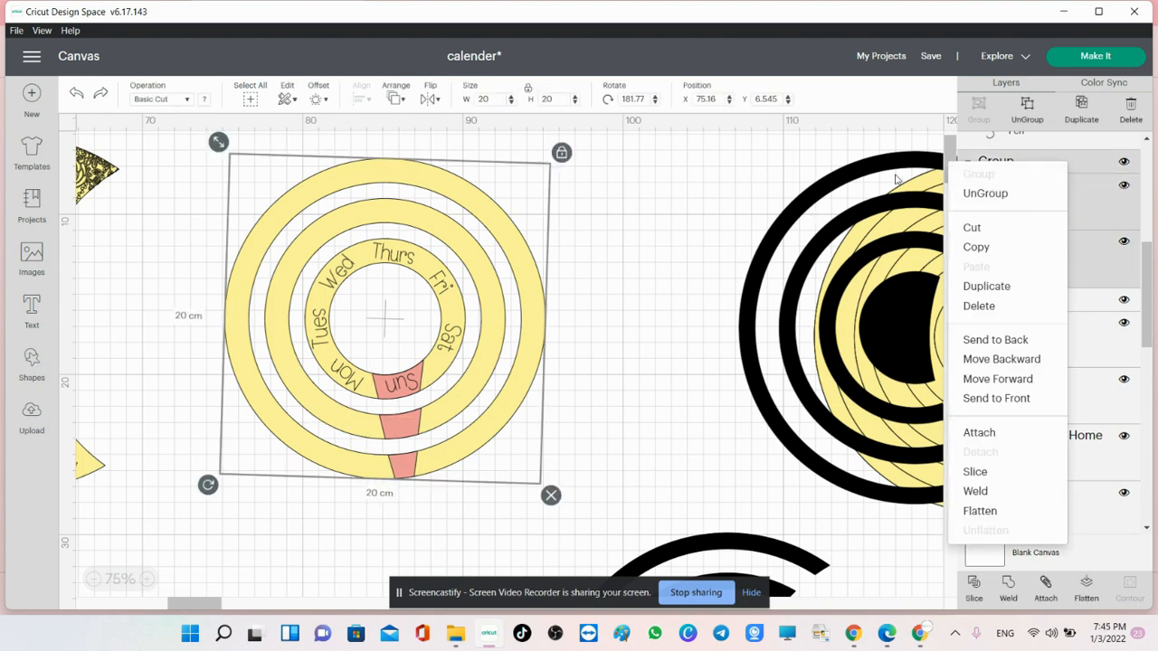
pyautogui.scroll(2, 1079, 254)
pyautogui.click(766, 181)
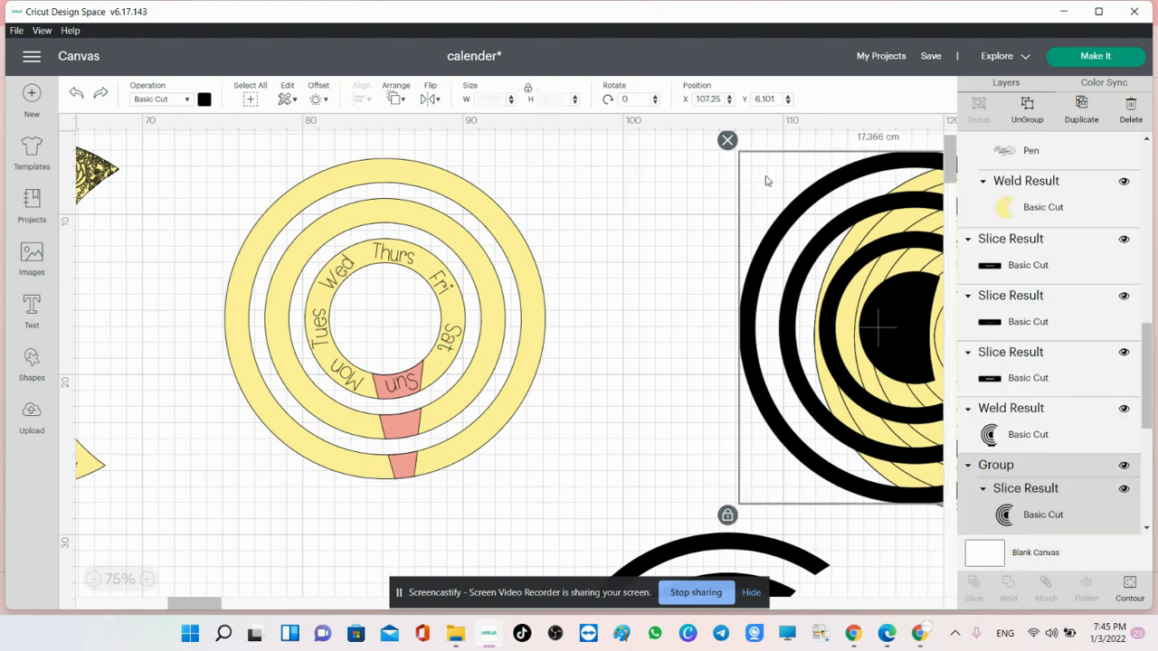
pyautogui.moveTo(601, 155); pyautogui.dragTo(269, 549)
# Step: Group the seven weekday texts on the innermost ring into one object
pyautogui.click(1063, 160)
pyautogui.keyDown('shift'); pyautogui.click(1059, 219); pyautogui.keyUp('shift')
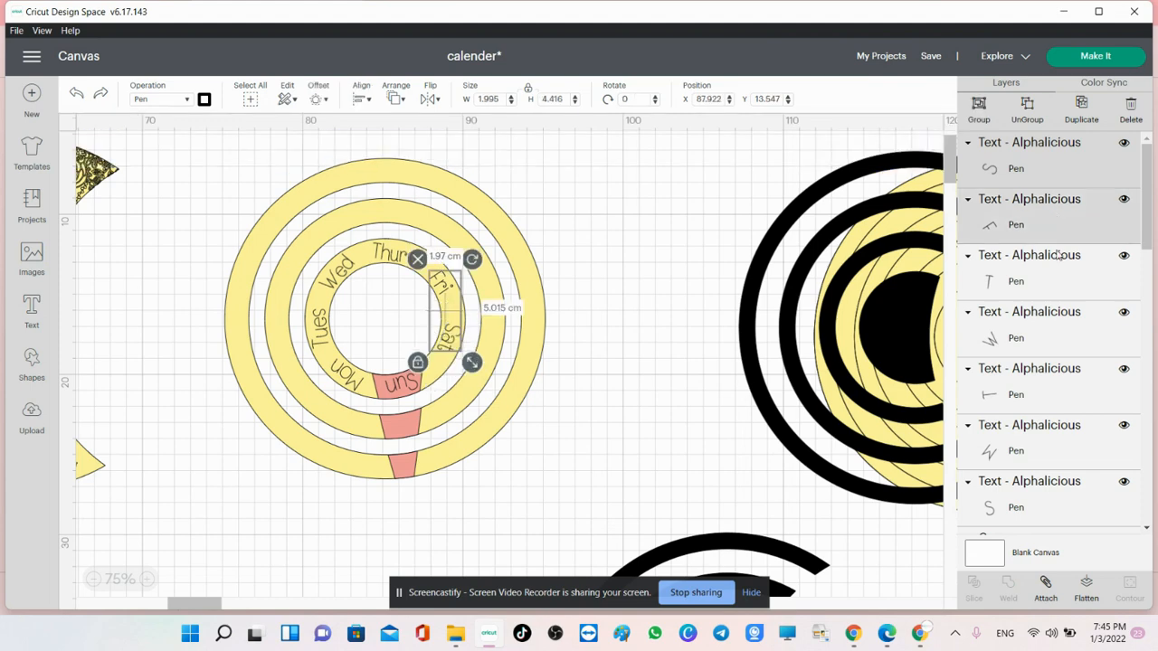
pyautogui.keyDown('shift'); pyautogui.click(1059, 287); pyautogui.keyUp('shift')
pyautogui.keyDown('shift'); pyautogui.click(1060, 350); pyautogui.keyUp('shift')
pyautogui.keyDown('shift'); pyautogui.click(1063, 394); pyautogui.keyUp('shift')
pyautogui.keyDown('shift'); pyautogui.click(1063, 450); pyautogui.keyUp('shift')
pyautogui.keyDown('shift'); pyautogui.click(1071, 507); pyautogui.keyUp('shift')
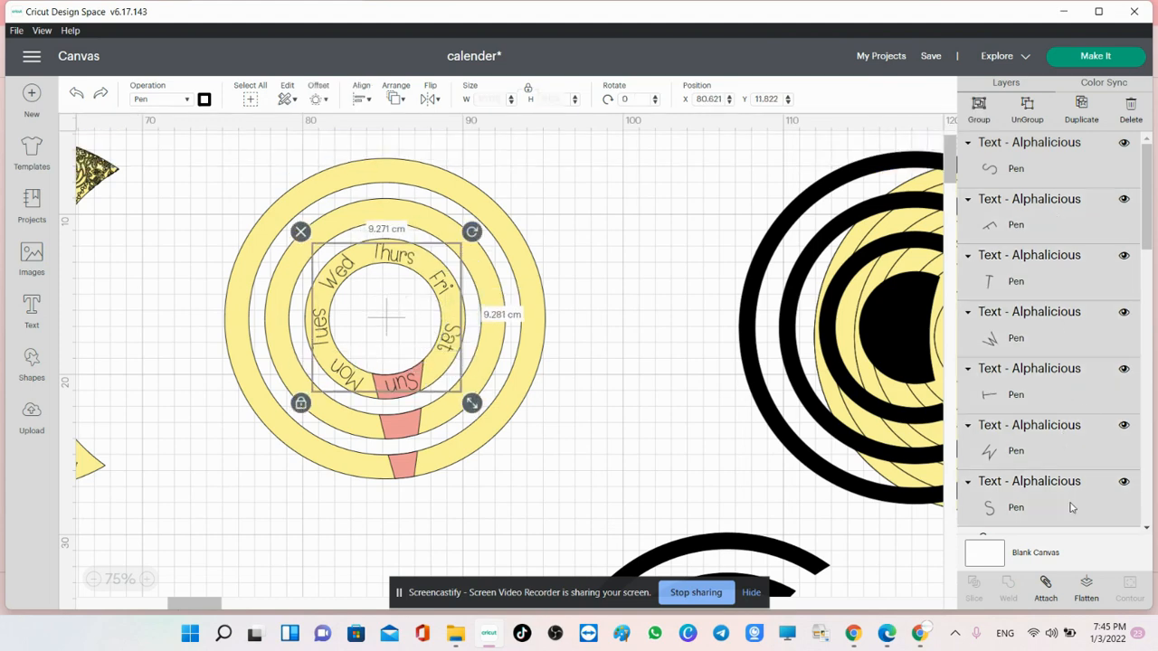
pyautogui.click(978, 105)
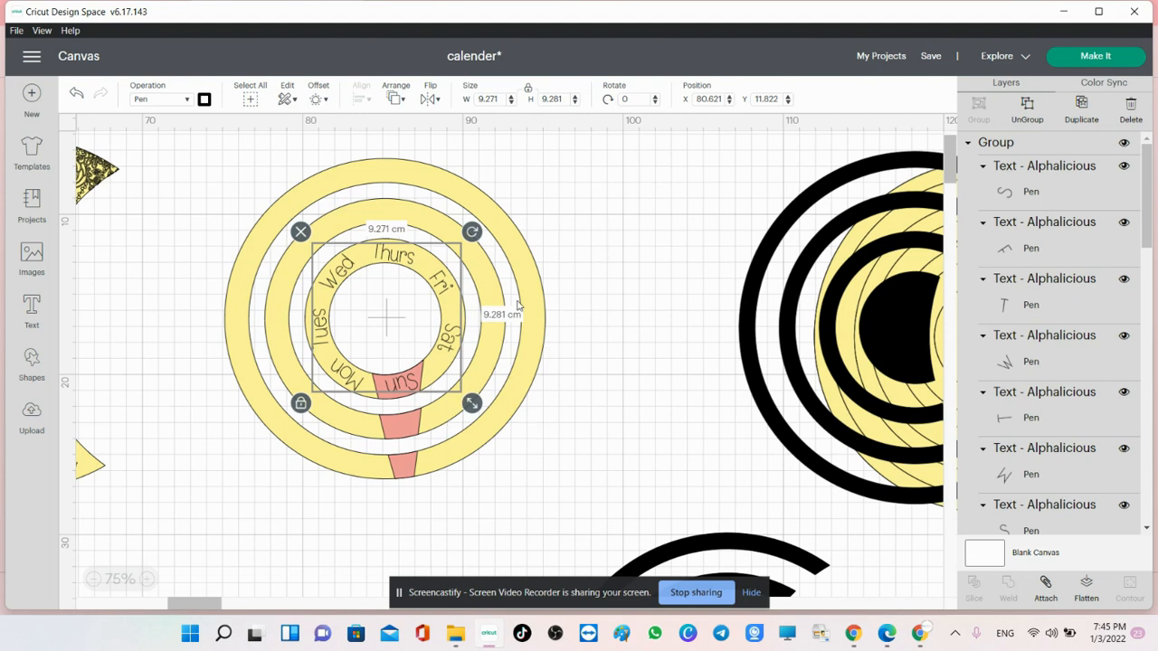
# Step: Rotate the weekday group and rings together about half a turn so Sun sits upright at the top, and group them
pyautogui.moveTo(570, 190); pyautogui.dragTo(429, 445)
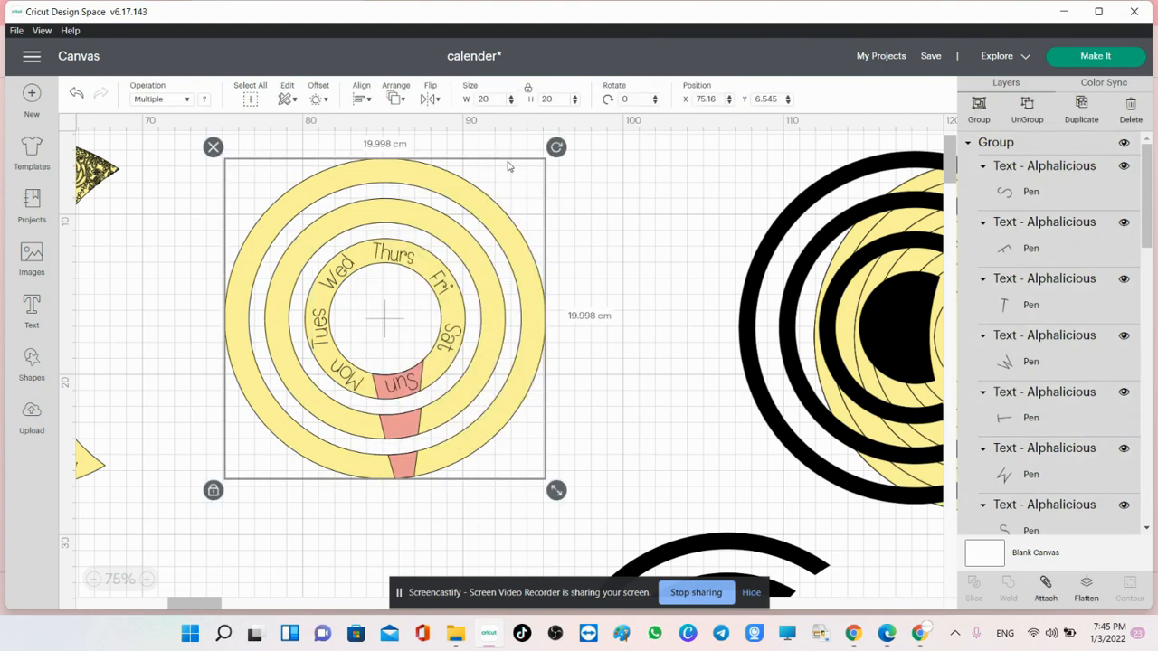
pyautogui.moveTo(556, 148); pyautogui.dragTo(241, 516)
pyautogui.click(978, 106)
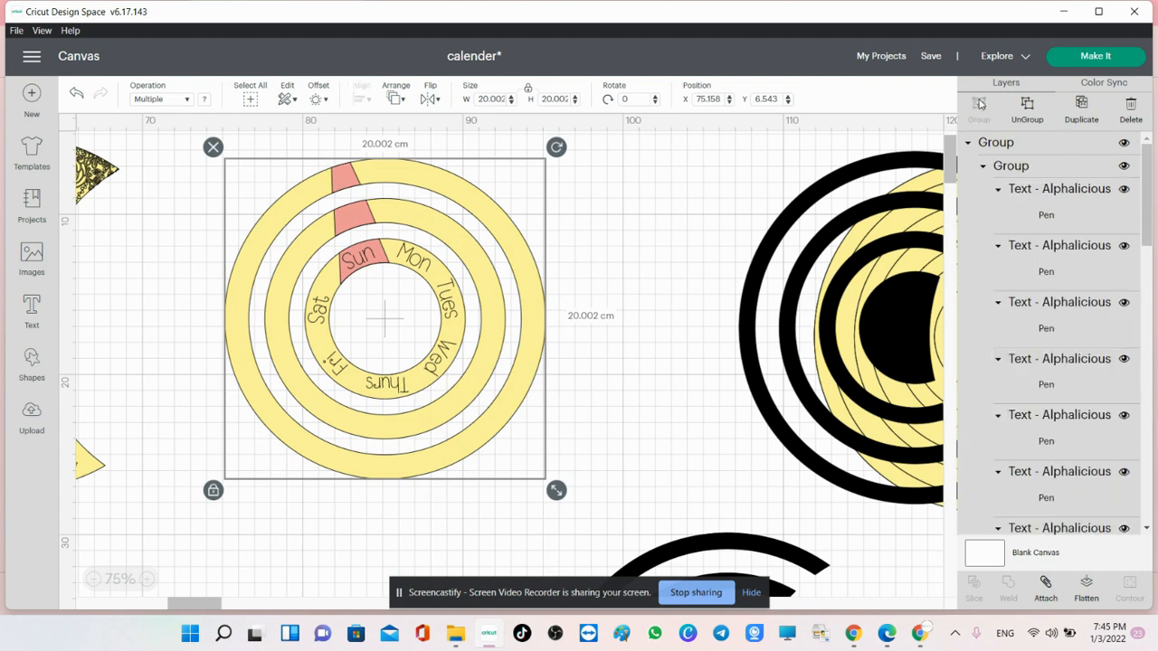
pyautogui.click(988, 172)
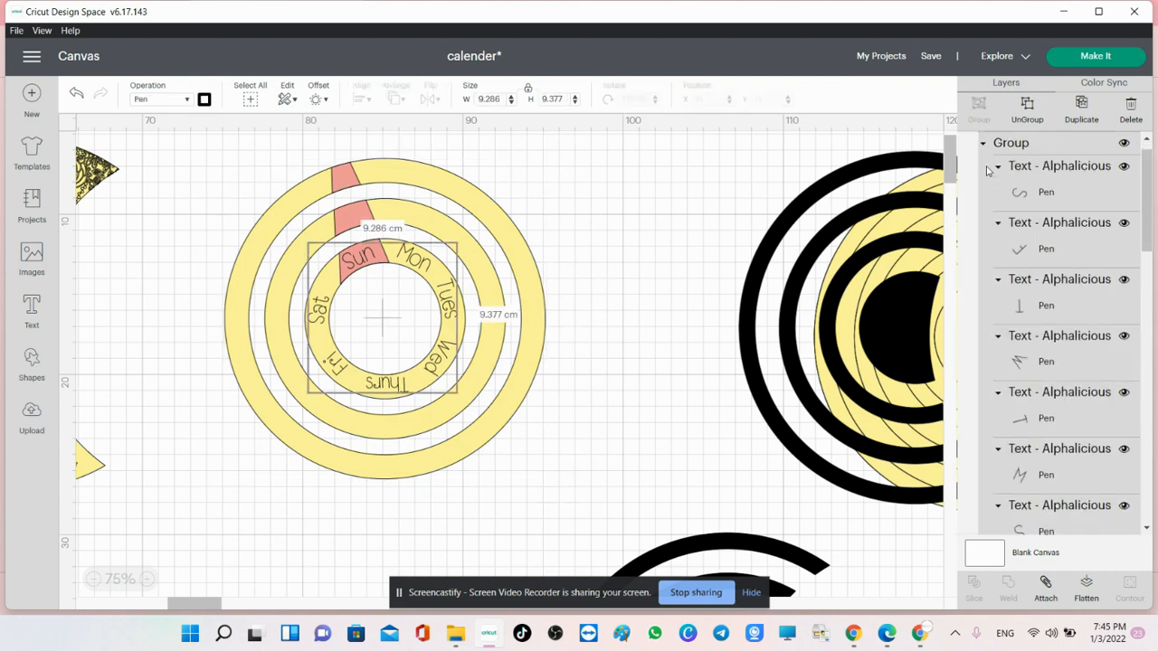
pyautogui.click(996, 168)
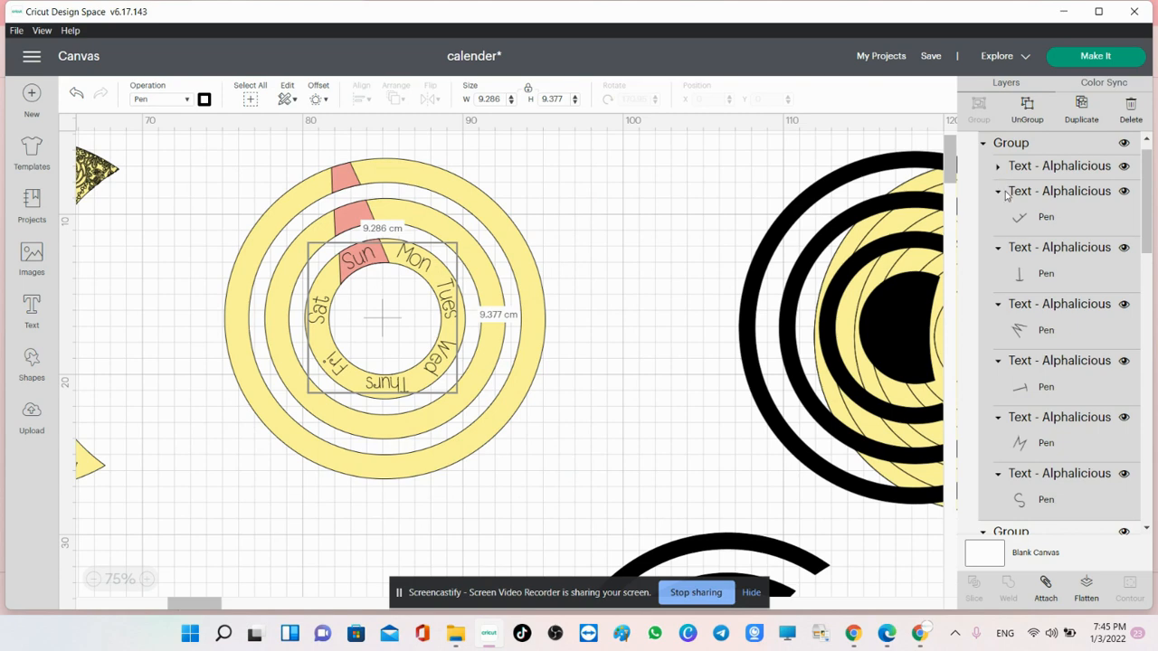
pyautogui.click(1004, 192)
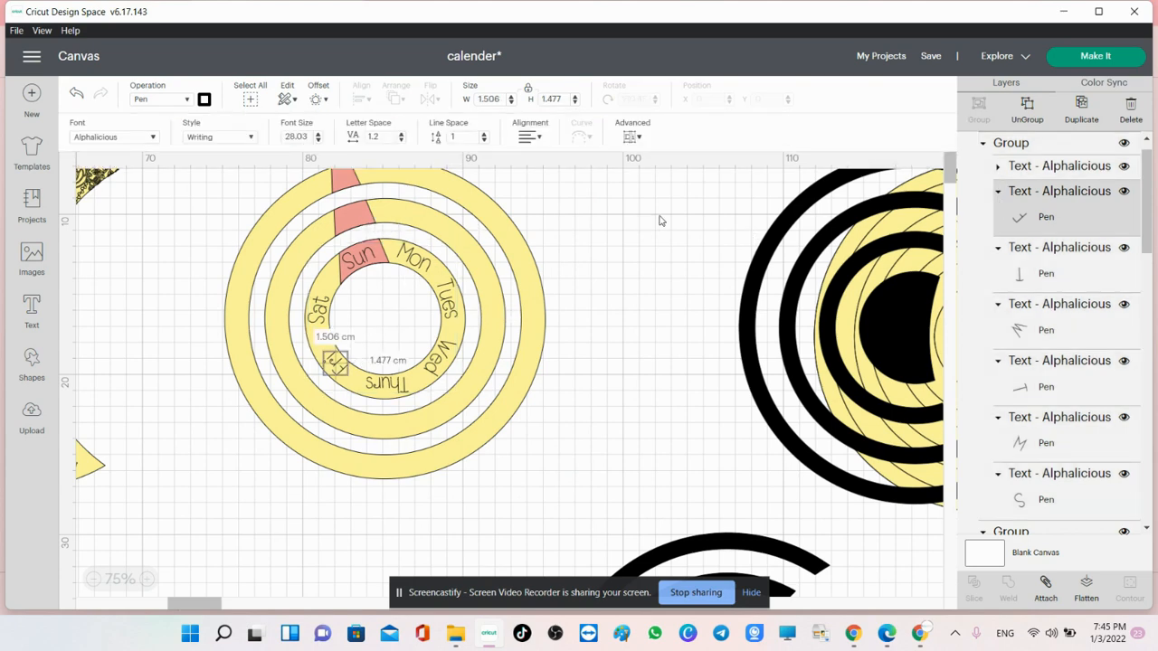
pyautogui.scroll(2, 600, 247)
pyautogui.click(242, 492)
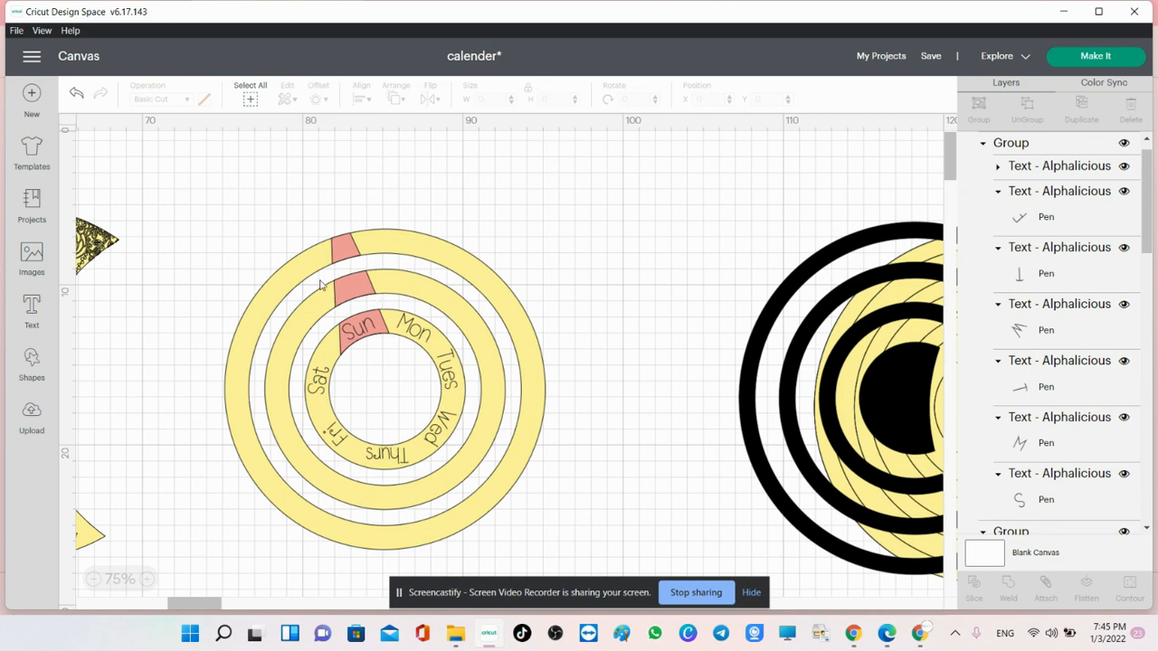
# Step: Add the text Jan at 1 cm high and place it on the middle ring's red piece, rotated to about 343 degrees
pyautogui.click(30, 324)
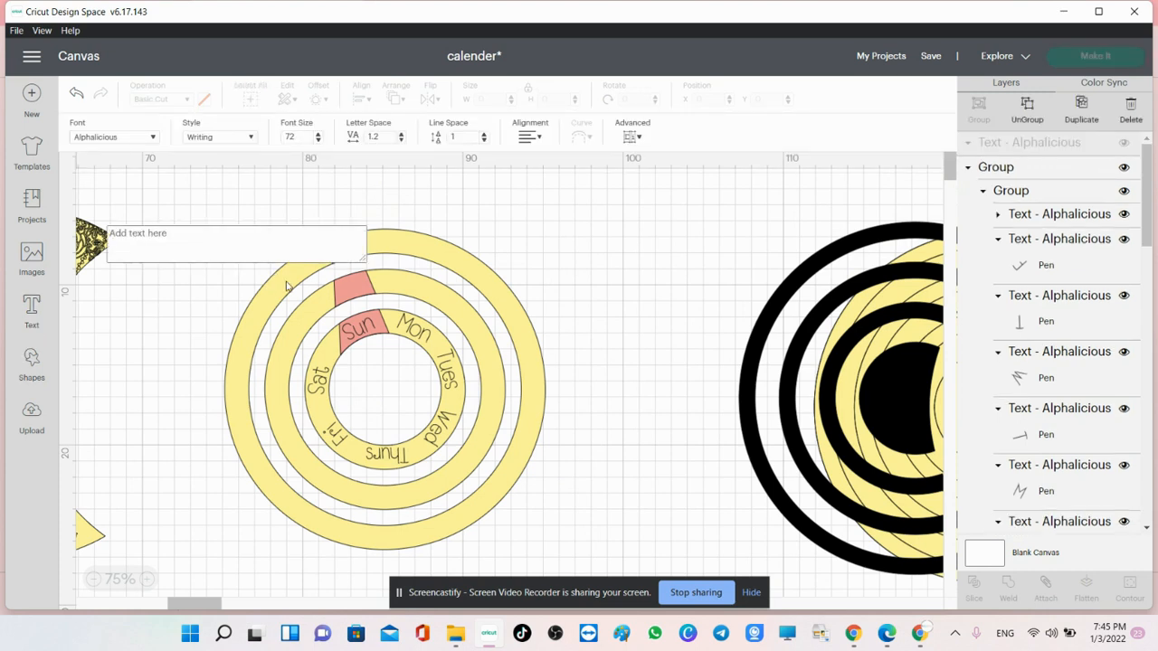
pyautogui.write('Jan')
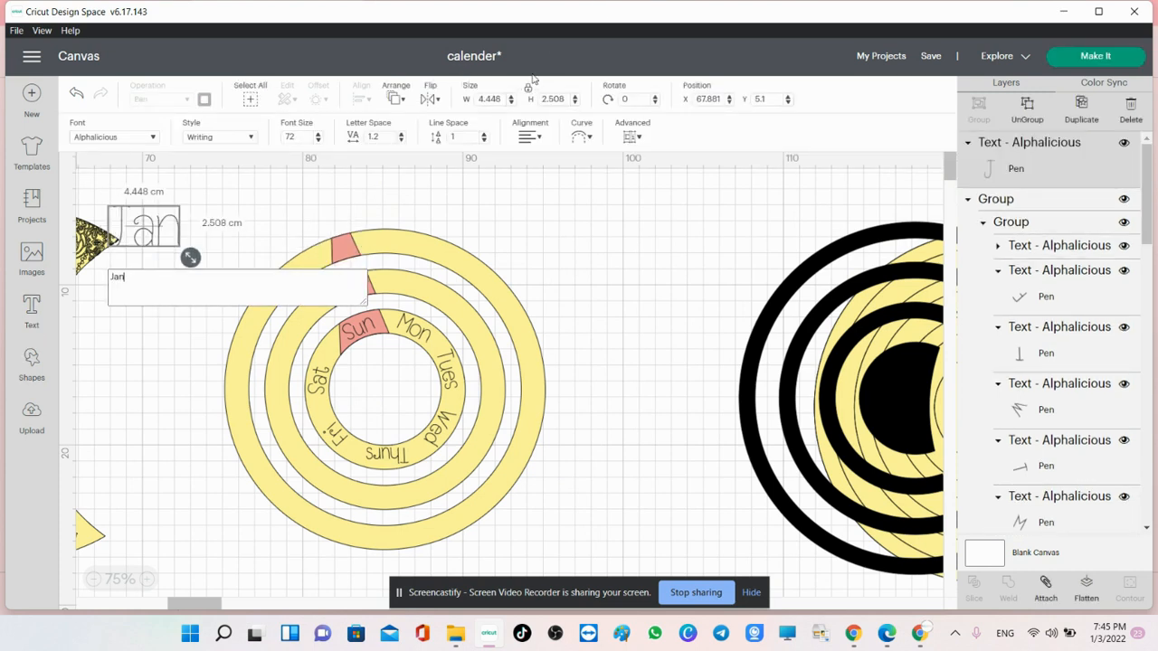
pyautogui.write('1')
pyautogui.press('Return')
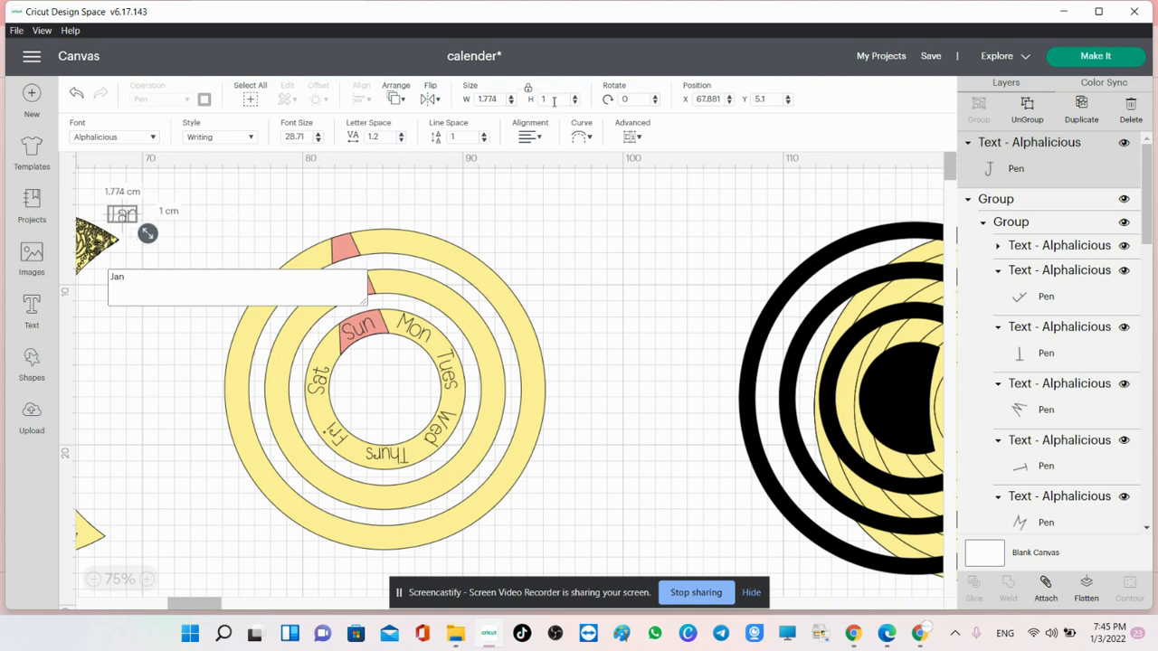
pyautogui.moveTo(140, 210); pyautogui.dragTo(358, 289)
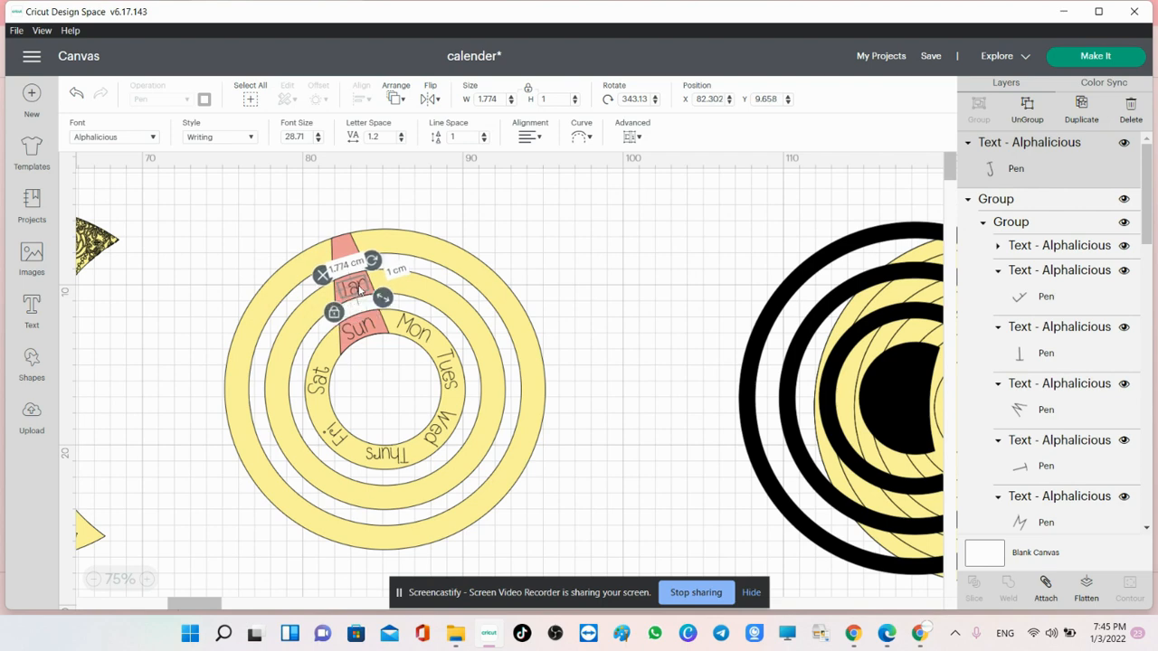
pyautogui.click(357, 244)
pyautogui.click(559, 232)
pyautogui.click(346, 249)
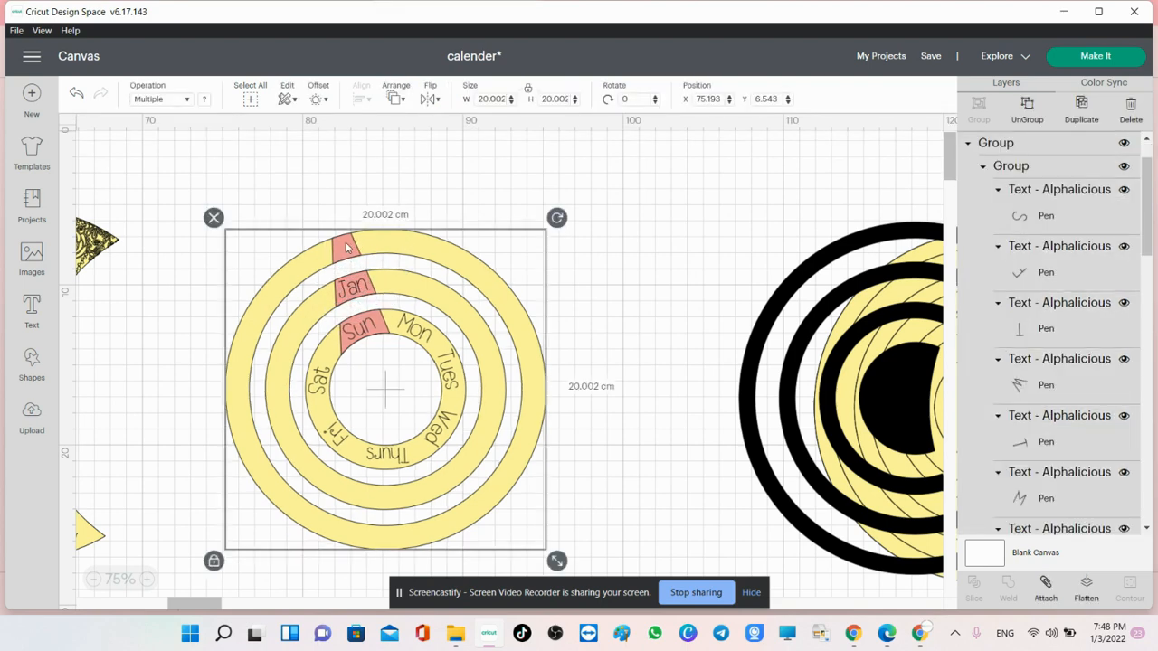
# Step: Duplicate the Jan text and flip the copy both vertically and horizontally
pyautogui.click(349, 288)
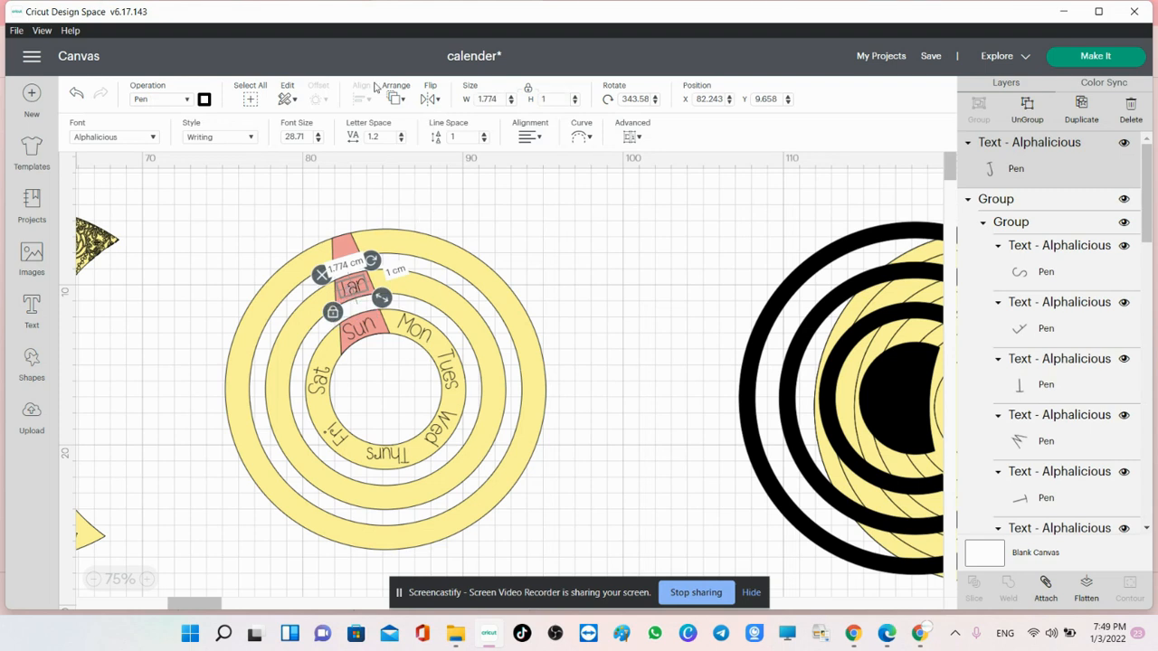
pyautogui.click(1080, 108)
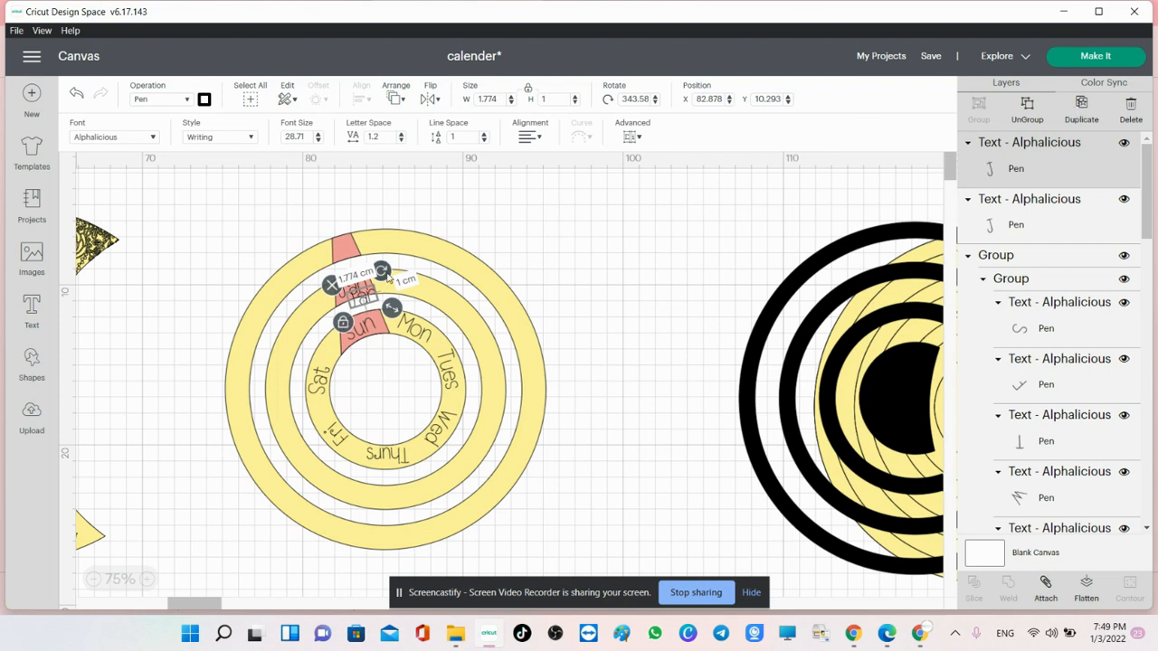
pyautogui.click(440, 101)
pyautogui.click(484, 141)
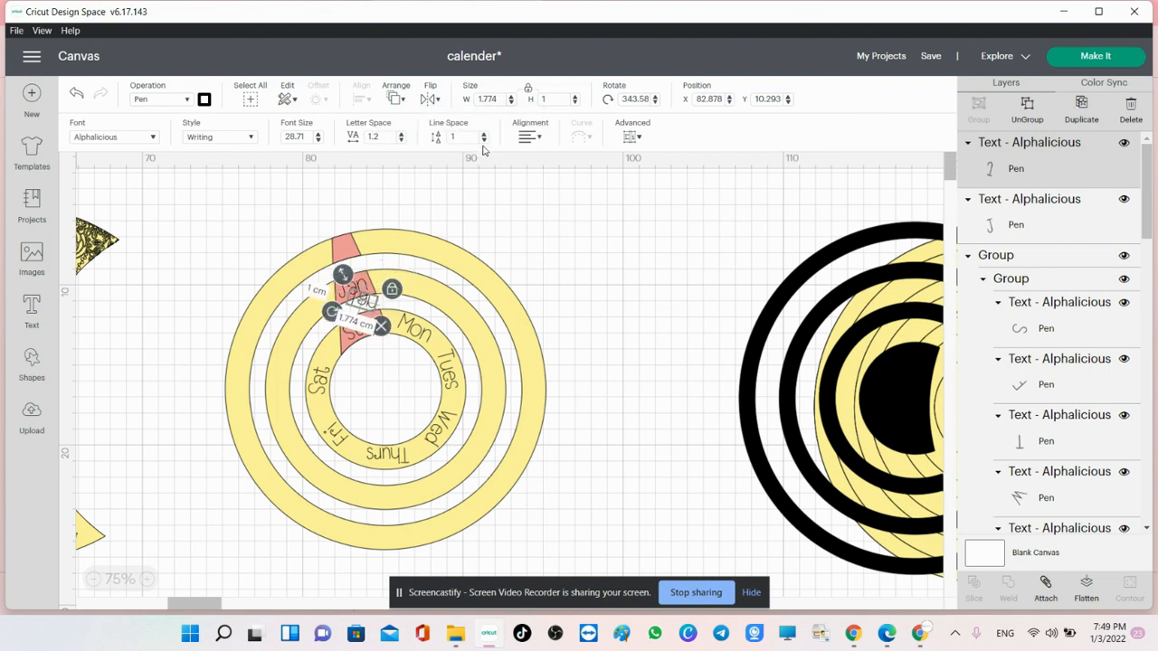
pyautogui.click(431, 100)
pyautogui.click(463, 121)
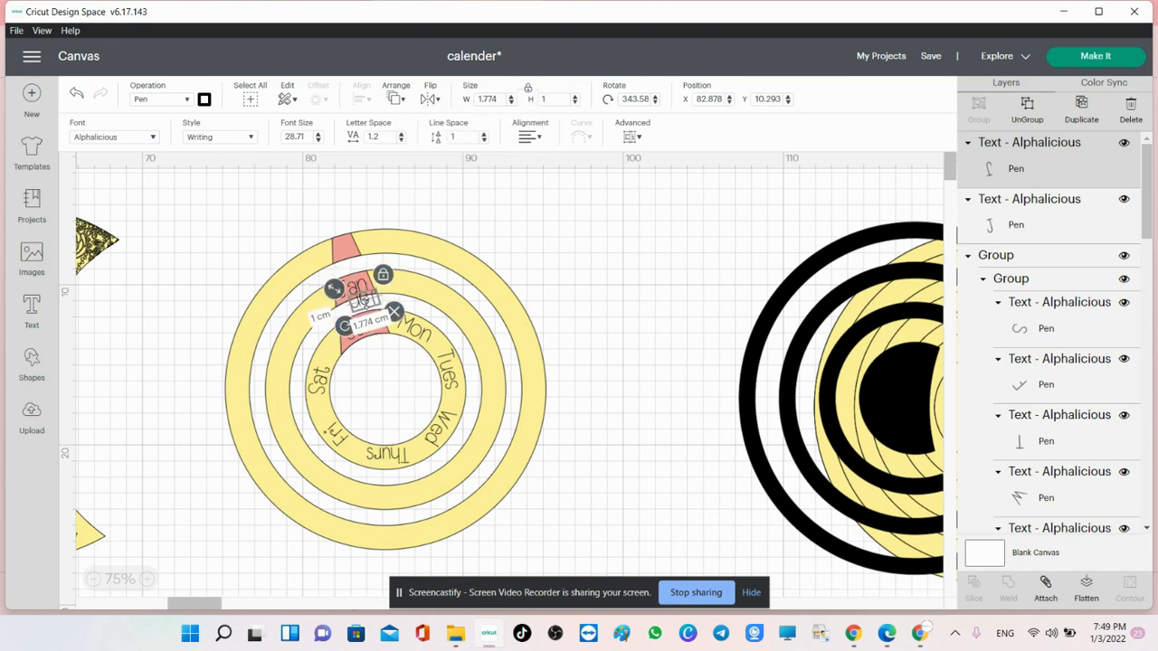
# Step: Move the flipped Jan copy down onto the lower part of the middle ring, opposite the original Jan, at about X 85.98, Y 22.39
pyautogui.press('Down')
pyautogui.press('Down')
pyautogui.press('Down')
pyautogui.press('Down')
pyautogui.press('Down')
pyautogui.press('Down')
pyautogui.press('Down')
pyautogui.press('Down')
pyautogui.press('Down')
pyautogui.press('Down')
pyautogui.press('Down')
pyautogui.press('Down')
pyautogui.press('Down')
pyautogui.press('Down')
pyautogui.press('Down')
pyautogui.press('Down')
pyautogui.press('Down')
pyautogui.press('Down')
pyautogui.press('Down')
pyautogui.press('Down')
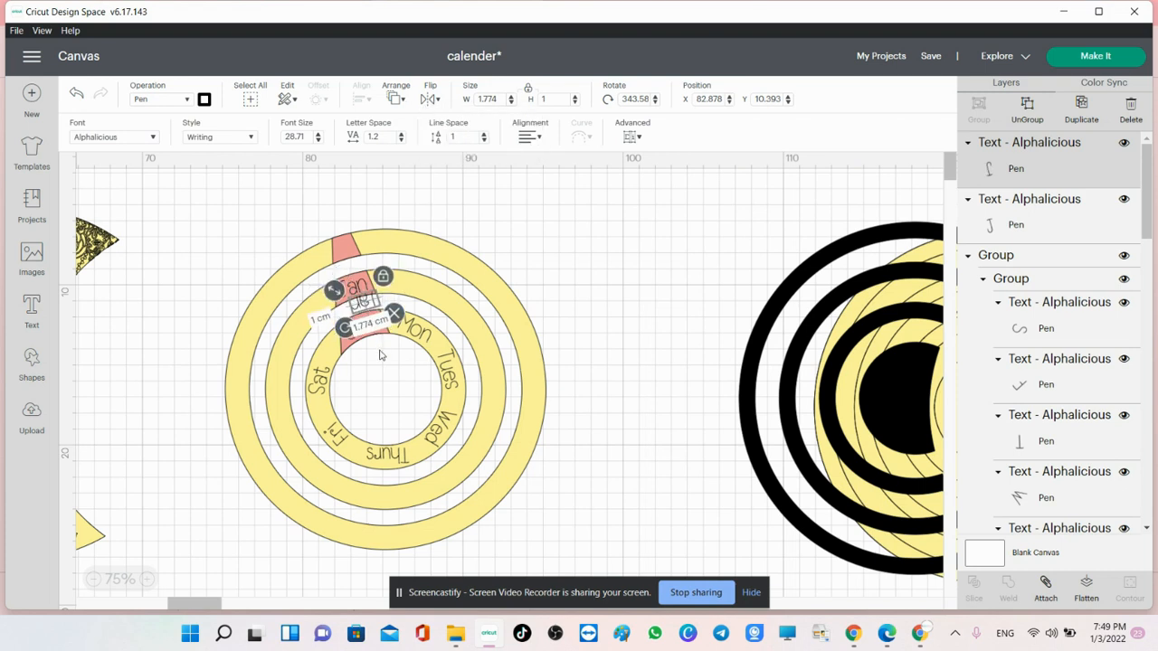
pyautogui.press('Down')
pyautogui.press('Down')
pyautogui.press('Down')
pyautogui.press('Down')
pyautogui.press('Down')
pyautogui.press('Down')
pyautogui.press('Down')
pyautogui.press('Down')
pyautogui.press('Down')
pyautogui.press('Down')
pyautogui.press('Down')
pyautogui.press('Down')
pyautogui.press('Down')
pyautogui.press('Down')
pyautogui.press('Down')
pyautogui.press('Down')
pyautogui.press('Down')
pyautogui.press('Down')
pyautogui.press('Down')
pyautogui.press('Down')
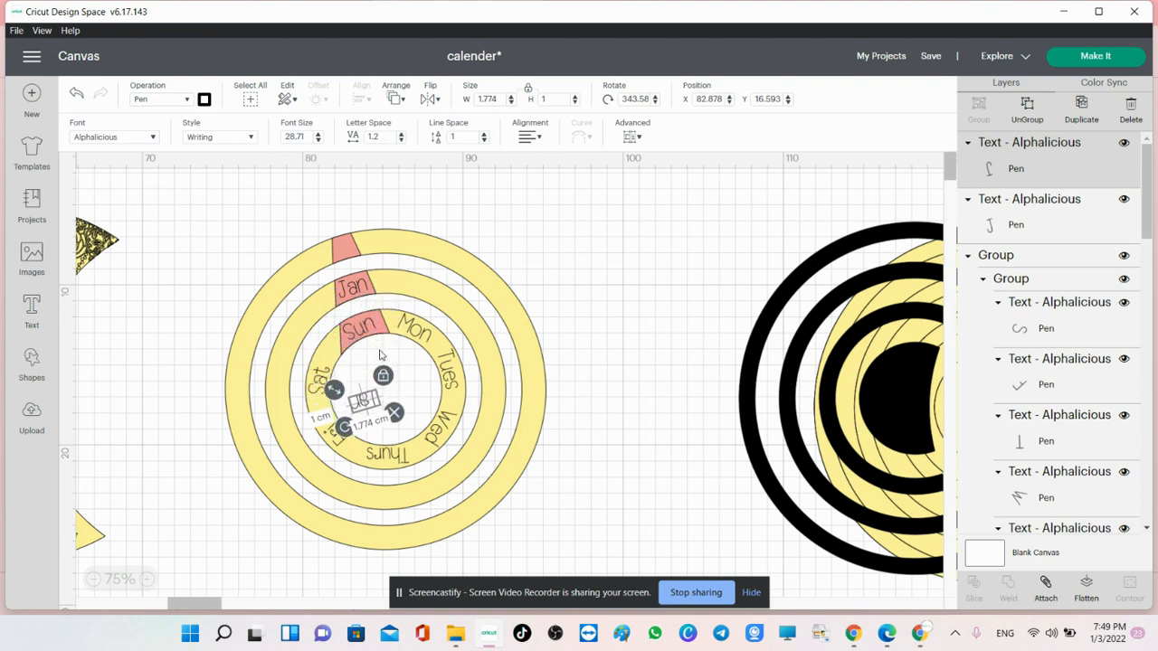
pyautogui.press('Right')
pyautogui.press('Right')
pyautogui.press('Right')
pyautogui.press('Right')
pyautogui.press('Right')
pyautogui.press('Right')
pyautogui.press('Right')
pyautogui.press('Right')
pyautogui.press('Right')
pyautogui.press('Right')
pyautogui.press('Right')
pyautogui.press('Right')
pyautogui.press('Down')
pyautogui.press('Down')
pyautogui.press('Down')
pyautogui.press('Down')
pyautogui.press('Down')
pyautogui.press('Down')
pyautogui.press('Down')
pyautogui.press('Down')
pyautogui.press('Down')
pyautogui.press('Down')
pyautogui.press('Down')
pyautogui.press('Down')
pyautogui.press('Down')
pyautogui.press('Down')
pyautogui.press('Down')
pyautogui.press('Down')
pyautogui.press('Down')
pyautogui.press('Down')
pyautogui.press('Down')
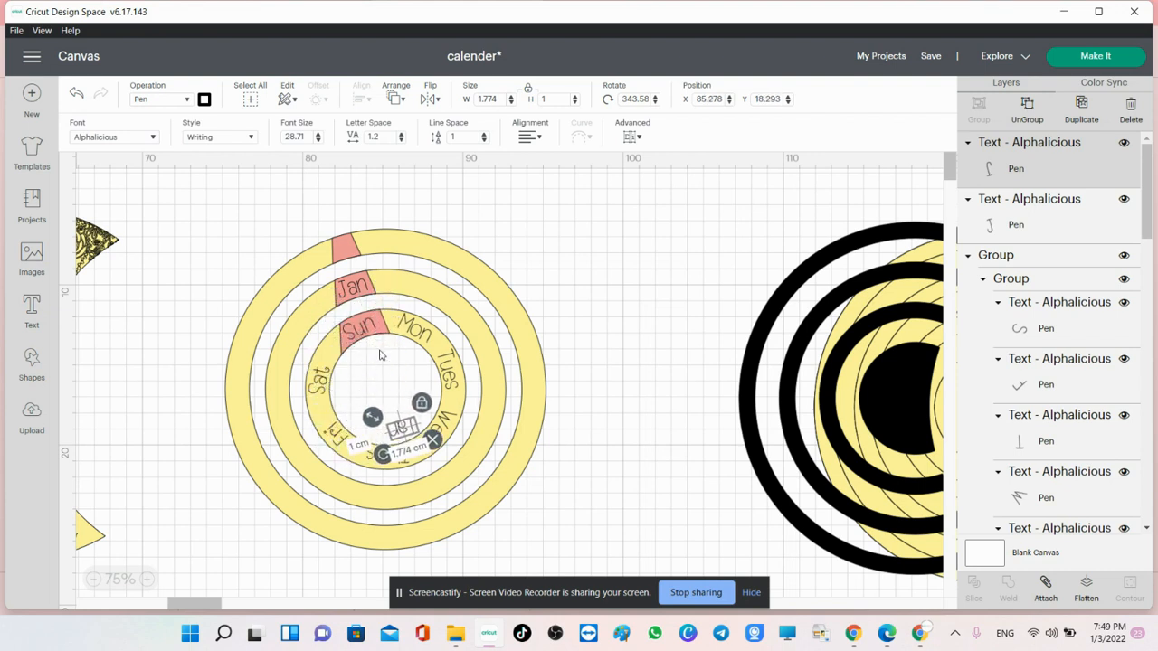
pyautogui.press('Right')
pyautogui.press('Right')
pyautogui.press('Right')
pyautogui.press('Right')
pyautogui.press('Right')
pyautogui.press('Right')
pyautogui.press('Right')
pyautogui.press('Right')
pyautogui.press('Right')
pyautogui.press('Right')
pyautogui.press('Right')
pyautogui.press('Down')
pyautogui.press('Down')
pyautogui.press('Down')
pyautogui.press('Down')
pyautogui.press('Down')
pyautogui.press('Down')
pyautogui.press('Down')
pyautogui.press('Down')
pyautogui.press('Down')
pyautogui.press('Down')
pyautogui.press('Down')
pyautogui.press('Down')
pyautogui.press('Down')
pyautogui.press('Down')
pyautogui.press('Down')
pyautogui.press('Down')
pyautogui.press('Down')
pyautogui.press('Down')
pyautogui.press('Down')
pyautogui.press('Down')
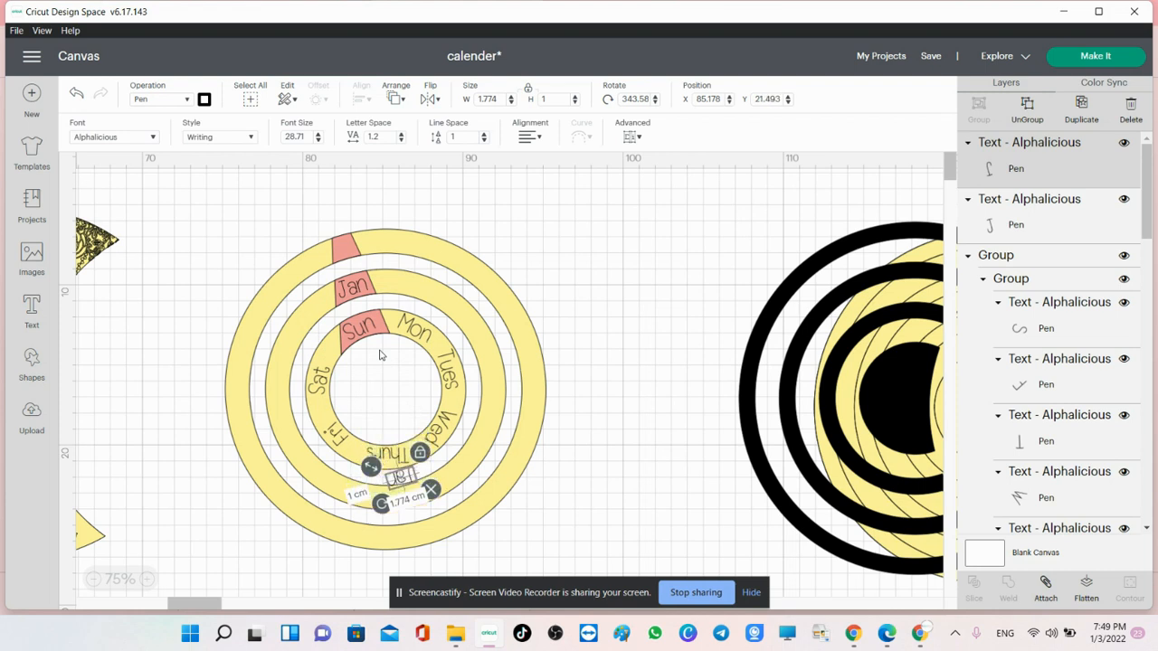
pyautogui.press('Right')
pyautogui.press('Right')
pyautogui.press('Right')
pyautogui.press('Right')
pyautogui.press('Right')
pyautogui.press('Right')
pyautogui.press('Right')
pyautogui.press('Right')
pyautogui.press('Right')
pyautogui.press('Right')
pyautogui.press('Right')
pyautogui.press('Right')
pyautogui.press('Right')
pyautogui.press('Right')
pyautogui.press('Right')
pyautogui.press('Right')
pyautogui.press('Right')
pyautogui.press('Right')
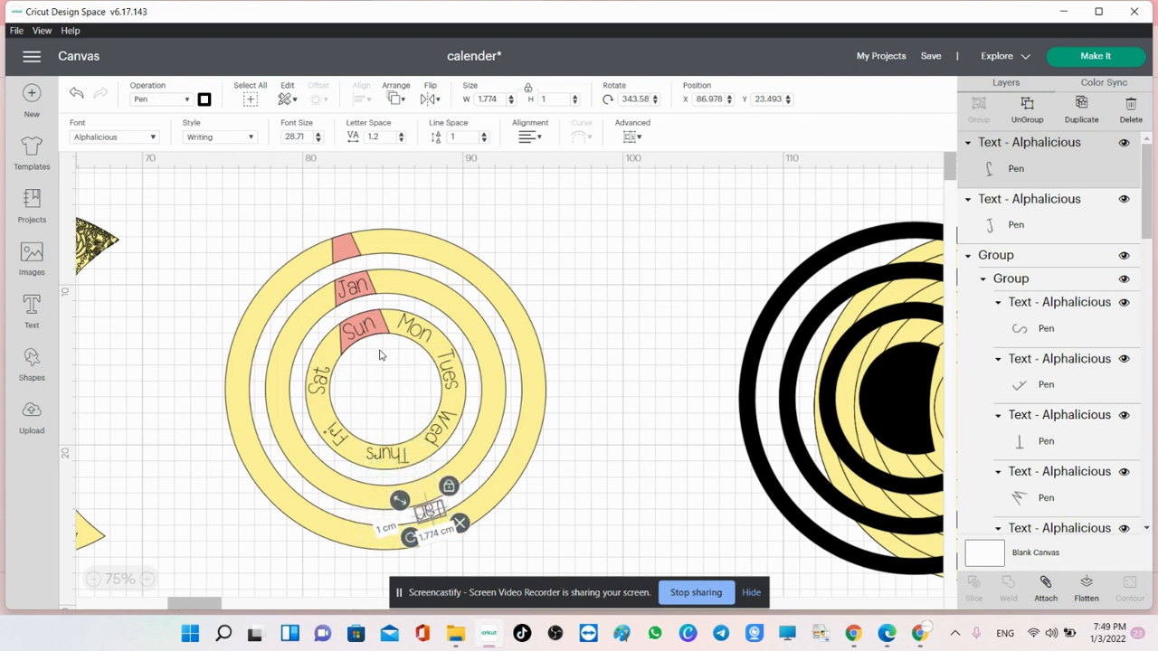
pyautogui.press('Up')
pyautogui.press('Up')
pyautogui.press('Up')
pyautogui.press('Up')
pyautogui.press('Up')
pyautogui.press('Up')
pyautogui.press('Up')
pyautogui.press('Up')
pyautogui.press('Up')
pyautogui.press('Up')
pyautogui.press('Up')
pyautogui.press('Up')
pyautogui.press('Up')
pyautogui.press('Up')
pyautogui.press('Up')
pyautogui.press('Up')
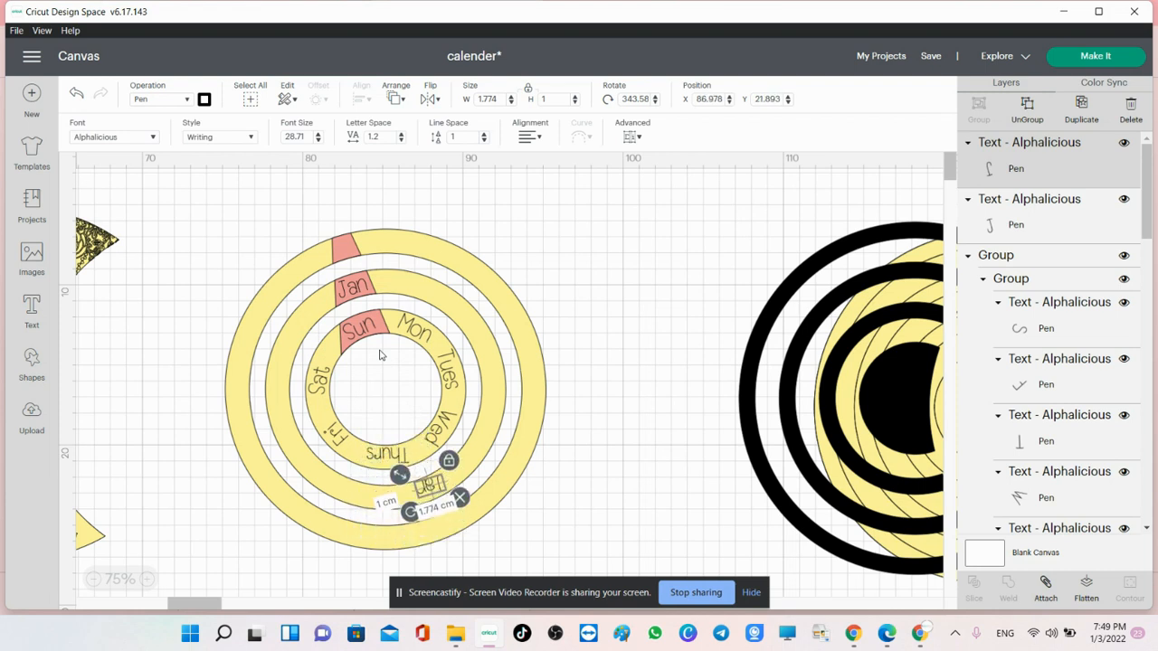
pyautogui.press('Left')
pyautogui.press('Left')
pyautogui.press('Left')
pyautogui.press('Down')
pyautogui.press('Down')
pyautogui.press('Down')
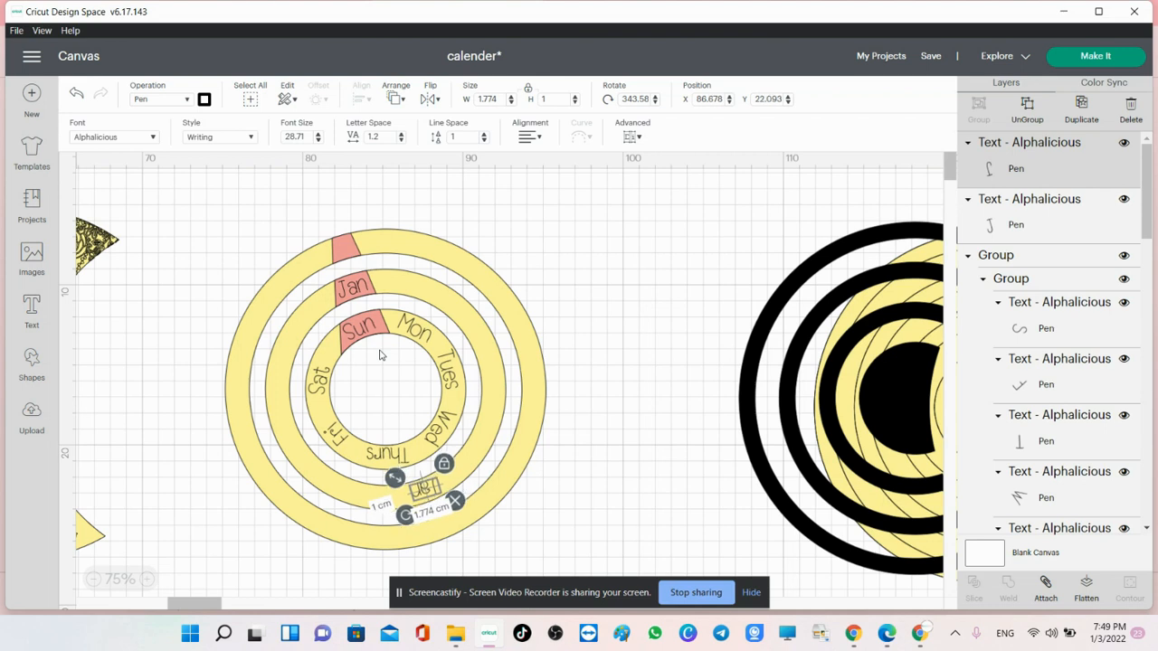
pyautogui.press('Left')
pyautogui.press('Left')
pyautogui.press('Left')
pyautogui.press('Left')
pyautogui.press('Left')
pyautogui.press('Left')
pyautogui.press('Left')
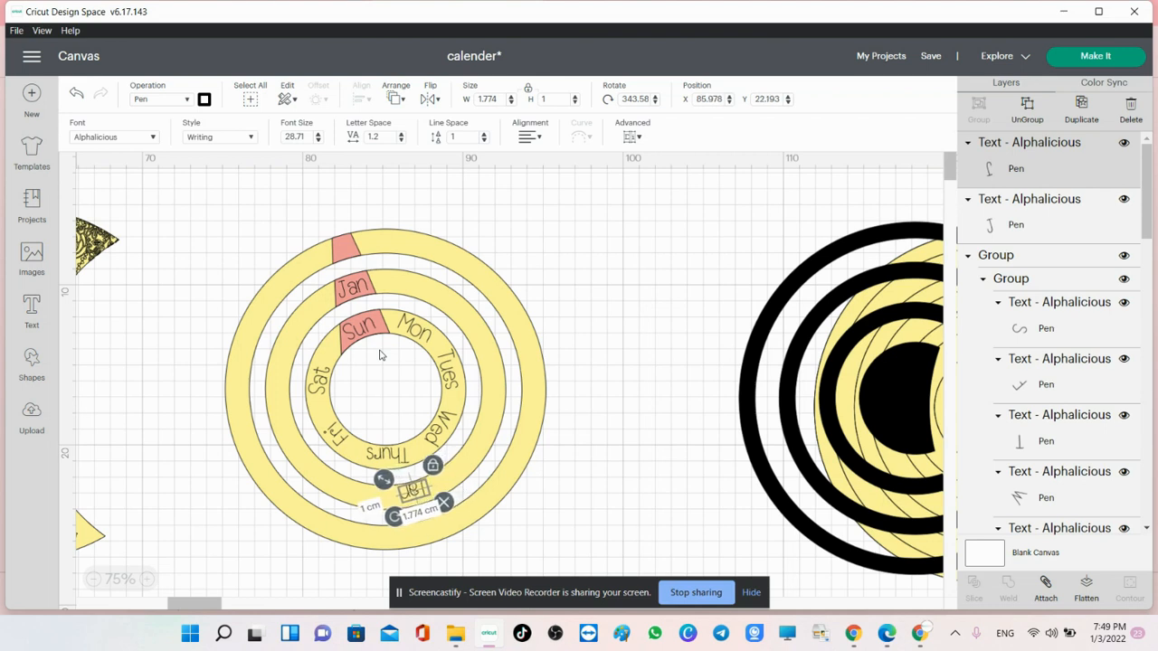
pyautogui.press('Down')
pyautogui.press('Down')
pyautogui.press('Down')
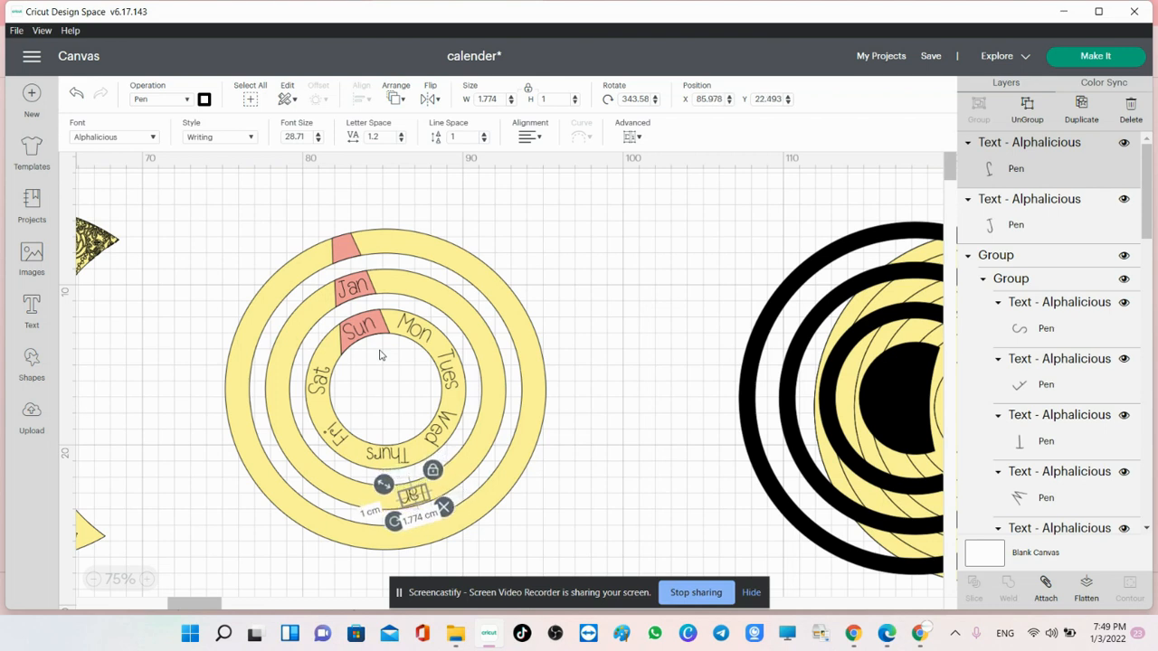
pyautogui.press('Up')
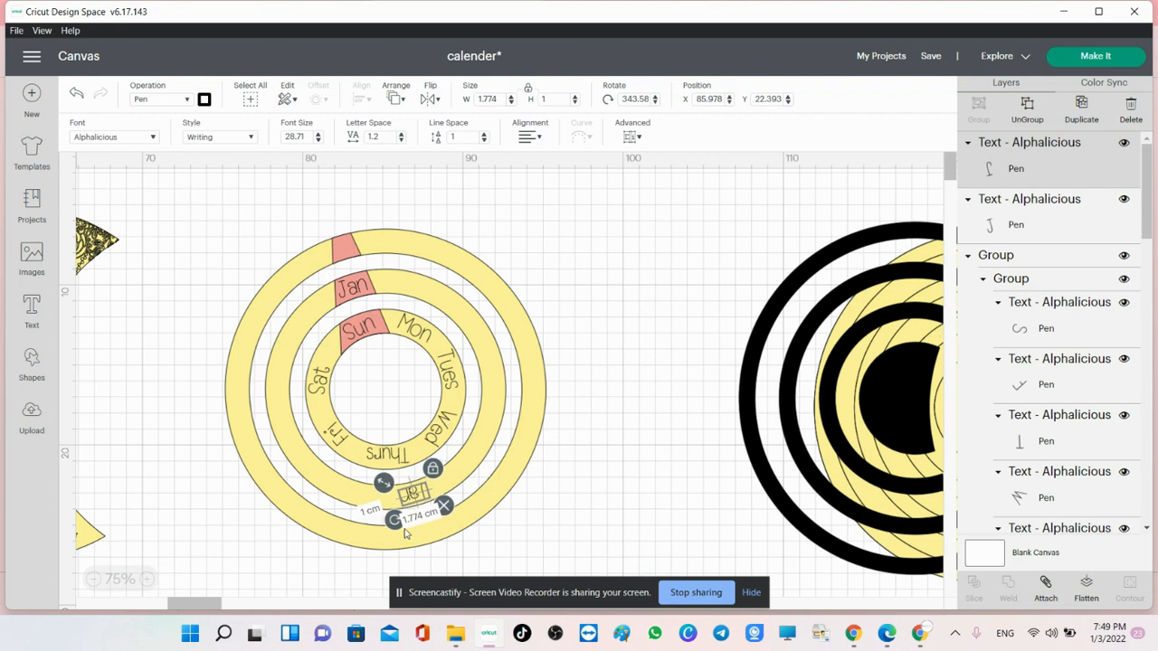
# Step: Change the wording of the flipped Jan copy on the middle ring to Jul
pyautogui.doubleClick(412, 499)
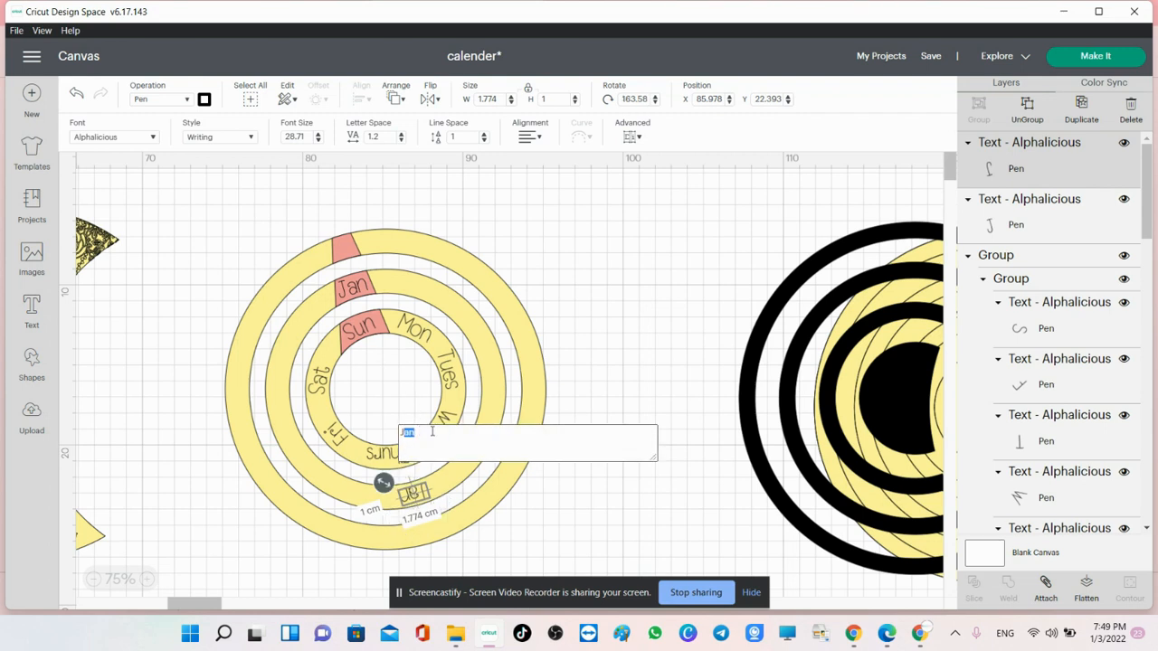
pyautogui.write('Jul')
pyautogui.click(642, 315)
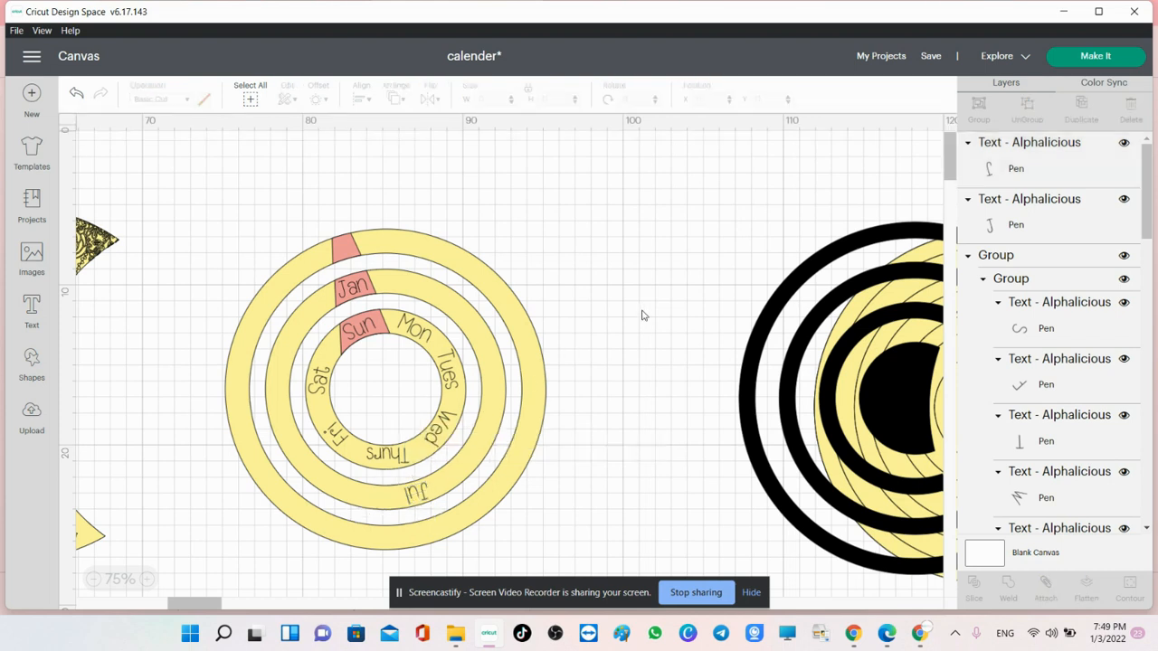
pyautogui.click(347, 256)
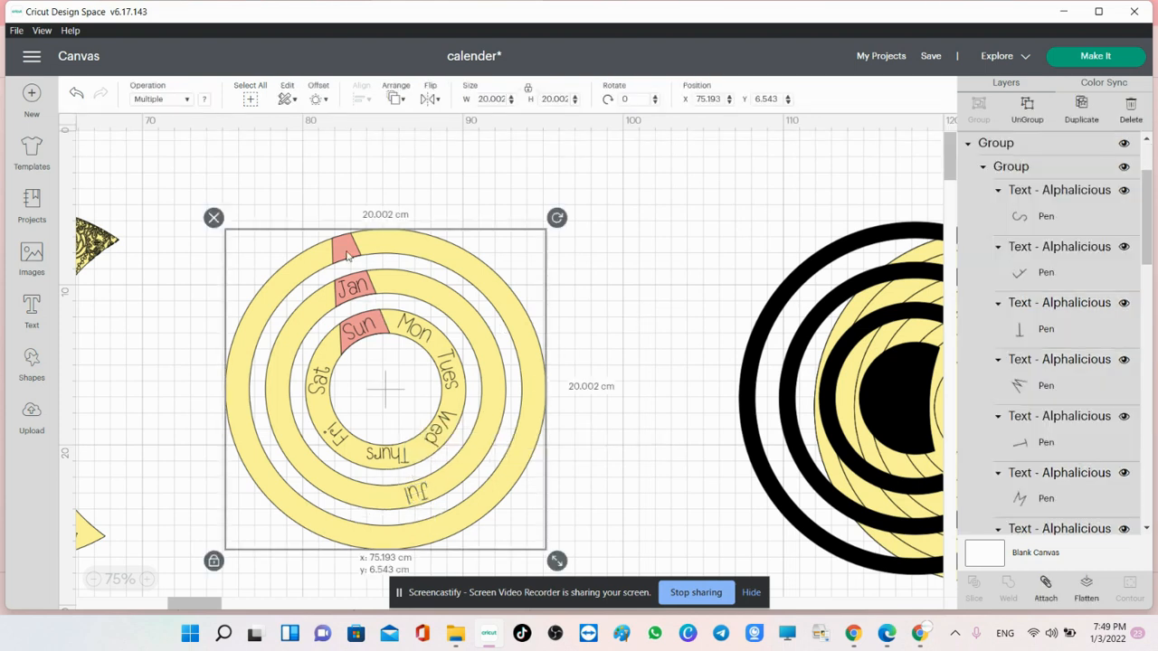
pyautogui.click(416, 498)
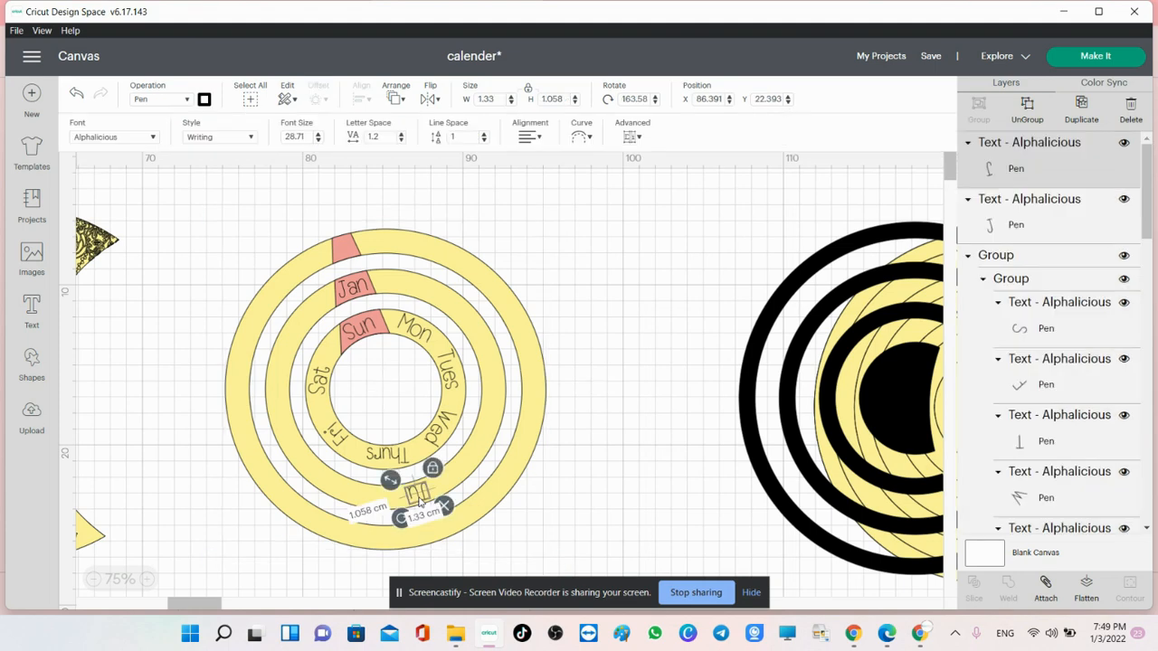
pyautogui.click(346, 248)
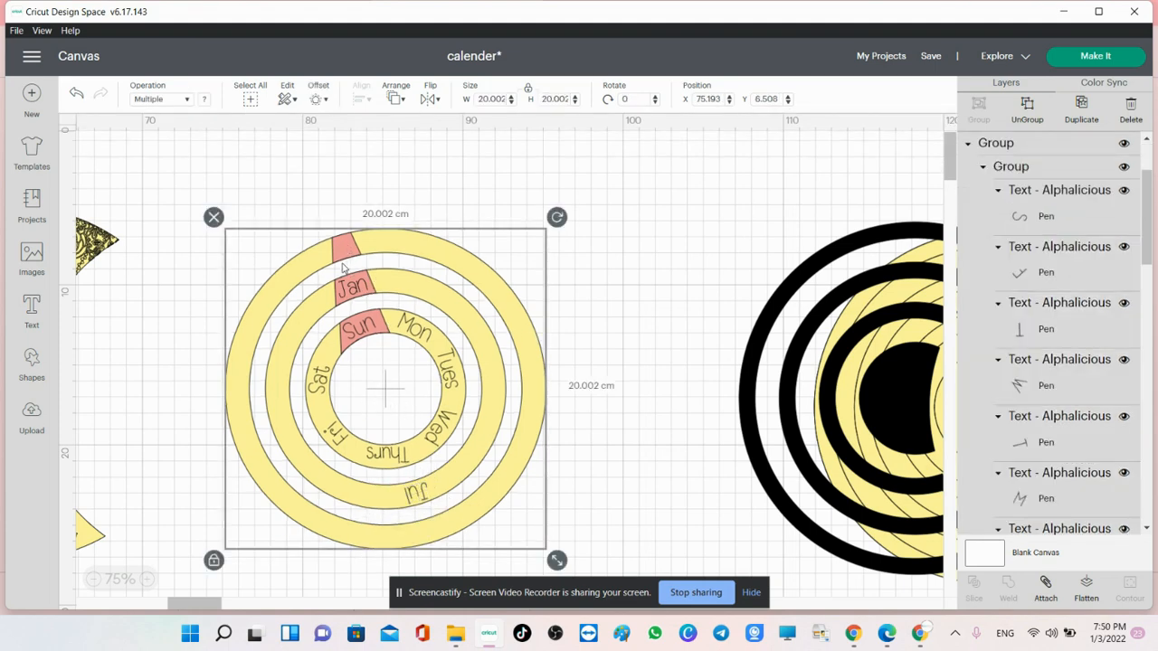
# Step: Add the text Apr at 1 cm high and park it rotated to about 64 degrees in the empty area beside the rings
pyautogui.click(29, 310)
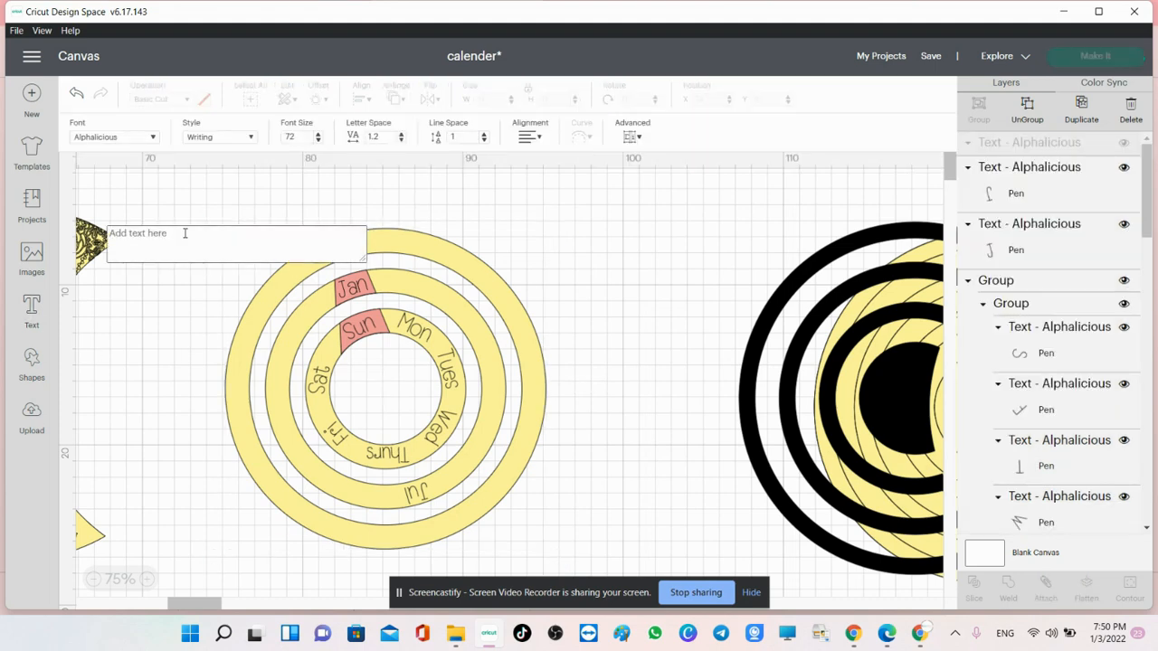
pyautogui.write('Apr')
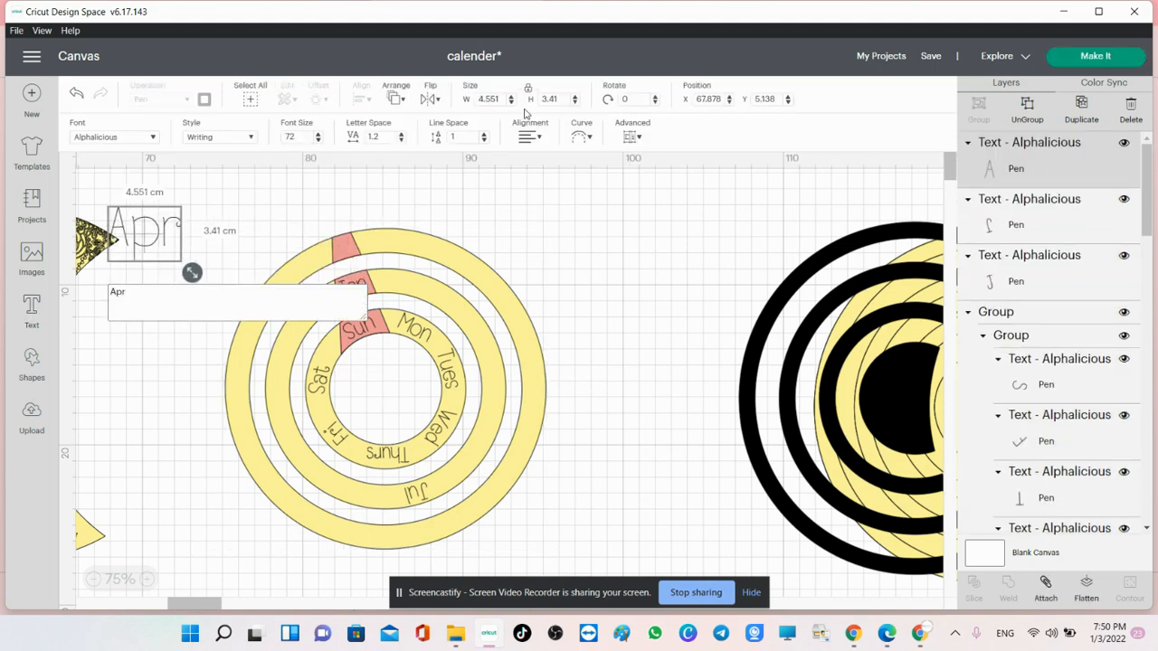
pyautogui.write('1')
pyautogui.press('Return')
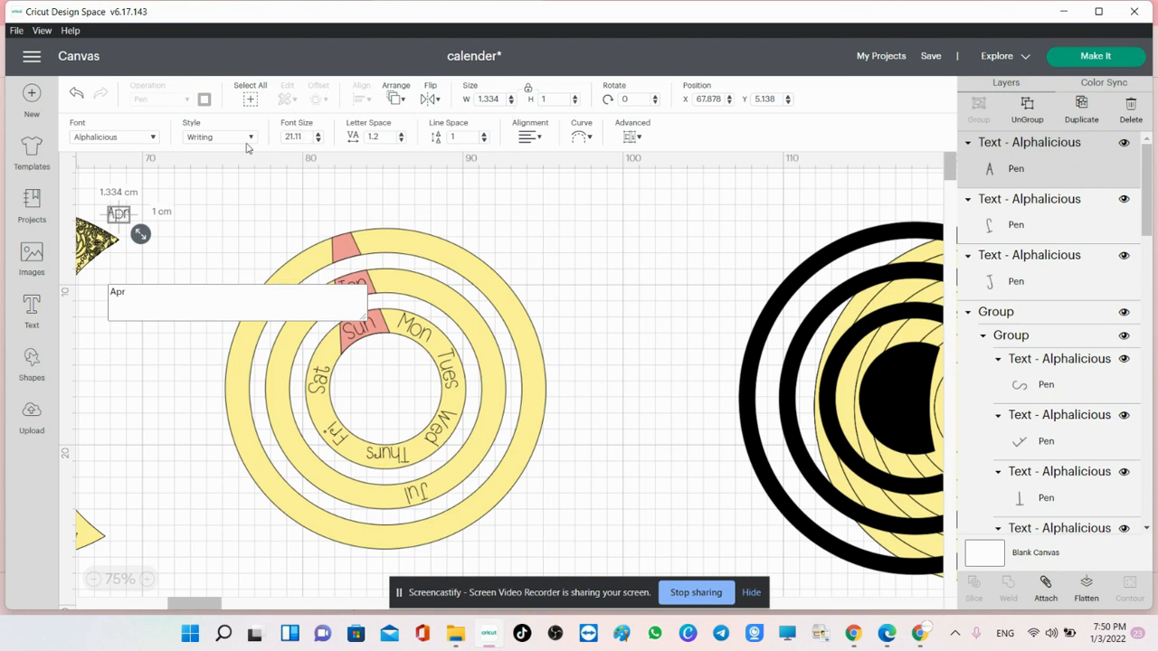
pyautogui.moveTo(118, 214); pyautogui.dragTo(633, 261)
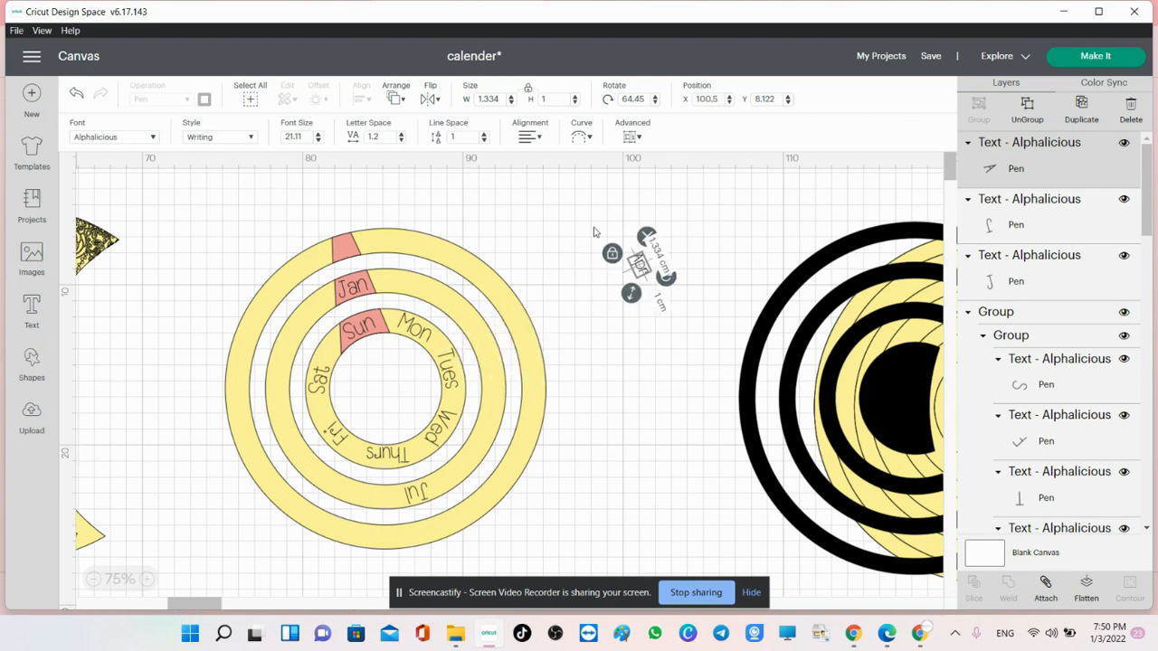
# Step: Select the rings together with the Jan and Jul texts and rotate them all to about 288.63 degrees
pyautogui.moveTo(577, 219); pyautogui.dragTo(230, 565)
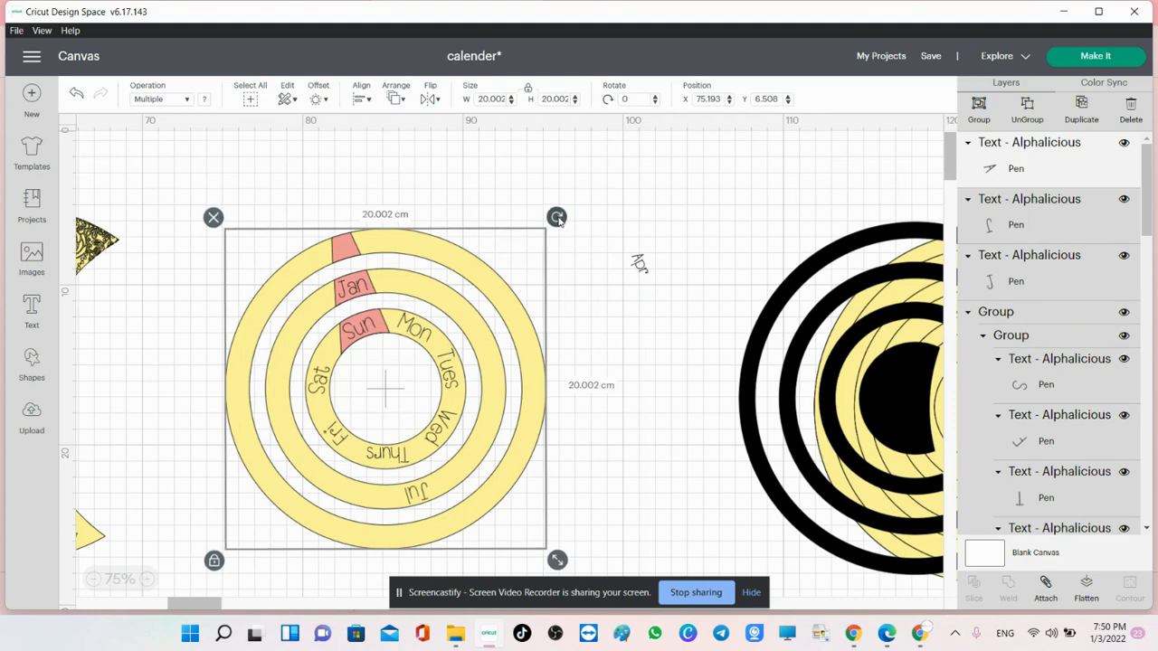
pyautogui.moveTo(556, 217); pyautogui.dragTo(336, 292)
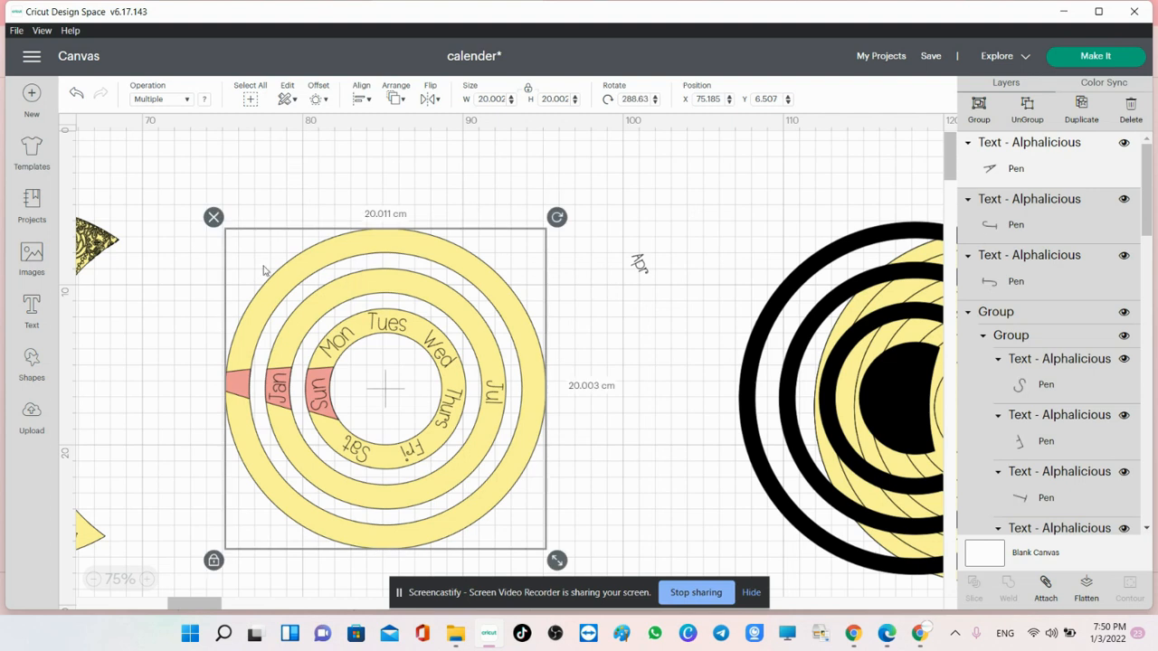
pyautogui.moveTo(561, 219); pyautogui.dragTo(546, 209)
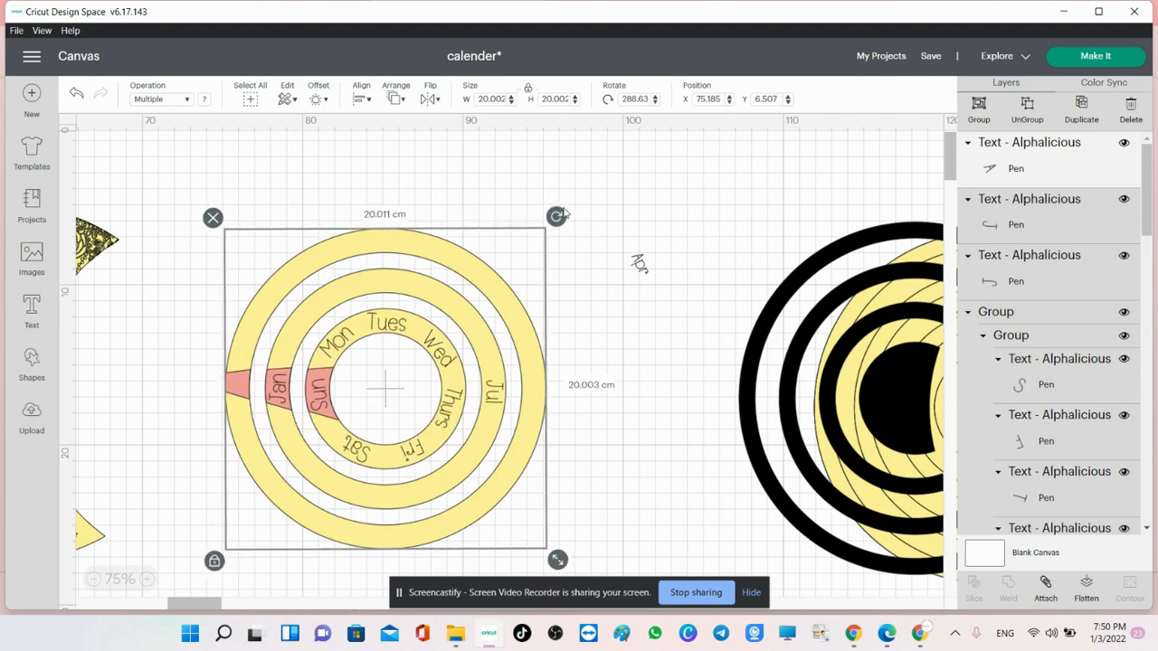
# Step: Place the Apr text at the top of the middle ring, rotated to about 358.81 degrees, at about X 84.34, Y 9.26
pyautogui.click(645, 280)
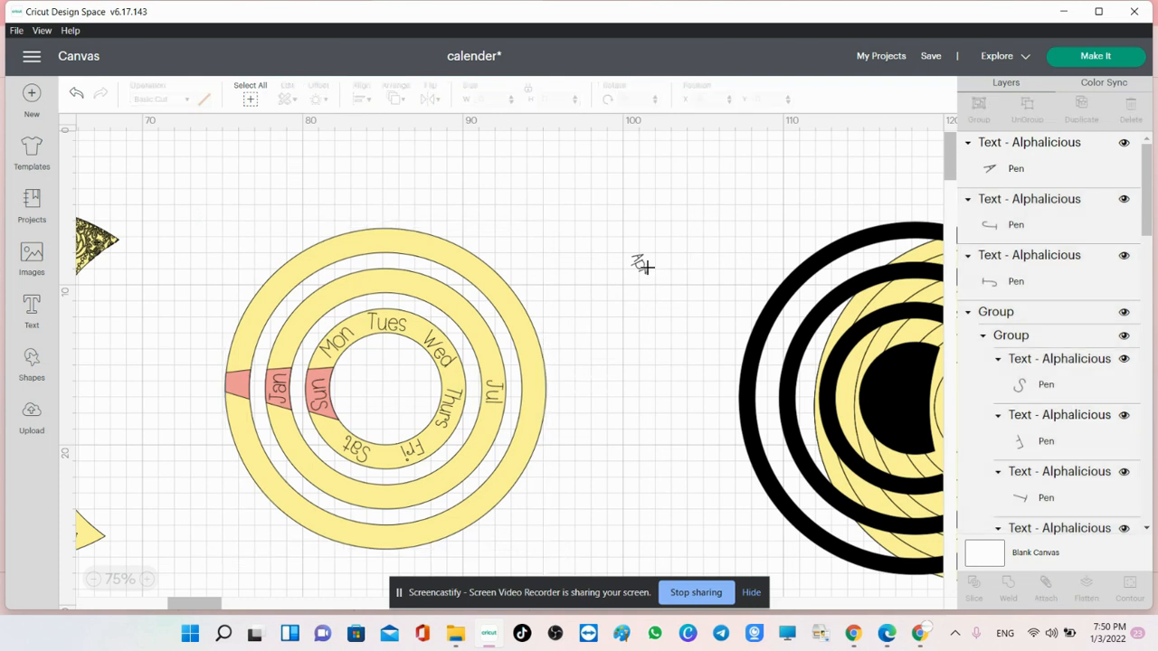
pyautogui.click(642, 265)
pyautogui.moveTo(642, 265); pyautogui.dragTo(445, 256)
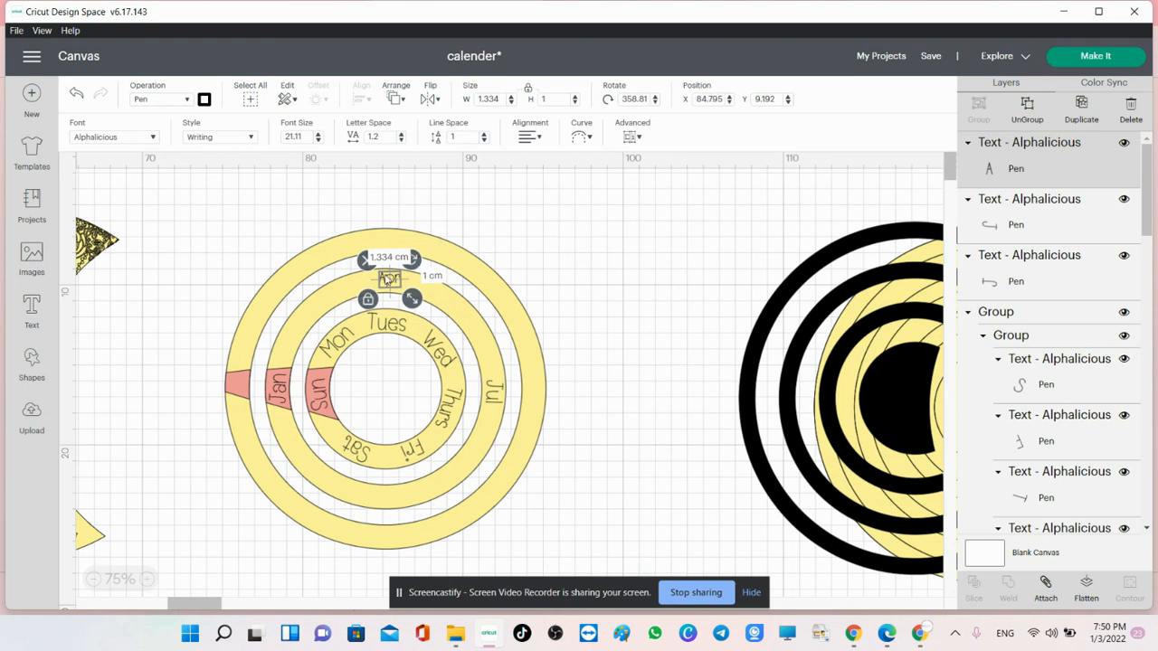
pyautogui.moveTo(387, 278); pyautogui.dragTo(382, 280)
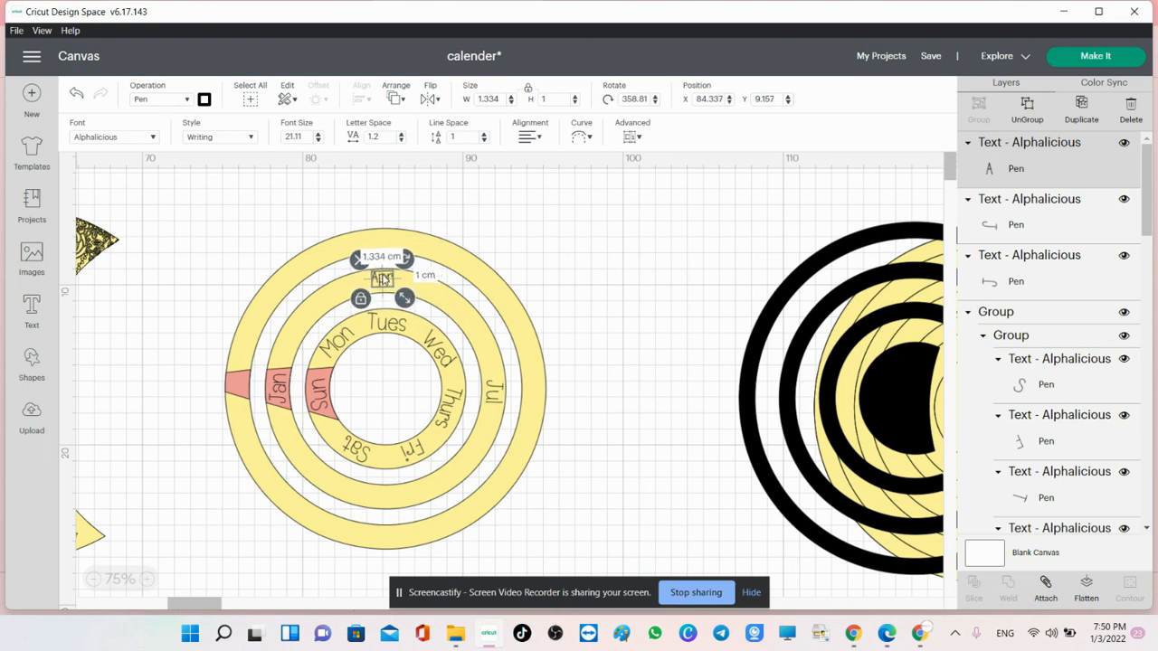
pyautogui.click(543, 224)
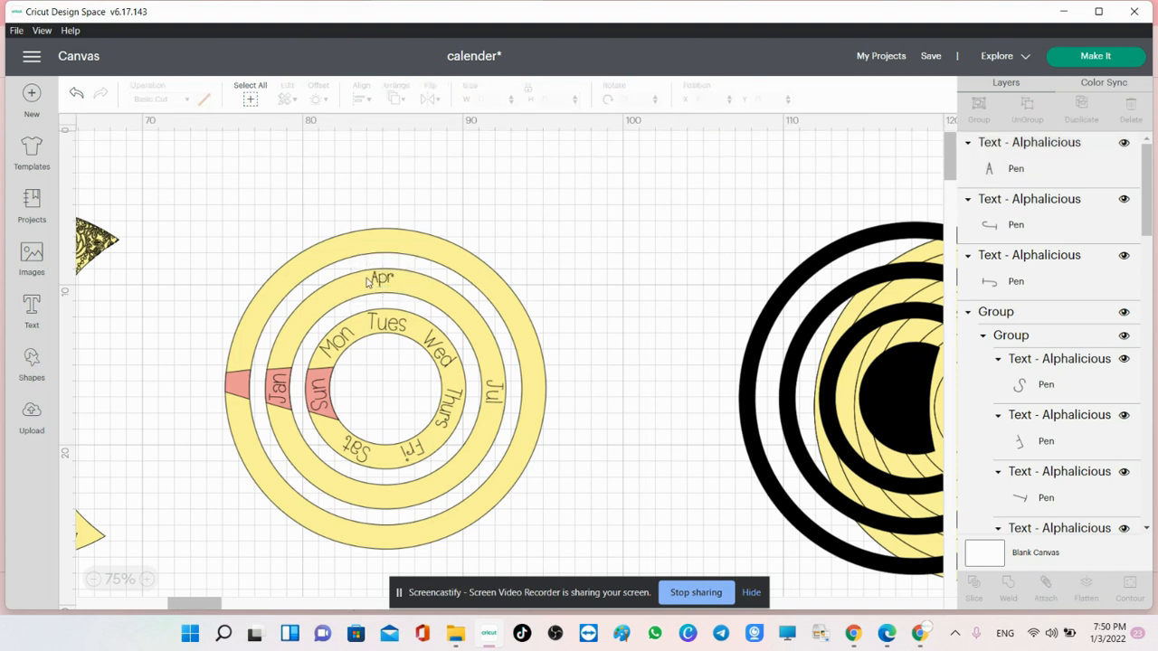
pyautogui.moveTo(381, 281); pyautogui.dragTo(381, 282)
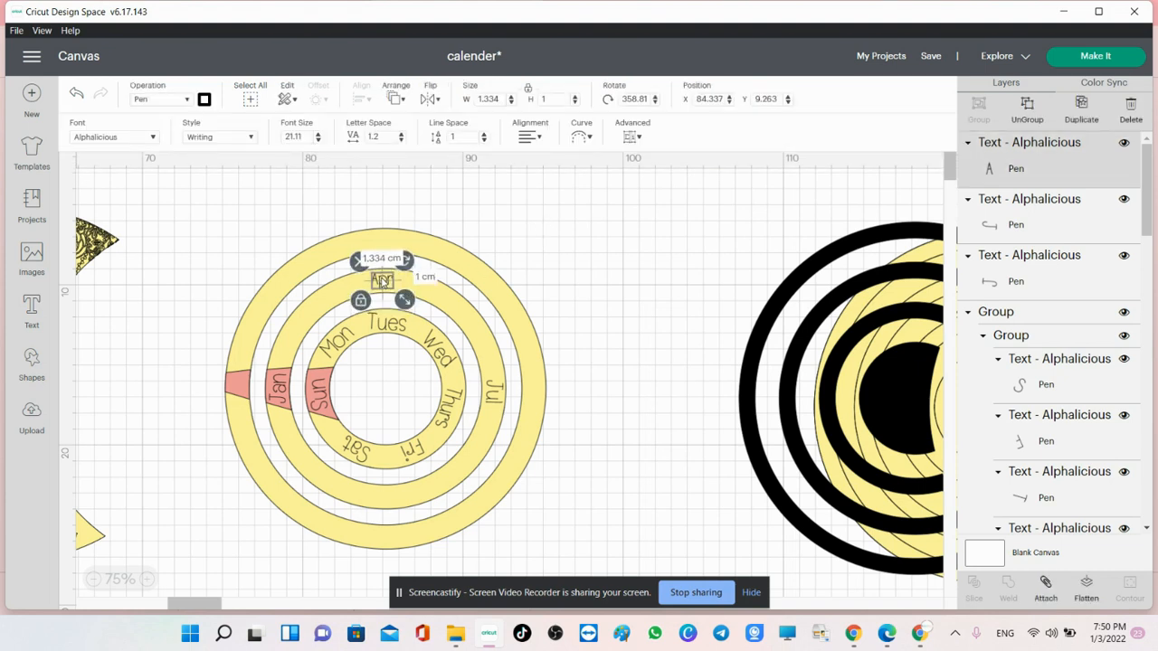
# Step: Rotate the ring group to about 317.52 degrees and add a 1 cm high Feb text on the middle ring's red piece, rotated to about 301.5 degrees
pyautogui.click(240, 384)
pyautogui.moveTo(277, 174); pyautogui.dragTo(394, 216)
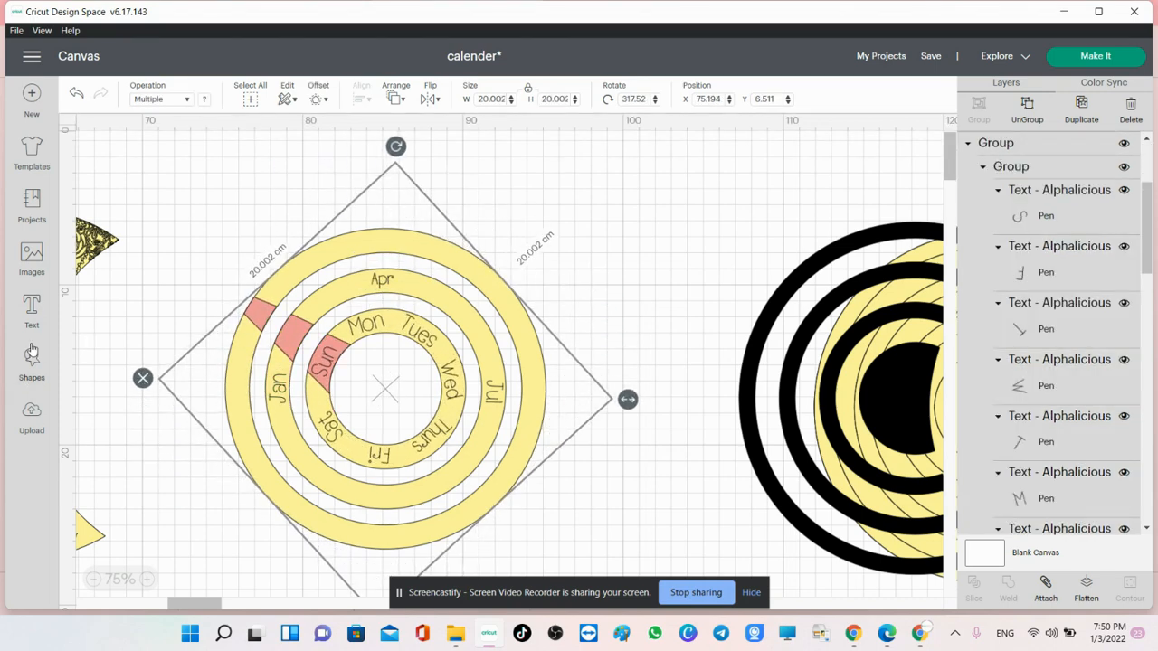
pyautogui.click(31, 311)
pyautogui.write('Feb')
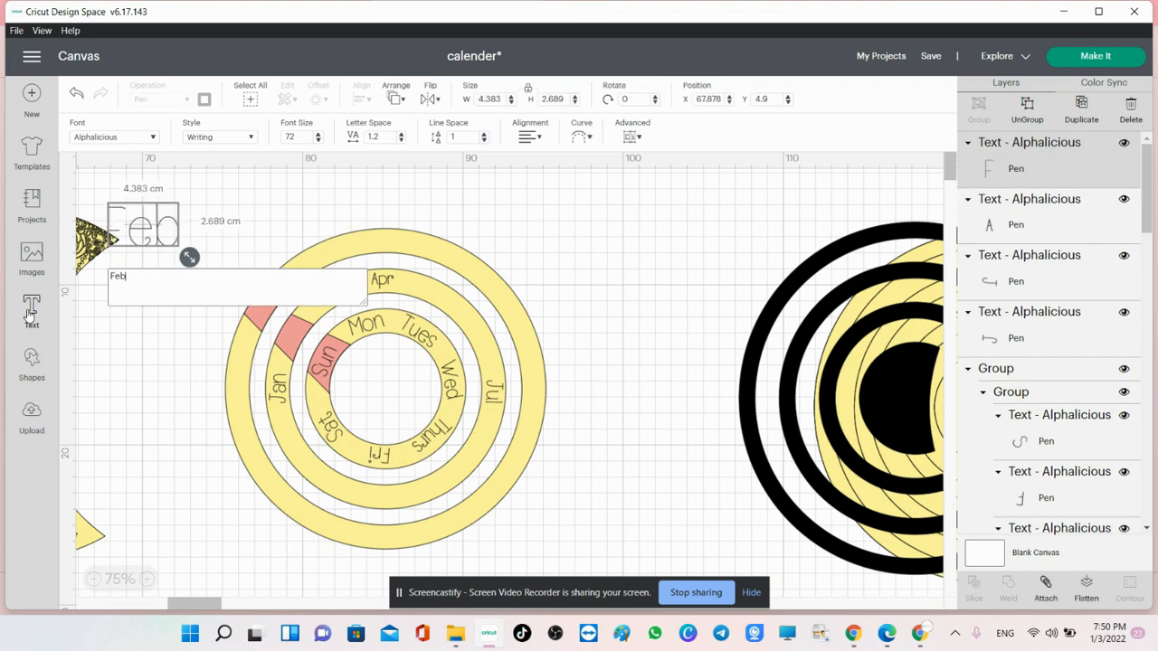
pyautogui.click(560, 99)
pyautogui.write('1')
pyautogui.press('Return')
pyautogui.click(176, 285)
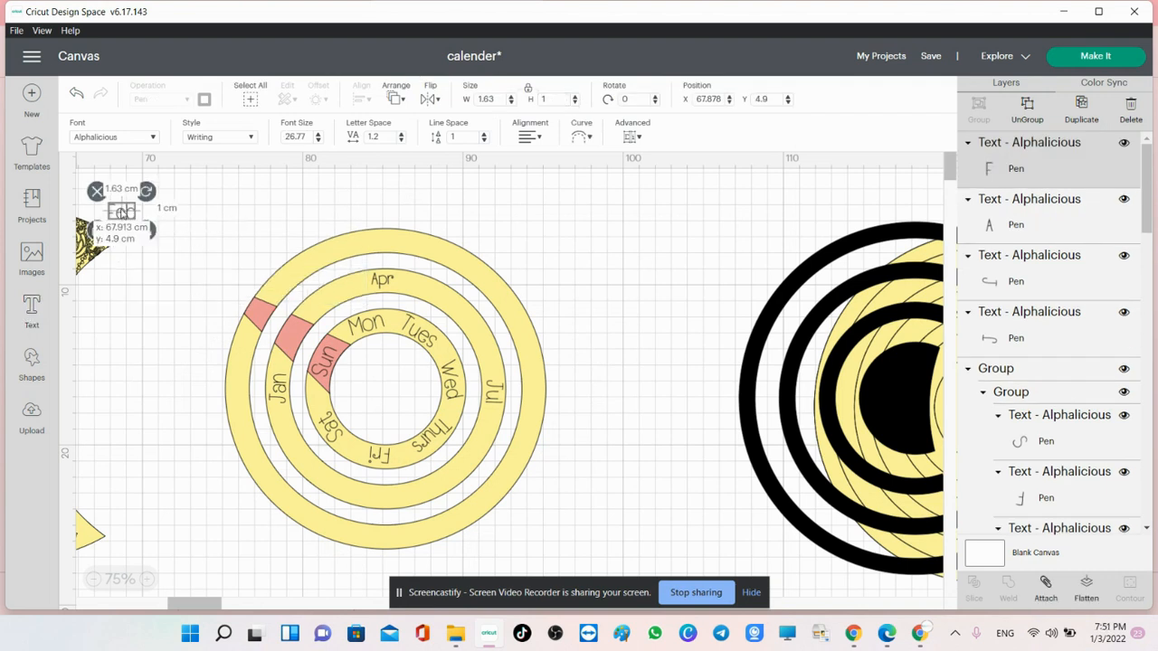
pyautogui.moveTo(114, 226); pyautogui.dragTo(289, 335)
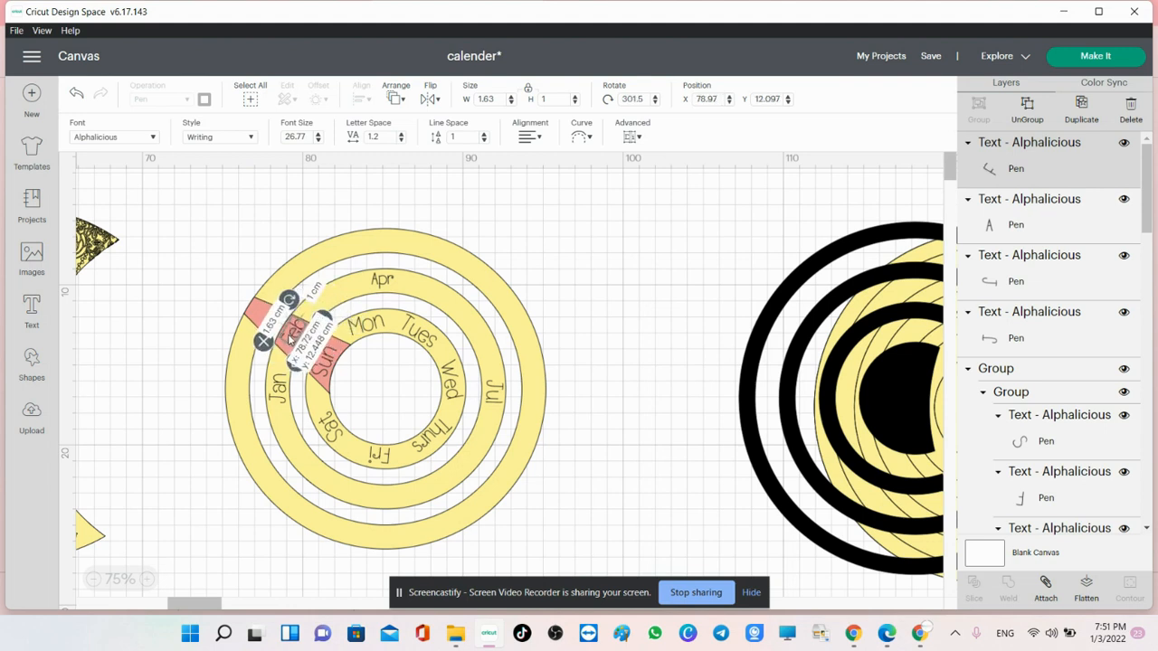
pyautogui.click(283, 223)
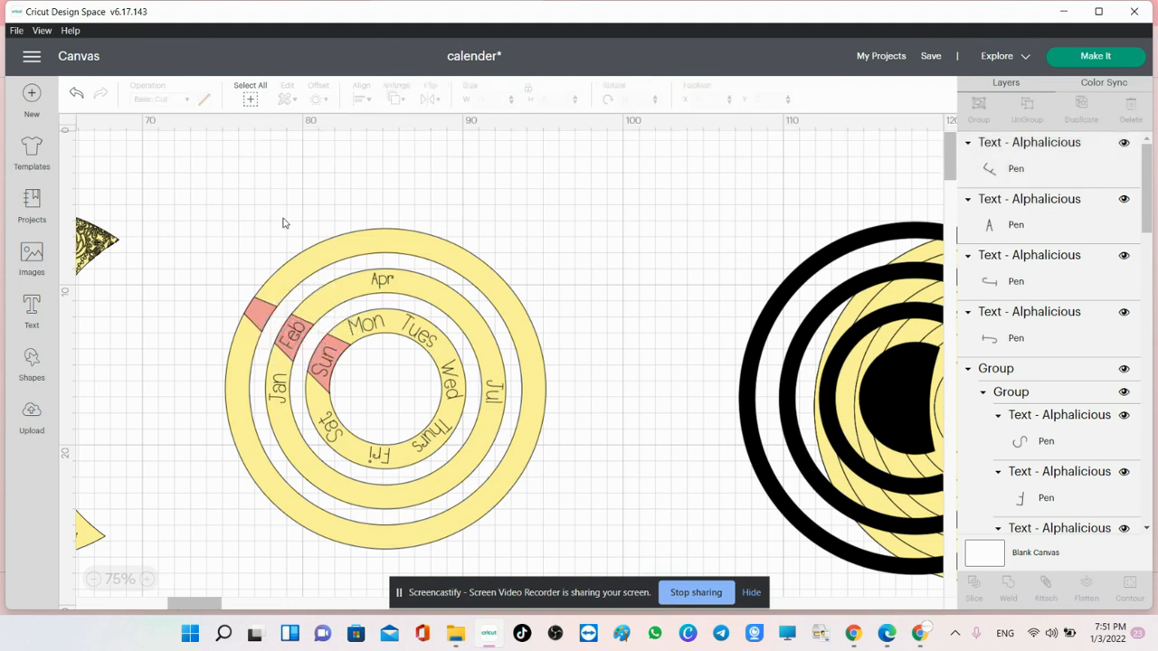
# Step: Rotate the ring group to about 347.45 degrees and add a 1 cm high Mar text on the middle ring's red piece, rotated to about 329.36 degrees
pyautogui.click(259, 321)
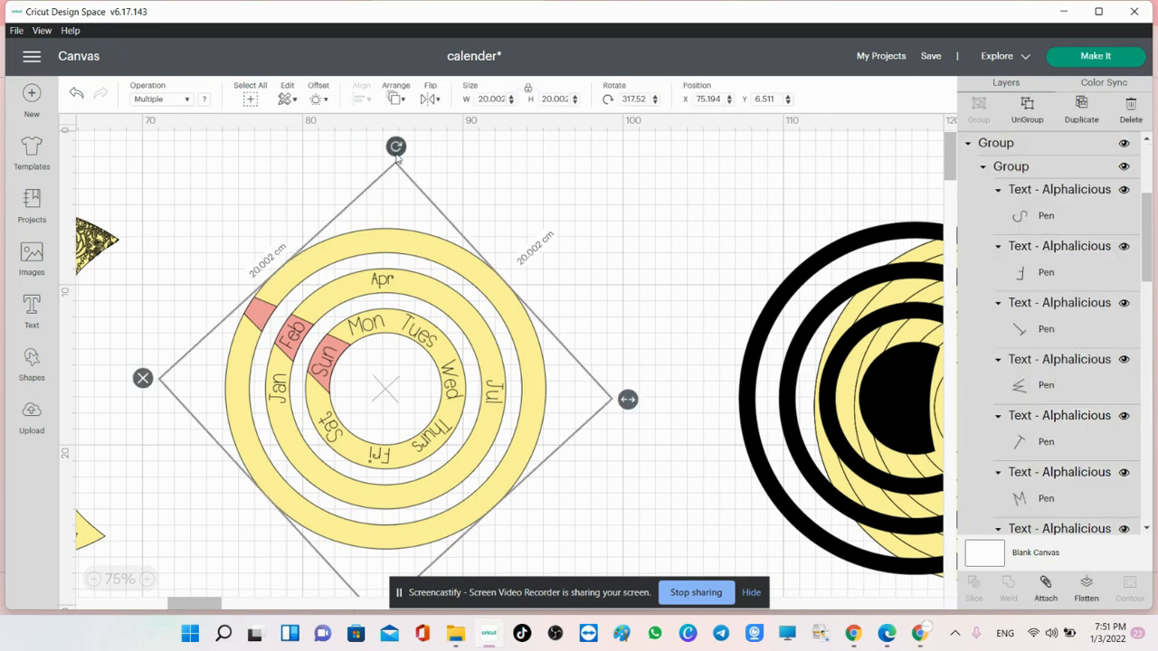
pyautogui.moveTo(396, 152); pyautogui.dragTo(498, 217)
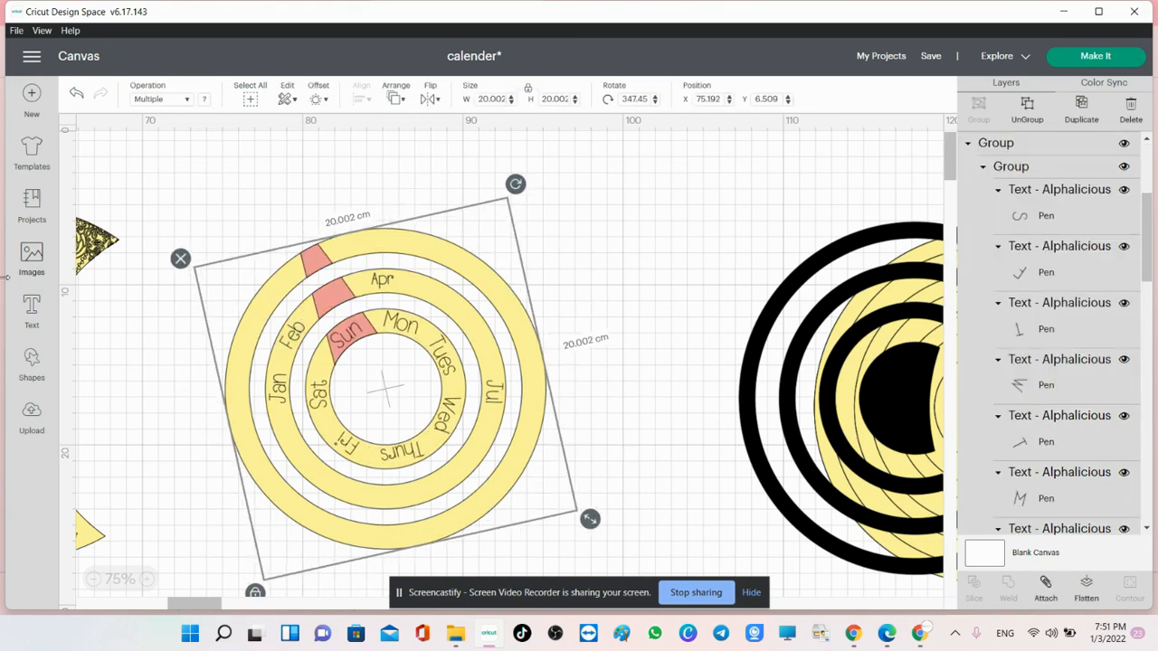
pyautogui.click(30, 312)
pyautogui.write('MA')
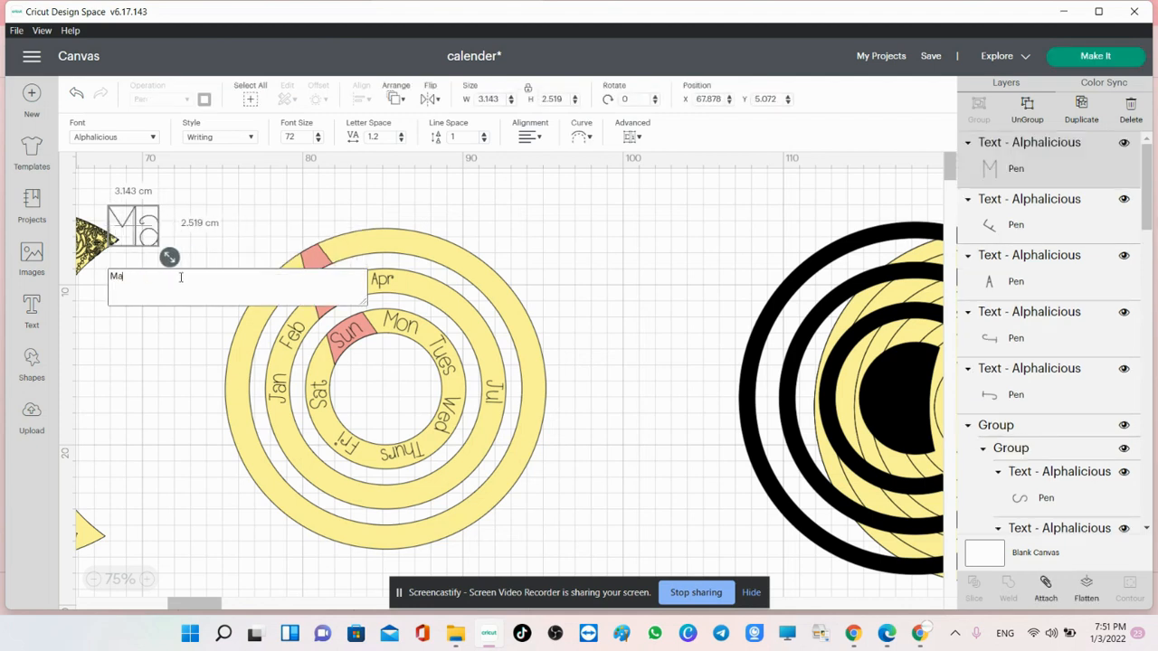
pyautogui.click(550, 98)
pyautogui.write('1')
pyautogui.press('Return')
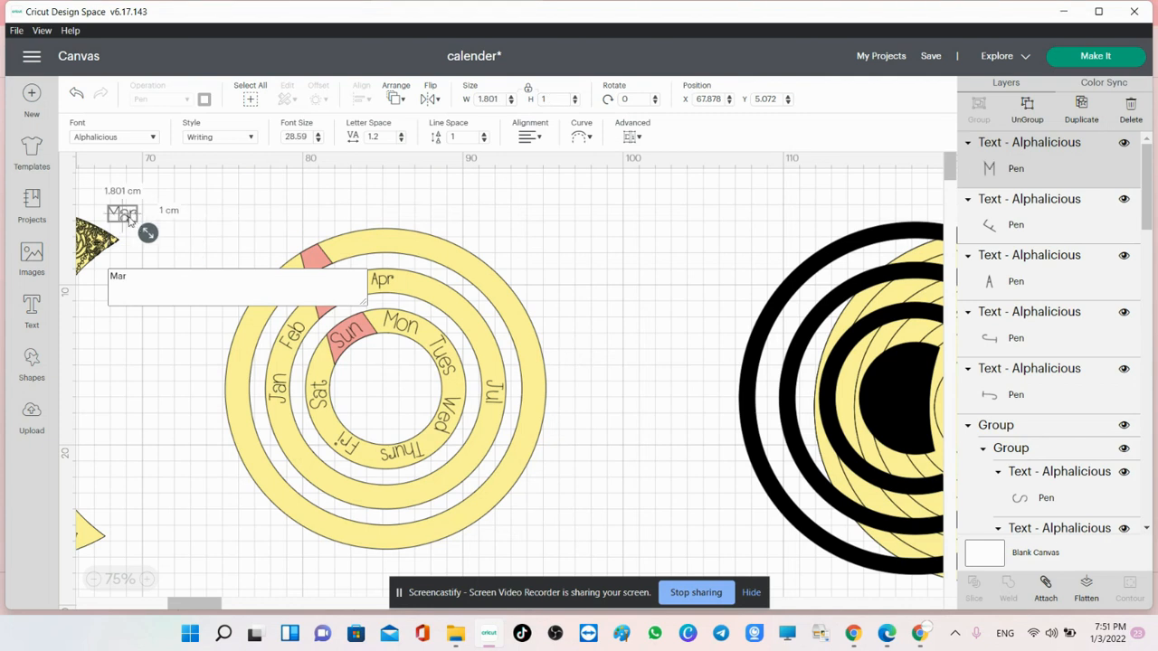
pyautogui.moveTo(129, 221); pyautogui.dragTo(345, 261)
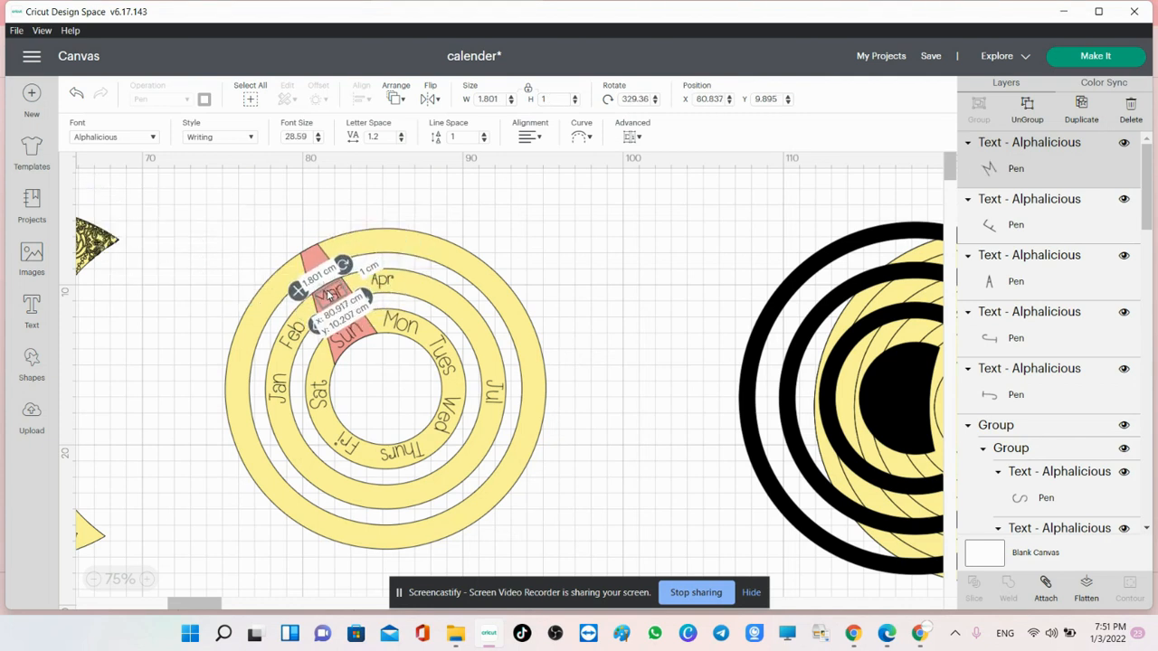
pyautogui.click(435, 213)
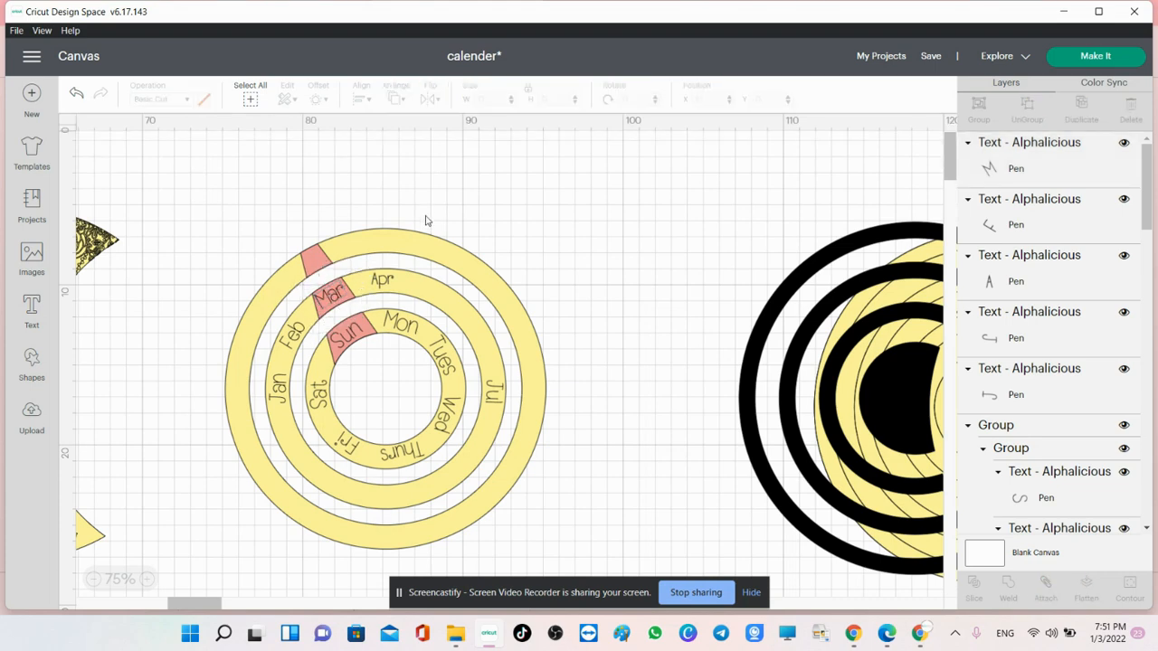
# Step: Rotate the ring group to about 40.88 degrees and add a 1 cm high May text, angled to follow the middle ring's red piece
pyautogui.click(332, 297)
pyautogui.click(395, 192)
pyautogui.click(326, 241)
pyautogui.moveTo(515, 185); pyautogui.dragTo(659, 356)
pyautogui.click(31, 307)
pyautogui.write('May')
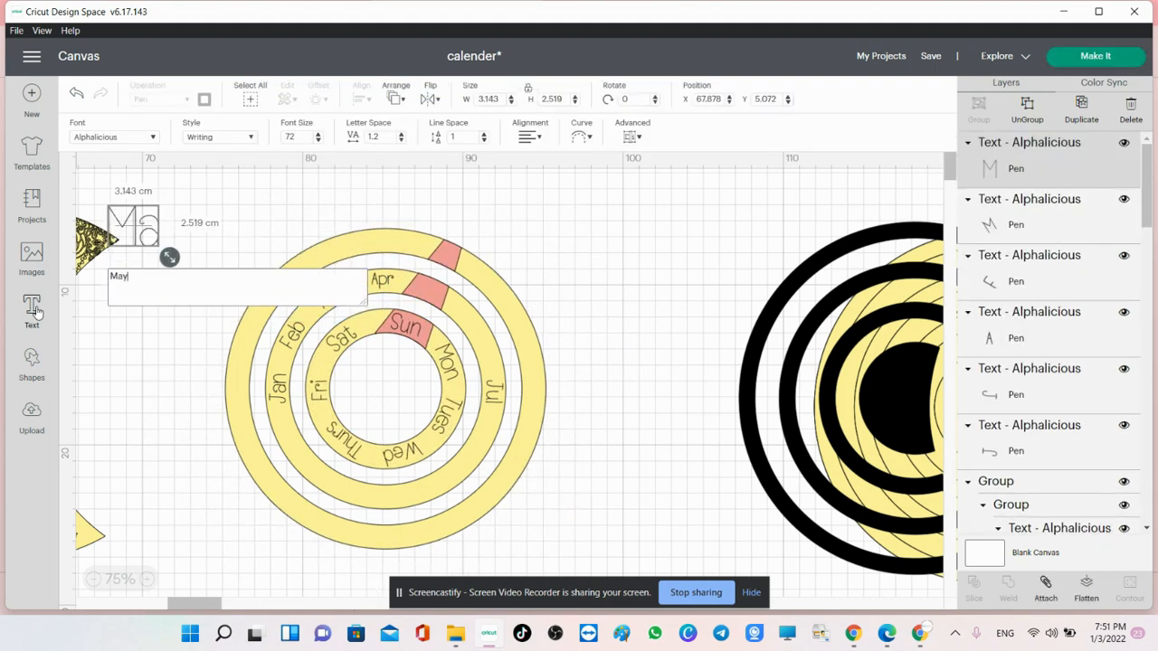
pyautogui.click(551, 99)
pyautogui.write('1')
pyautogui.press('Return')
pyautogui.moveTo(120, 215); pyautogui.dragTo(429, 288)
pyautogui.moveTo(454, 269); pyautogui.dragTo(463, 282)
# Step: Rotate the ring group until its red pieces sit between May and Jul, and nudge the May text slightly clockwise along the middle ring
pyautogui.click(514, 310)
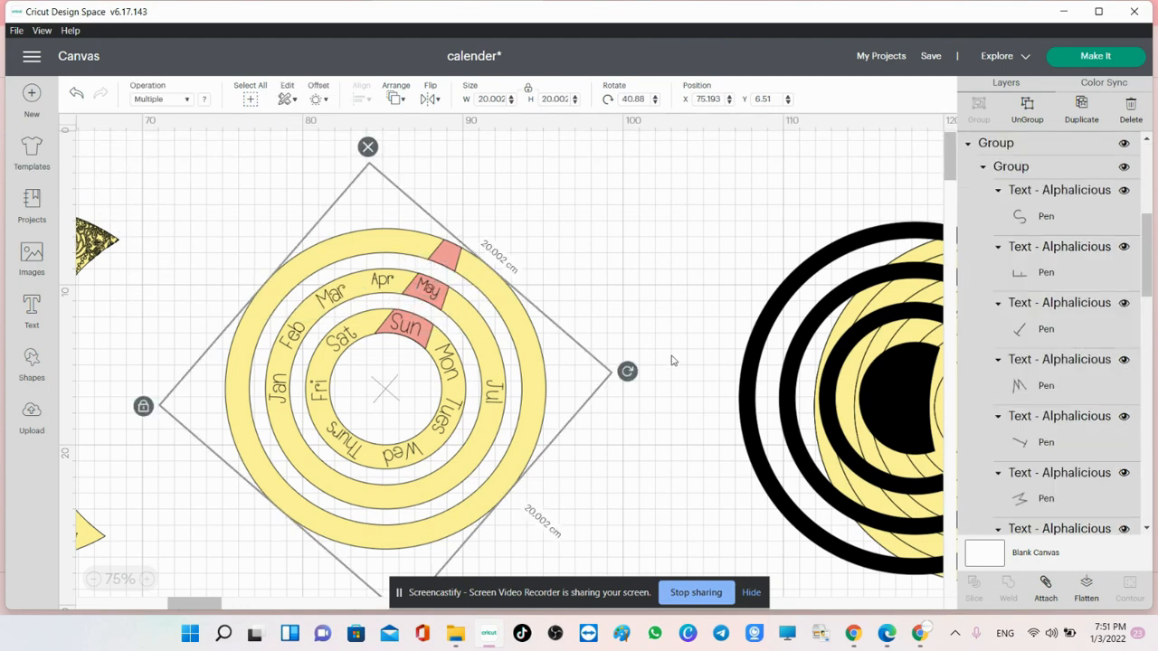
pyautogui.moveTo(624, 371); pyautogui.dragTo(591, 515)
pyautogui.moveTo(422, 293); pyautogui.dragTo(427, 295)
# Step: Add the text Jun at 1 cm high and place it on the middle ring's red piece, tilted to follow the ring
pyautogui.click(29, 315)
pyautogui.write('Jun')
pyautogui.click(553, 99)
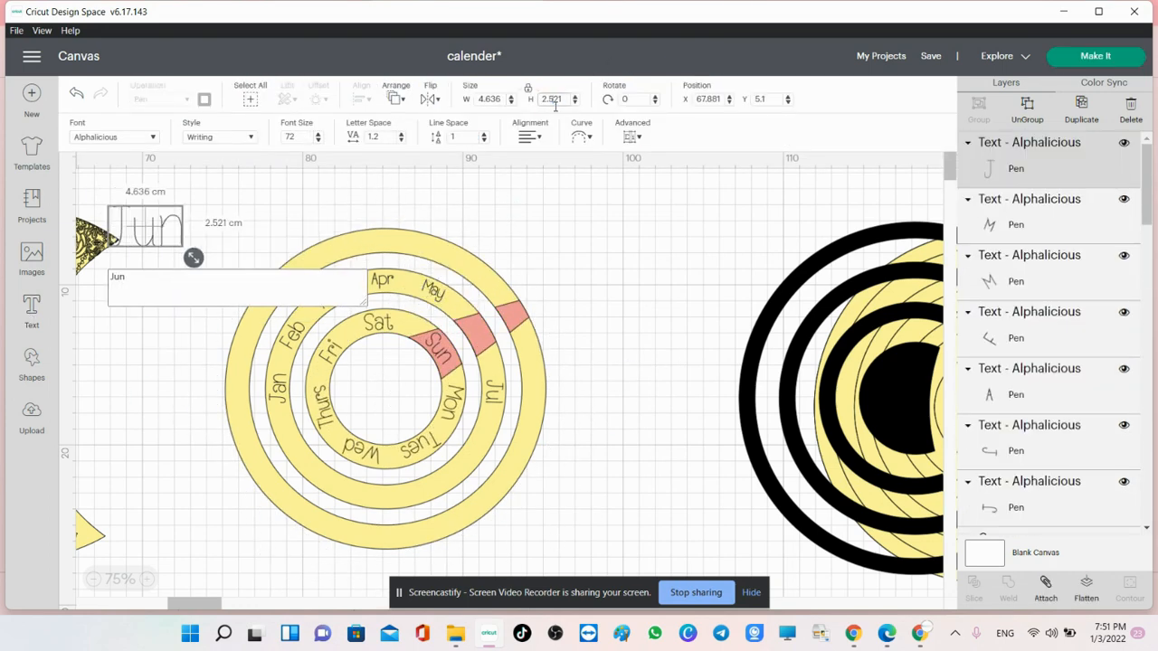
pyautogui.write('1')
pyautogui.press('Return')
pyautogui.moveTo(122, 214); pyautogui.dragTo(469, 322)
pyautogui.moveTo(495, 302); pyautogui.dragTo(501, 333)
pyautogui.moveTo(474, 325); pyautogui.dragTo(480, 335)
pyautogui.click(636, 311)
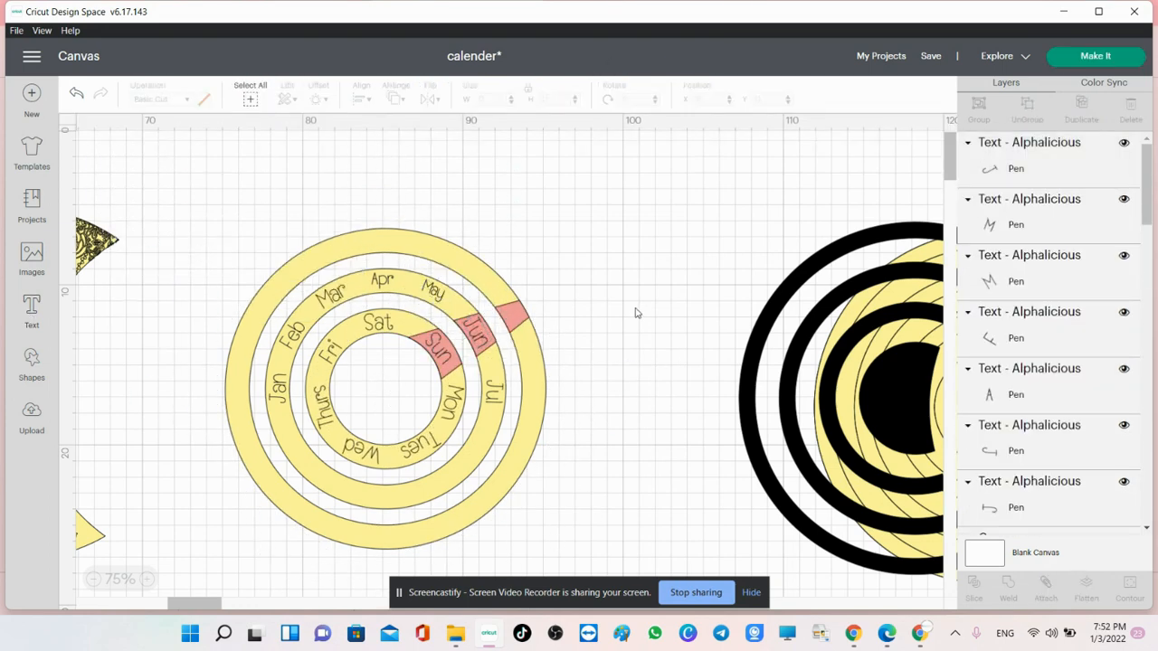
# Step: Rotate the ring group until the red piece lies under Jul, and rotate the rings with all month texts together to about 177.98 degrees
pyautogui.click(496, 240)
pyautogui.moveTo(594, 516); pyautogui.dragTo(489, 606)
pyautogui.moveTo(192, 566); pyautogui.dragTo(620, 157)
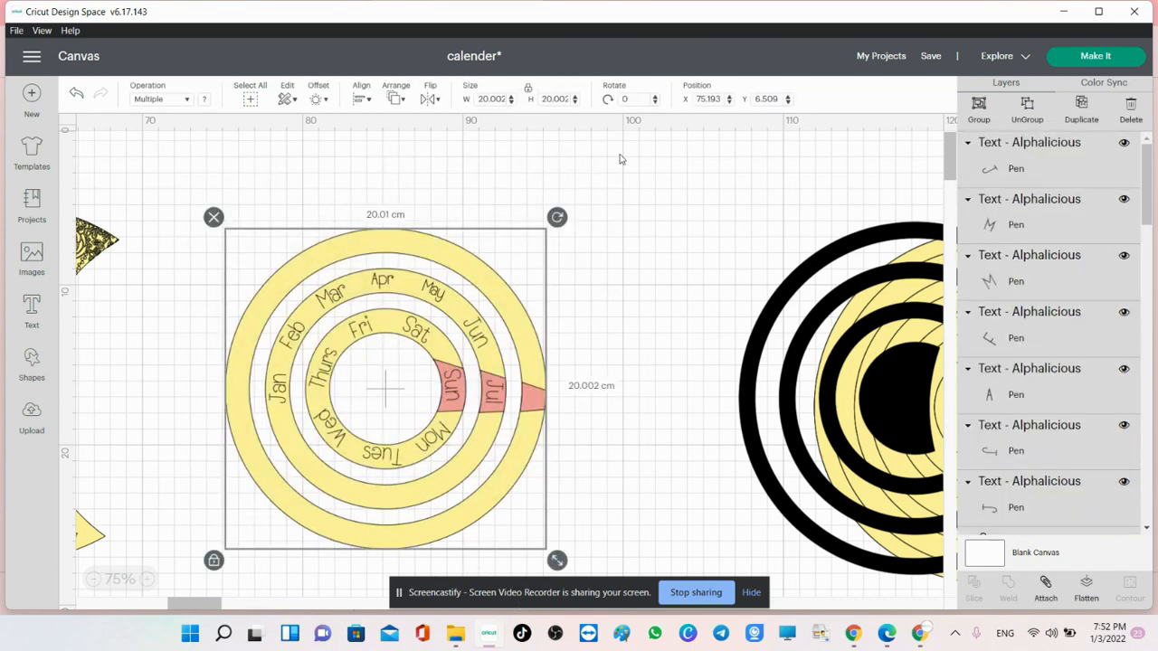
pyautogui.moveTo(557, 216); pyautogui.dragTo(317, 467)
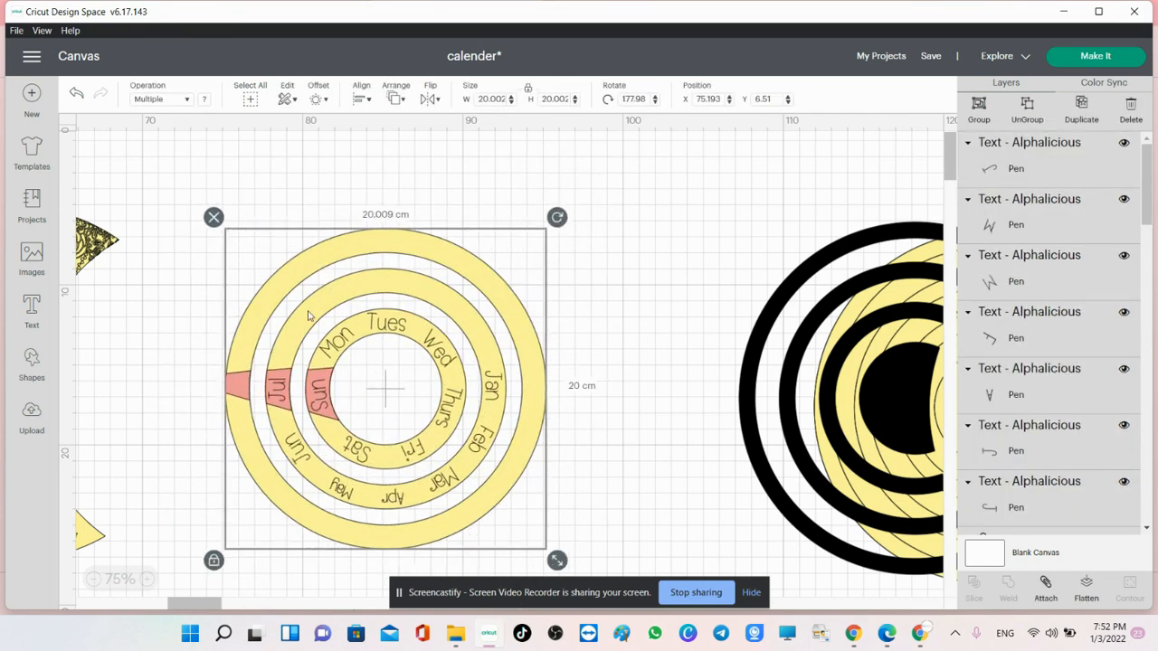
# Step: Add the text Oct at 1 cm high and place it at the top of the middle ring, at about X 84.00, Y 9.20
pyautogui.click(32, 312)
pyautogui.click(117, 230)
pyautogui.write('Oct')
pyautogui.doubleClick(552, 99)
pyautogui.moveTo(129, 244); pyautogui.dragTo(384, 283)
pyautogui.write('1')
pyautogui.press('Return')
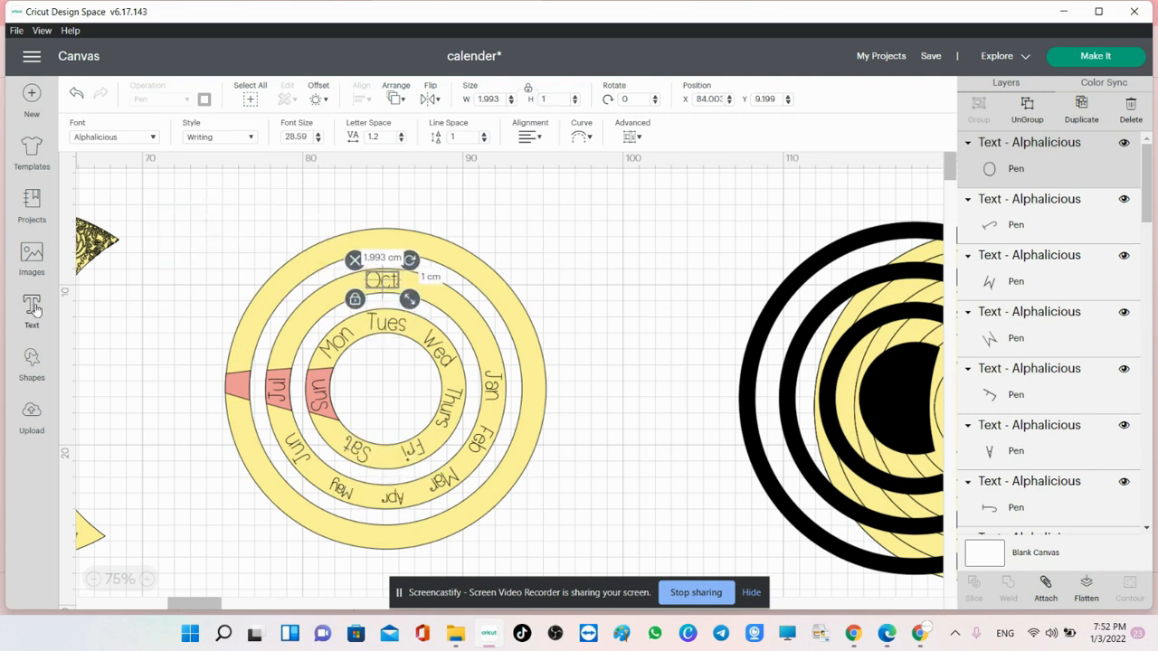
# Step: Add the text Aug at 1 cm high and place it on the middle ring just clockwise of Jul, tilted to follow the ring
pyautogui.click(34, 310)
pyautogui.write('Aug')
pyautogui.doubleClick(553, 100)
pyautogui.write('1')
pyautogui.press('Return')
pyautogui.moveTo(119, 218); pyautogui.dragTo(297, 327)
# Step: Rotate the ring group to about 347.8 degrees and add a 1 cm high Sep text, tilted to follow the middle ring's red piece
pyautogui.click(289, 275)
pyautogui.moveTo(275, 173); pyautogui.dragTo(490, 239)
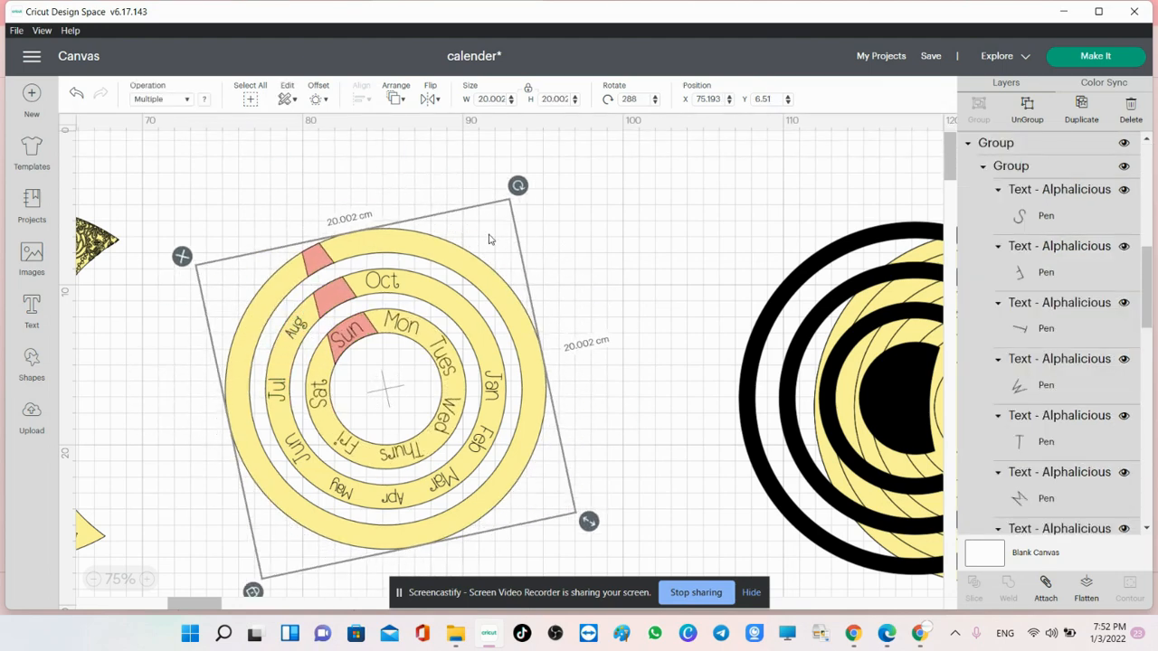
pyautogui.click(32, 307)
pyautogui.write('Sep')
pyautogui.doubleClick(554, 99)
pyautogui.write('1')
pyautogui.press('Return')
pyautogui.moveTo(126, 213); pyautogui.dragTo(349, 264)
pyautogui.moveTo(335, 294); pyautogui.dragTo(330, 299)
pyautogui.click(447, 212)
pyautogui.click(338, 299)
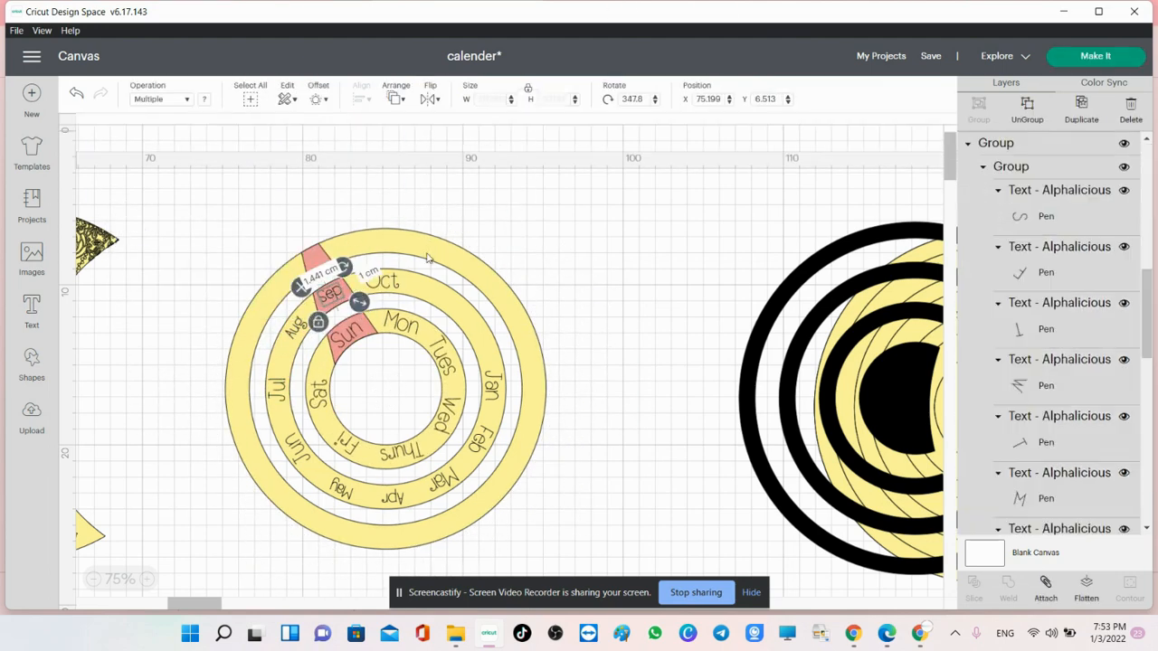
# Step: Rotate the ring group one window past Oct and add a 1 cm high Nov text, tilted about 30.72 degrees over the middle red piece
pyautogui.moveTo(522, 192); pyautogui.dragTo(626, 375)
pyautogui.click(40, 316)
pyautogui.write('Nov')
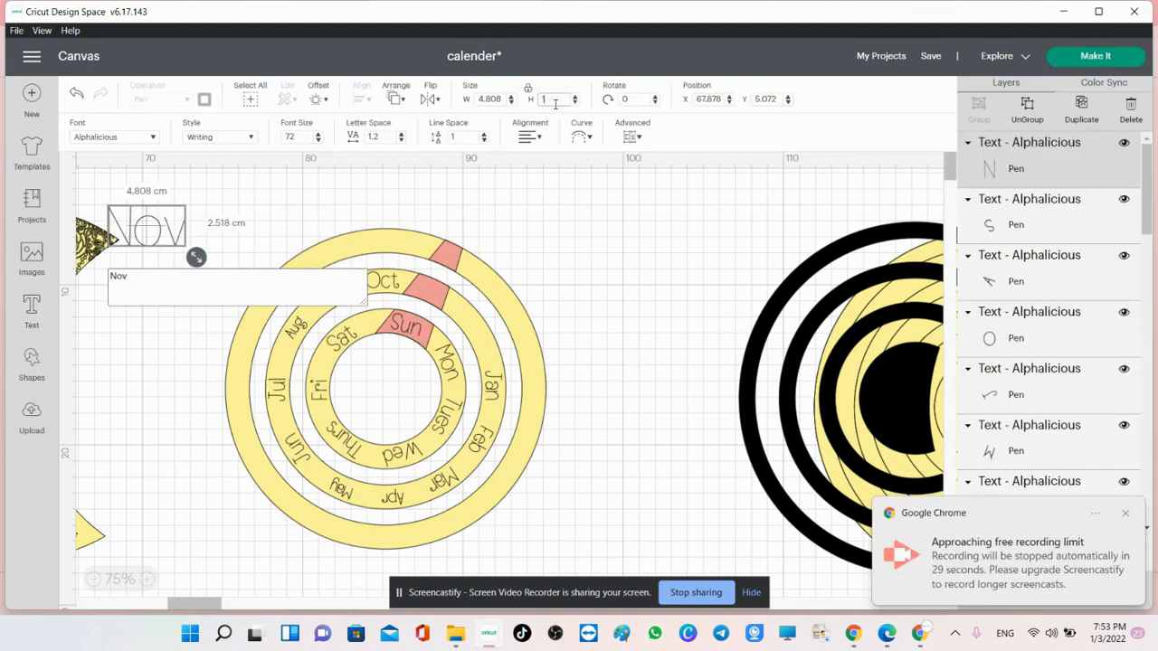
pyautogui.press('Return')
pyautogui.press('Return')
pyautogui.moveTo(268, 215); pyautogui.dragTo(467, 282)
pyautogui.moveTo(428, 286); pyautogui.dragTo(426, 289)
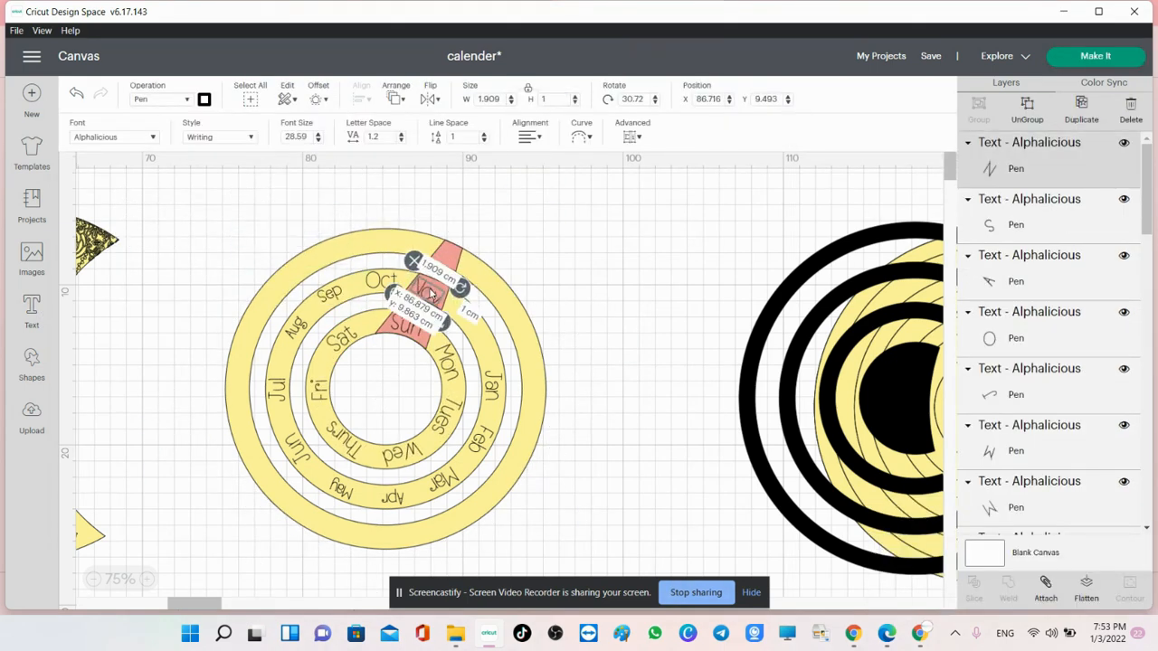
# Step: Rotate the ring group to the gap between Nov and Jan and add a 1 cm high Dec text, tilted over the middle ring's red piece
pyautogui.click(405, 242)
pyautogui.moveTo(625, 374); pyautogui.dragTo(585, 494)
pyautogui.click(438, 299)
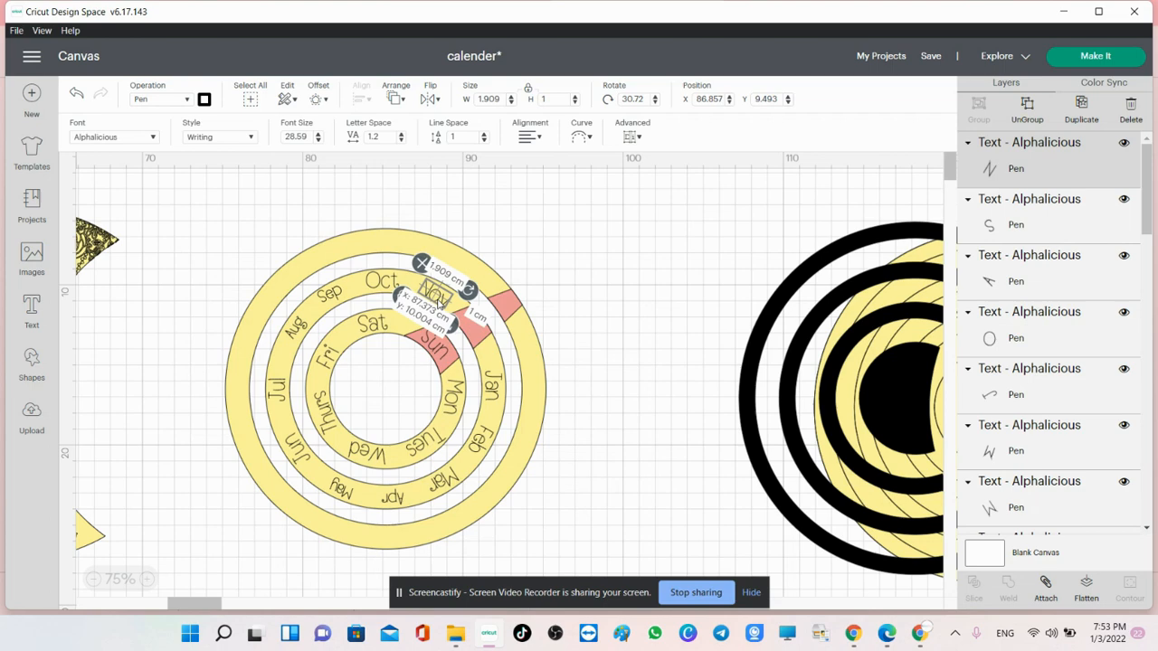
pyautogui.click(33, 323)
pyautogui.write('Dec')
pyautogui.click(551, 100)
pyautogui.write('1')
pyautogui.press('Return')
pyautogui.moveTo(123, 217); pyautogui.dragTo(497, 334)
pyautogui.click(535, 297)
pyautogui.click(469, 325)
pyautogui.click(607, 261)
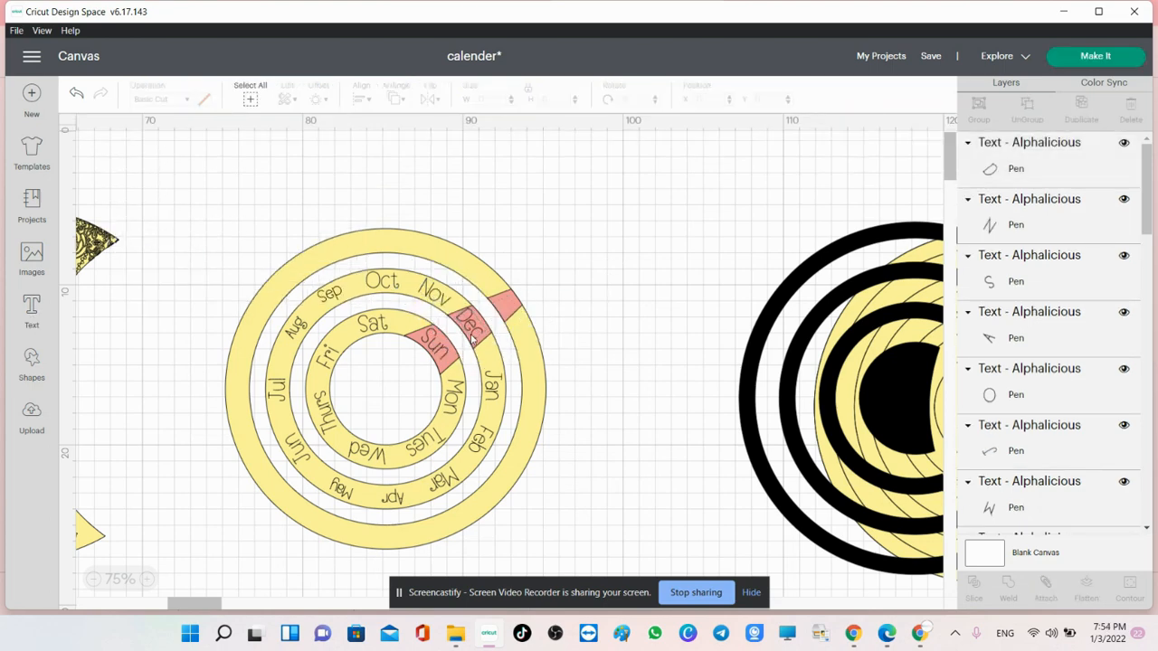
# Step: Nudge individual month texts such as Aug, Sep and Apr so they sit evenly in the middle ring
pyautogui.click(471, 339)
pyautogui.click(512, 288)
pyautogui.click(292, 332)
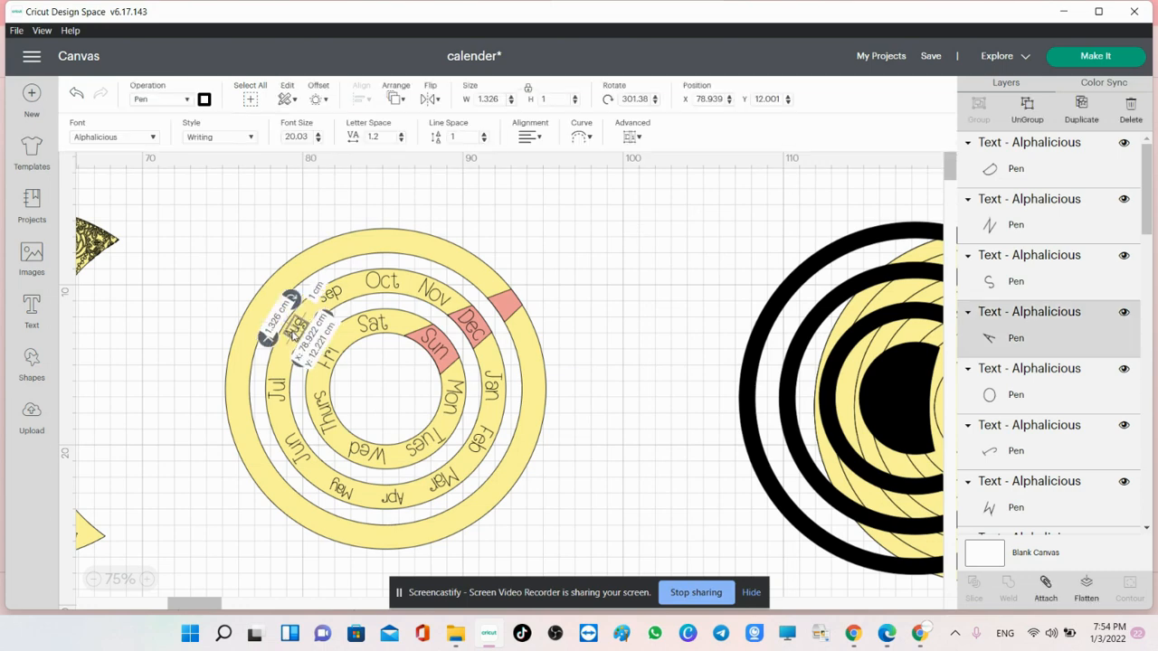
pyautogui.click(331, 292)
pyautogui.click(539, 211)
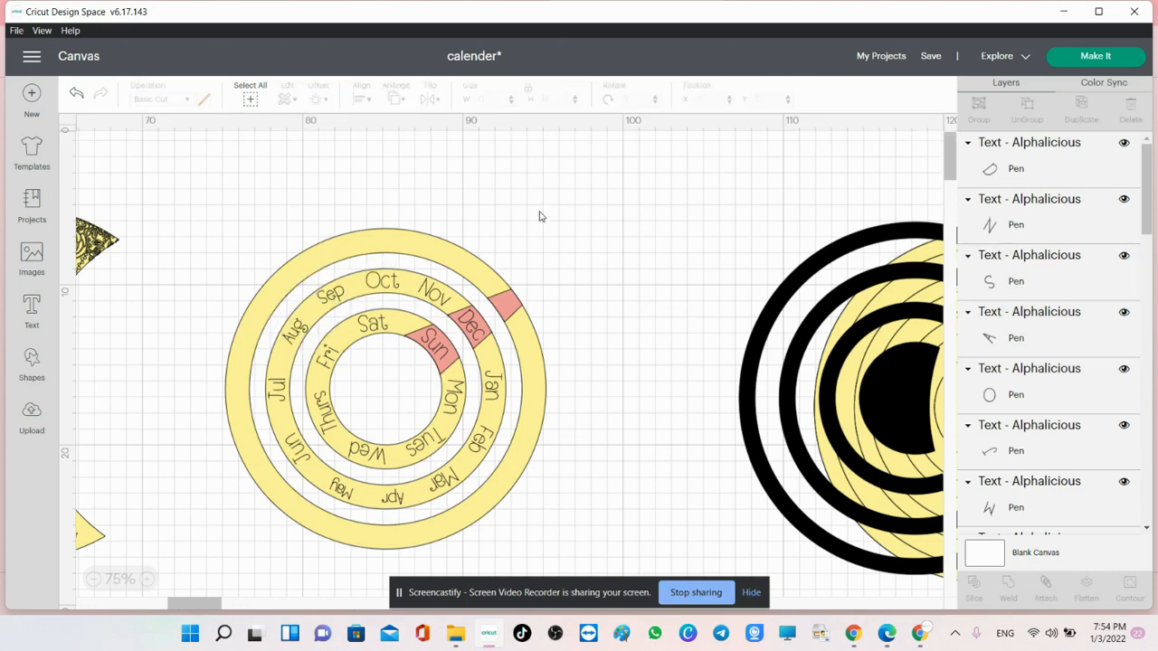
pyautogui.click(294, 331)
pyautogui.click(564, 236)
pyautogui.click(392, 499)
pyautogui.click(639, 351)
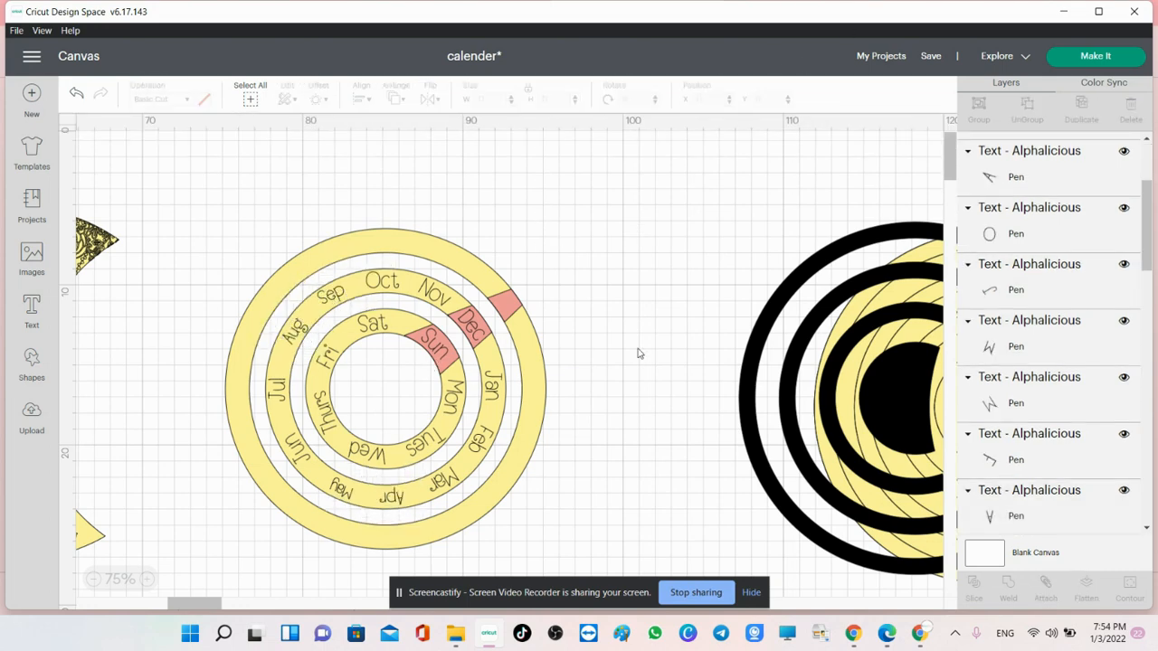
pyautogui.click(392, 498)
pyautogui.click(619, 275)
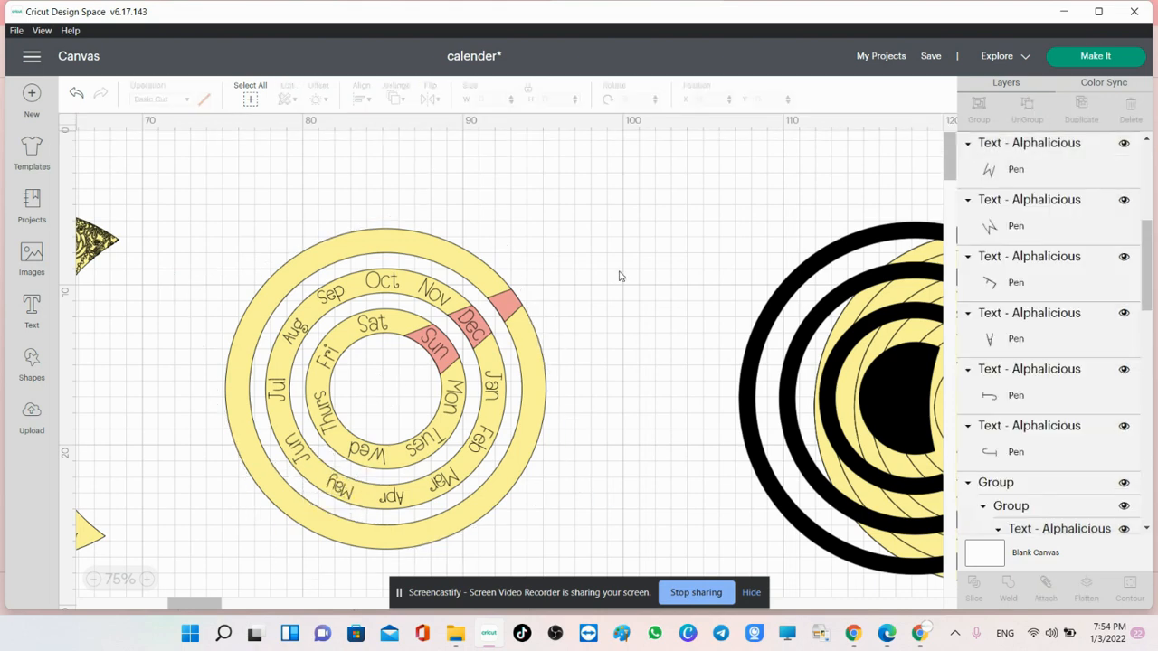
pyautogui.click(508, 303)
pyautogui.click(570, 310)
# Step: Select all twelve month texts, Jan to Dec, and group them
pyautogui.scroll(8, 1023, 220)
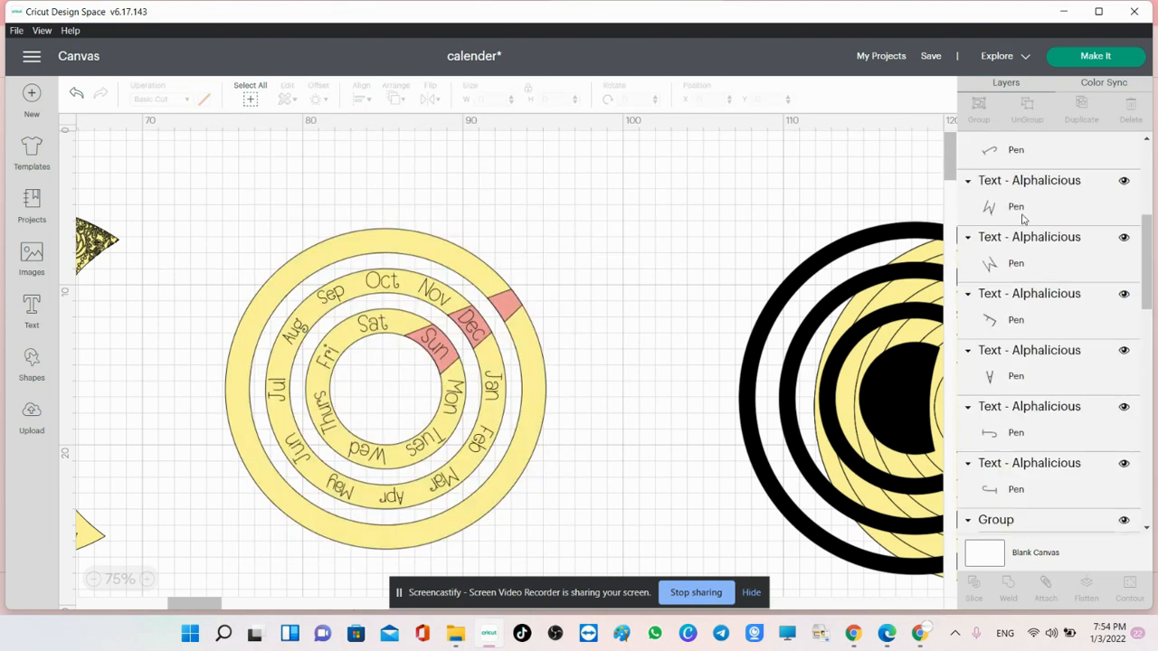
pyautogui.click(1040, 167)
pyautogui.keyDown('ctrl'); pyautogui.click(1044, 223); pyautogui.keyUp('ctrl')
pyautogui.keyDown('ctrl'); pyautogui.click(1044, 278); pyautogui.keyUp('ctrl')
pyautogui.keyDown('ctrl'); pyautogui.click(1048, 334); pyautogui.keyUp('ctrl')
pyautogui.keyDown('ctrl'); pyautogui.click(1049, 392); pyautogui.keyUp('ctrl')
pyautogui.keyDown('ctrl'); pyautogui.click(1052, 445); pyautogui.keyUp('ctrl')
pyautogui.keyDown('ctrl'); pyautogui.click(1056, 488); pyautogui.keyUp('ctrl')
pyautogui.scroll(-5, 1040, 339)
pyautogui.keyDown('ctrl'); pyautogui.click(1028, 194); pyautogui.keyUp('ctrl')
pyautogui.keyDown('ctrl'); pyautogui.click(1028, 248); pyautogui.keyUp('ctrl')
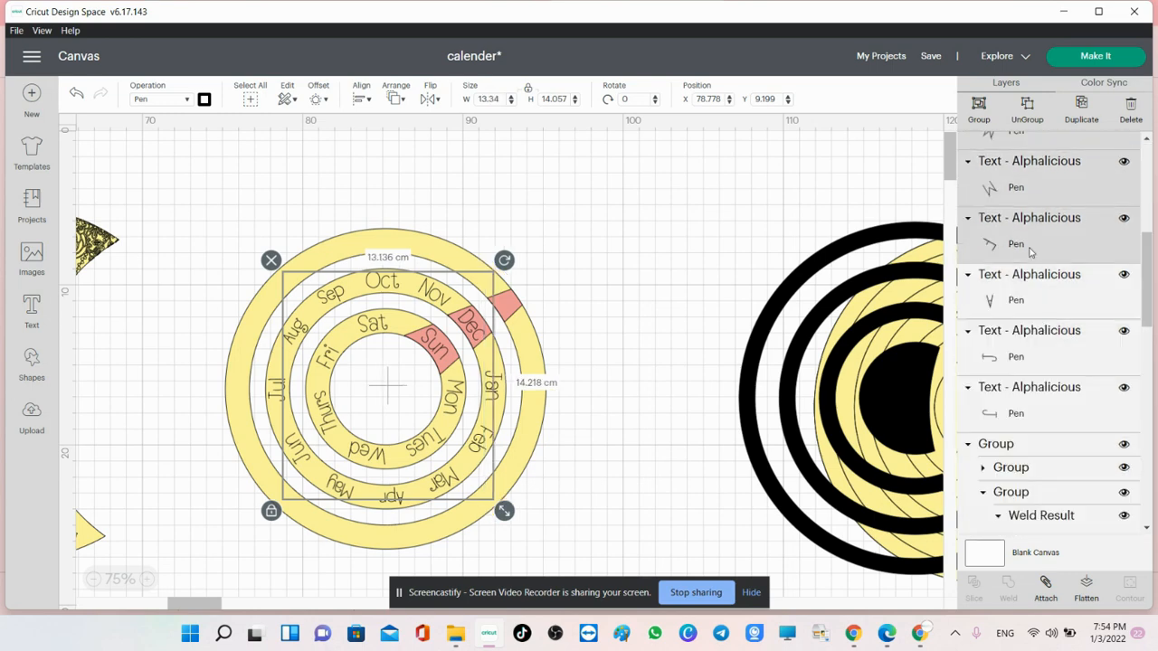
pyautogui.keyDown('ctrl'); pyautogui.click(1034, 297); pyautogui.keyUp('ctrl')
pyautogui.keyDown('ctrl'); pyautogui.click(1045, 344); pyautogui.keyUp('ctrl')
pyautogui.keyDown('ctrl'); pyautogui.click(1047, 398); pyautogui.keyUp('ctrl')
pyautogui.click(979, 110)
# Step: Group the month texts with the ring group and rotate the combined group to about 279.02 degrees
pyautogui.click(610, 199)
pyautogui.moveTo(609, 199); pyautogui.dragTo(389, 398)
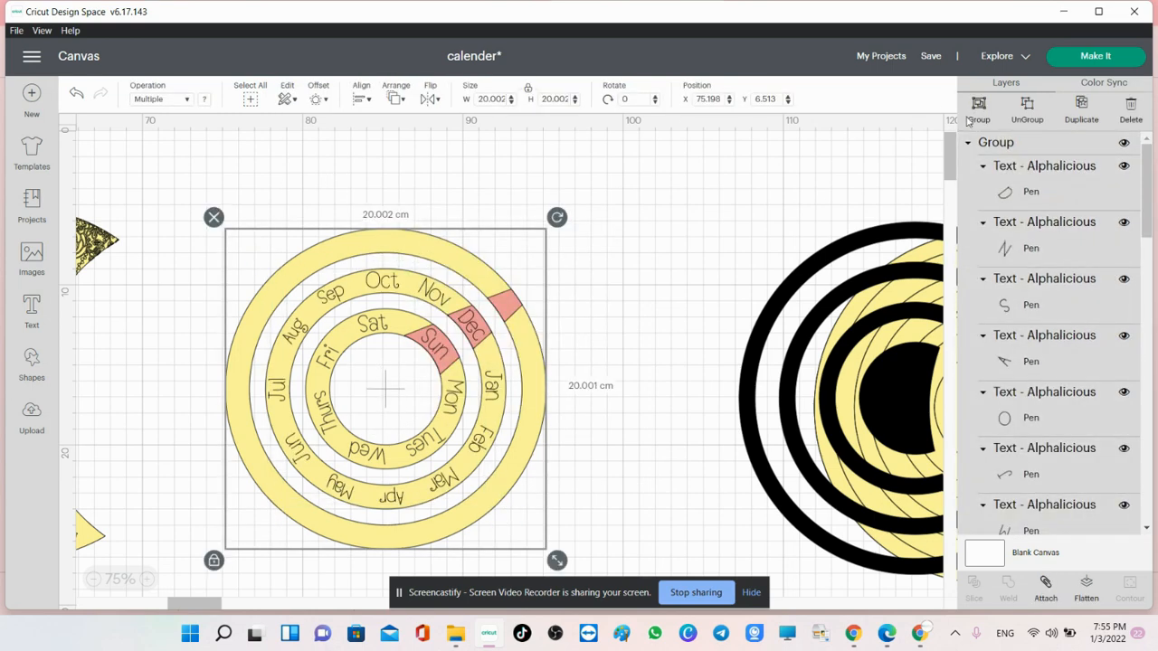
pyautogui.click(973, 113)
pyautogui.click(983, 166)
pyautogui.click(968, 143)
pyautogui.moveTo(556, 217); pyautogui.dragTo(294, 266)
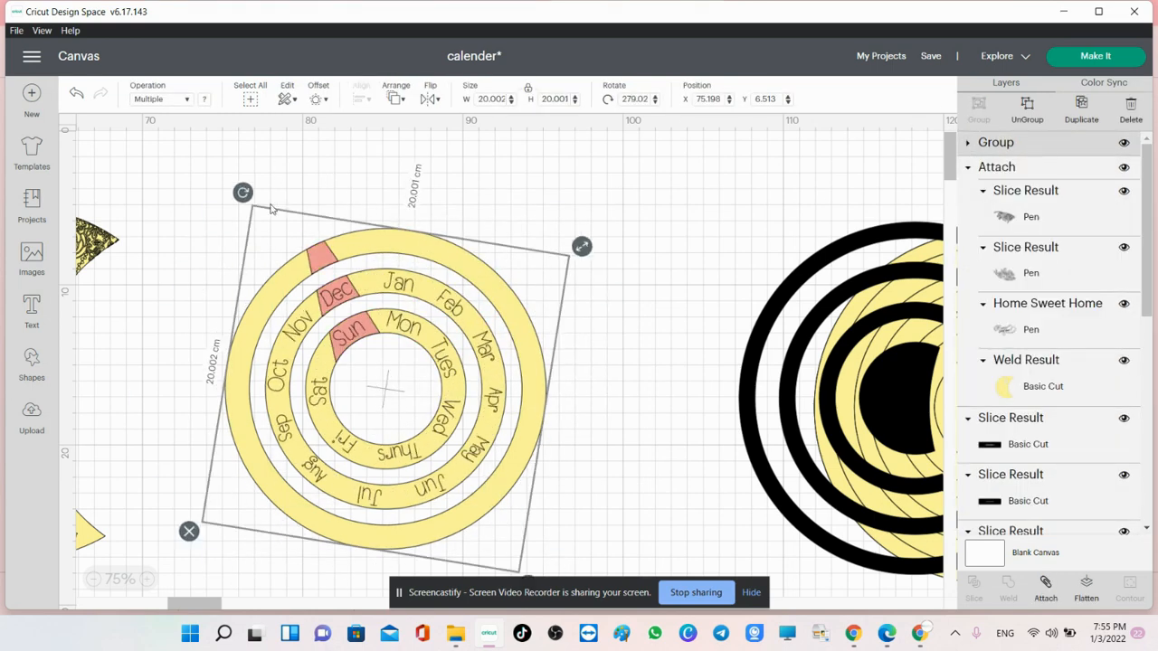
# Step: Add the text 1 and place it tilted on the outer ring's red piece
pyautogui.click(31, 312)
pyautogui.write('1')
pyautogui.click(377, 207)
pyautogui.moveTo(109, 214); pyautogui.dragTo(321, 231)
pyautogui.click(148, 579)
# Step: Rotate the ring group to about 287.04 degrees and add a 1 cm high text 2 on the outer ring's red piece
pyautogui.click(314, 218)
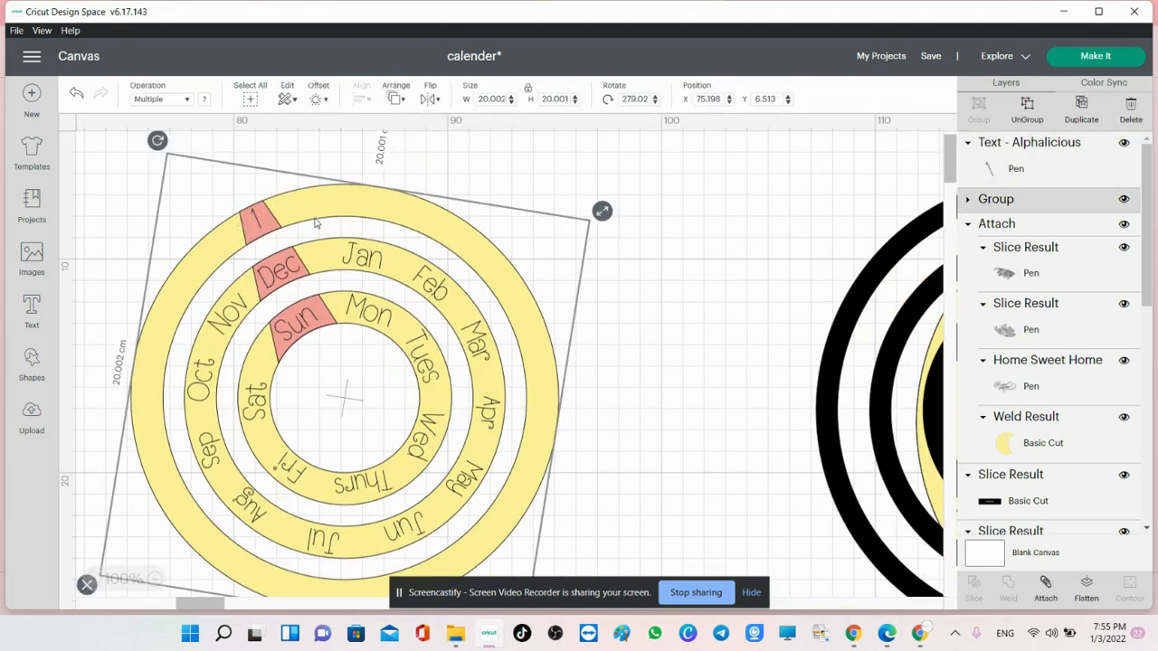
pyautogui.moveTo(603, 212); pyautogui.dragTo(626, 251)
pyautogui.click(31, 314)
pyautogui.write('2')
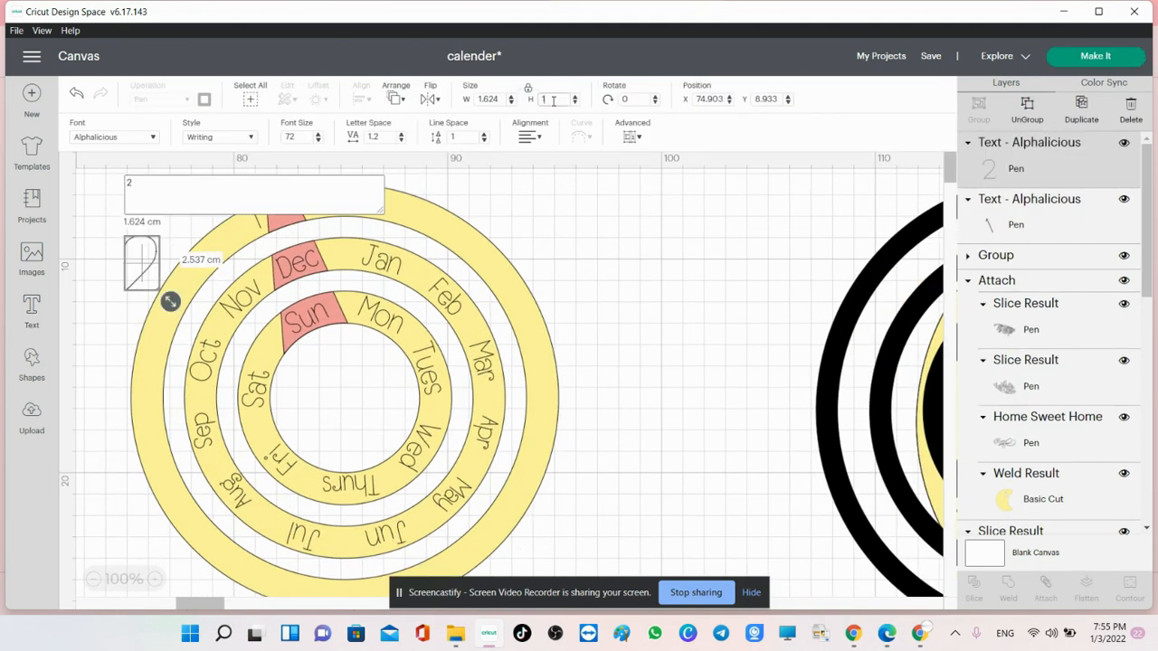
pyautogui.moveTo(171, 302); pyautogui.dragTo(297, 210)
# Step: Set the ring group's rotation to 296 degrees and add a 1 cm high text 3 on the outer ring's red piece
pyautogui.keyDown('shift'); pyautogui.click(280, 208); pyautogui.keyUp('shift')
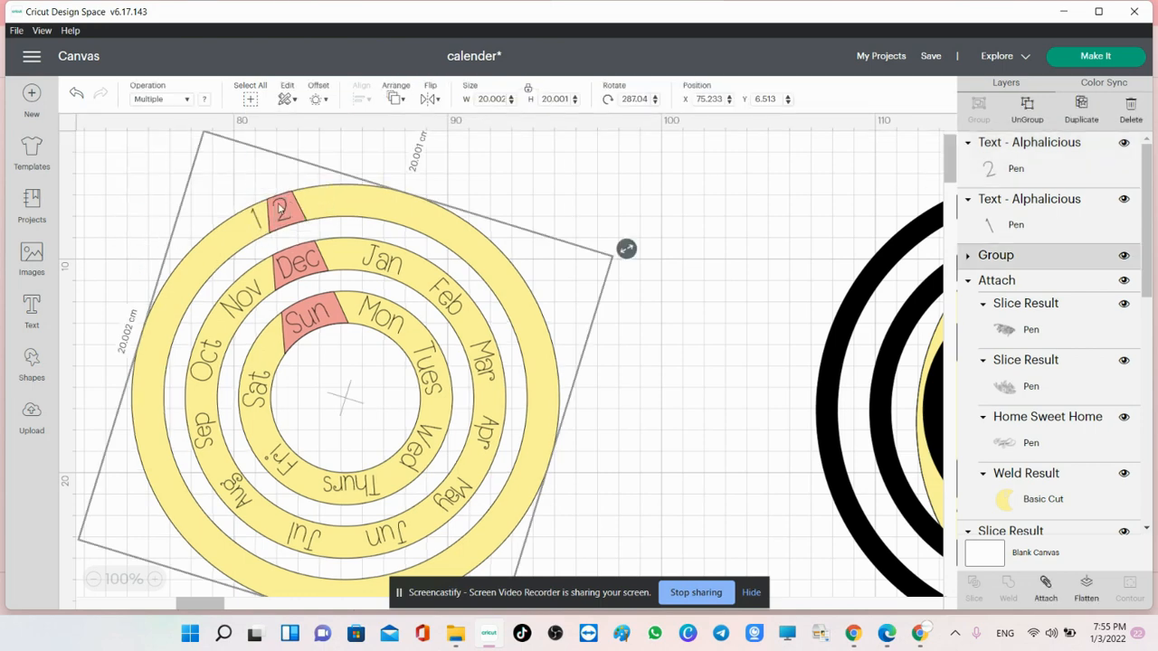
pyautogui.click(656, 97)
pyautogui.click(655, 97)
pyautogui.click(32, 312)
pyautogui.write('3')
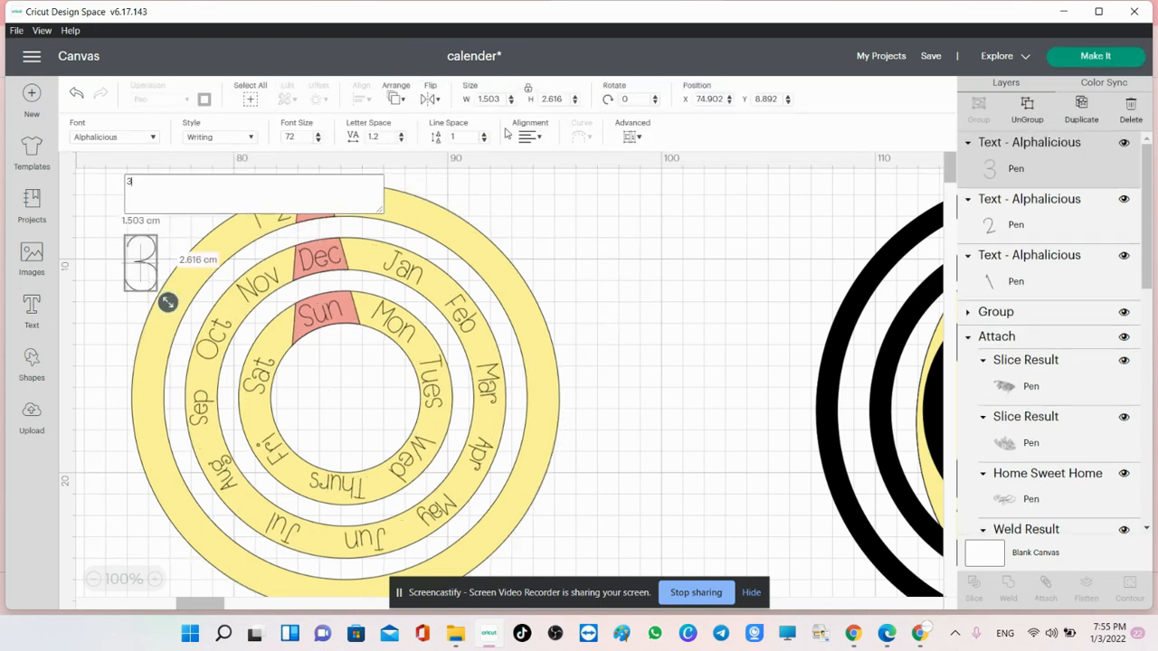
pyautogui.doubleClick(554, 99)
pyautogui.write('1')
pyautogui.press('Return')
pyautogui.moveTo(131, 245); pyautogui.dragTo(314, 202)
pyautogui.click(633, 201)
# Step: Rotate the ring group one date further clockwise and add a 1 cm high text 4 beside the 3 on the outer ring
pyautogui.click(476, 243)
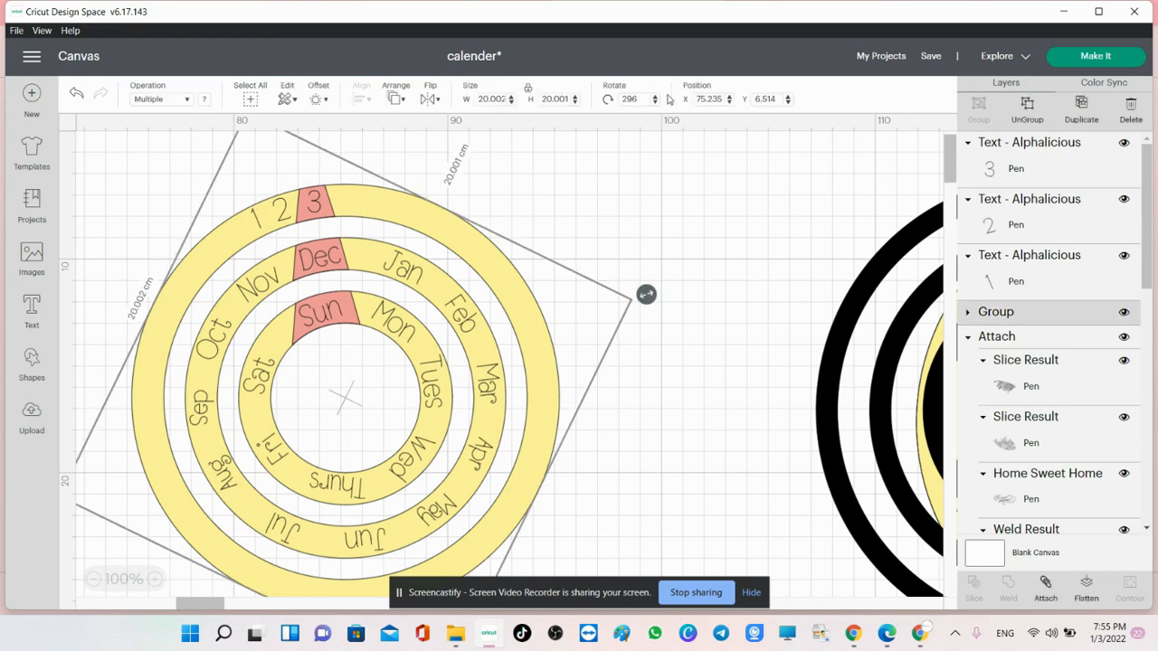
pyautogui.click(656, 96)
pyautogui.click(32, 312)
pyautogui.write('4')
pyautogui.doubleClick(554, 100)
pyautogui.write('1')
pyautogui.press('Return')
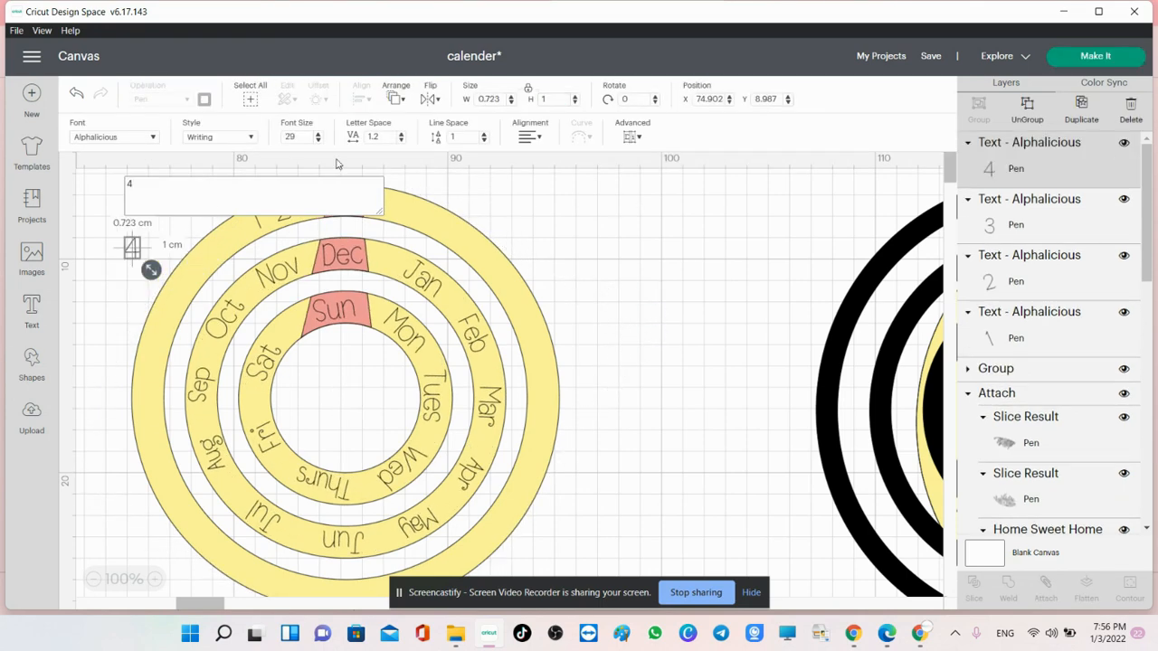
pyautogui.moveTo(168, 242); pyautogui.dragTo(344, 204)
pyautogui.click(617, 210)
# Step: Set the ring group's rotation to 314 degrees and add a 1 cm high text 5 on the outer ring's red piece
pyautogui.click(491, 266)
pyautogui.click(656, 97)
pyautogui.click(655, 97)
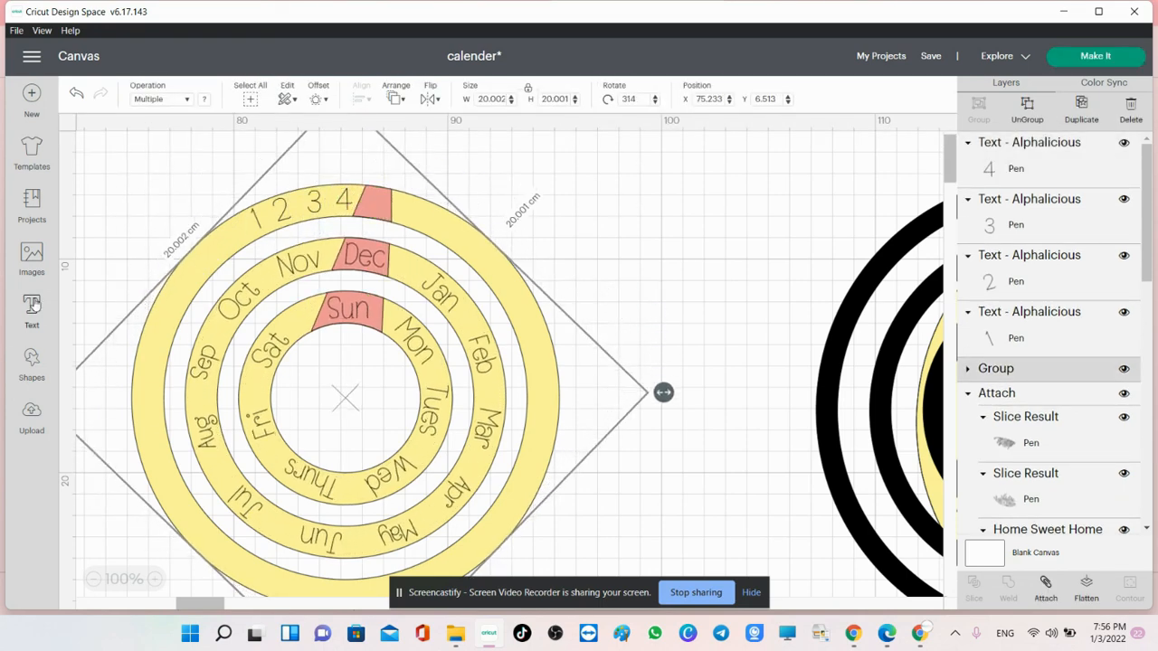
pyautogui.click(32, 311)
pyautogui.write('51')
pyautogui.press('Return')
pyautogui.moveTo(132, 247); pyautogui.dragTo(403, 191)
# Step: Rotate the rings and dates 1 to 5 together counterclockwise, bringing the ring group to about 262.13 degrees
pyautogui.click(393, 223)
pyautogui.moveTo(558, 189); pyautogui.dragTo(311, 149)
pyautogui.click(615, 208)
# Step: Rotate the ring group so the outer red piece sits just past 5, and add a 1 cm high text 6 on it
pyautogui.click(502, 271)
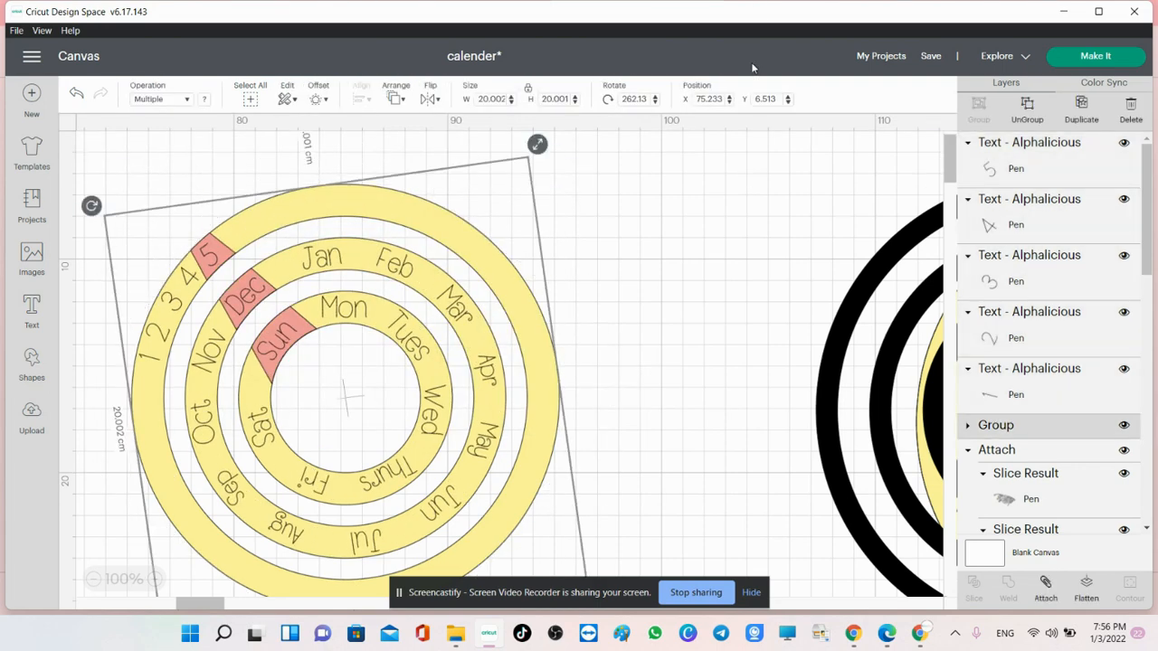
pyautogui.click(656, 97)
pyautogui.click(656, 97)
pyautogui.click(31, 310)
pyautogui.write('6')
pyautogui.click(551, 100)
pyautogui.write('1')
pyautogui.press('Return')
pyautogui.moveTo(131, 254); pyautogui.dragTo(229, 244)
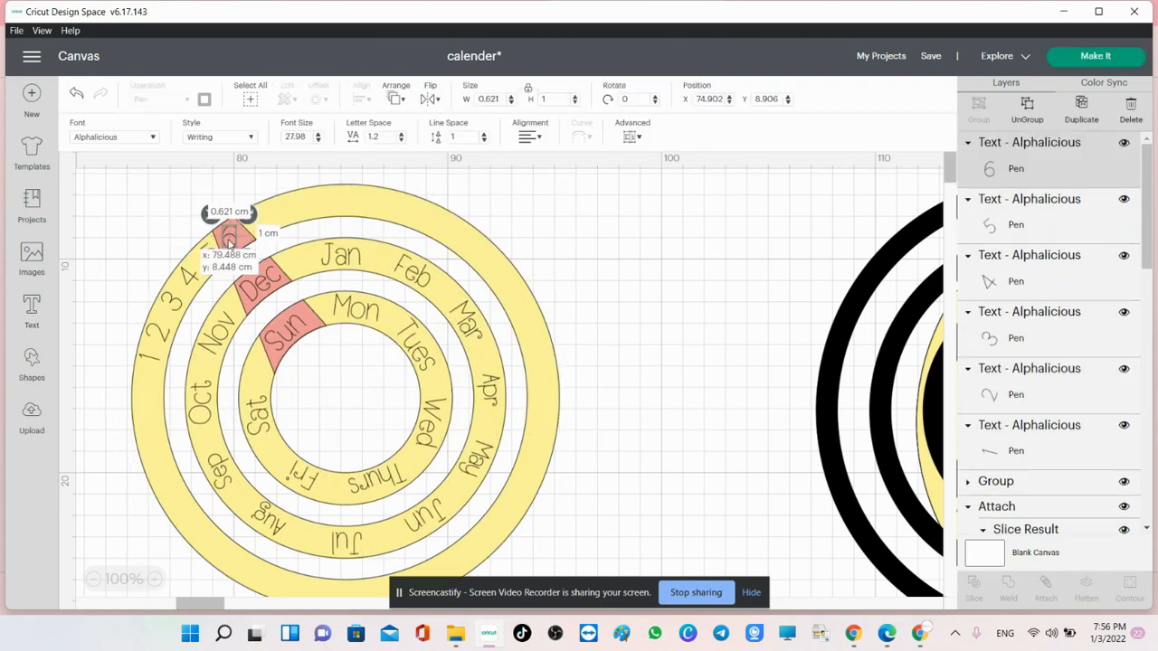
# Step: Rotate the ring group one date past 6 and add a 1 cm high text 7, tilted to about 332.04 degrees on the outer red piece
pyautogui.click(279, 206)
pyautogui.moveTo(122, 173); pyautogui.dragTo(172, 166)
pyautogui.click(32, 310)
pyautogui.write('7')
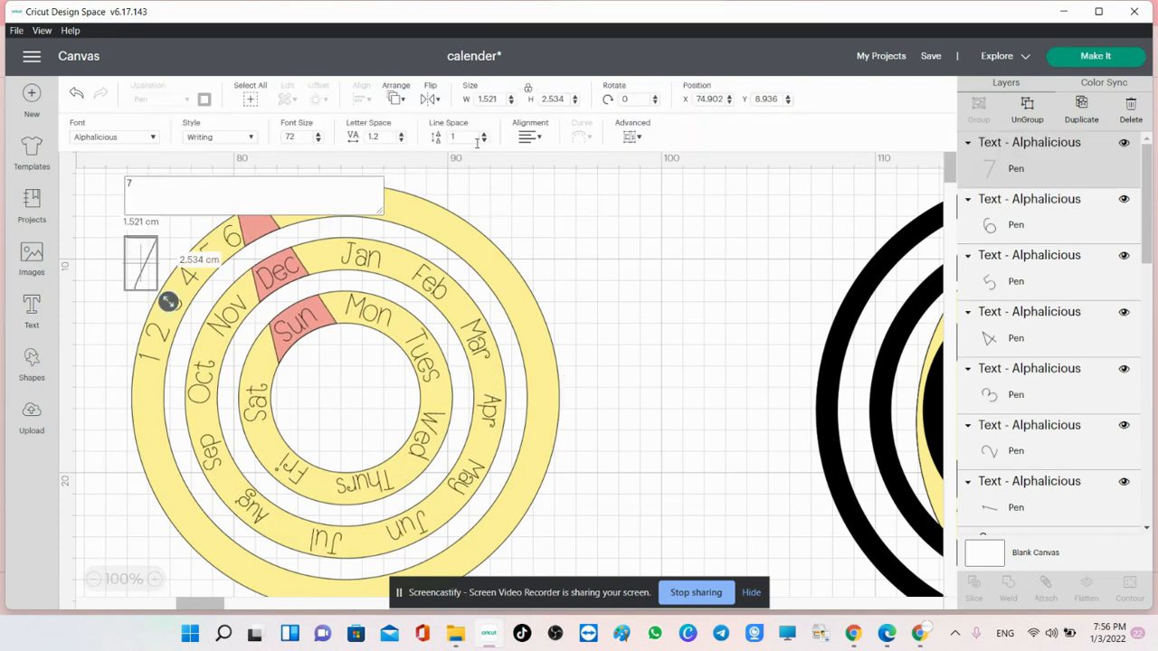
pyautogui.click(416, 184)
pyautogui.moveTo(131, 246); pyautogui.dragTo(255, 223)
pyautogui.moveTo(272, 200); pyautogui.dragTo(261, 194)
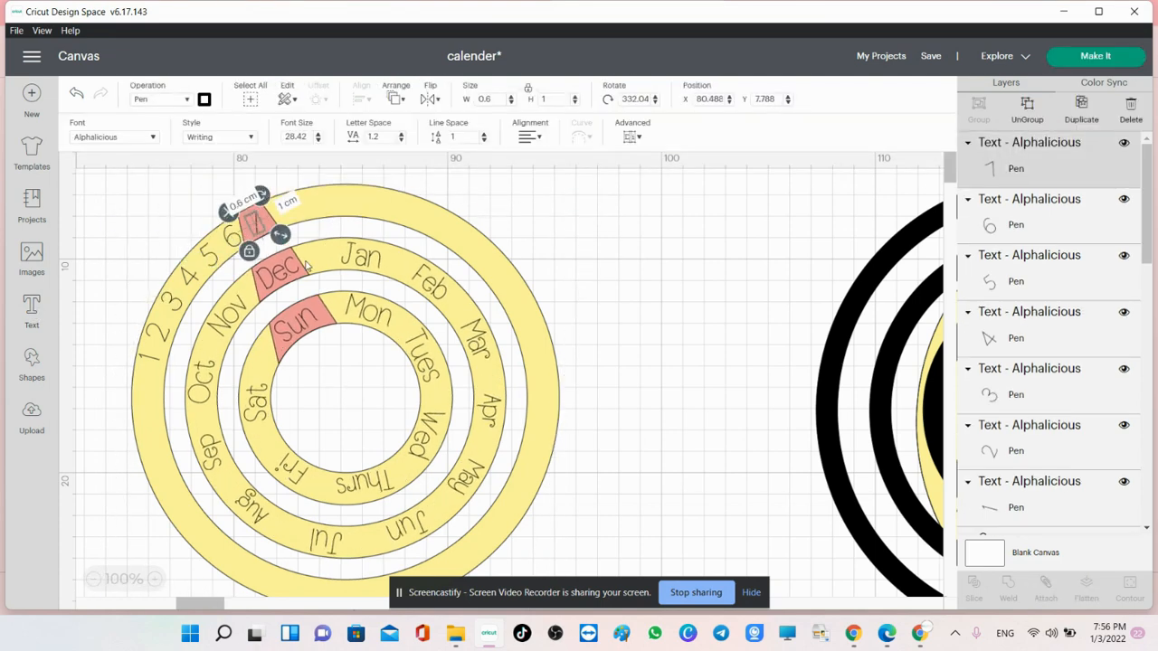
# Step: Set the ring group's rotation to 285 degrees and add a 1 cm high text 8, tilted to follow the outer ring's red piece
pyautogui.click(148, 218)
pyautogui.click(315, 216)
pyautogui.click(656, 97)
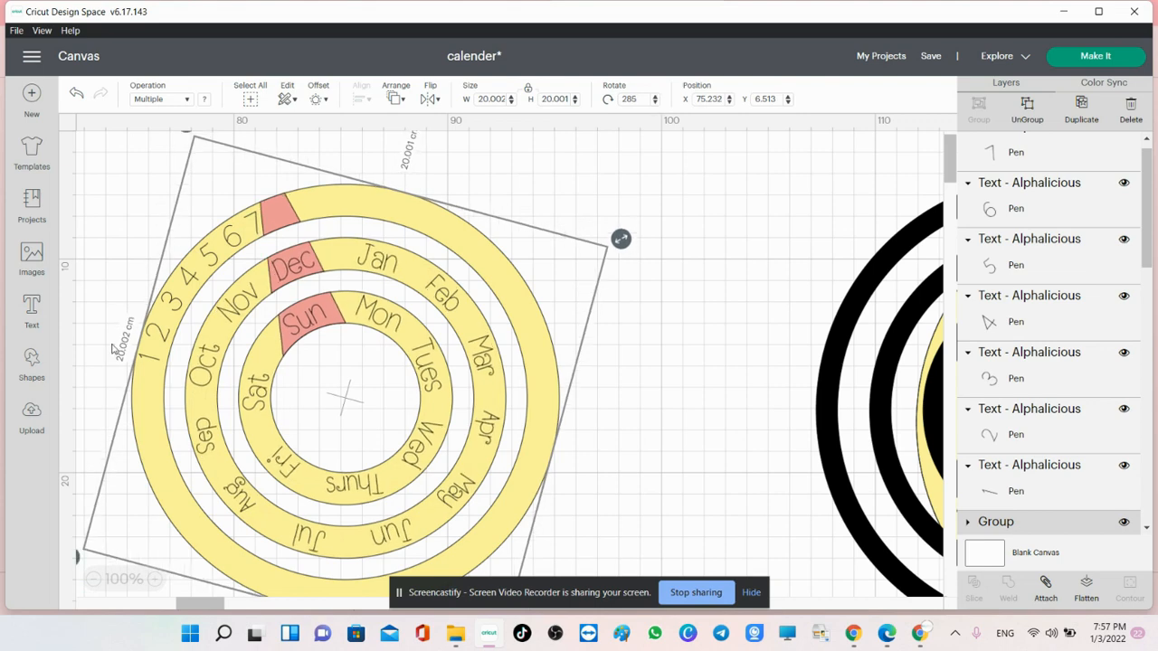
pyautogui.click(32, 310)
pyautogui.write('8.91')
pyautogui.press('Return')
pyautogui.moveTo(130, 246); pyautogui.dragTo(276, 213)
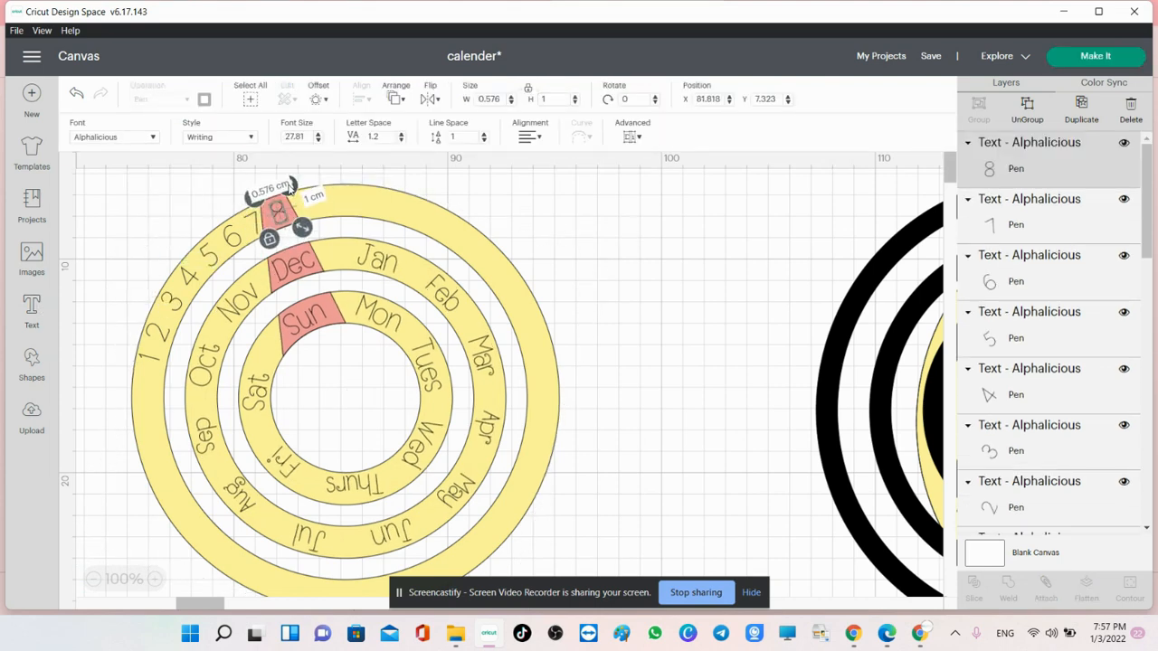
# Step: Set the ring group's rotation to 295 degrees and add the text 9 on the outer ring's red piece
pyautogui.click(326, 203)
pyautogui.click(656, 97)
pyautogui.click(33, 311)
pyautogui.write('9')
pyautogui.click(562, 96)
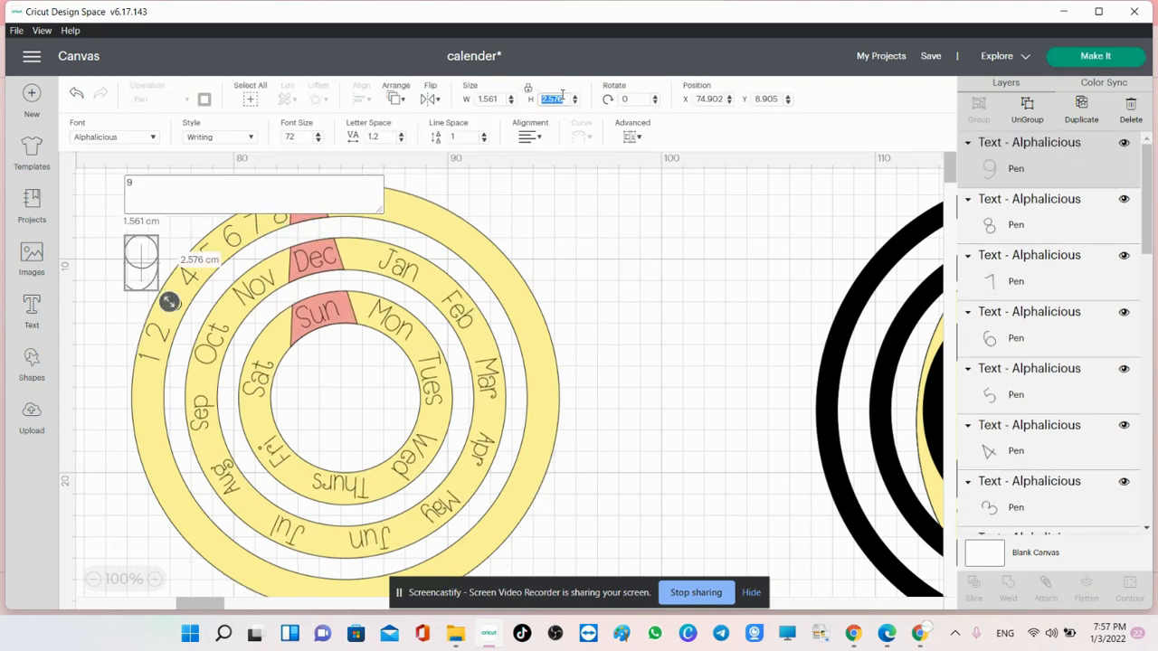
# Step: Rotate the ring group one date past 9 and add a 1 cm high text 10 on the outer ring's red piece
pyautogui.click(338, 191)
pyautogui.click(655, 97)
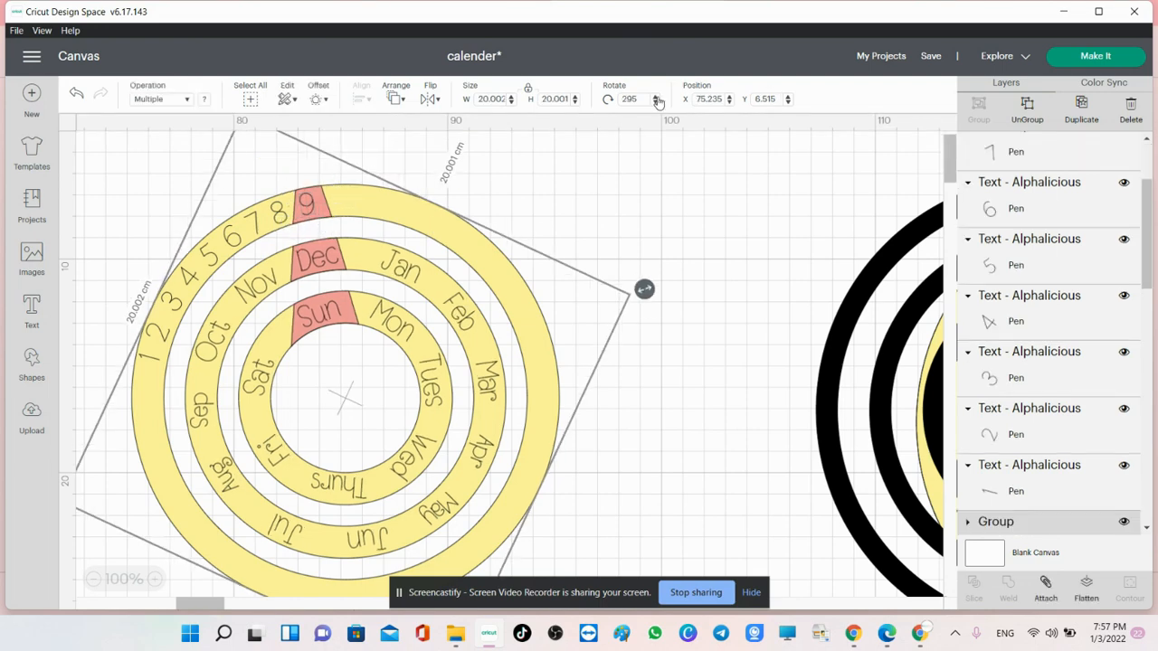
pyautogui.click(31, 310)
pyautogui.write('10')
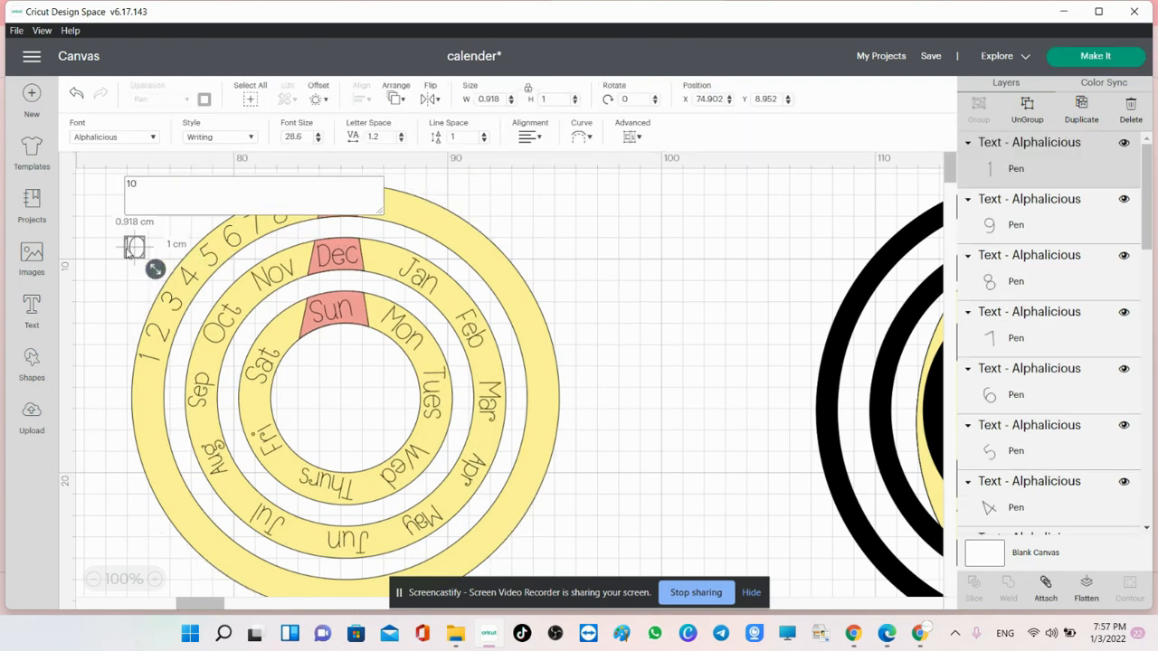
# Step: Rotate the ring group one date past 10 and add the text 11 on the outer ring's red piece
pyautogui.click(384, 206)
pyautogui.click(656, 97)
pyautogui.click(32, 310)
pyautogui.write('11')
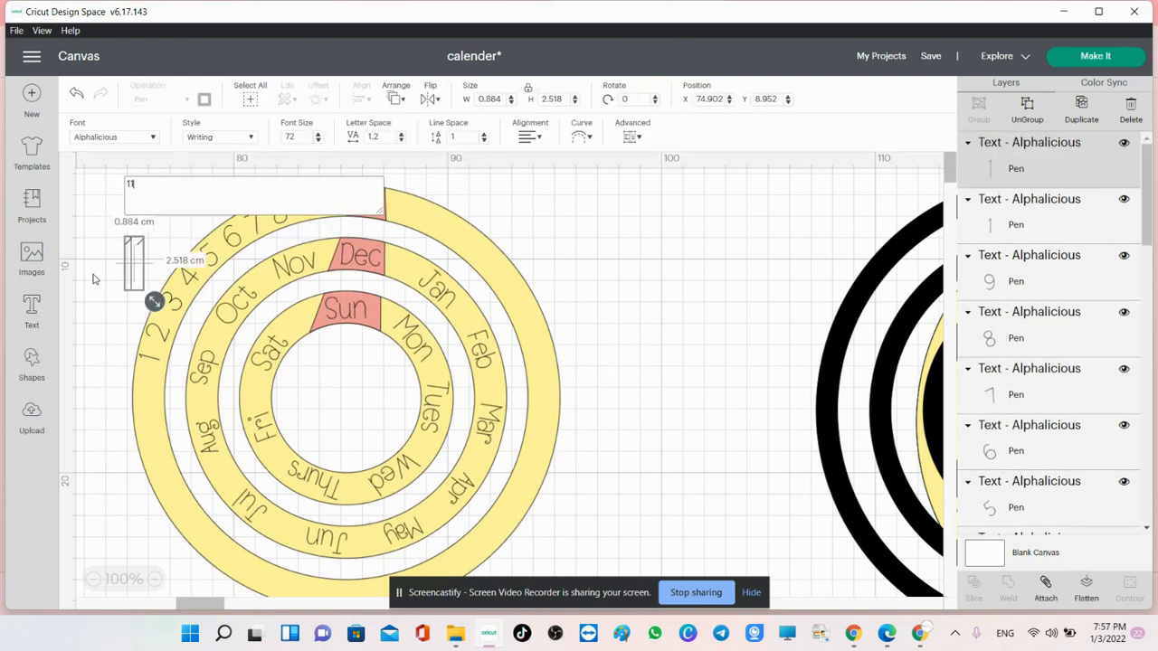
pyautogui.moveTo(359, 217); pyautogui.dragTo(374, 204)
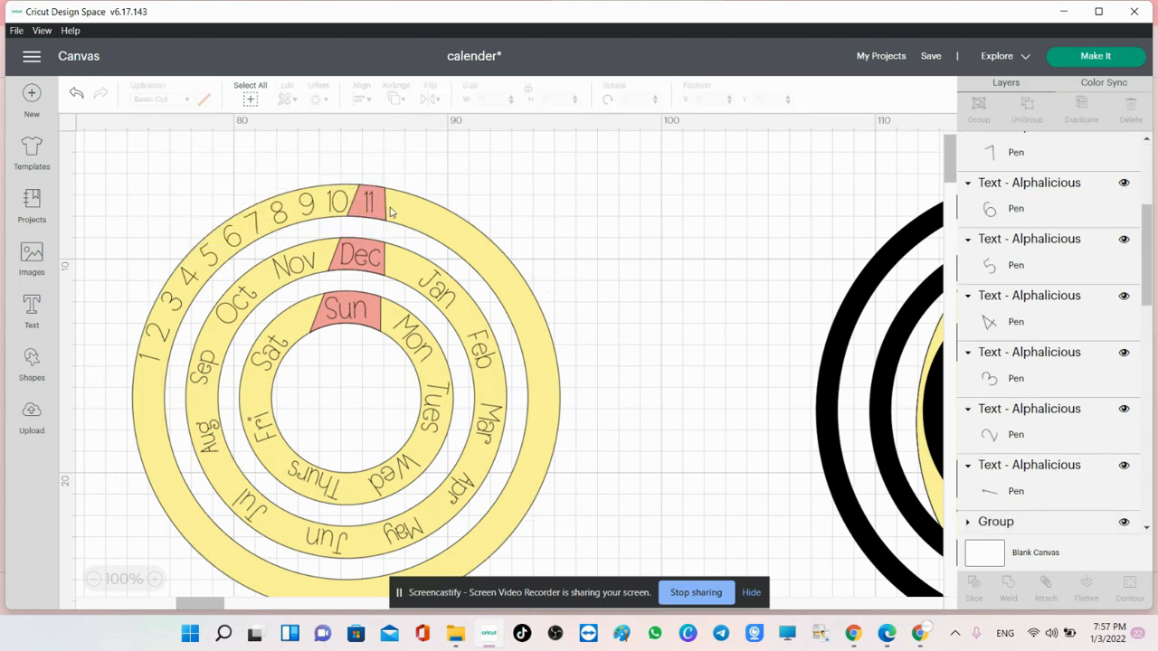
# Step: Rotate the rings and dates 1 to 11 together counterclockwise, and advance the ring group alone for the next date text
pyautogui.moveTo(577, 197); pyautogui.dragTo(77, 477)
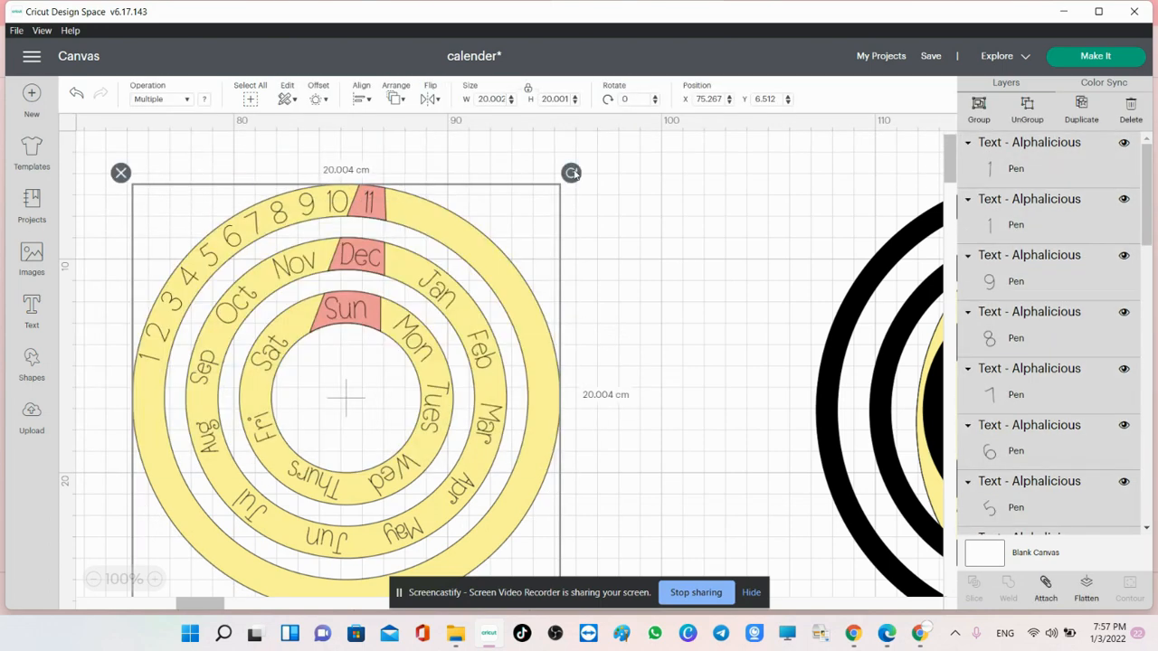
pyautogui.moveTo(571, 173); pyautogui.dragTo(373, 101)
pyautogui.click(676, 169)
pyautogui.click(493, 257)
pyautogui.click(656, 98)
pyautogui.click(31, 310)
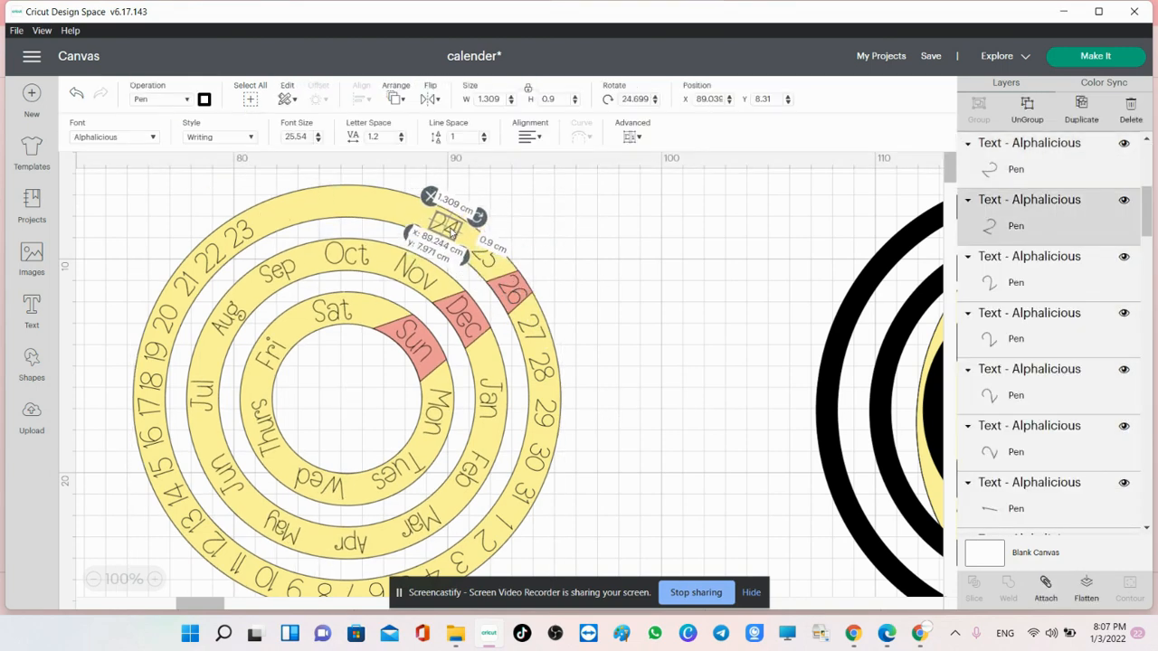
# Step: Reposition the dates from 24 down to 9 one by one along the outer ring so they are evenly spaced
pyautogui.moveTo(456, 208); pyautogui.dragTo(364, 210)
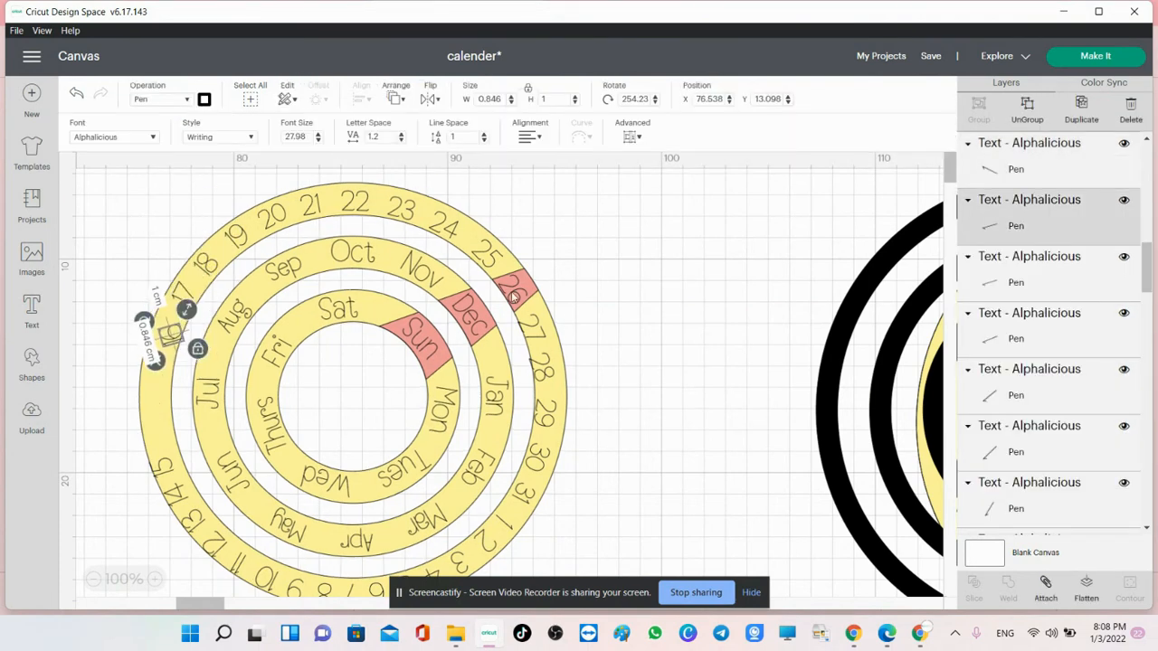
pyautogui.moveTo(174, 493); pyautogui.dragTo(150, 417)
pyautogui.moveTo(192, 519); pyautogui.dragTo(160, 463)
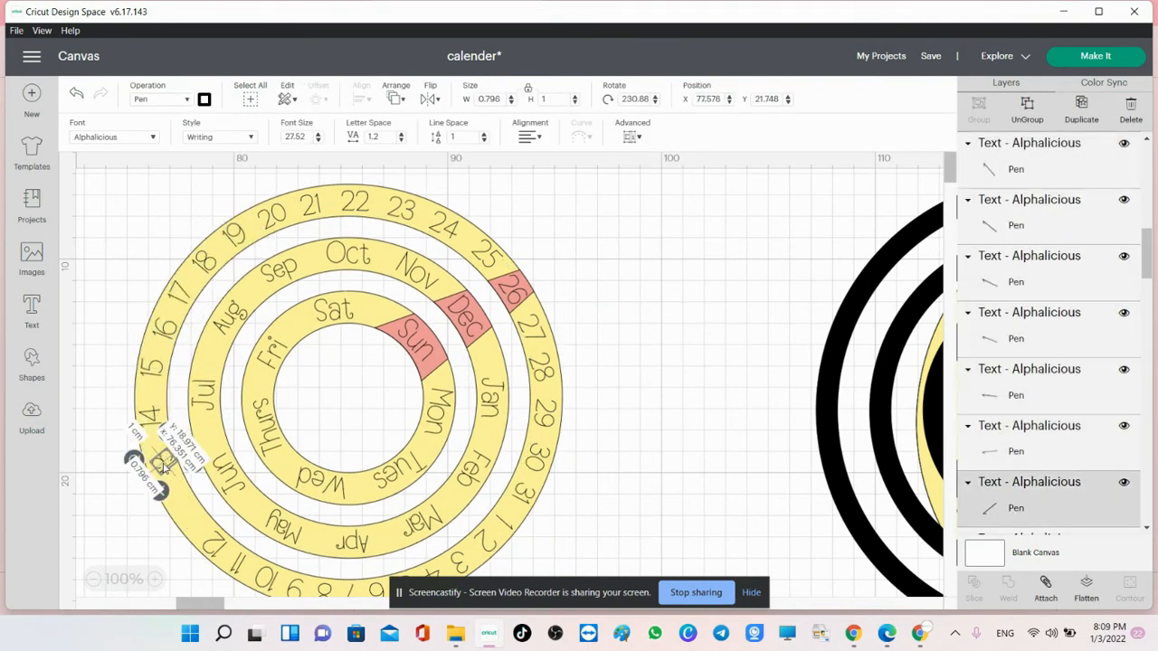
pyautogui.moveTo(213, 543); pyautogui.dragTo(179, 500)
pyautogui.moveTo(237, 563); pyautogui.dragTo(199, 528)
pyautogui.moveTo(263, 577); pyautogui.dragTo(224, 563)
pyautogui.moveTo(294, 589); pyautogui.dragTo(257, 577)
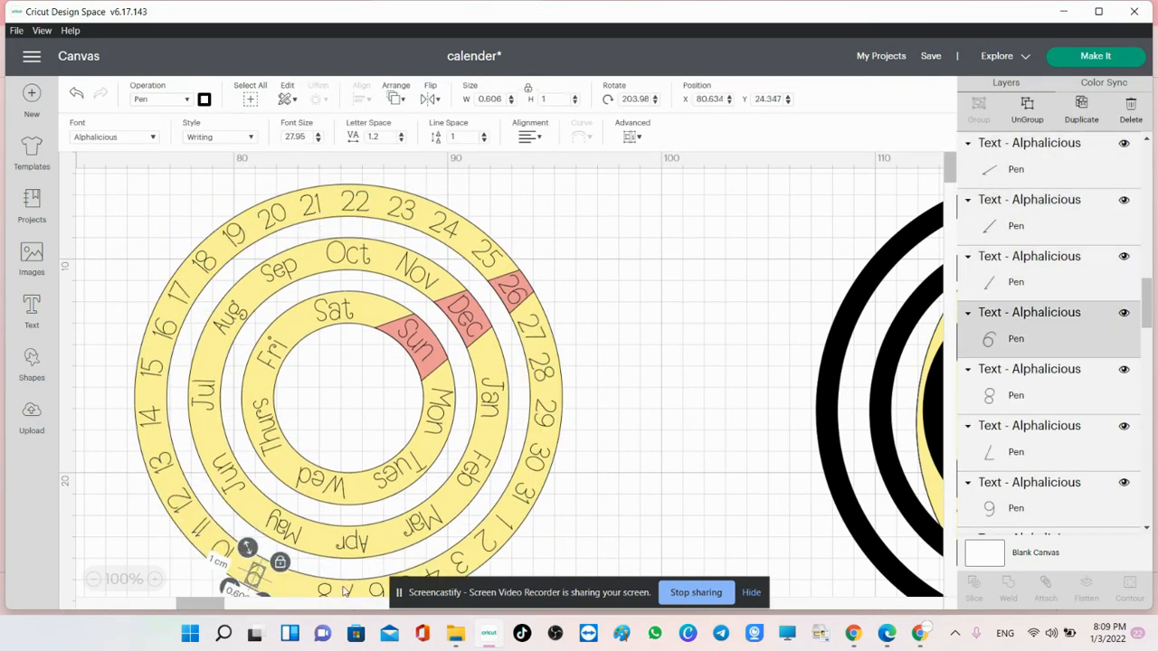
# Step: Shift the dates from 8 down to 1 slightly along the lower part of the outer ring to even out their spacing
pyautogui.scroll(-1, 262, 570)
pyautogui.moveTo(321, 500)
pyautogui.mouseDown()
pyautogui.moveTo(293, 493)
pyautogui.moveTo(327, 503)
pyautogui.mouseUp()
pyautogui.moveTo(377, 496); pyautogui.dragTo(361, 504)
pyautogui.moveTo(403, 488); pyautogui.dragTo(393, 494)
pyautogui.moveTo(460, 469); pyautogui.dragTo(453, 475)
pyautogui.moveTo(431, 479); pyautogui.dragTo(457, 474)
pyautogui.moveTo(486, 446); pyautogui.dragTo(479, 451)
pyautogui.click(398, 498)
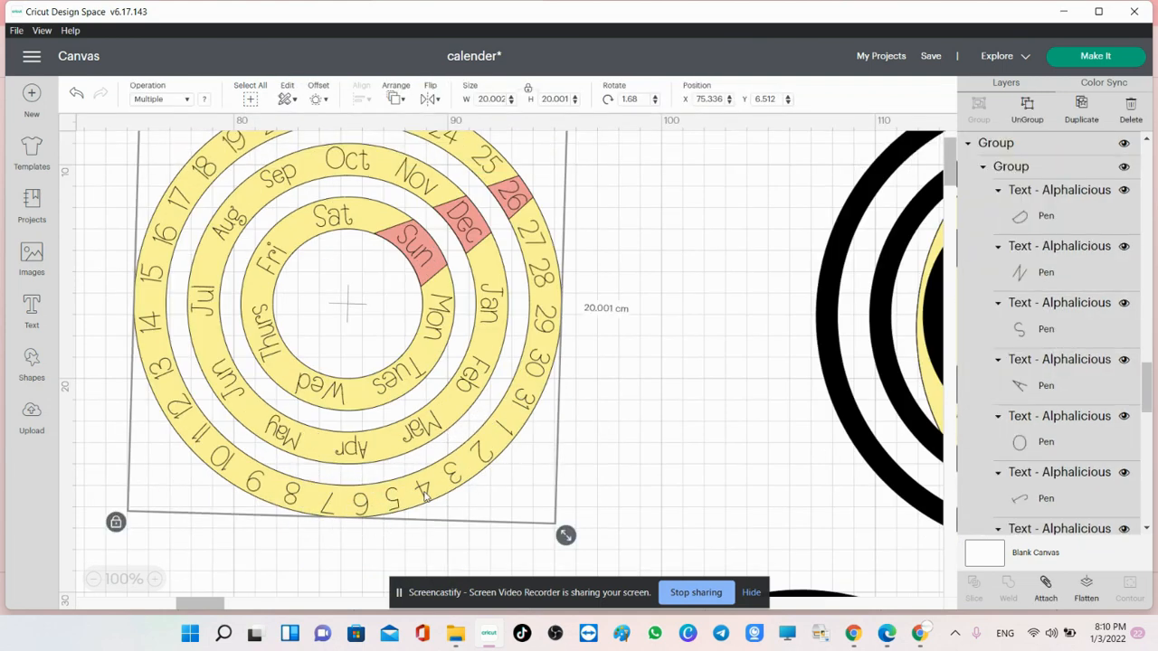
pyautogui.click(362, 503)
pyautogui.click(597, 468)
pyautogui.moveTo(593, 539); pyautogui.dragTo(109, 137)
pyautogui.moveTo(108, 541); pyautogui.dragTo(679, 183)
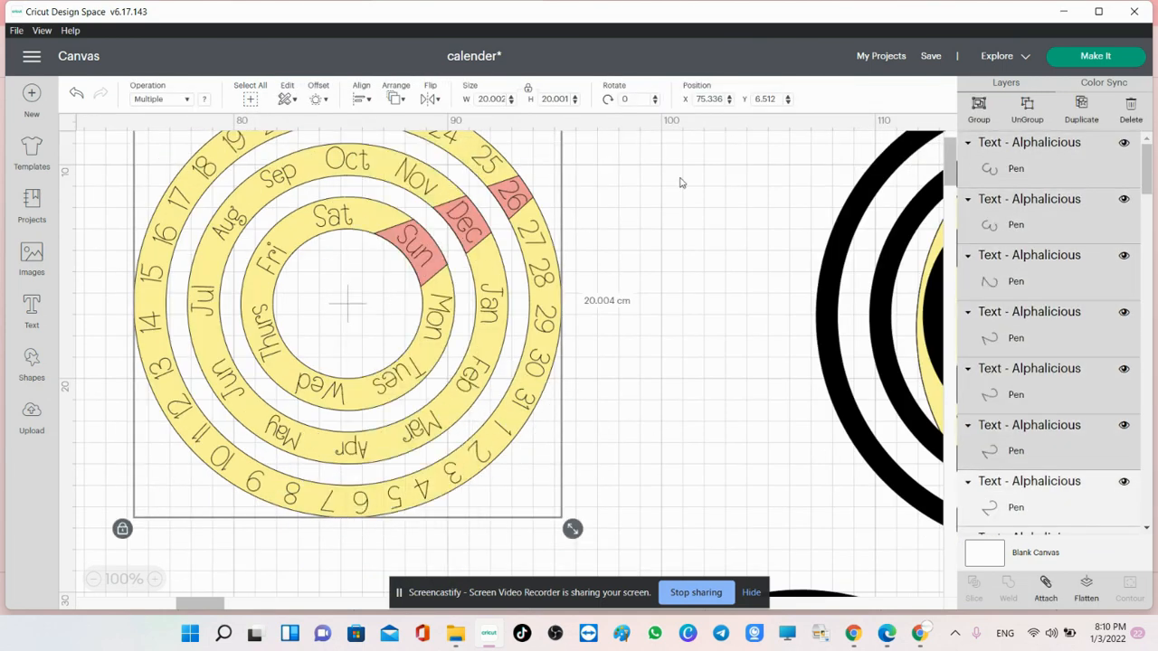
pyautogui.click(361, 99)
pyautogui.click(648, 256)
# Step: Move the three red pieces off the date, month and weekday rings onto the empty canvas beside them
pyautogui.moveTo(593, 539); pyautogui.dragTo(109, 138)
pyautogui.moveTo(1146, 169); pyautogui.dragTo(1146, 445)
pyautogui.click(992, 310)
pyautogui.press('Right')
pyautogui.press('Right')
pyautogui.press('Right')
pyautogui.press('Right')
pyautogui.press('Right')
pyautogui.press('Right')
pyautogui.press('Right')
pyautogui.press('Right')
pyautogui.moveTo(626, 228); pyautogui.dragTo(783, 278)
pyautogui.click(93, 579)
# Step: Attach the three yellow rings to all their date, month and weekday texts, and delete the three red pieces
pyautogui.moveTo(588, 520); pyautogui.dragTo(172, 140)
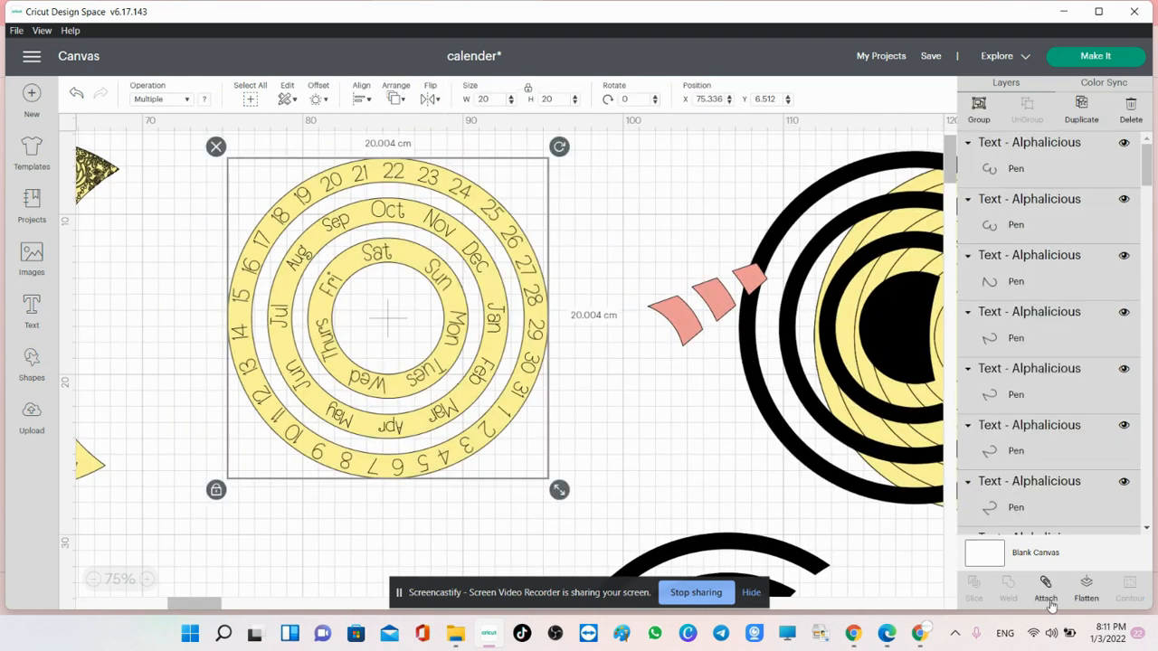
pyautogui.click(1045, 592)
pyautogui.moveTo(714, 298); pyautogui.dragTo(474, 258)
pyautogui.moveTo(551, 268); pyautogui.dragTo(552, 265)
pyautogui.moveTo(479, 253); pyautogui.dragTo(692, 251)
pyautogui.press('Delete')
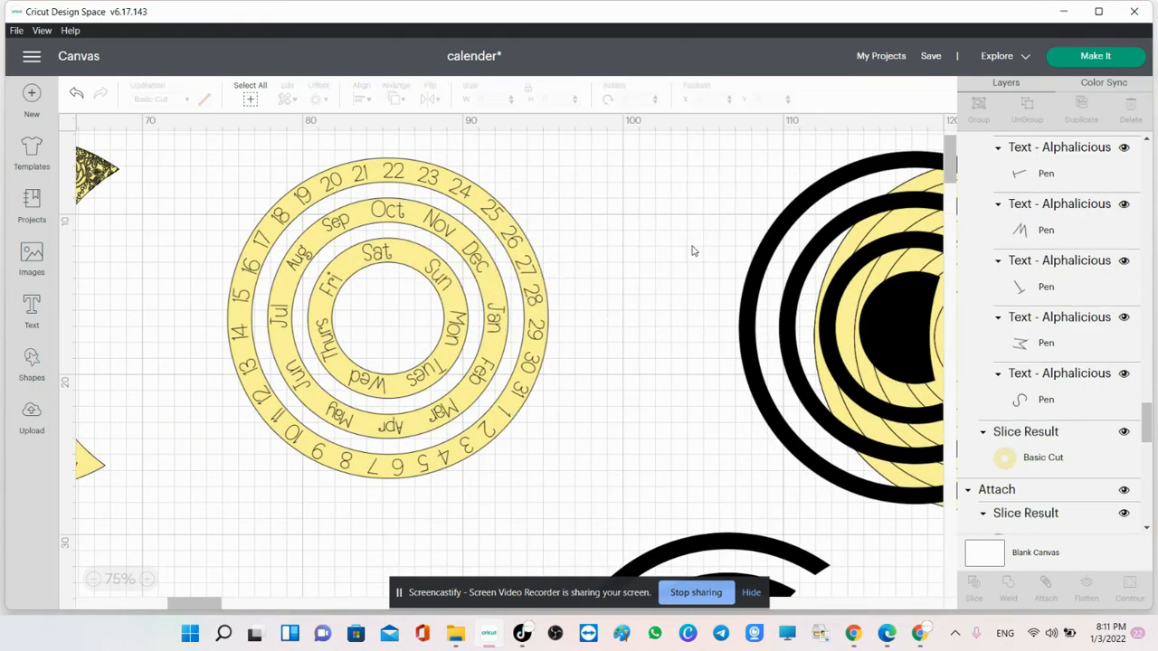
# Step: Separate the black striped moon from the yellow layered moon so that they sit side by side
pyautogui.click(93, 578)
pyautogui.click(94, 579)
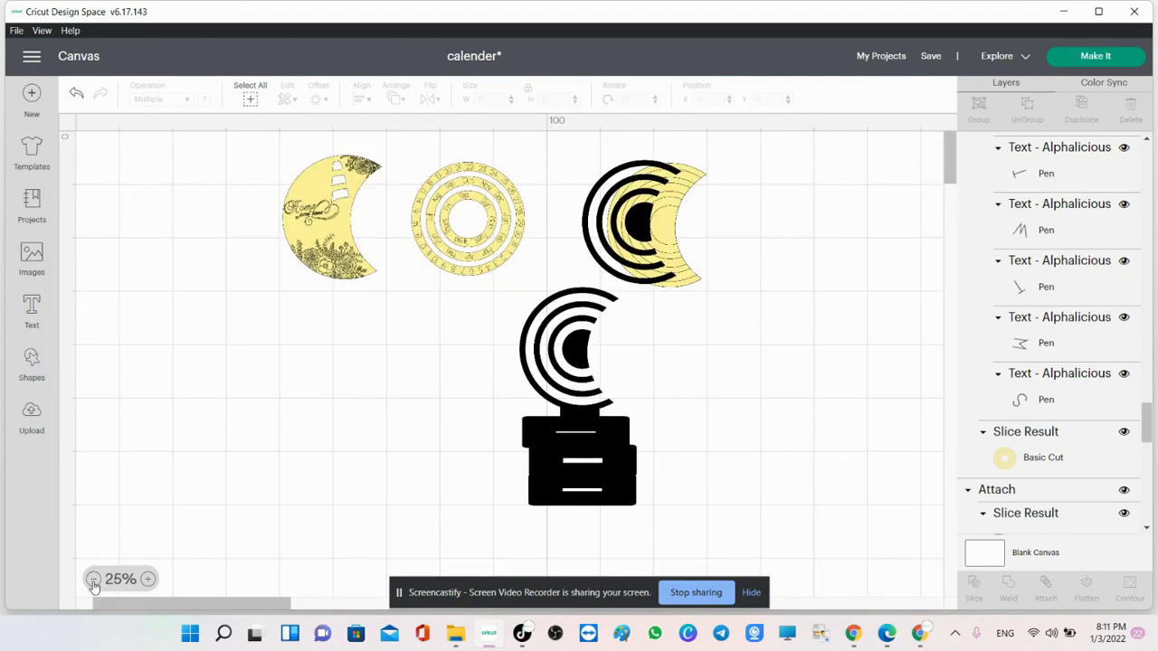
pyautogui.moveTo(671, 221); pyautogui.dragTo(619, 222)
pyautogui.click(661, 253)
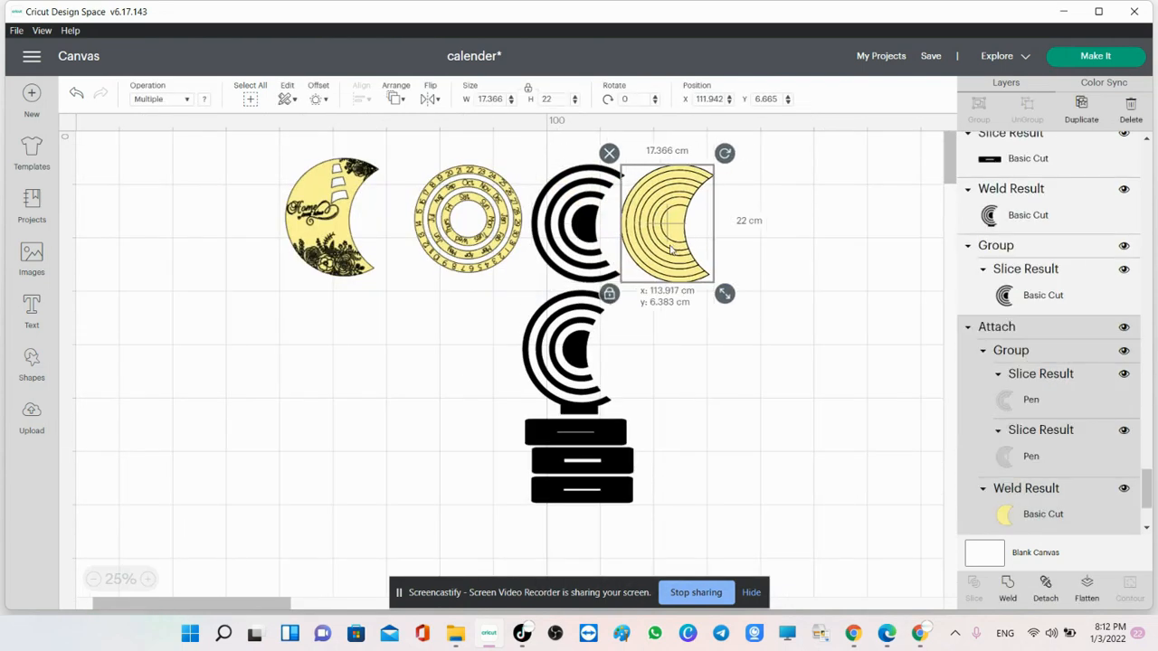
pyautogui.click(147, 579)
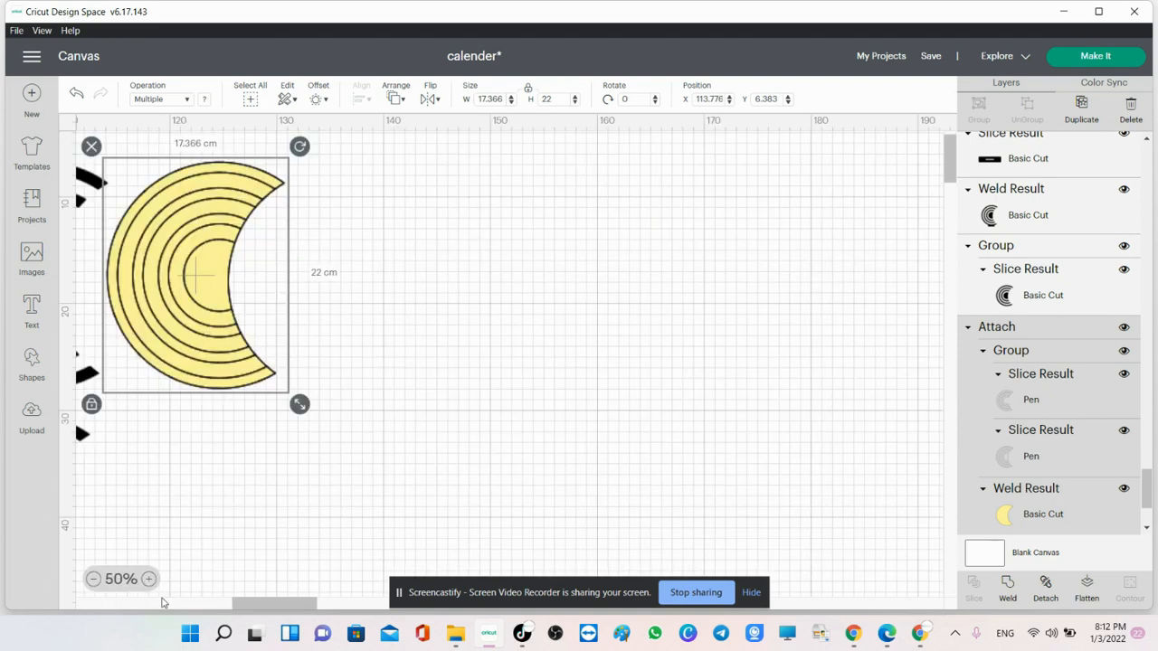
pyautogui.moveTo(258, 601); pyautogui.dragTo(185, 612)
# Step: Recolour the base shape of the decorated Home Sweet Home moon light grey
pyautogui.click(141, 221)
pyautogui.moveTo(140, 220); pyautogui.dragTo(188, 217)
pyautogui.click(1064, 366)
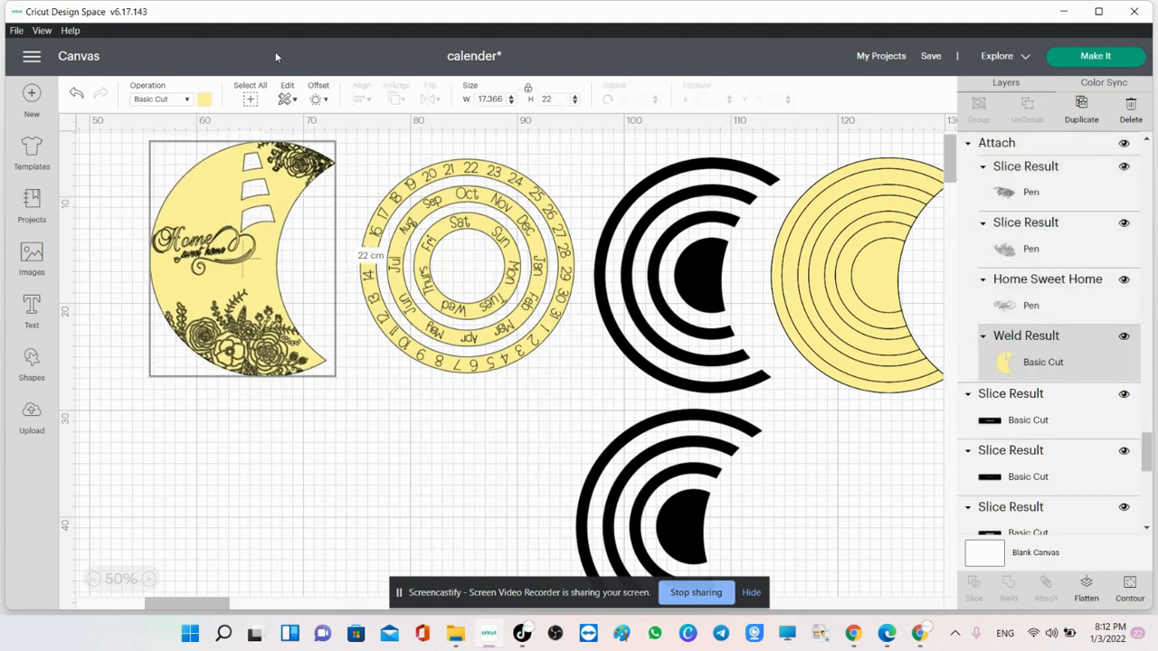
pyautogui.click(206, 100)
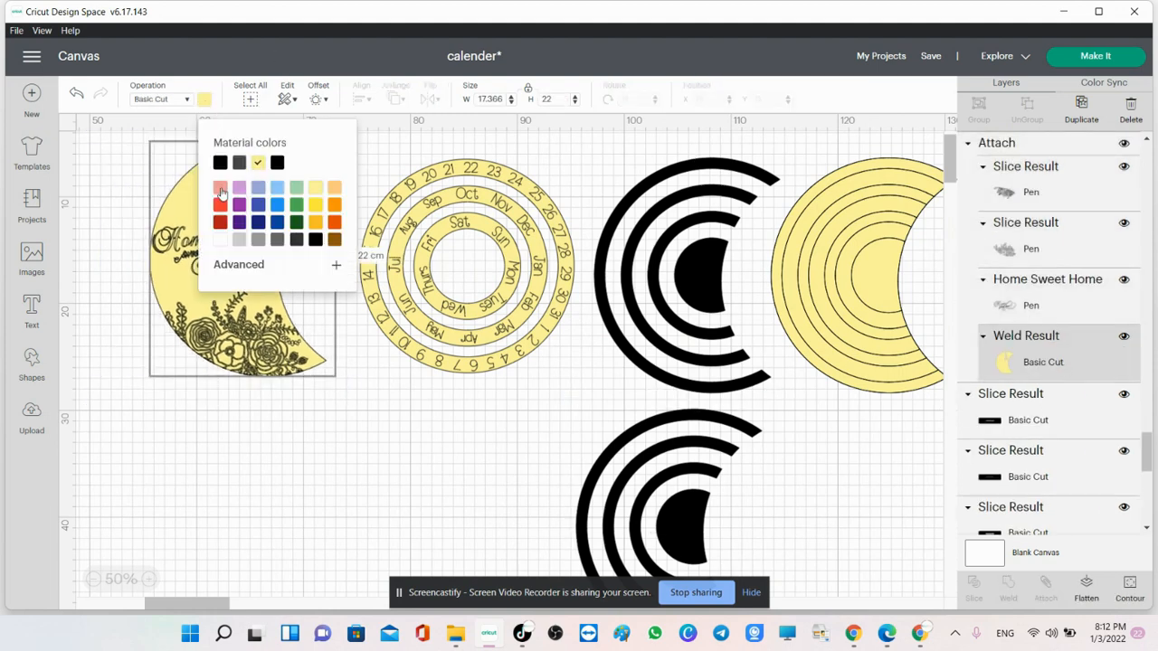
pyautogui.click(239, 243)
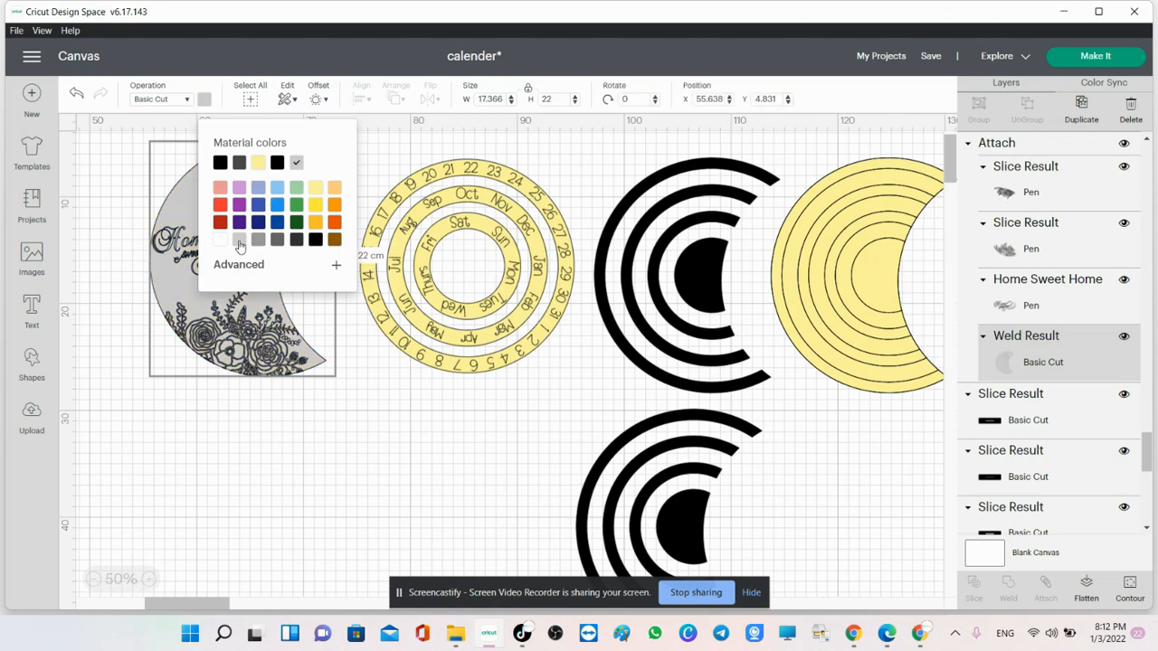
pyautogui.click(263, 417)
# Step: Place the decorated grey moon over the calendar rings and bring it to the front
pyautogui.moveTo(254, 329); pyautogui.dragTo(435, 315)
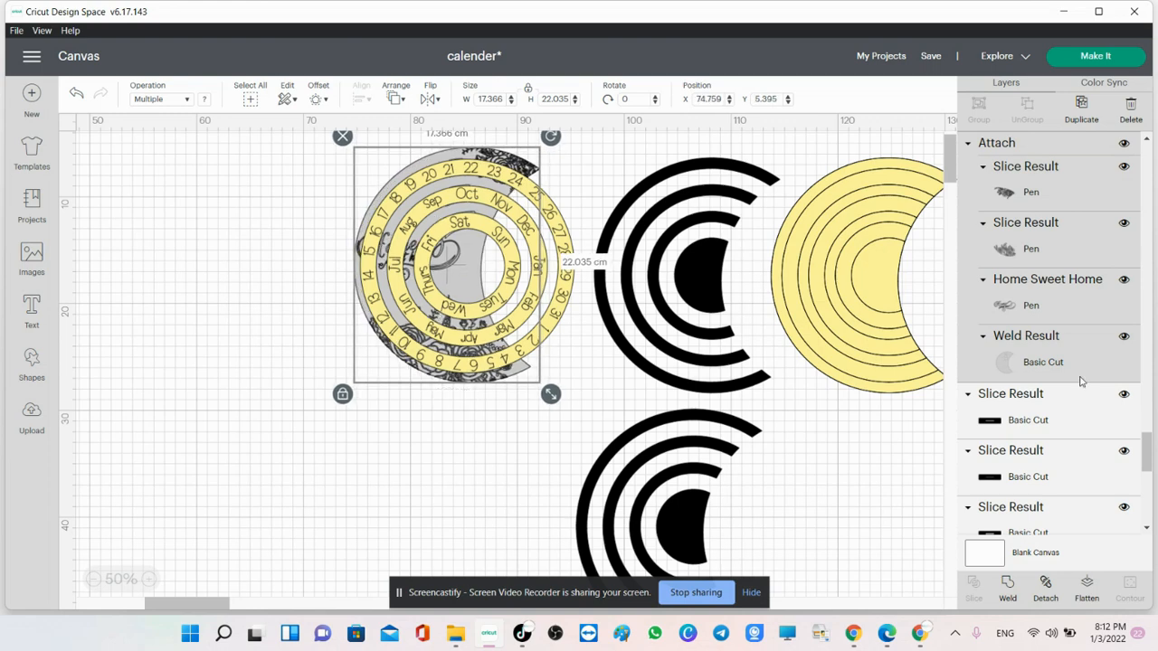
pyautogui.click(969, 144)
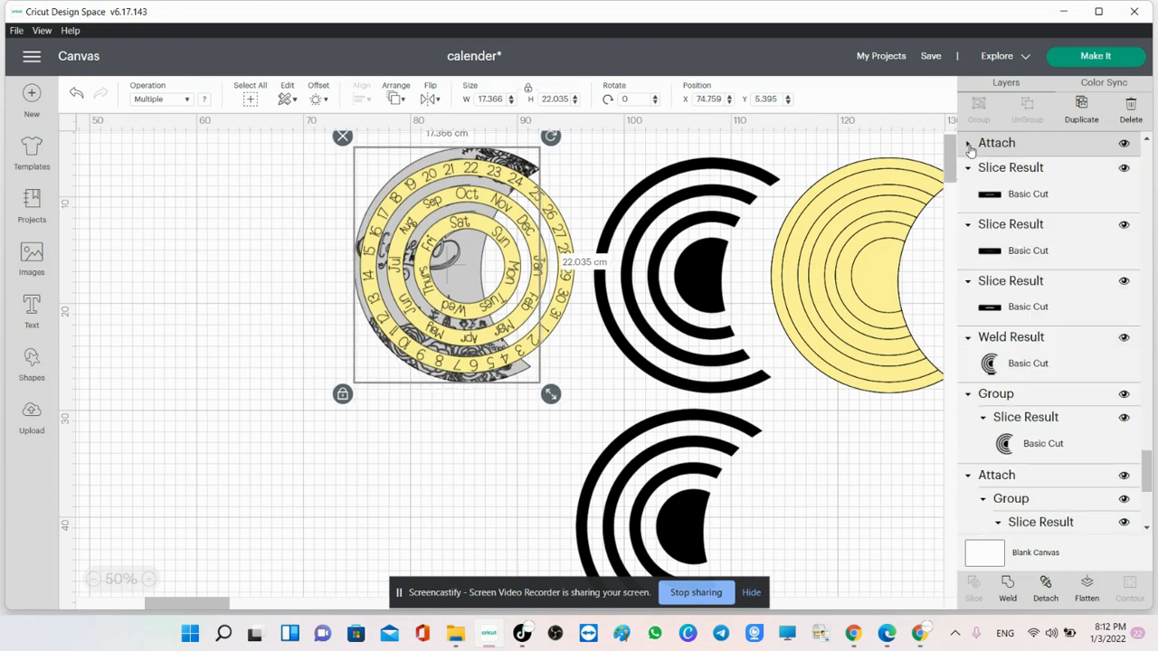
pyautogui.rightClick(996, 150)
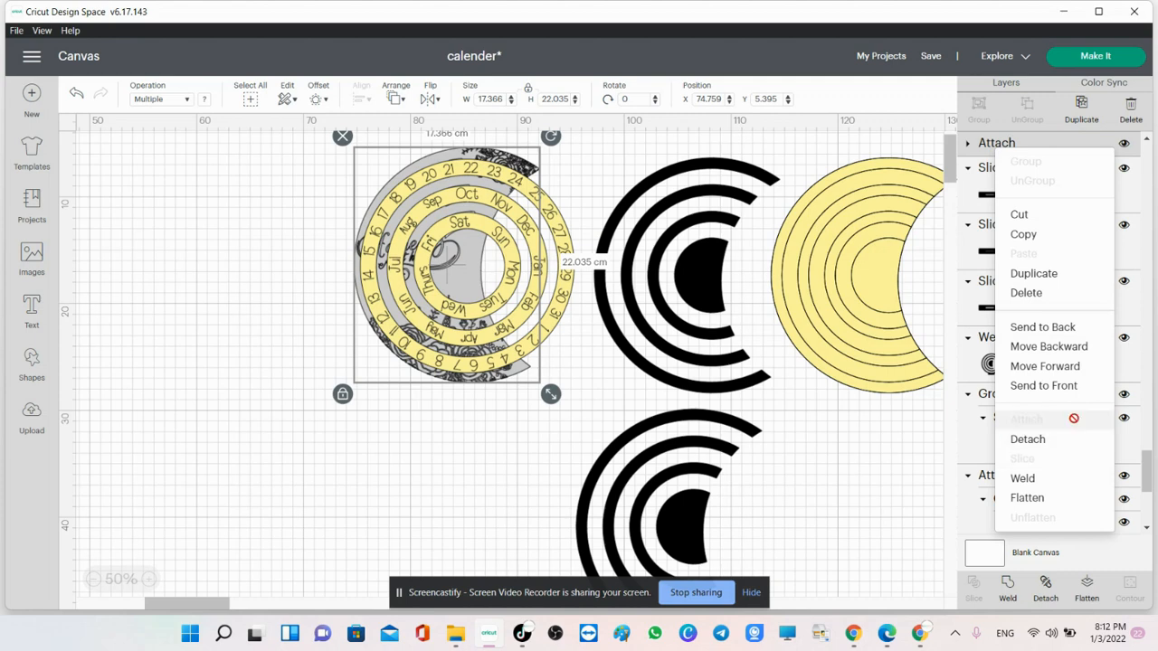
pyautogui.click(1042, 385)
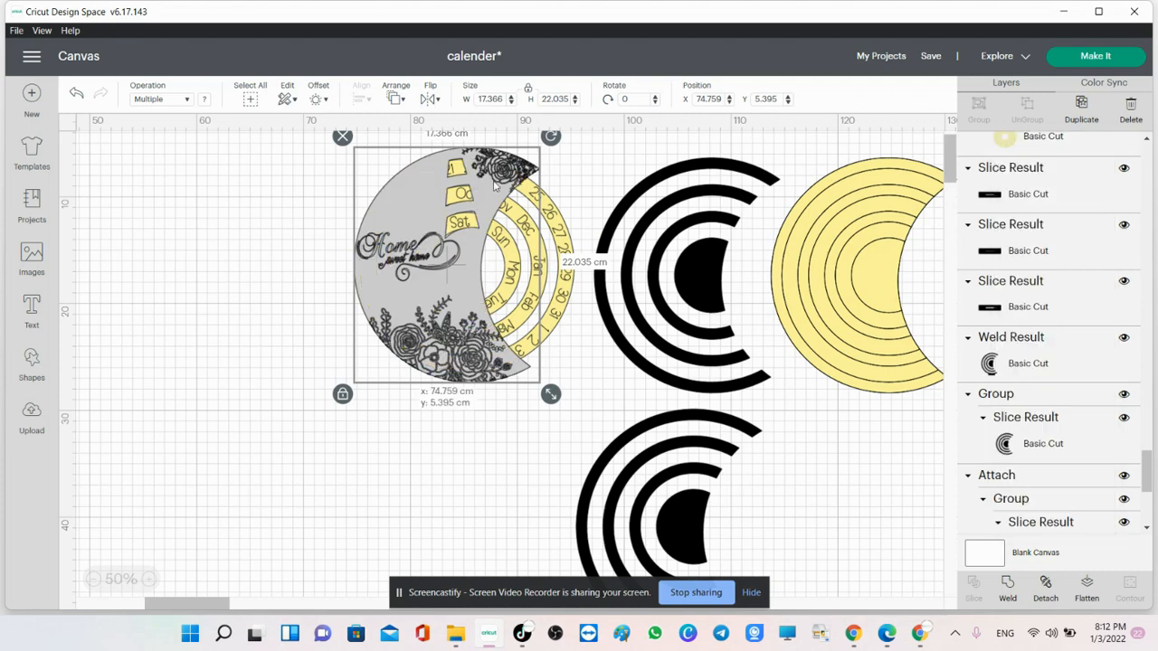
pyautogui.moveTo(495, 185); pyautogui.dragTo(495, 185)
pyautogui.click(589, 196)
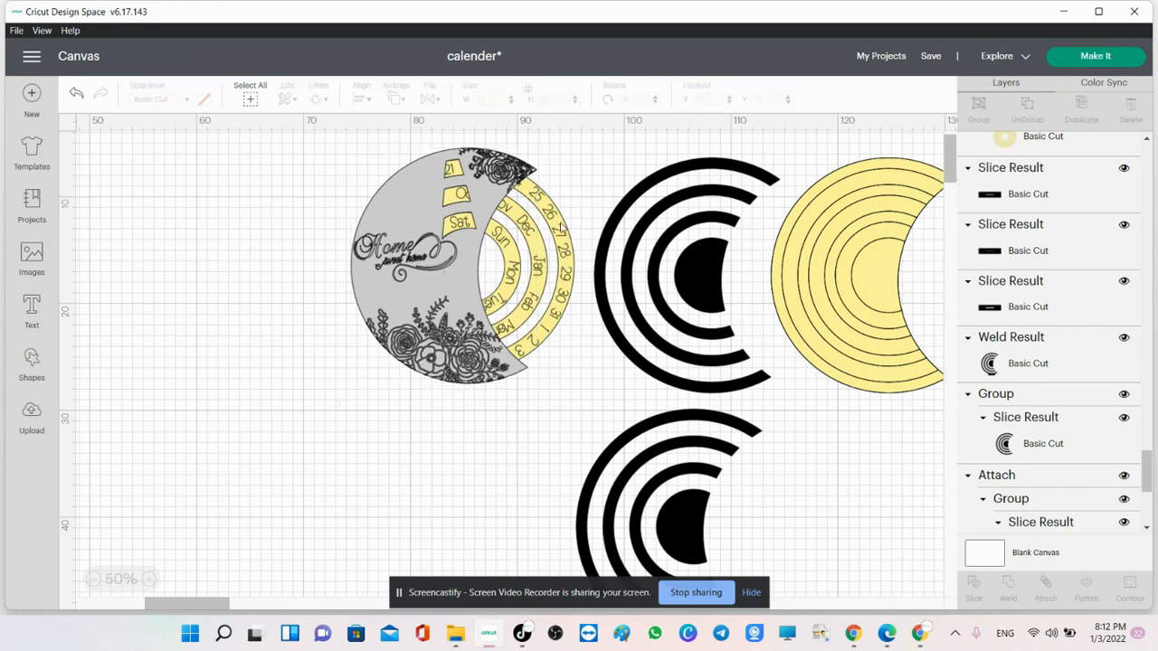
# Step: Rotate the attached rings about 149 degrees beneath the moon, and move the moon back off the rings to their left
pyautogui.click(561, 228)
pyautogui.moveTo(593, 148); pyautogui.dragTo(270, 284)
pyautogui.scroll(1, 549, 240)
pyautogui.moveTo(358, 292); pyautogui.dragTo(457, 356)
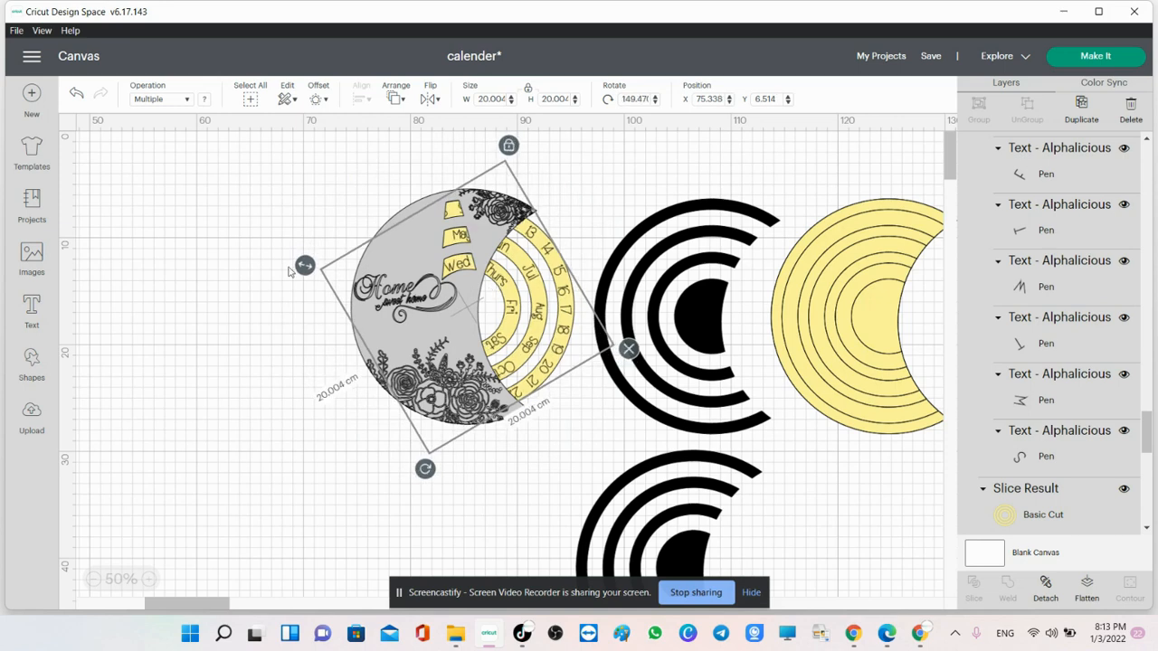
pyautogui.click(161, 242)
pyautogui.moveTo(389, 262); pyautogui.dragTo(242, 261)
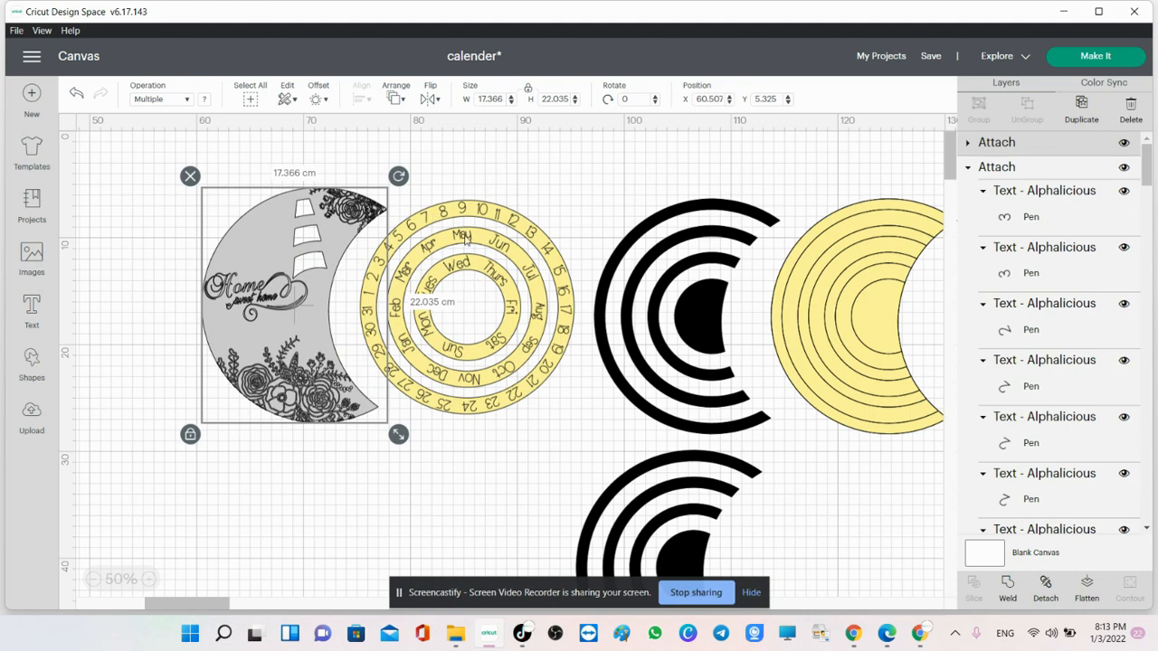
# Step: Examine the black striped moon, the stand below it and the three slotted base pieces
pyautogui.click(654, 298)
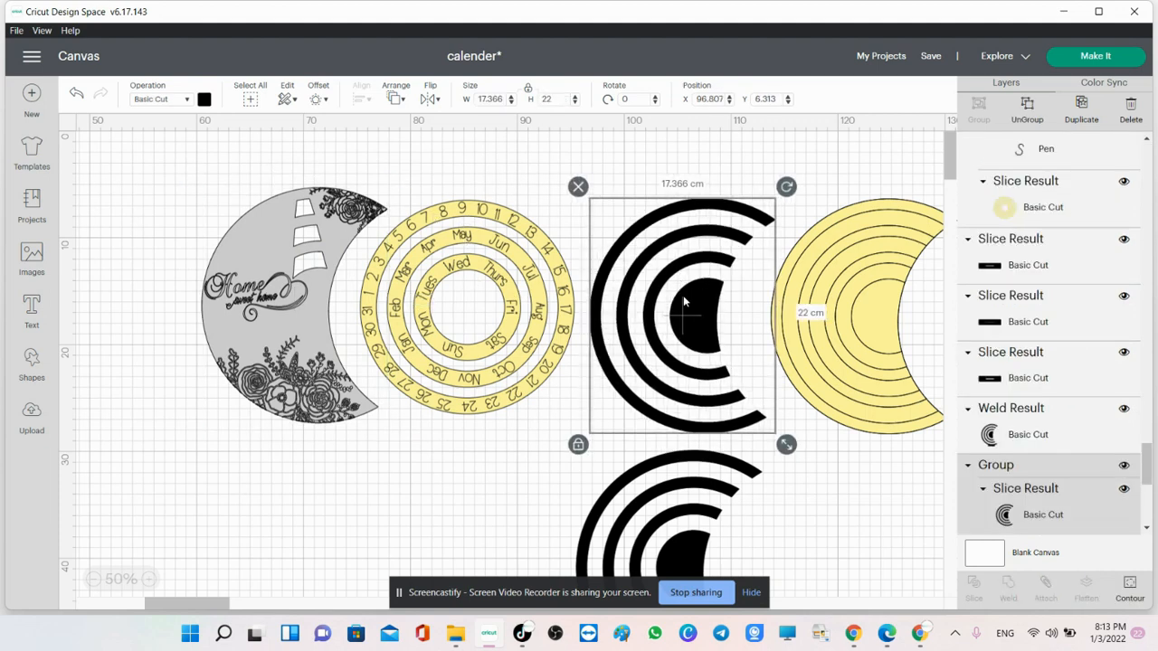
pyautogui.scroll(-1, 692, 298)
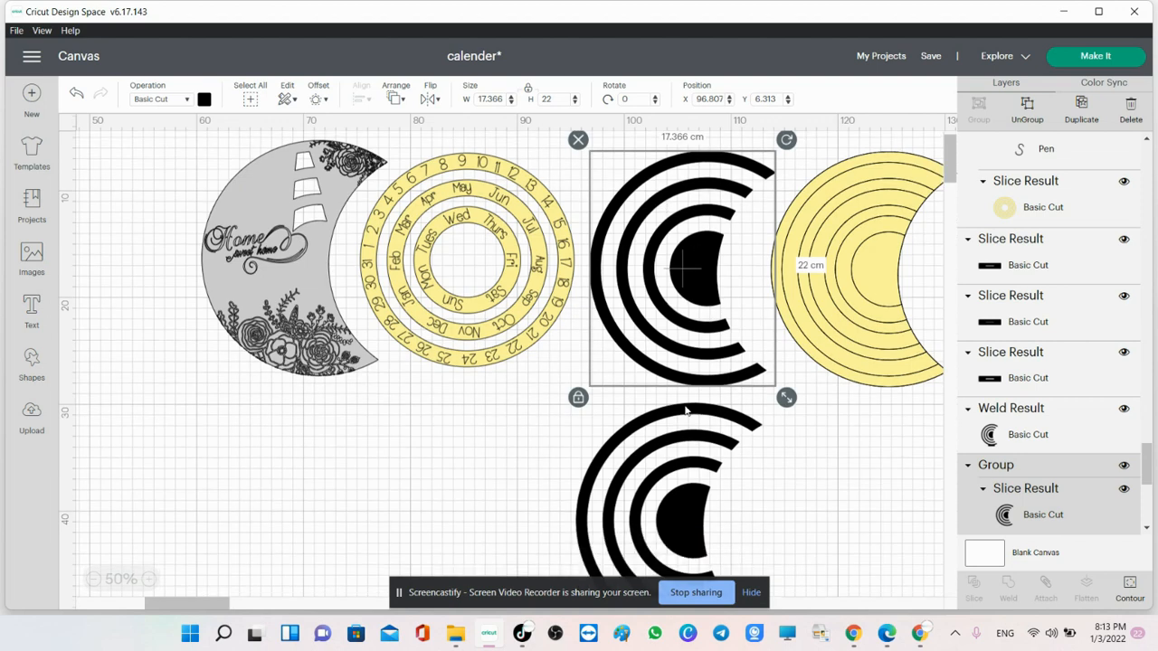
pyautogui.scroll(-3, 686, 411)
pyautogui.scroll(-4, 684, 387)
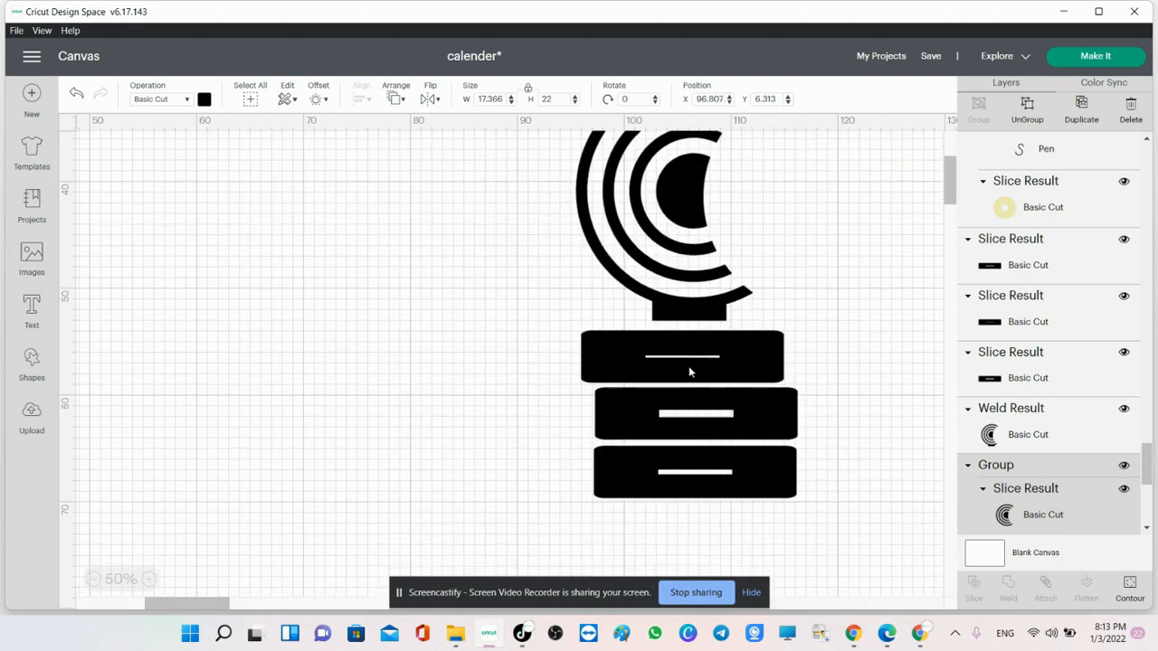
pyautogui.scroll(8, 711, 306)
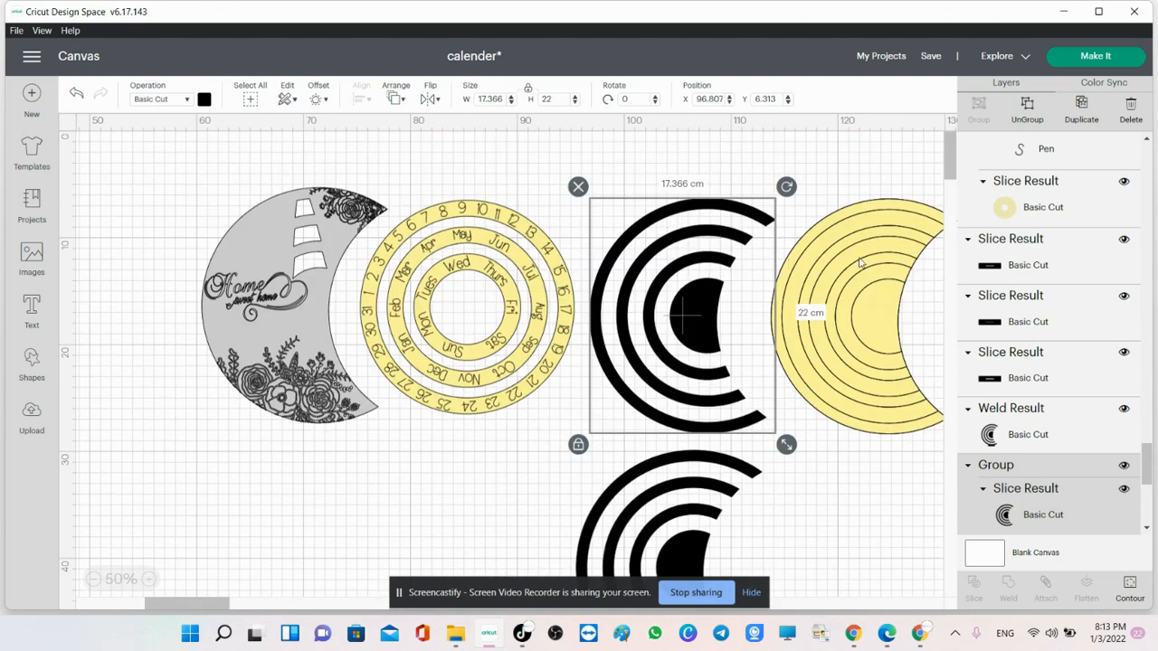